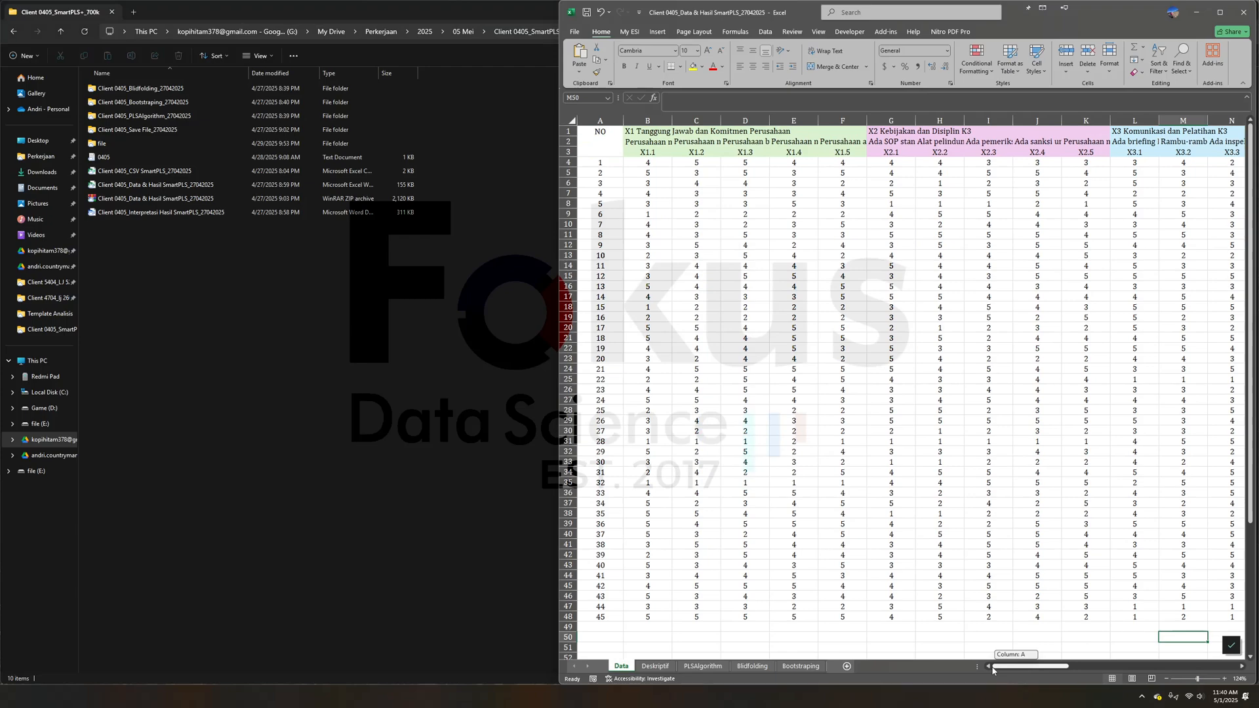
- Examine the respondents' answers for the X1 indicators on the Data sheet
drag(640, 156, 719, 314)
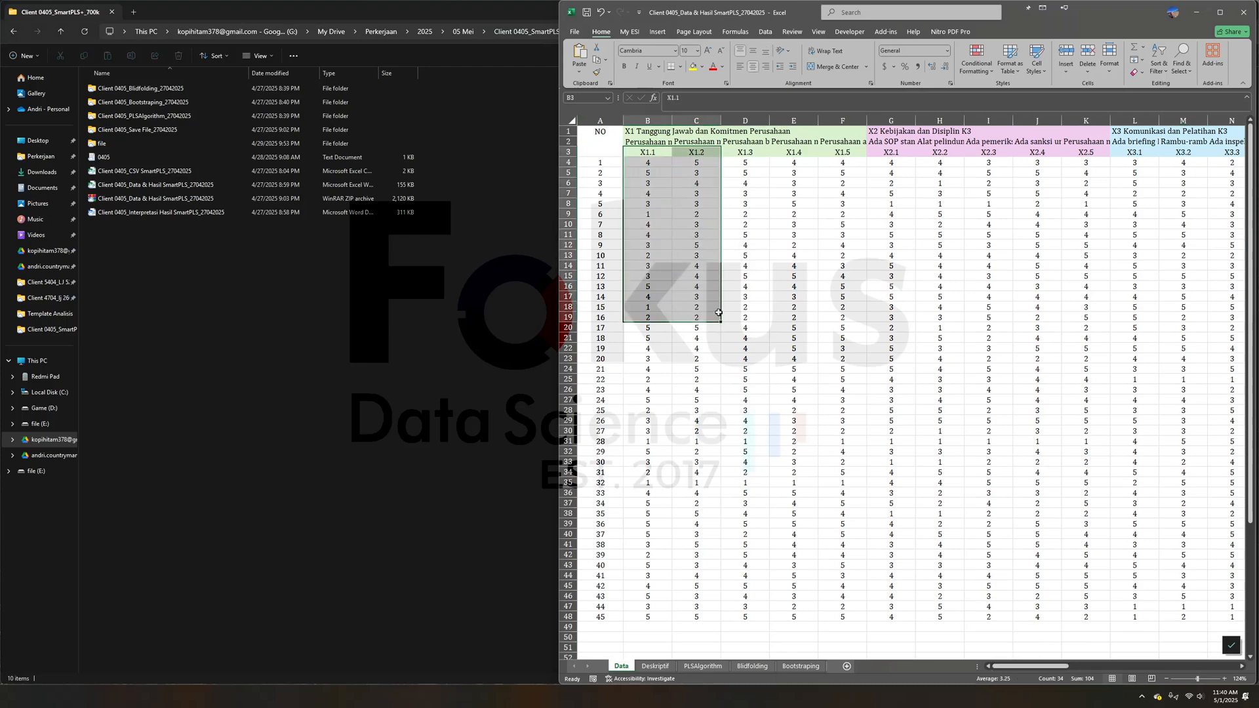
click(754, 466)
click(726, 626)
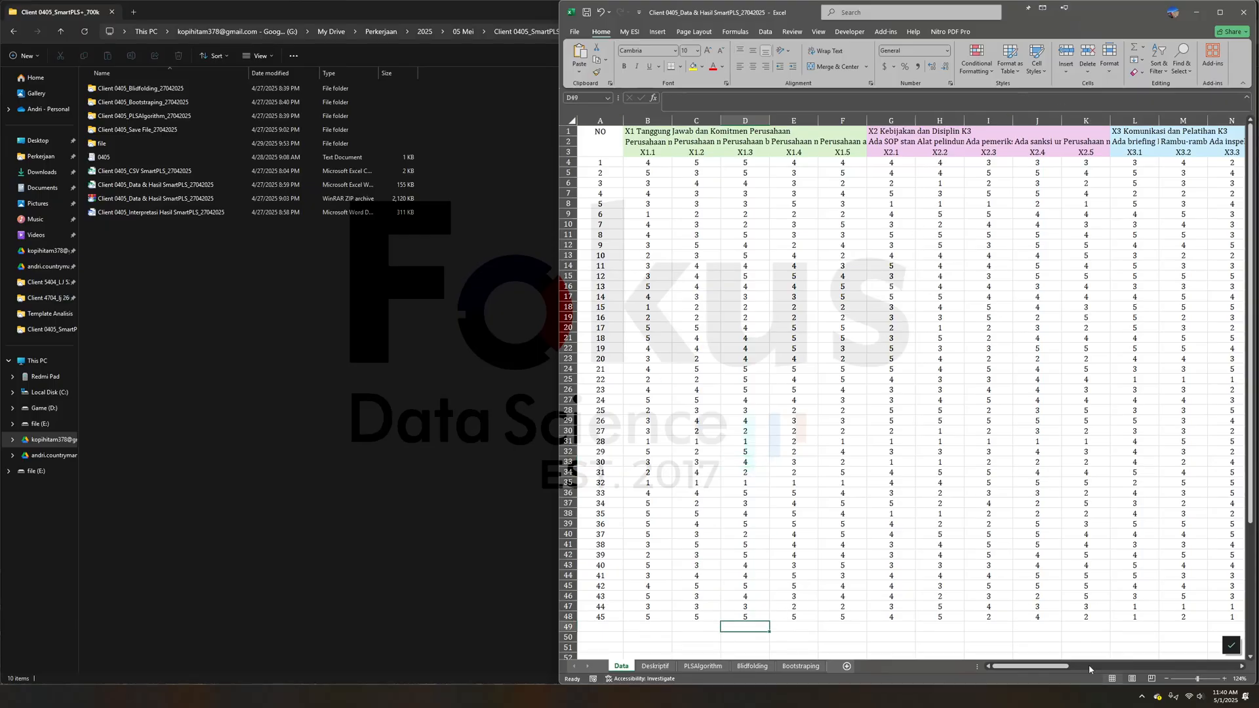
- Examine the latent variable, indicator and scale table and the path diagram beside the data on the Data sheet
drag(1057, 667, 1167, 666)
click(1153, 297)
click(1010, 534)
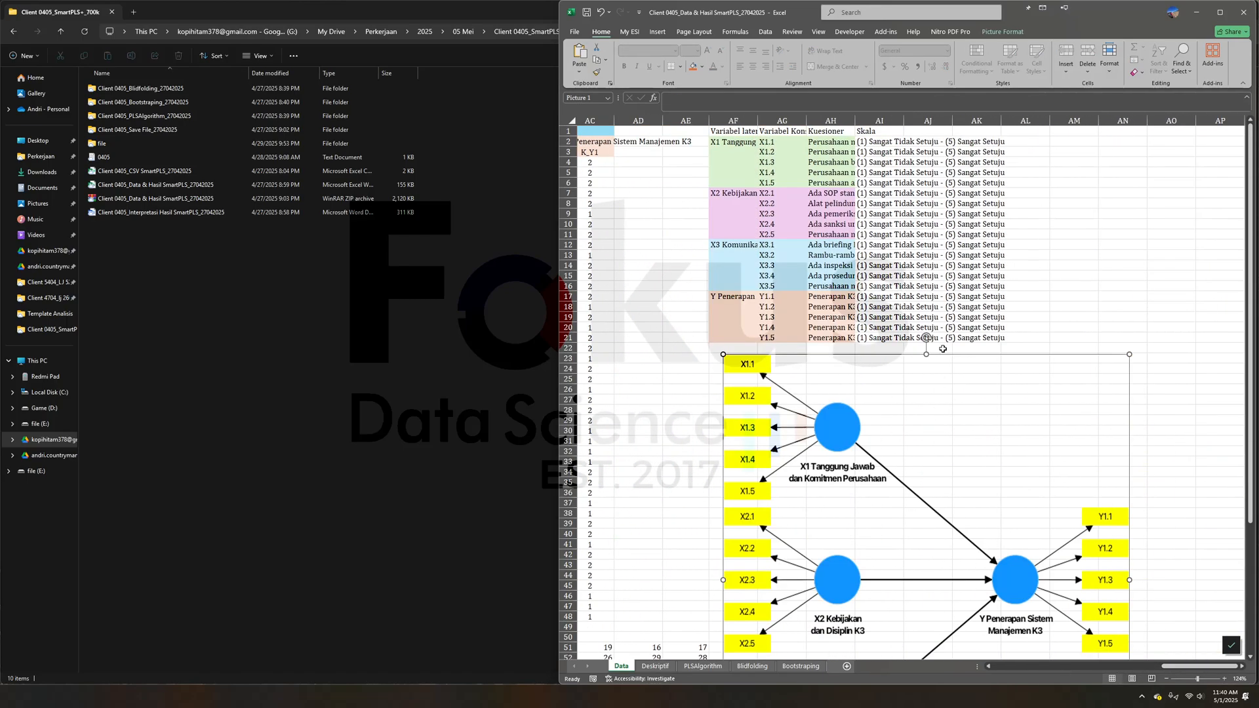
drag(871, 435, 870, 435)
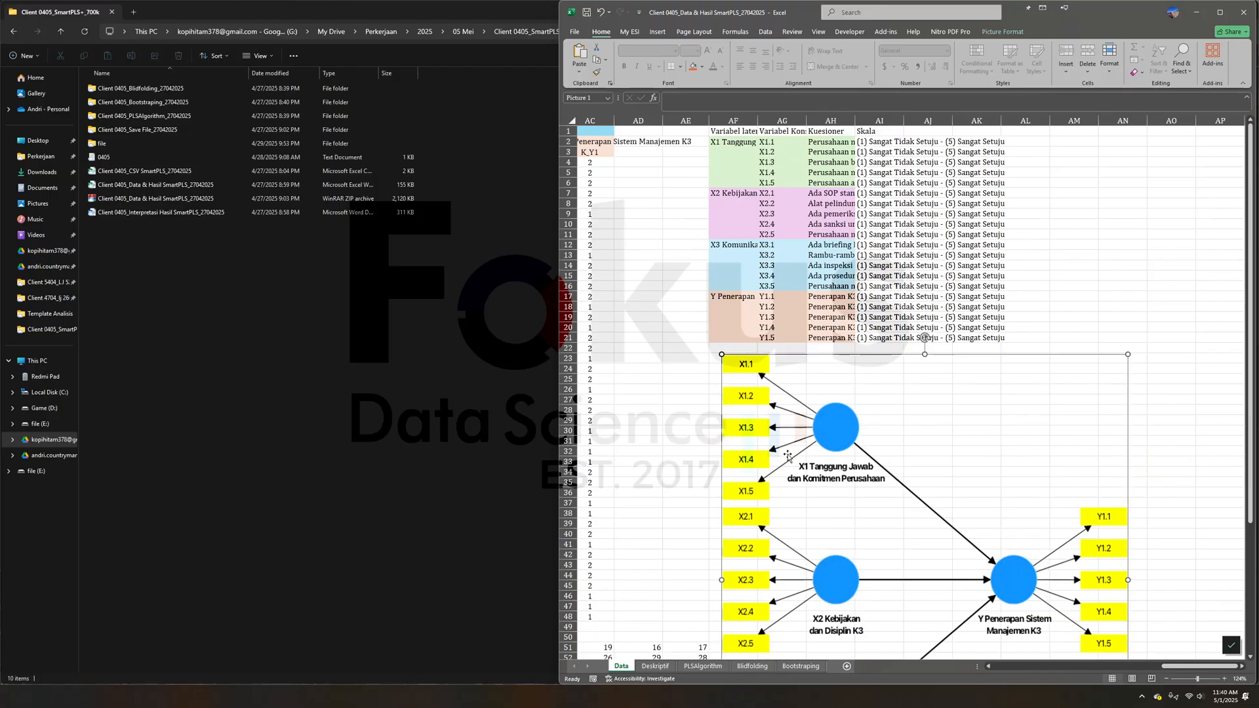
click(753, 327)
drag(1190, 667, 1138, 666)
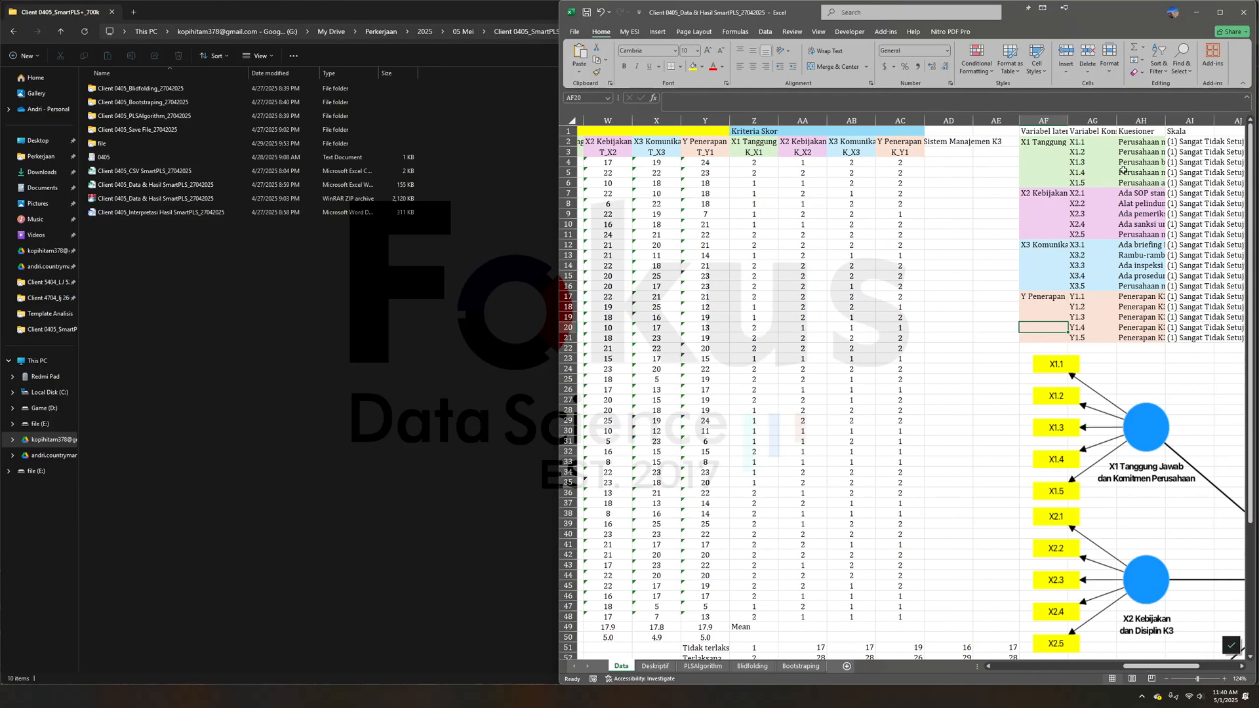
drag(1082, 142, 1084, 327)
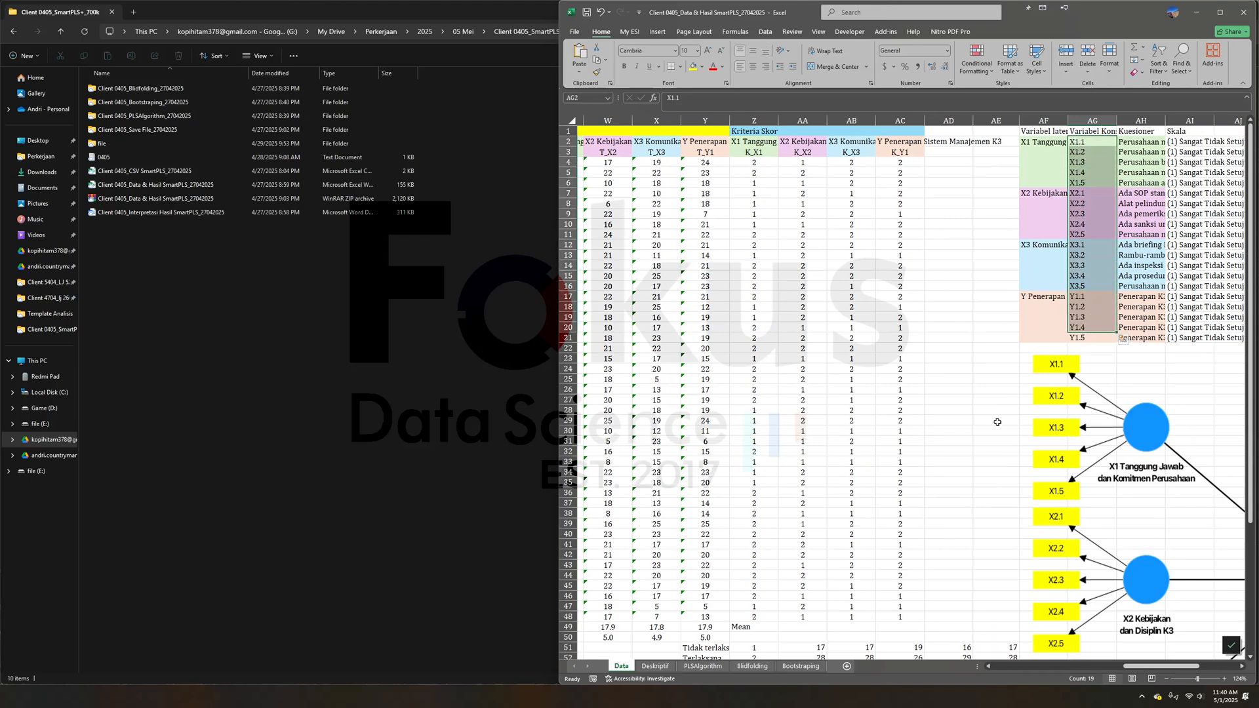
click(958, 398)
- Examine the Total Skor and Kriteria Skor columns, the first K_X1 formula and the summary rows beneath them
drag(1153, 667, 1127, 666)
click(762, 122)
drag(763, 125, 1177, 122)
click(941, 133)
click(953, 162)
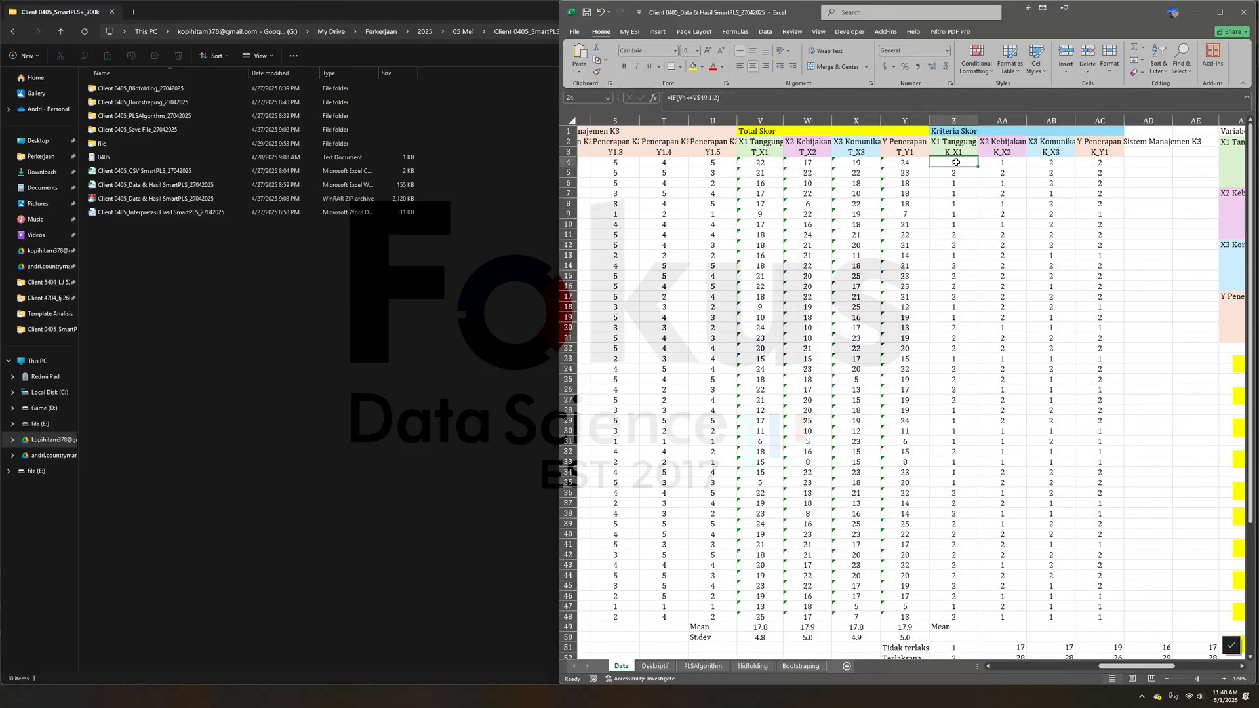
click(719, 97)
click(1145, 245)
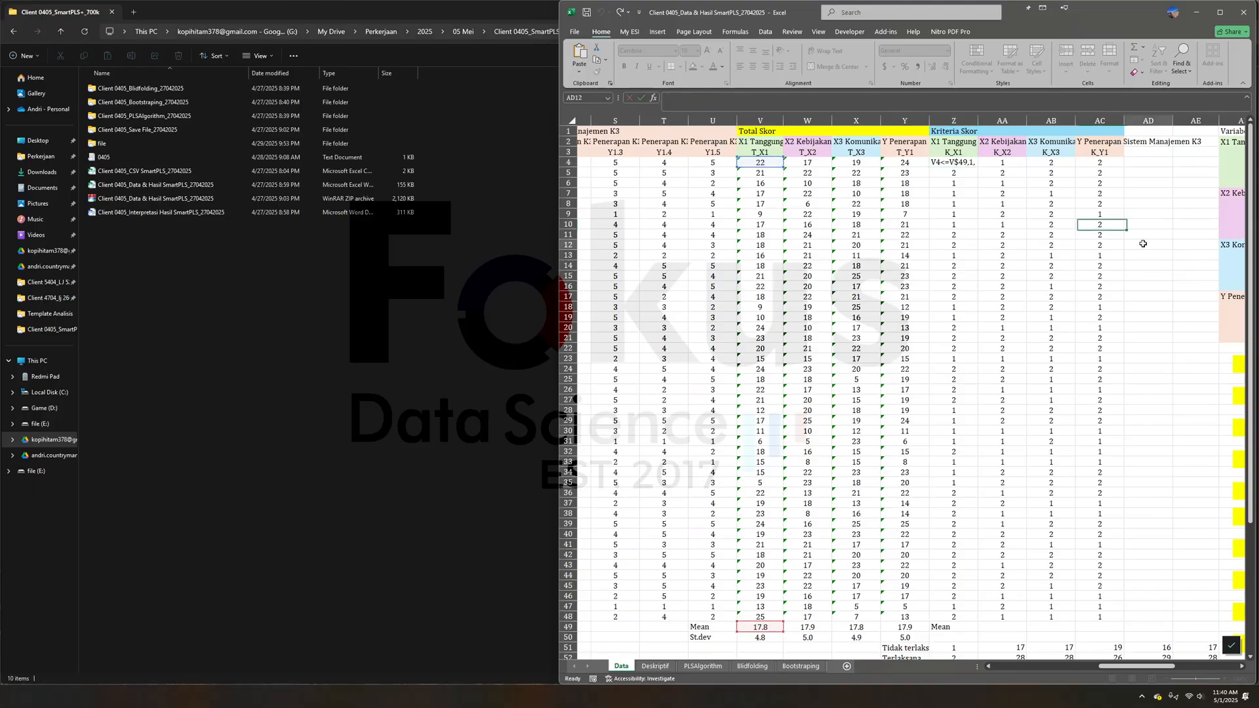
click(962, 174)
scroll(984, 317, down, 6)
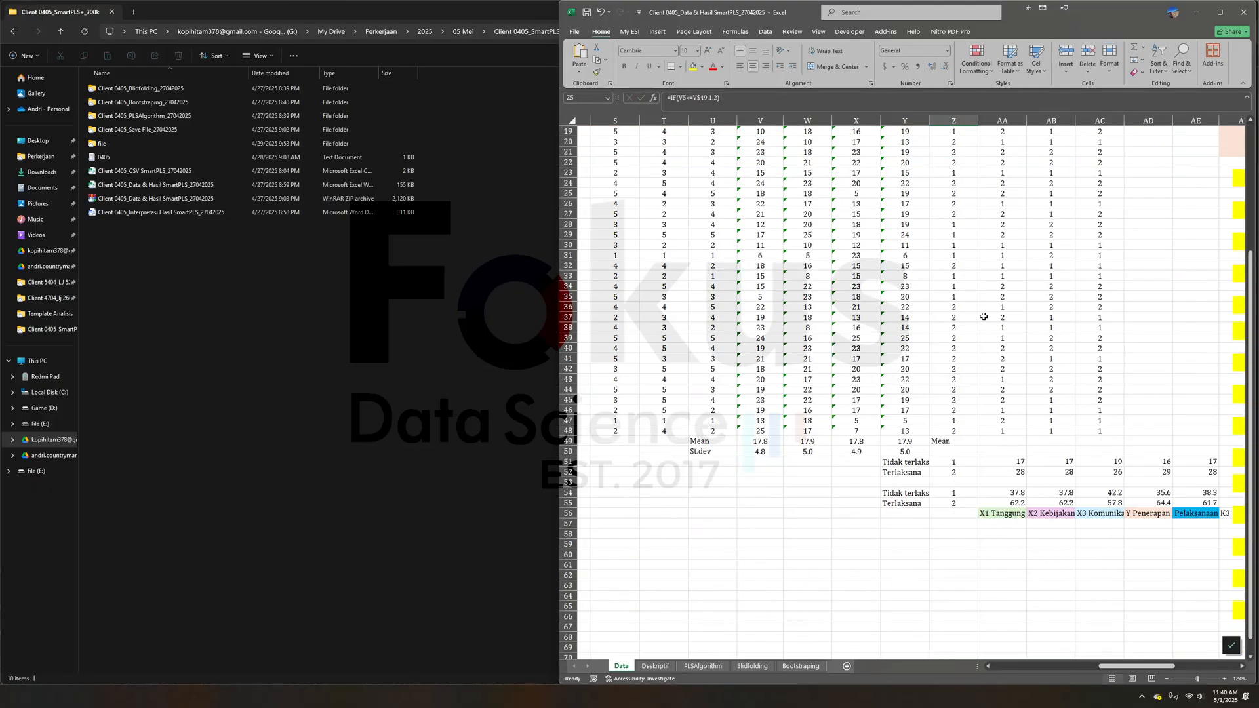
click(1004, 543)
- Show the variable summary table on the Deskriptif sheet, enlarged to 130%
key(ctrl+Page_Down)
key(ctrl+Page_Down)
key(ctrl+Page_Down)
key(ctrl+Page_Up)
key(ctrl+Page_Up)
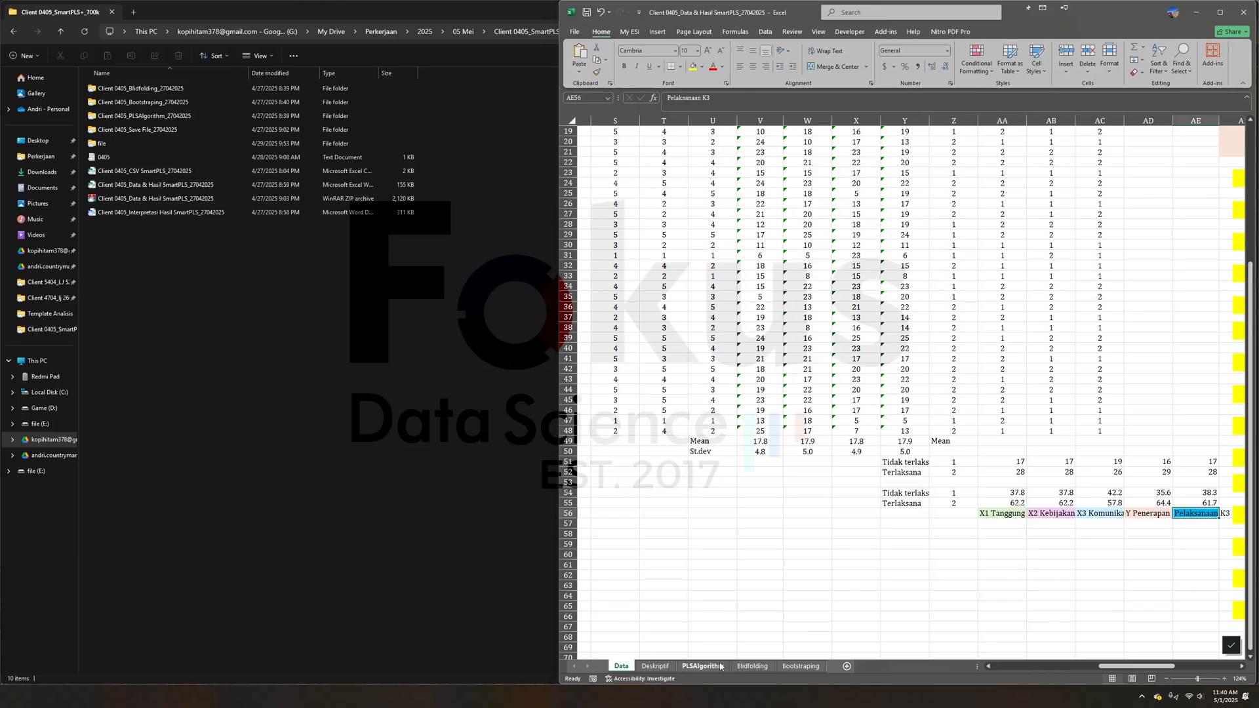
click(1226, 681)
click(1225, 681)
click(1225, 680)
drag(1142, 668, 1160, 668)
click(1053, 408)
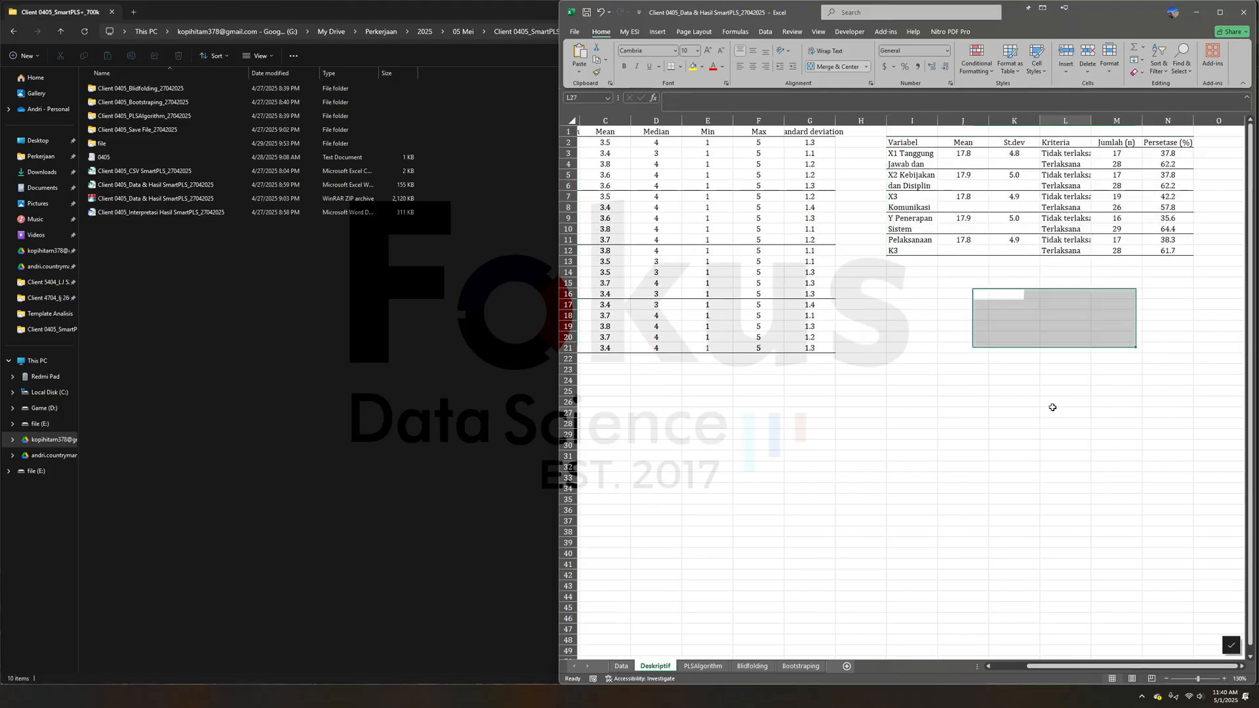
- Examine the Tidak terlaksana and Terlaksana criteria and the Jumlah (n) column in the variable summary table
click(1068, 174)
click(1069, 155)
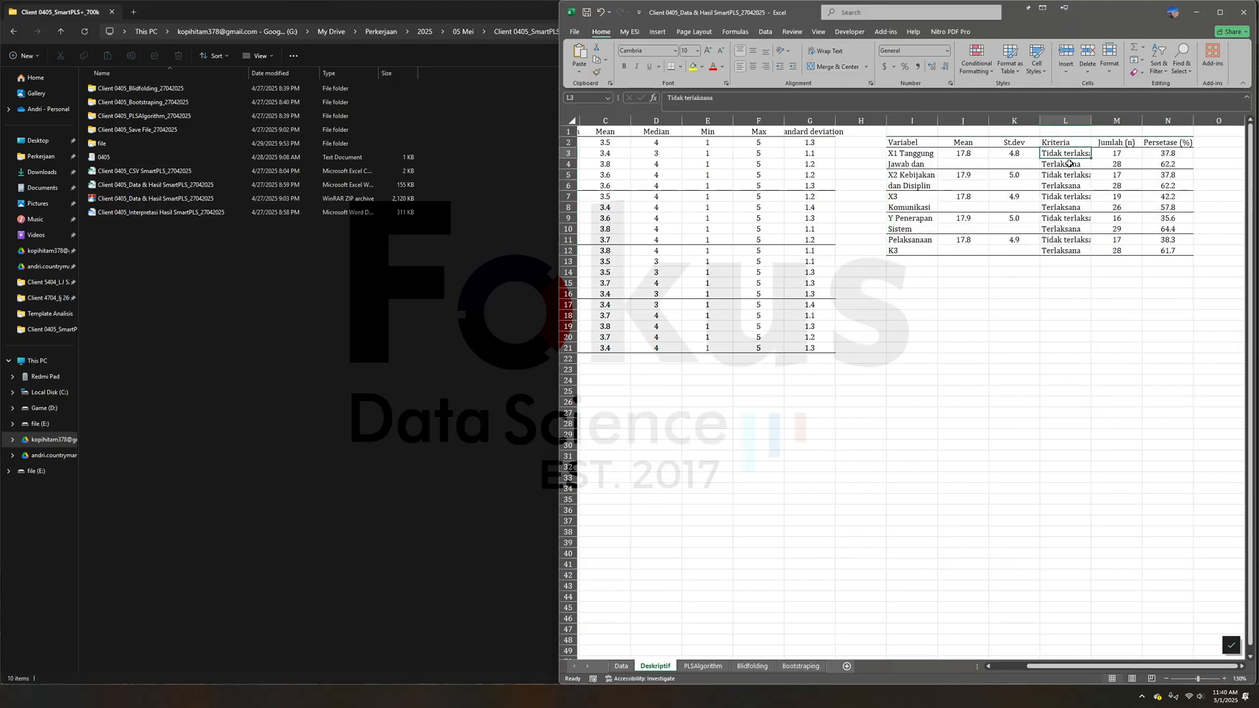
click(1070, 165)
click(1074, 154)
click(1054, 166)
drag(1121, 156, 1147, 252)
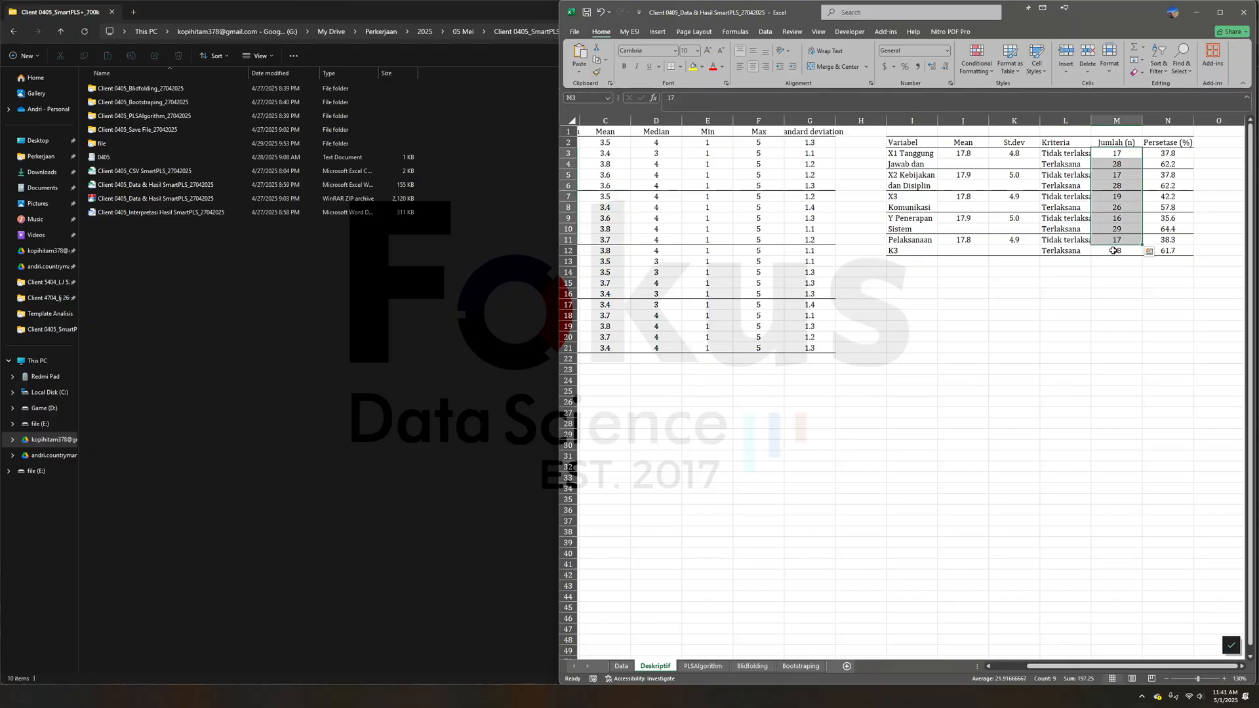
click(1108, 262)
- Return to the Data sheet and compare the first K_X1 criteria formula with the Mean row of the total scores
click(621, 666)
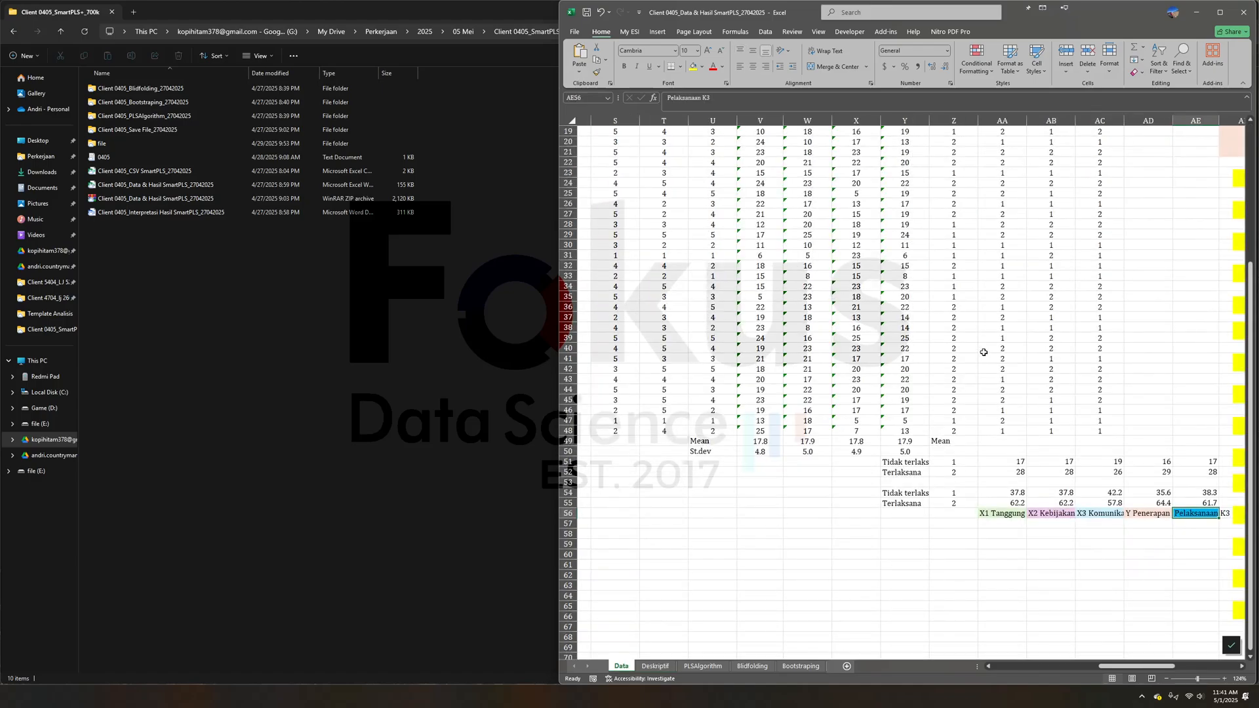
double_click(952, 164)
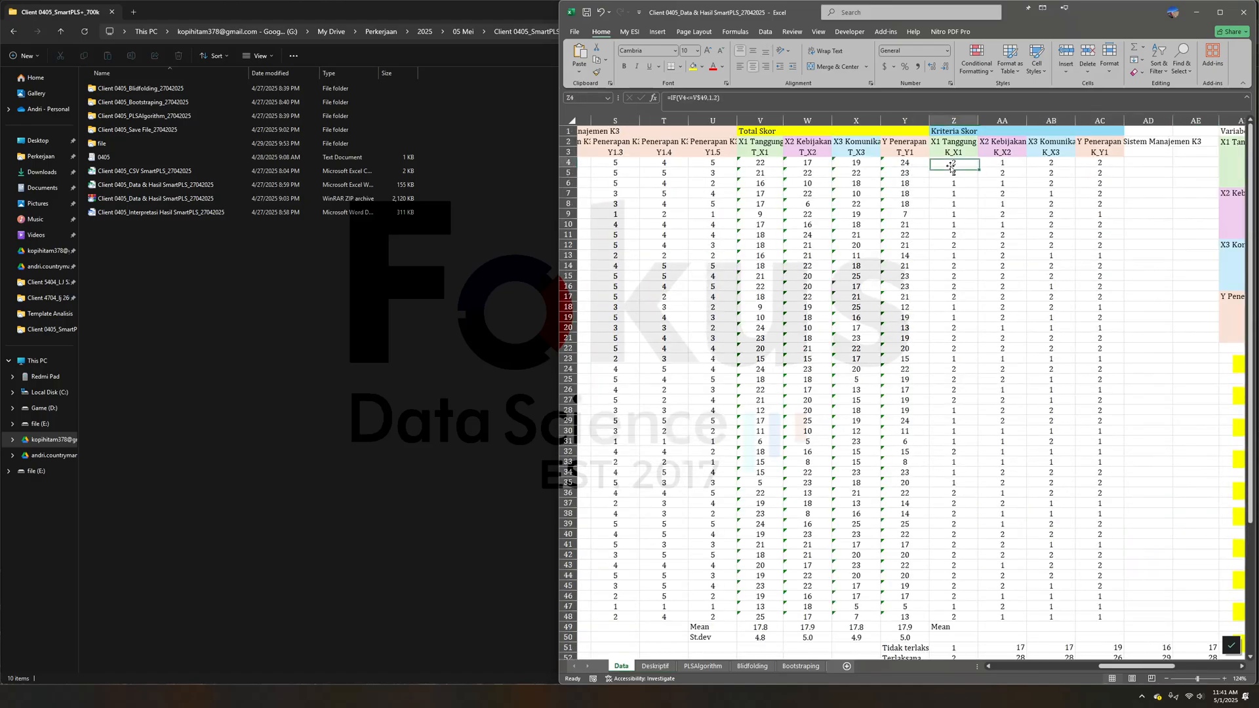
key(Return)
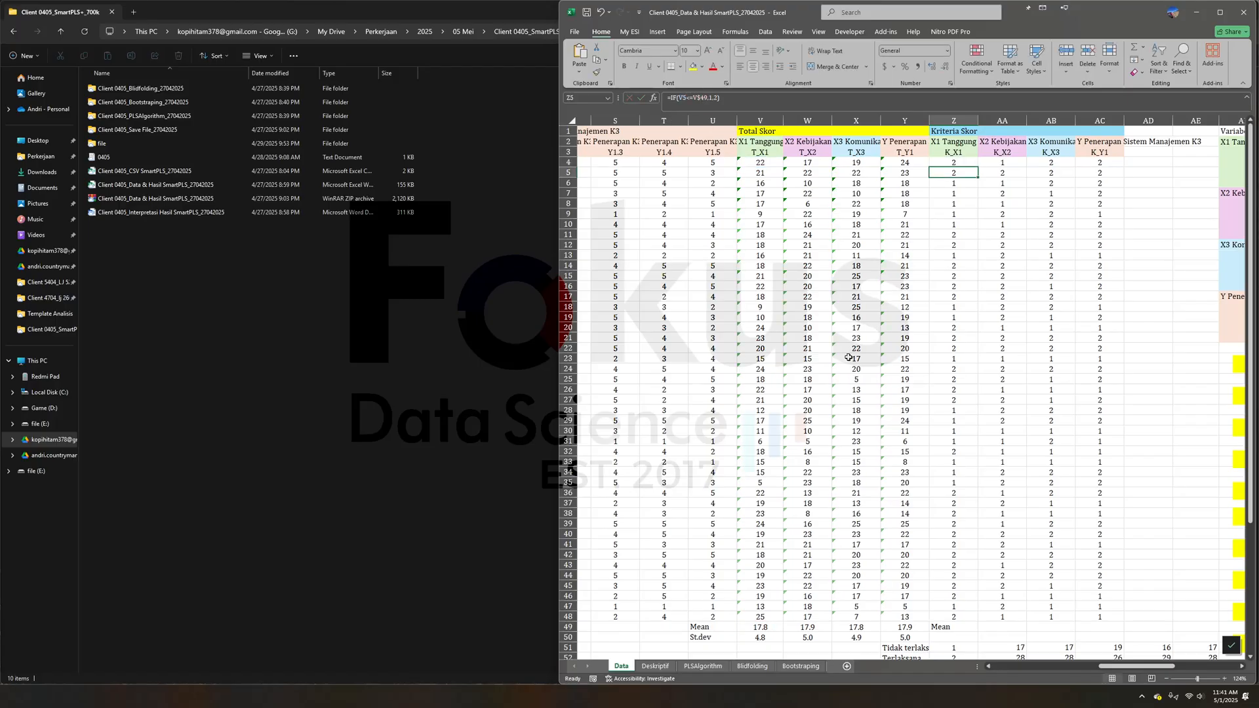
click(751, 626)
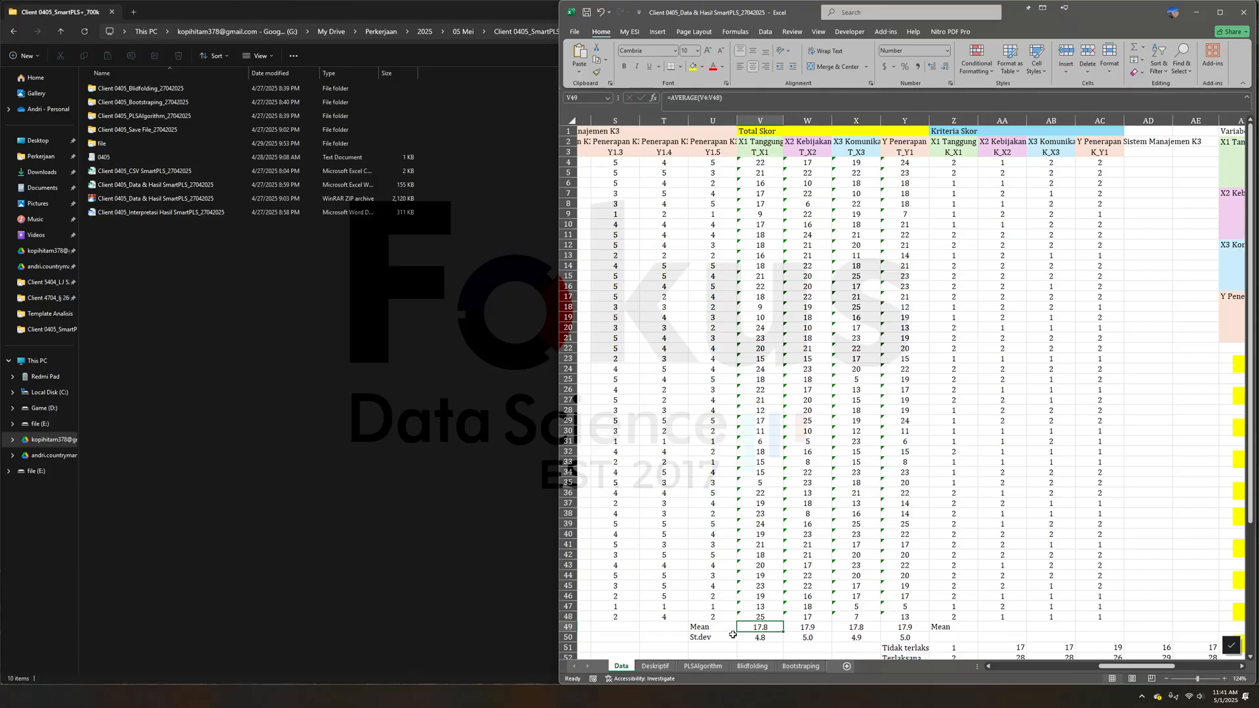
drag(710, 628, 895, 628)
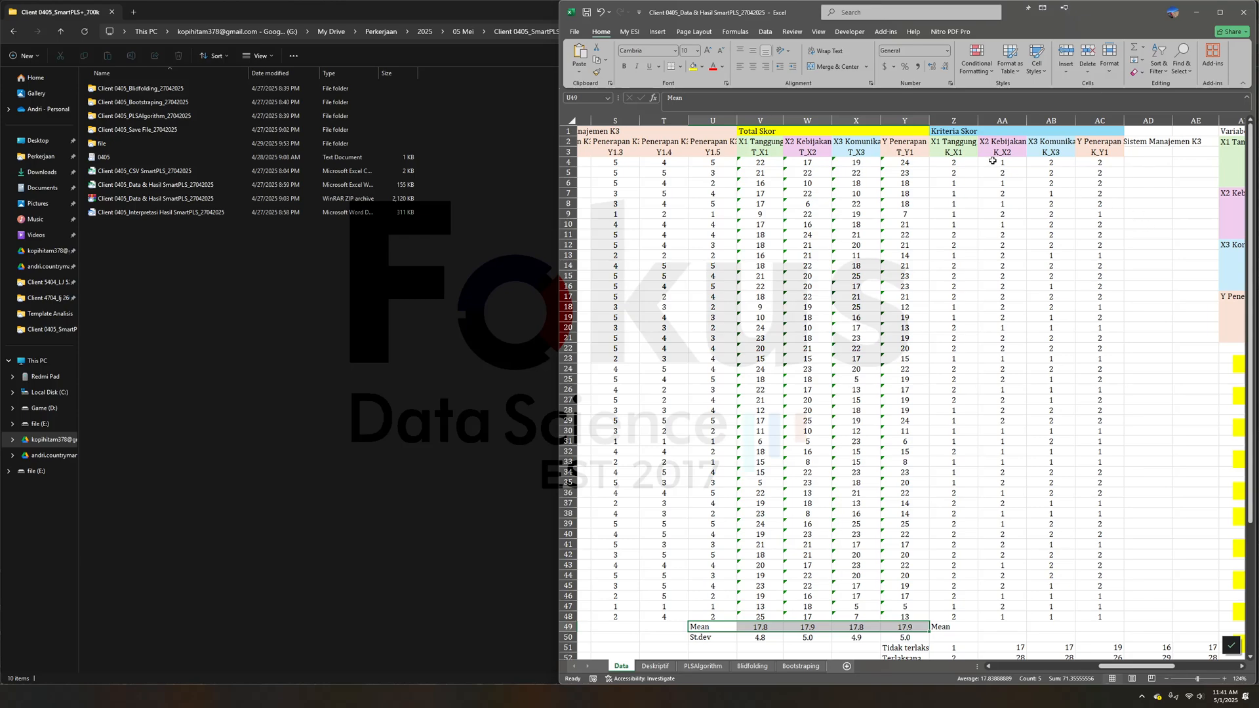
click(961, 162)
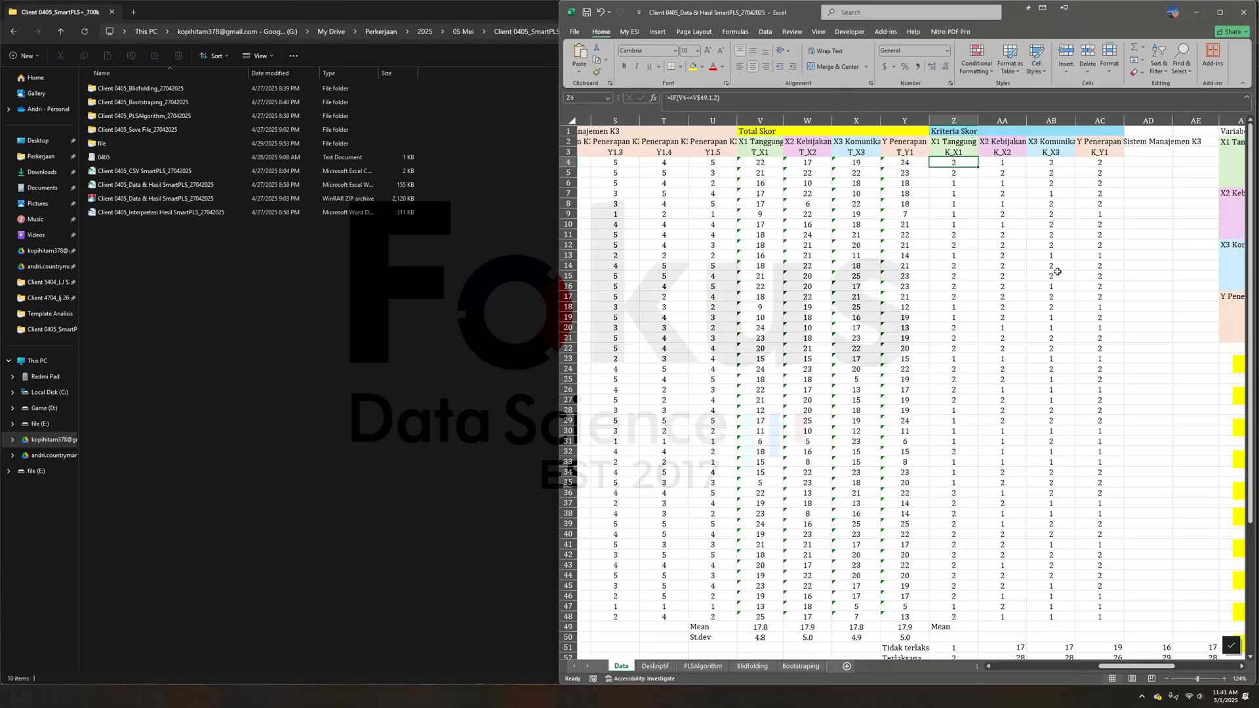
- Examine the Tidak terlaksana and Terlaksana count and percentage rows below the criteria scores on the Data sheet
click(1017, 453)
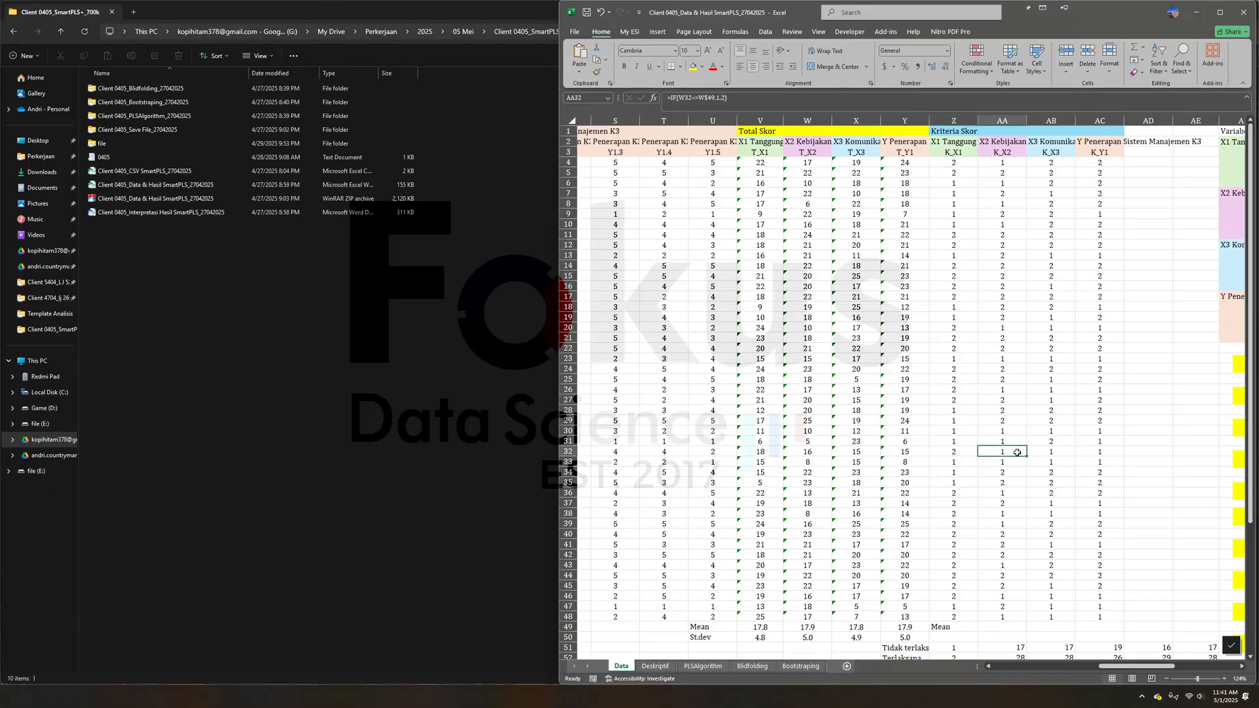
scroll(1017, 453, down, 6)
click(1017, 410)
scroll(1028, 566, up, 6)
scroll(1028, 565, down, 4)
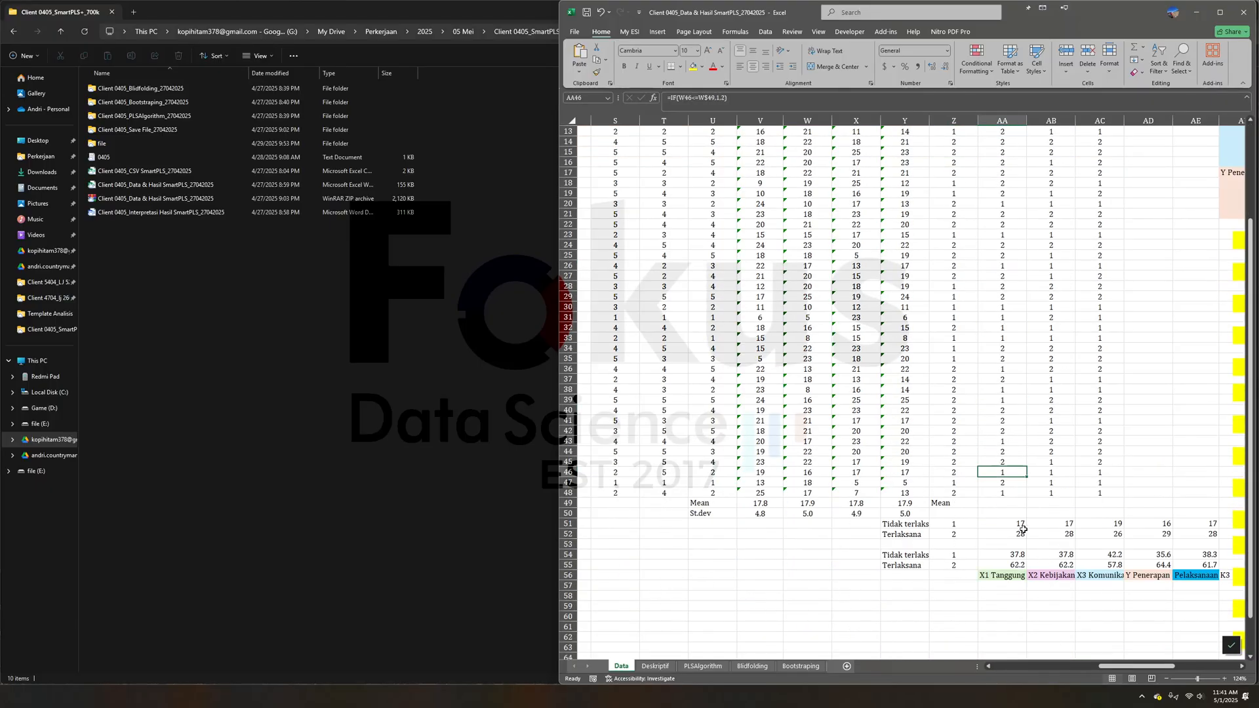
click(1019, 525)
click(1011, 533)
click(965, 520)
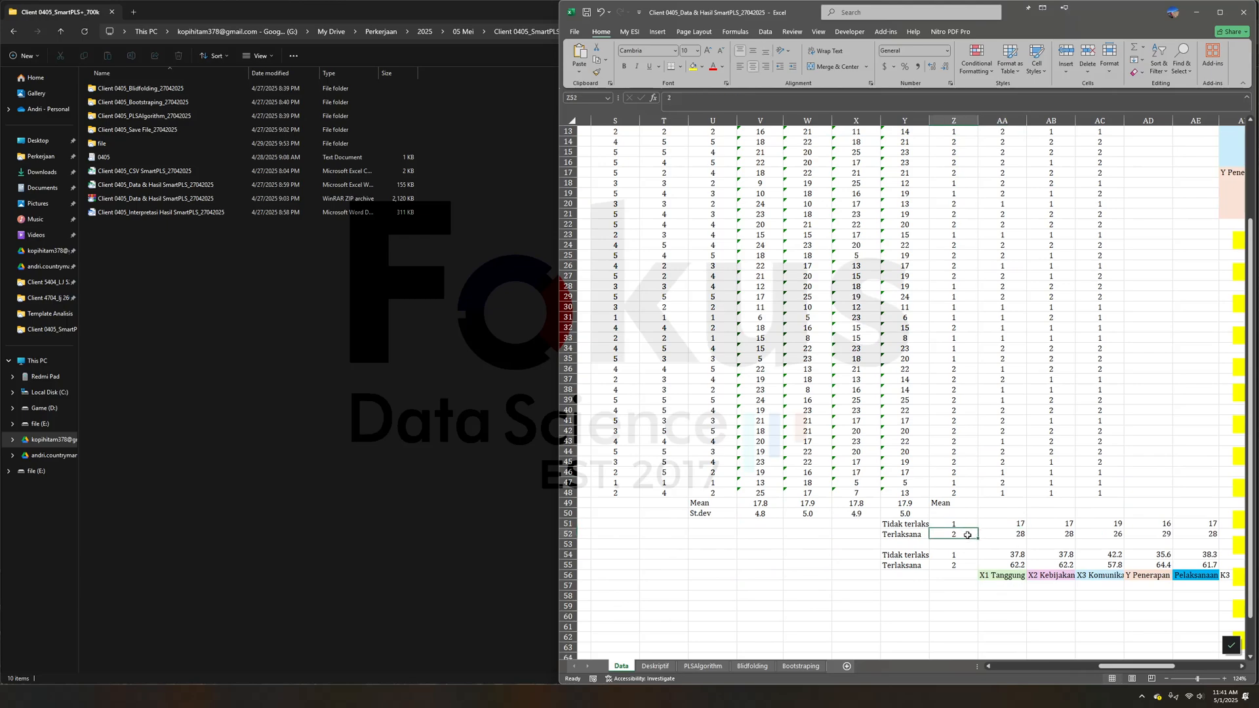
click(921, 526)
click(921, 564)
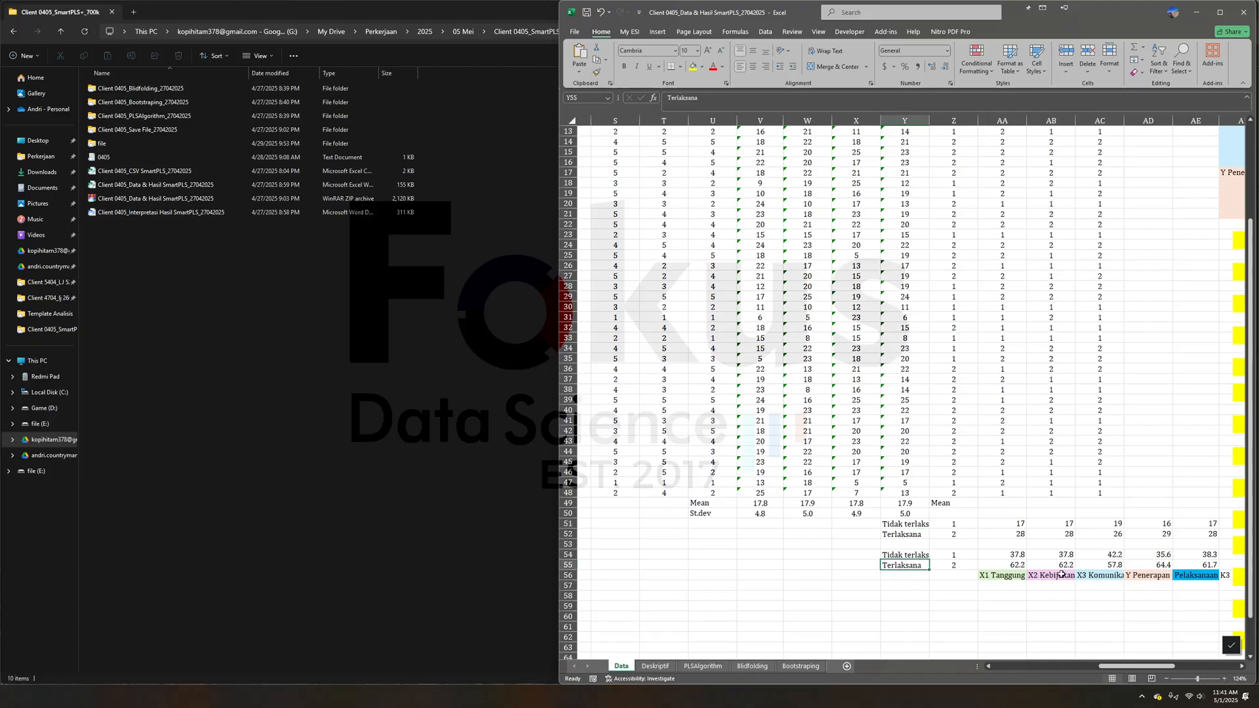
drag(1021, 554, 1122, 543)
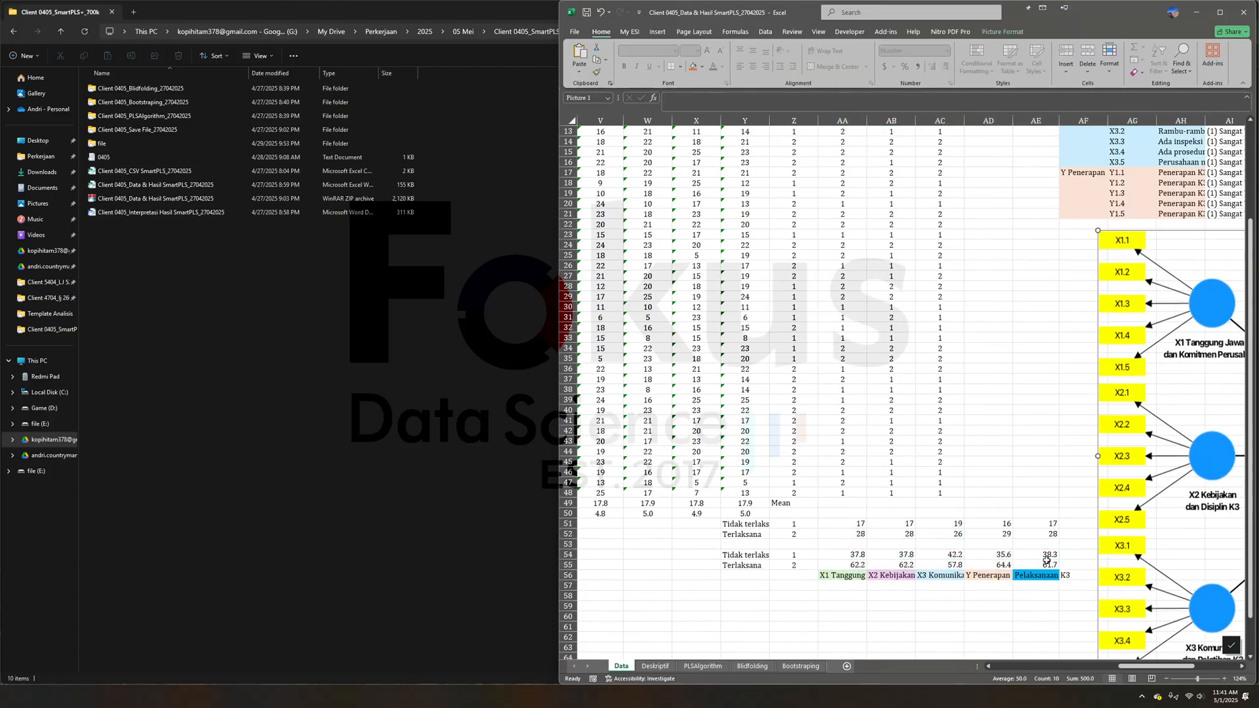
- Check the counts and percentage formulas of both Pelaksanaan K3 criteria in the Deskriptif summary table
click(656, 665)
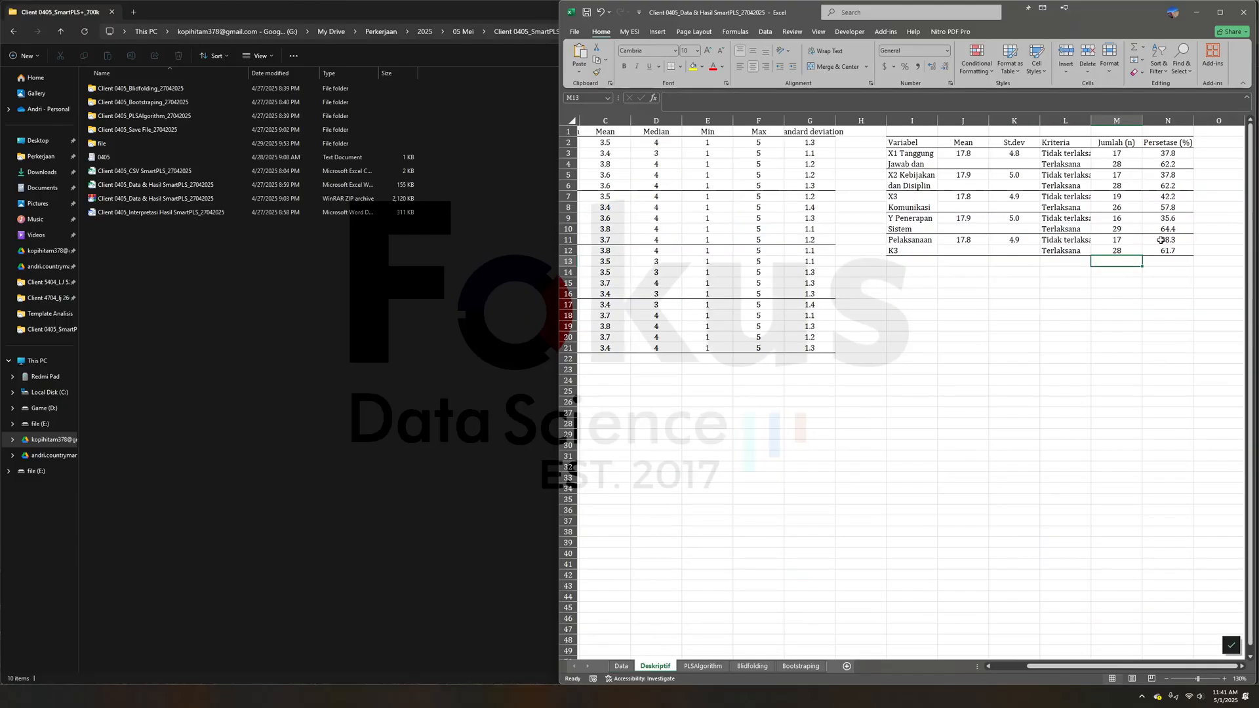
click(1160, 250)
drag(1064, 241, 1152, 240)
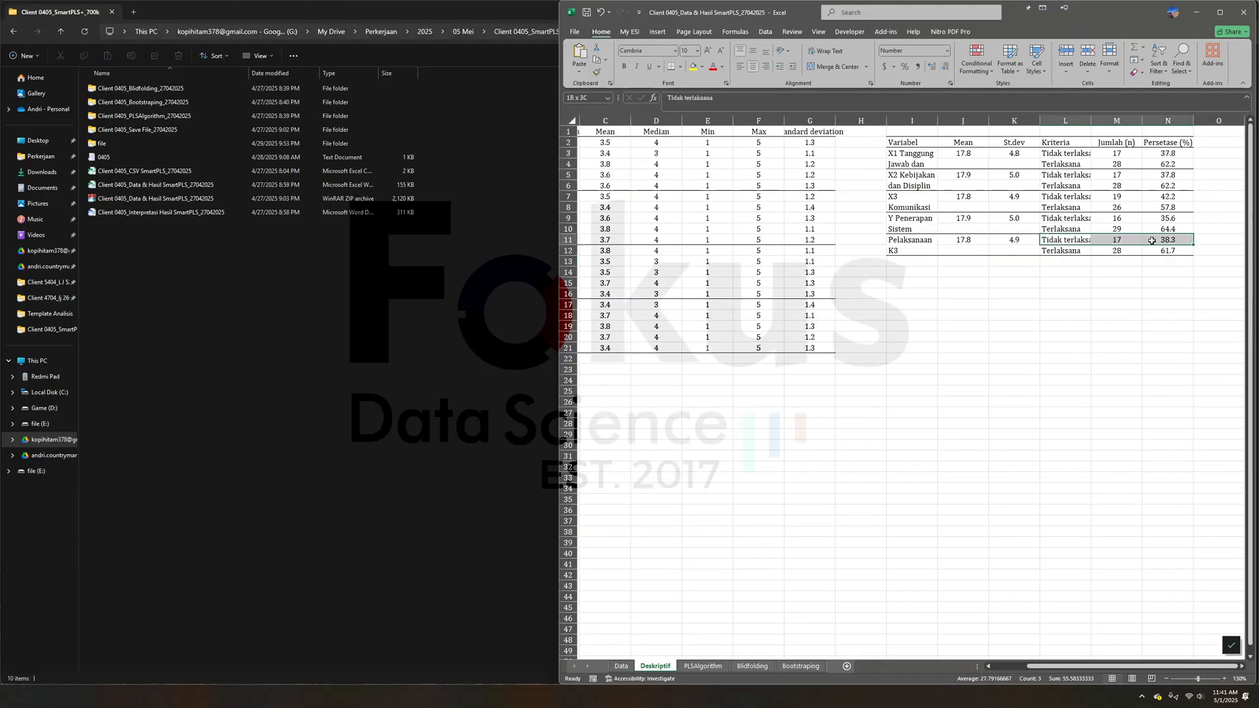
click(1168, 240)
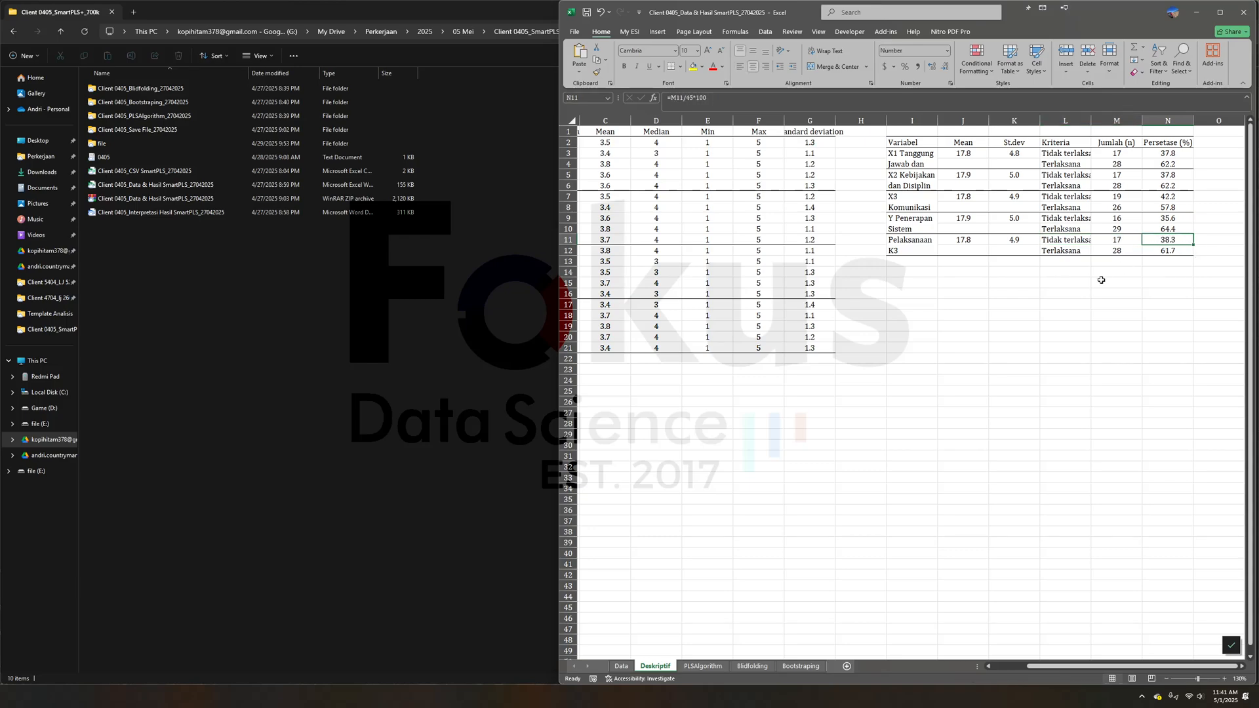
drag(1056, 252, 1124, 248)
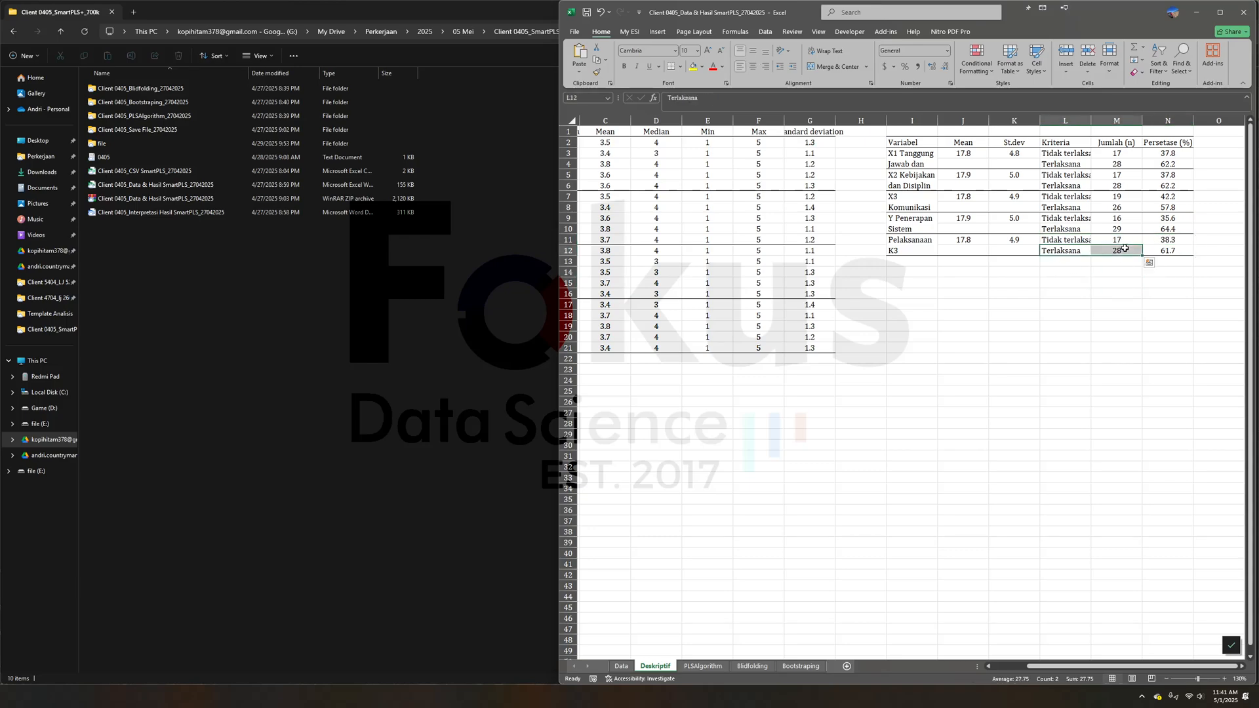
click(1124, 249)
click(1170, 252)
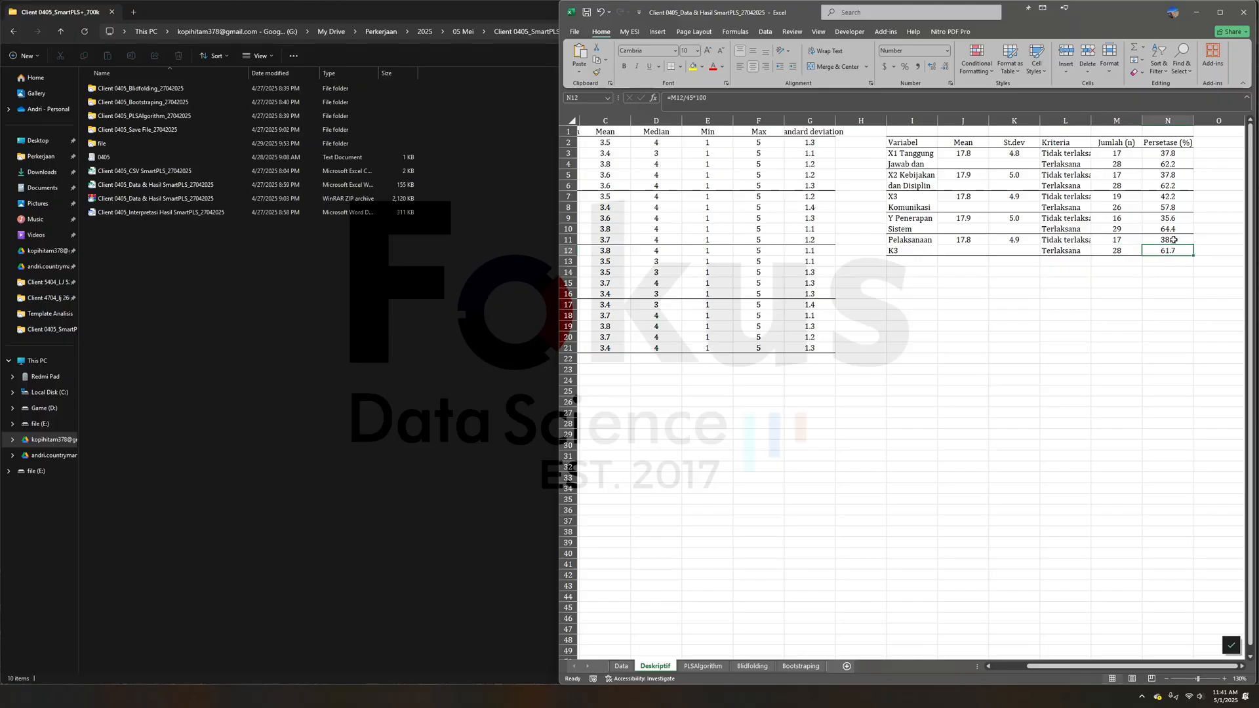
- Compare the Tidak terlaksana and Terlaksana percentages of Pelaksanaan K3 with each other
click(1172, 241)
click(1173, 251)
click(1187, 274)
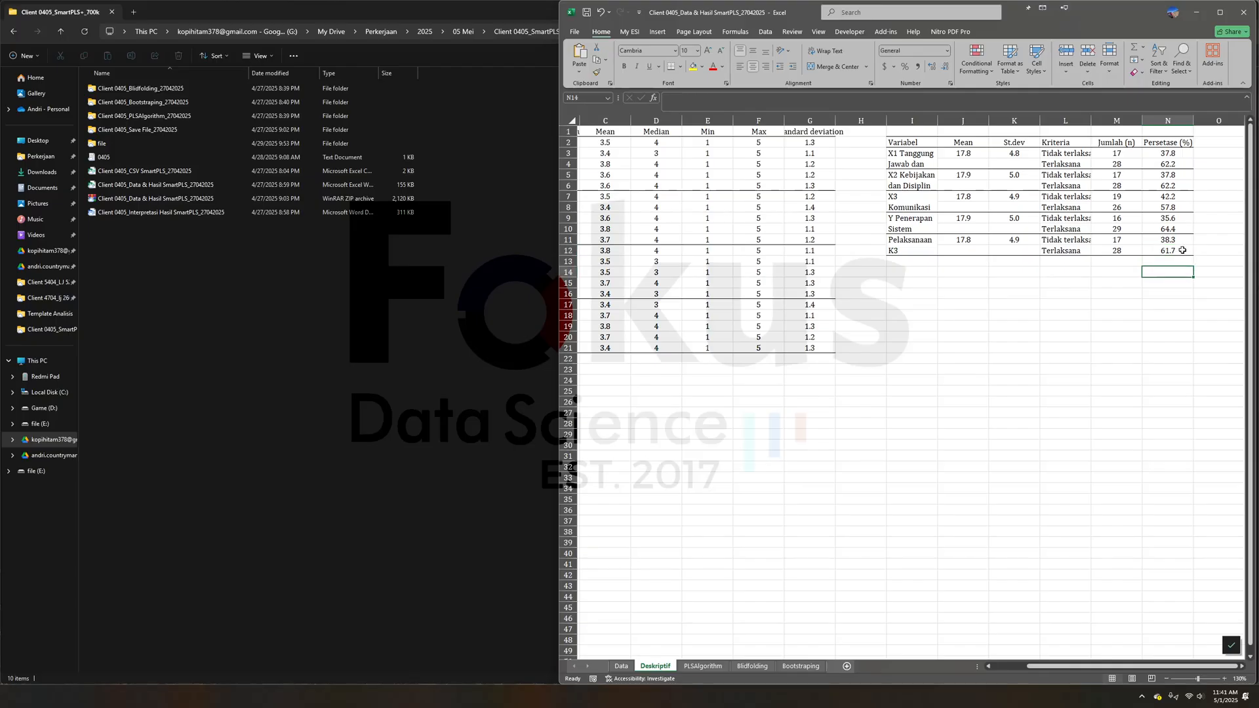
click(1182, 250)
click(1174, 282)
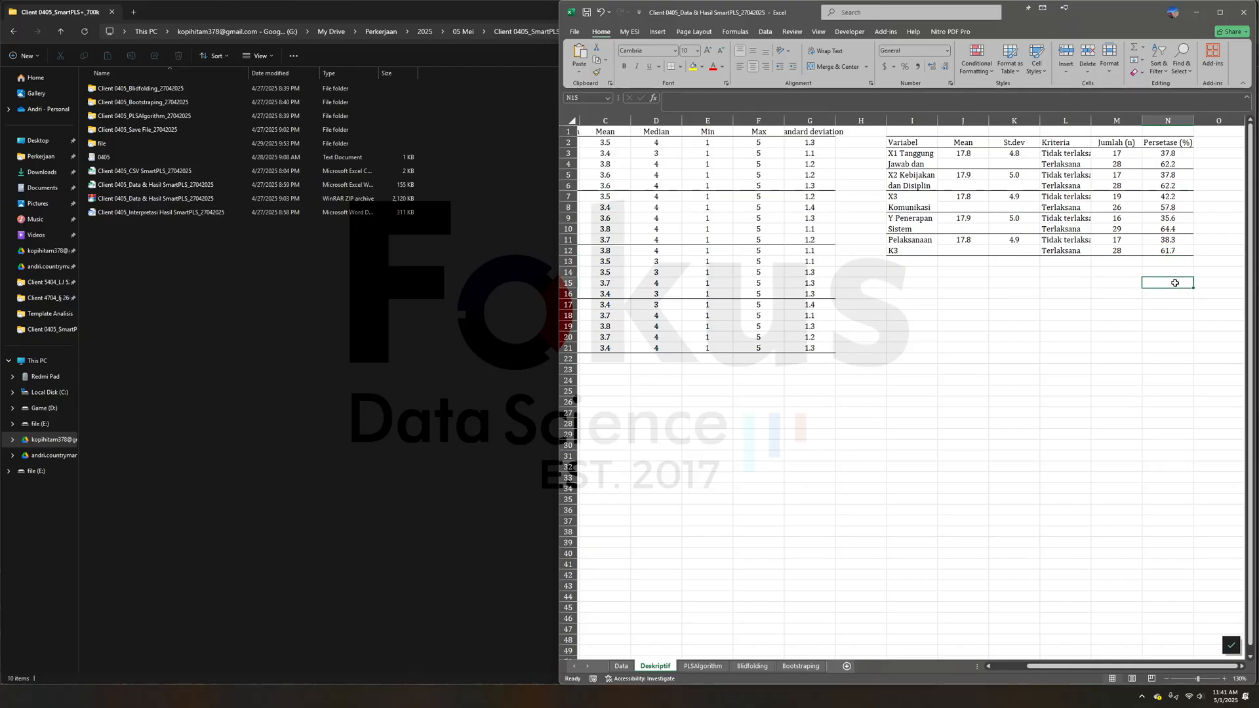
click(1175, 240)
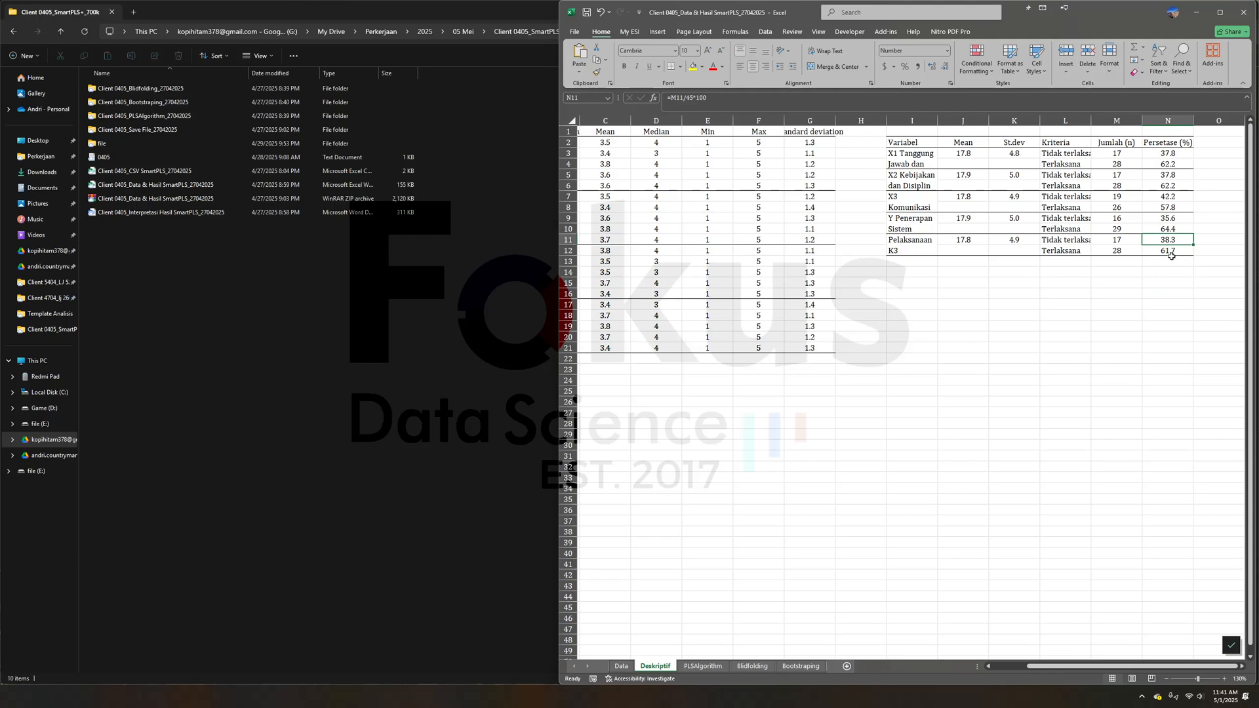
click(1196, 280)
click(1165, 293)
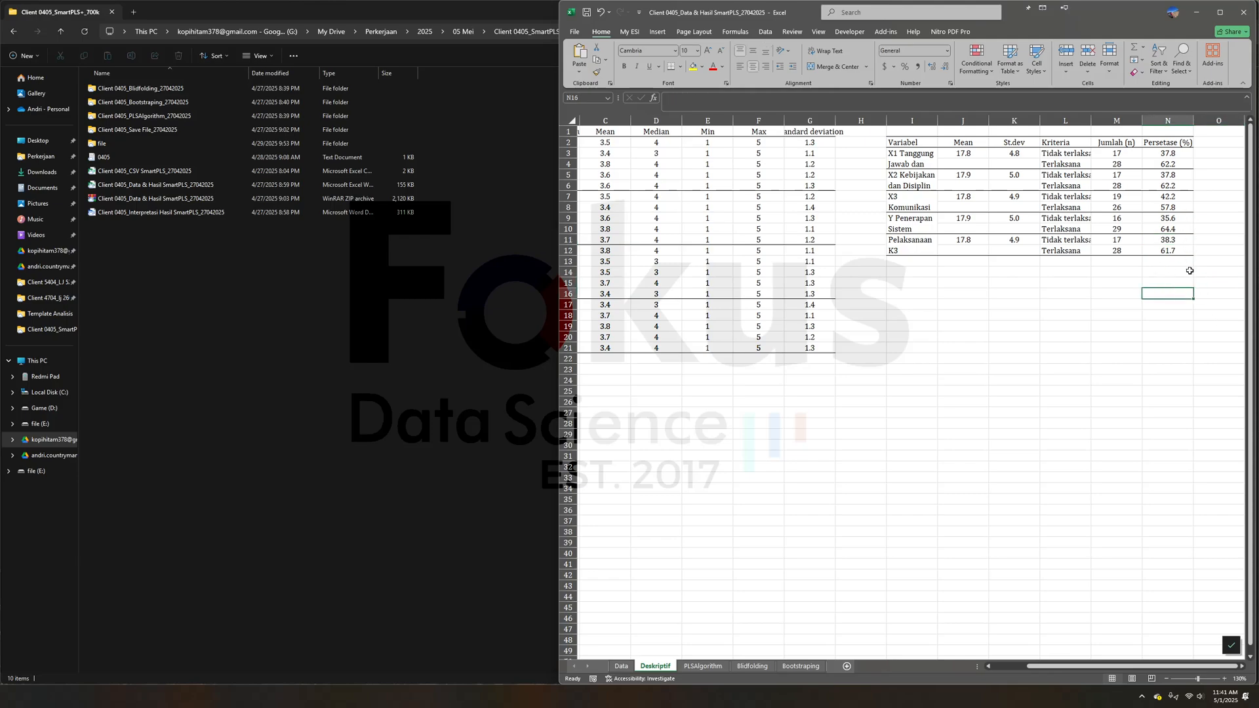
- Show the result tables on the PLSAlgorithm sheet, enlarged to 120%
click(702, 666)
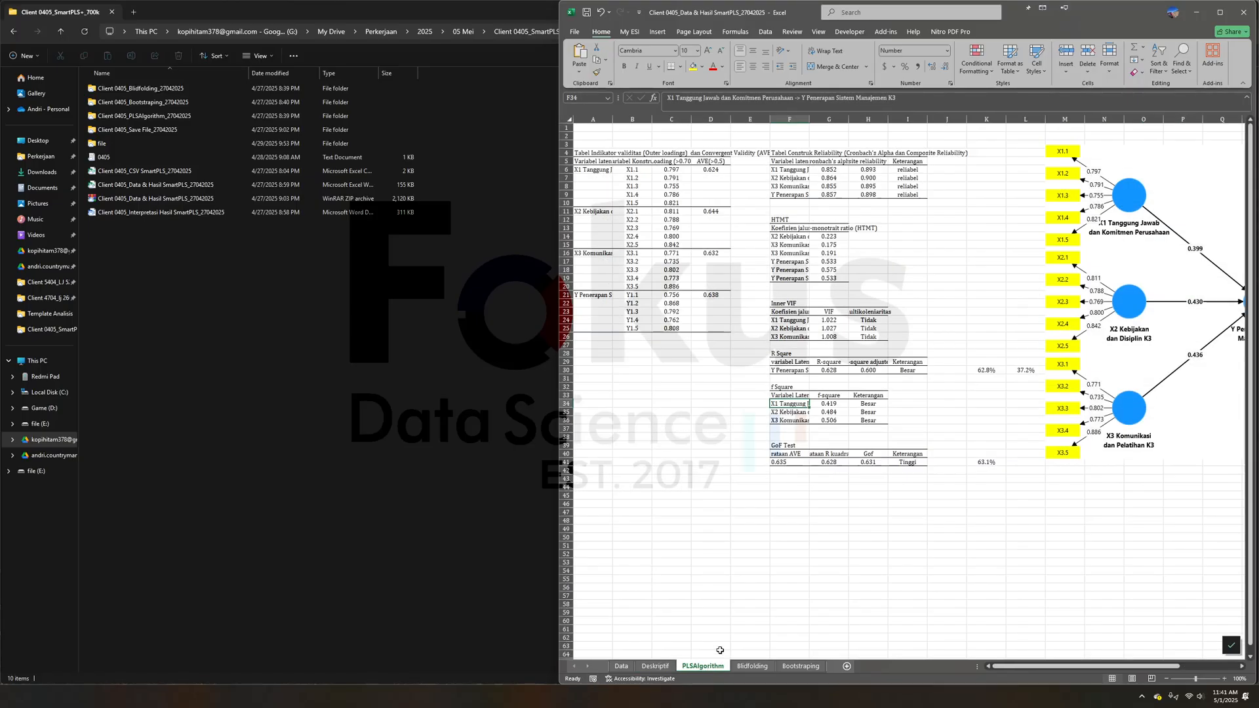
click(1223, 680)
click(1224, 680)
drag(1105, 667, 1064, 674)
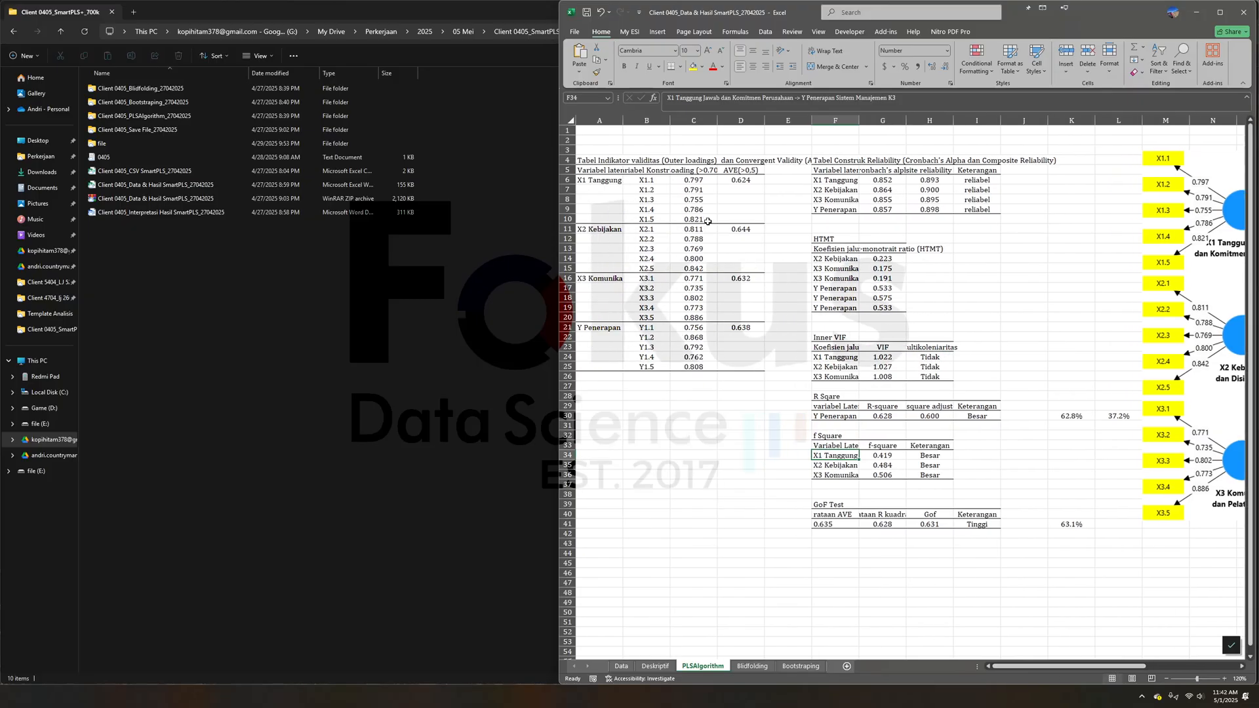
- Examine the hypothesis results on the Bootstraping sheet and the questionnaire item scores X1.1 to Y1.5 on the Data sheet
click(801, 667)
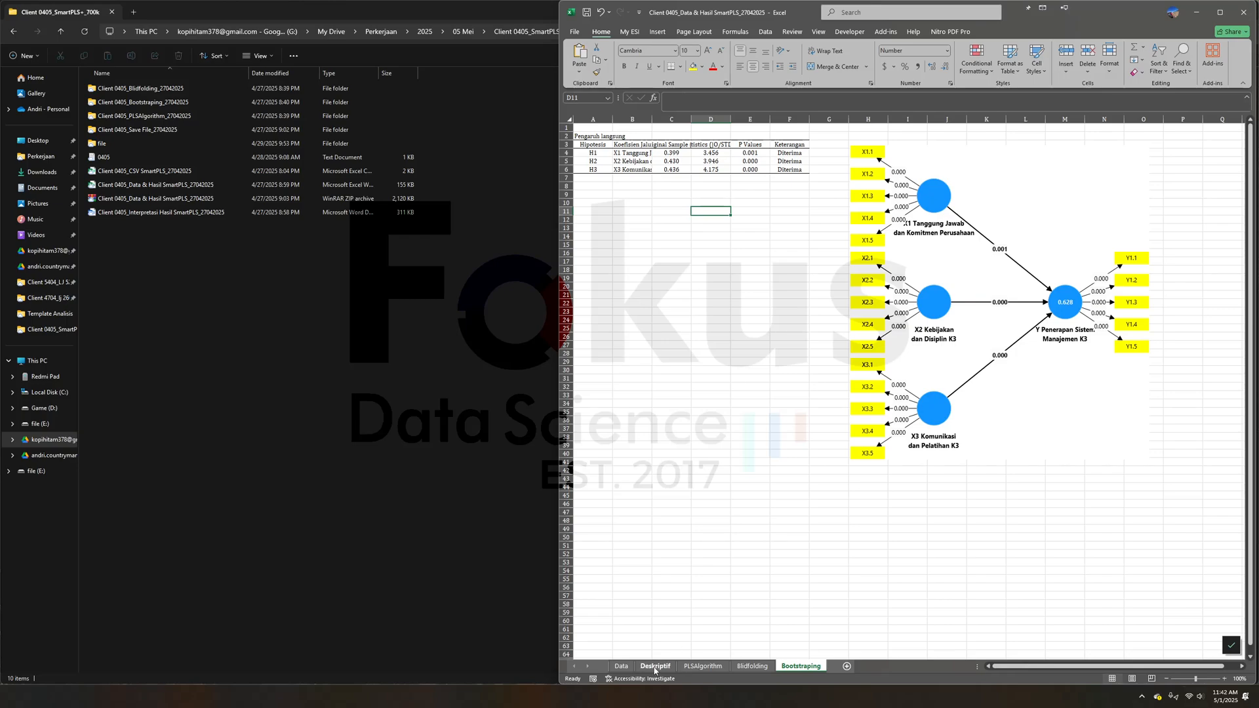
click(621, 666)
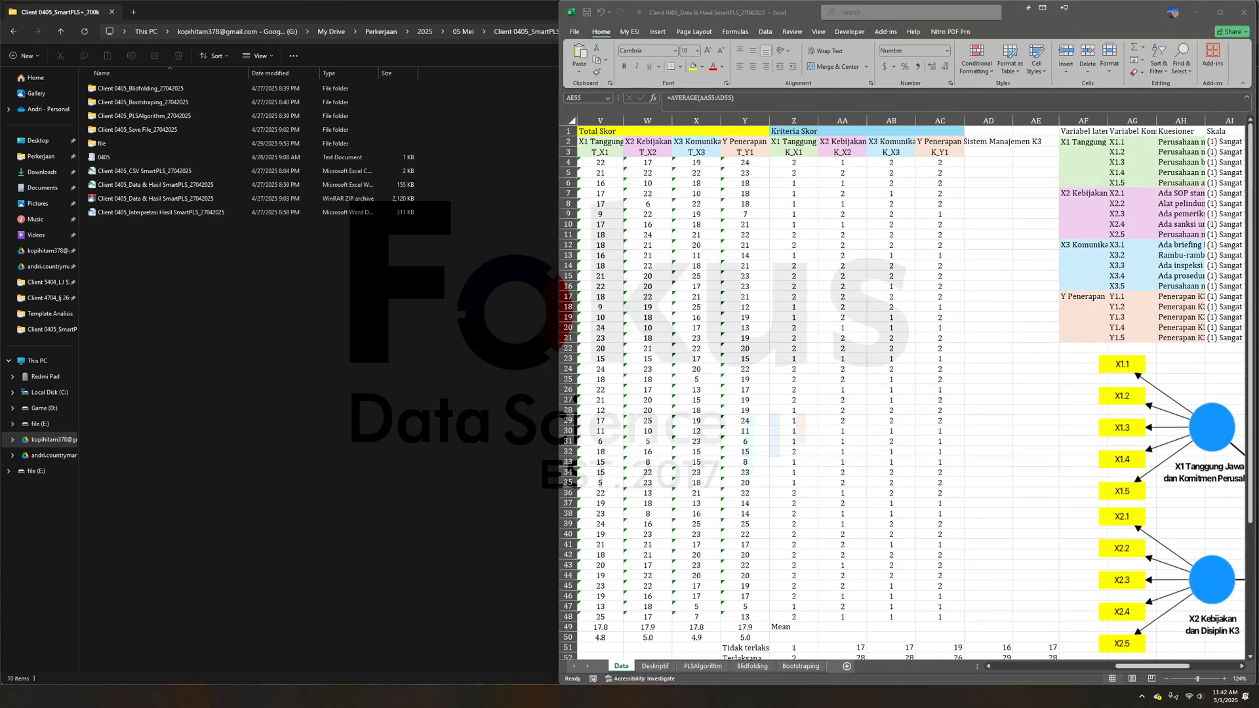
click(1036, 451)
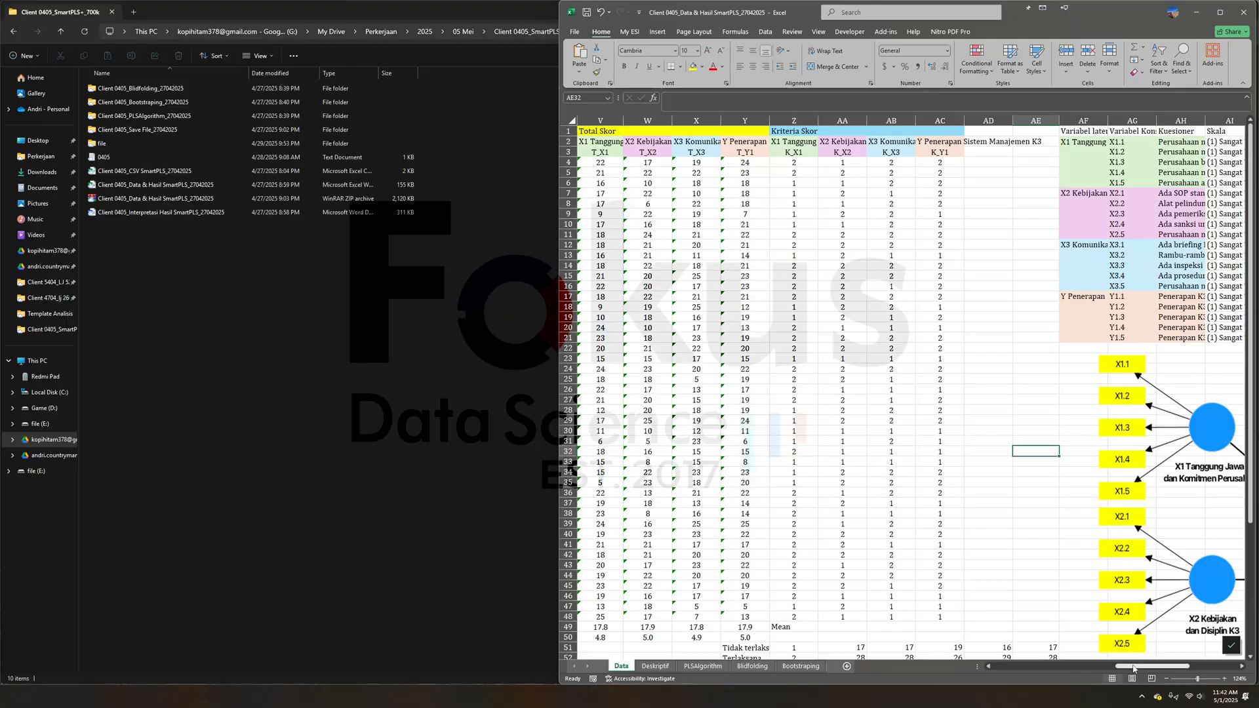
drag(1152, 667, 959, 671)
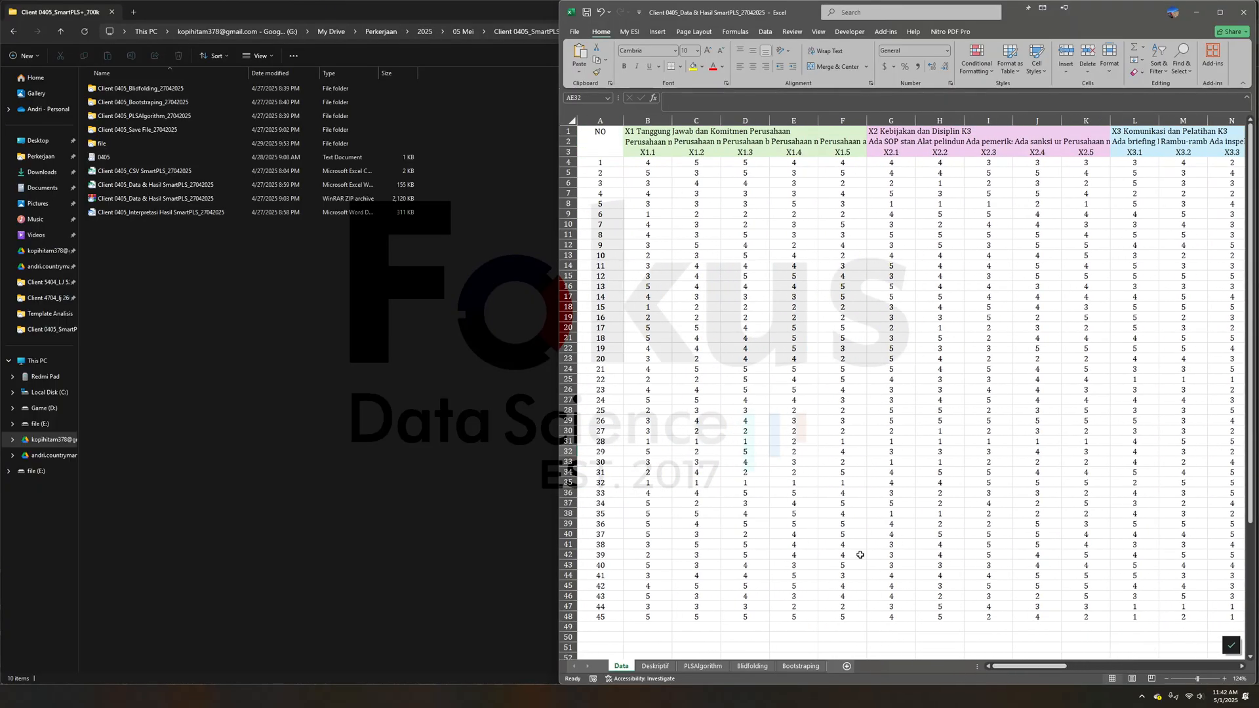
mouse_move(1039, 666)
mouse_down()
mouse_move(1119, 676)
mouse_move(1030, 668)
mouse_up()
drag(643, 155, 1140, 306)
click(1141, 152)
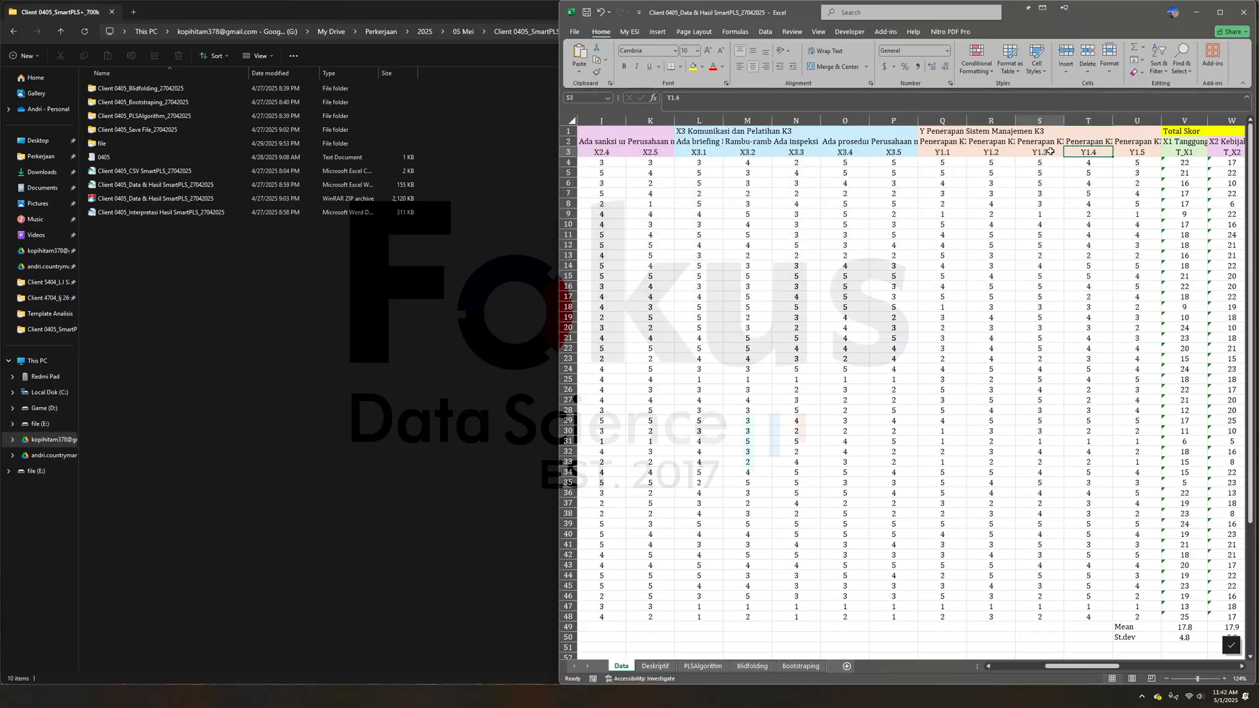
click(1137, 328)
drag(1097, 668, 1030, 668)
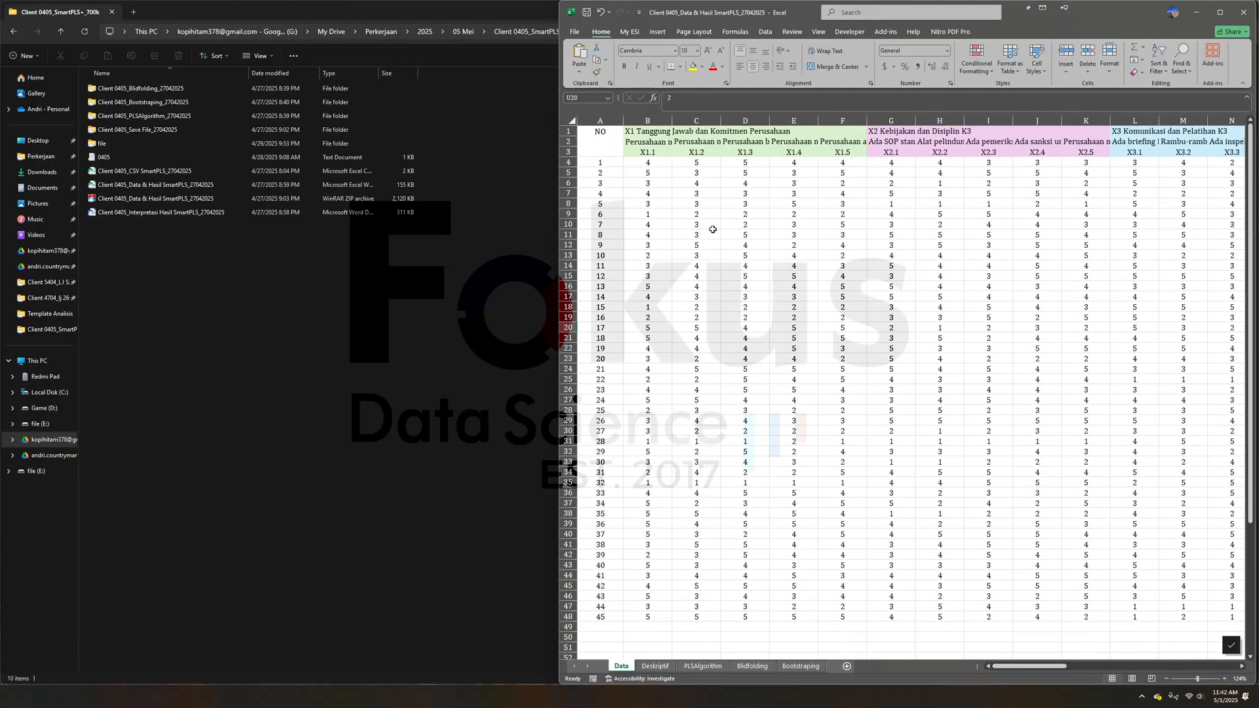
- Copy the X1.1 to Y1.5 scores with their code headers from the Data sheet into a new blank workbook as values
drag(650, 152, 1174, 618)
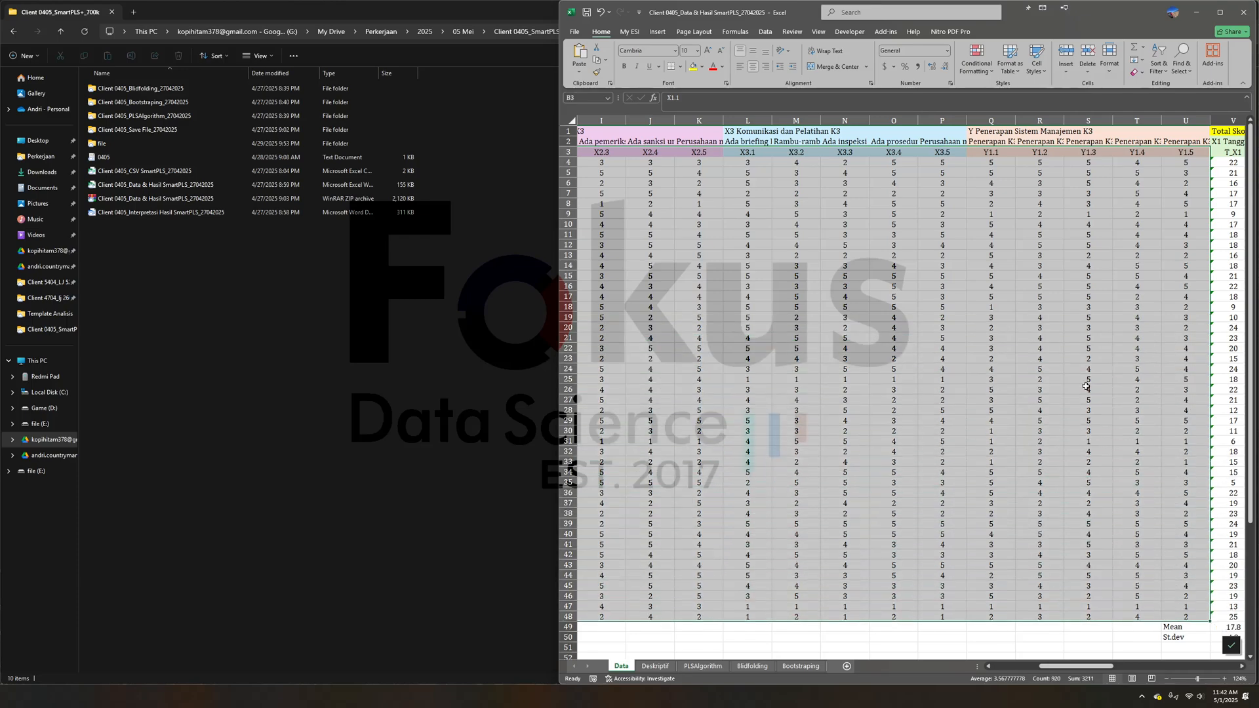
right_click(1062, 261)
click(1089, 298)
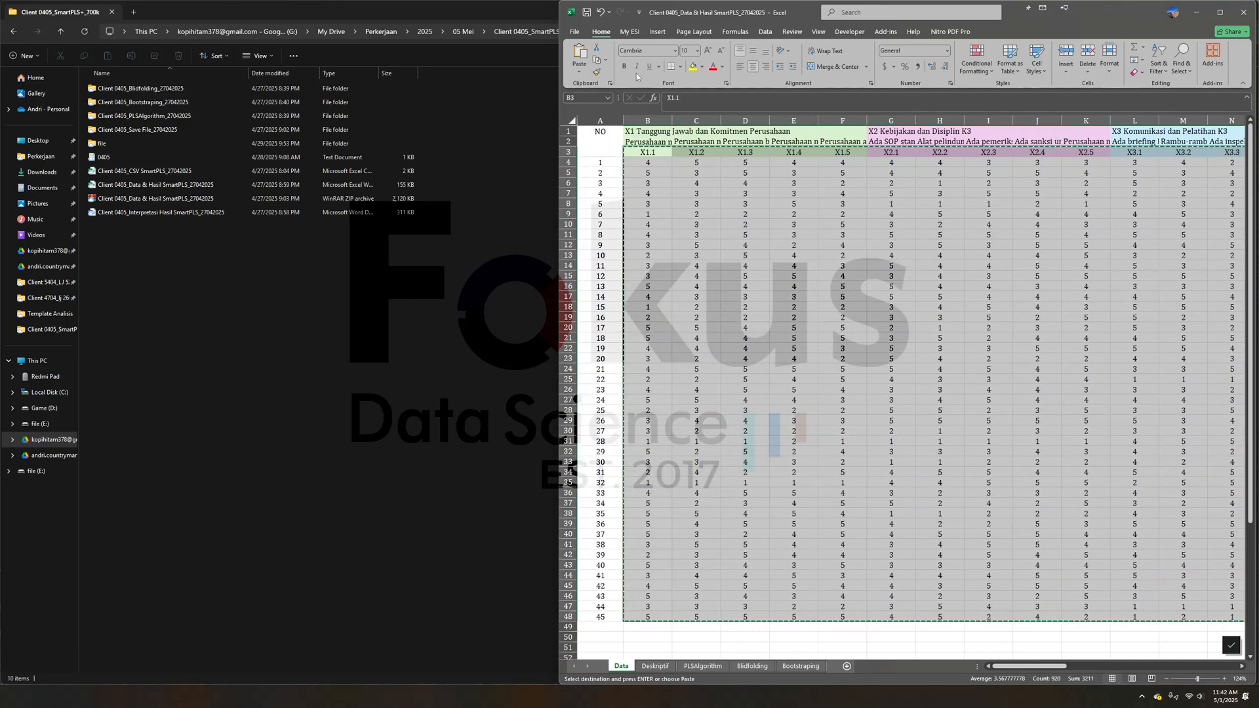
click(574, 33)
click(695, 128)
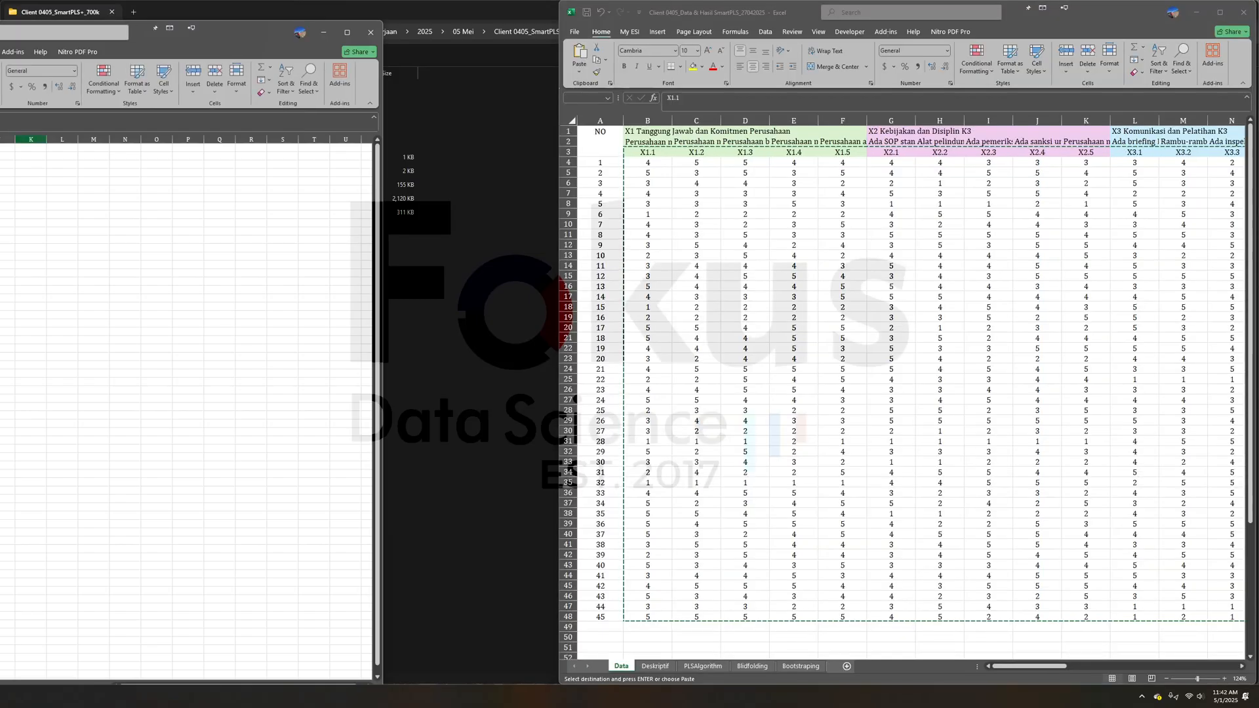
drag(172, 44, 538, 33)
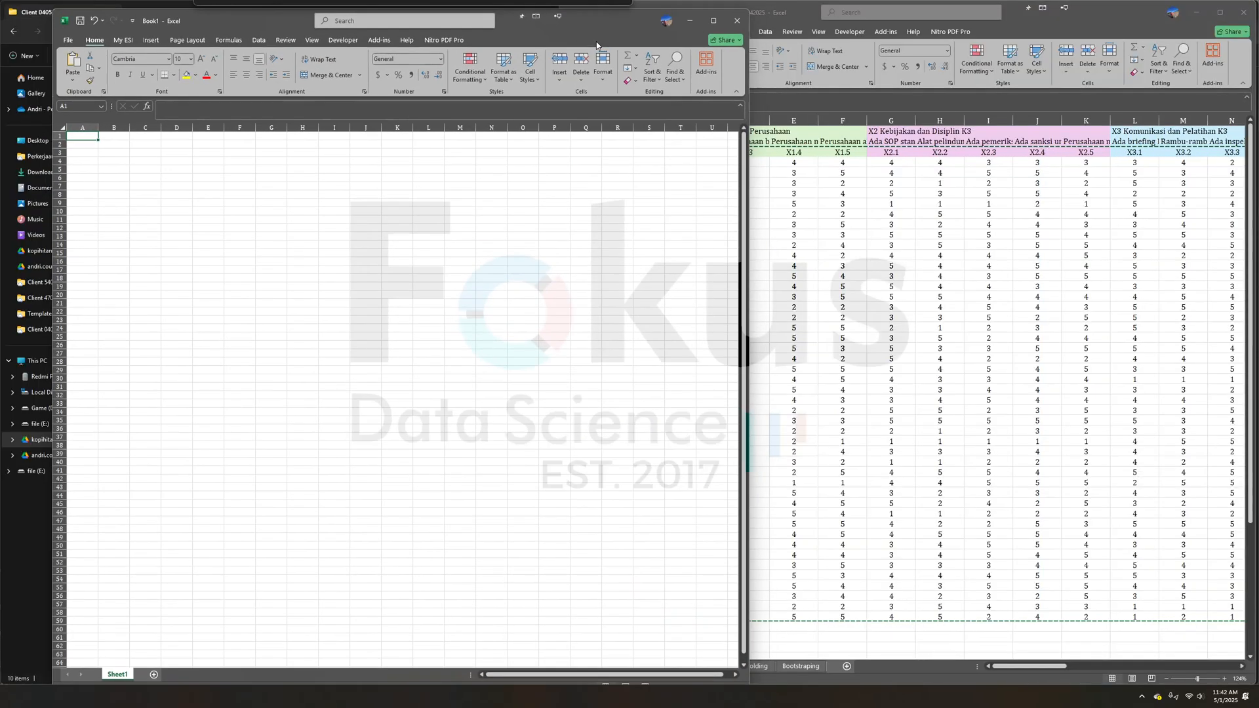
right_click(84, 137)
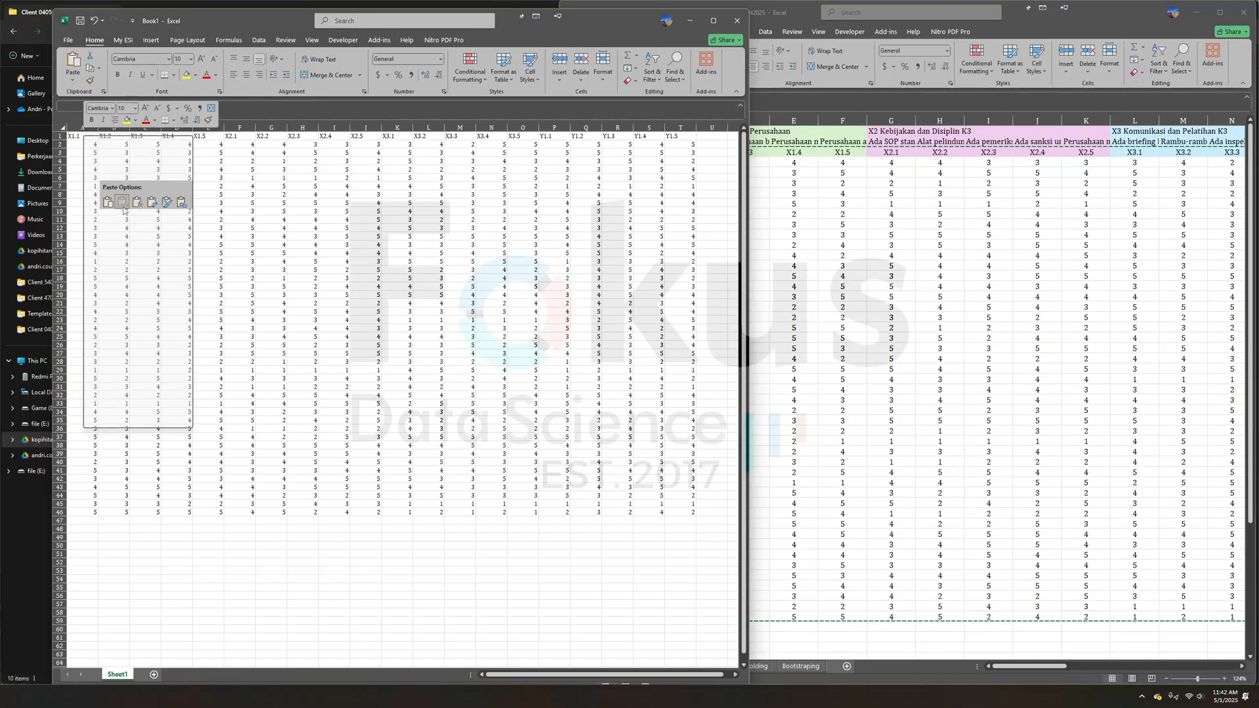
click(123, 203)
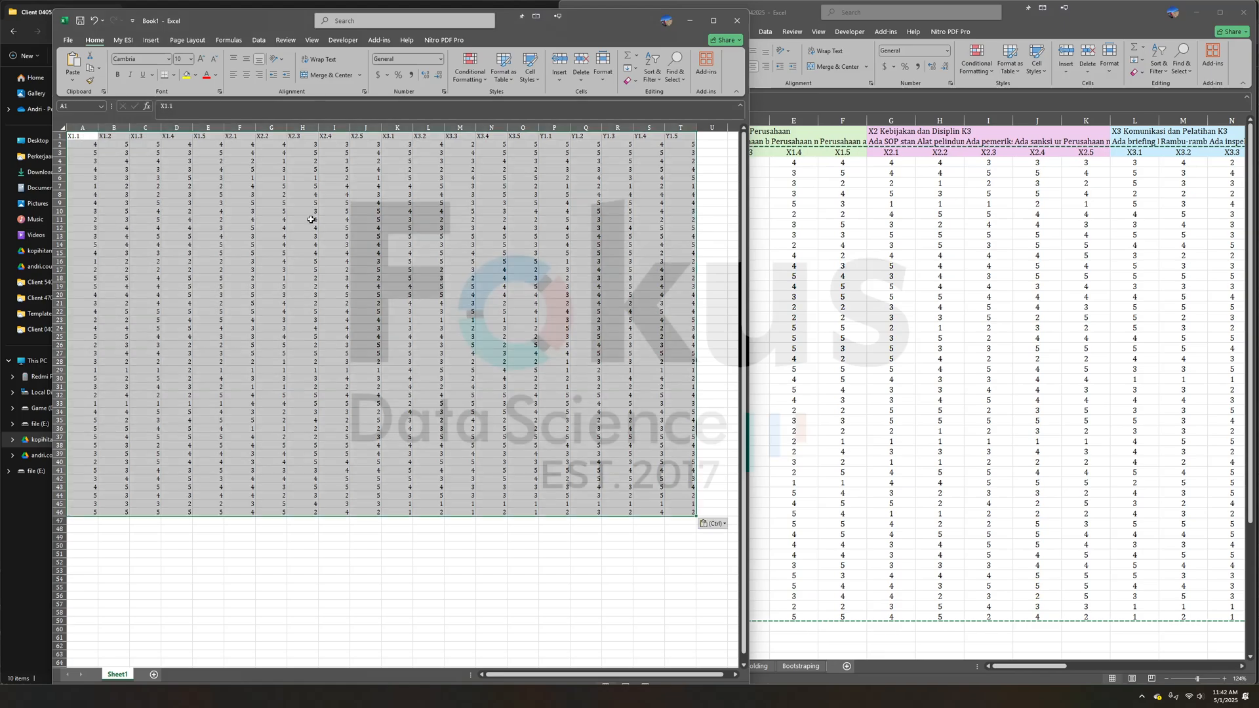
- Try to save the new workbook under the name CSV in CSV UTF-8 (Comma delimited) format, and close it without saving
click(68, 40)
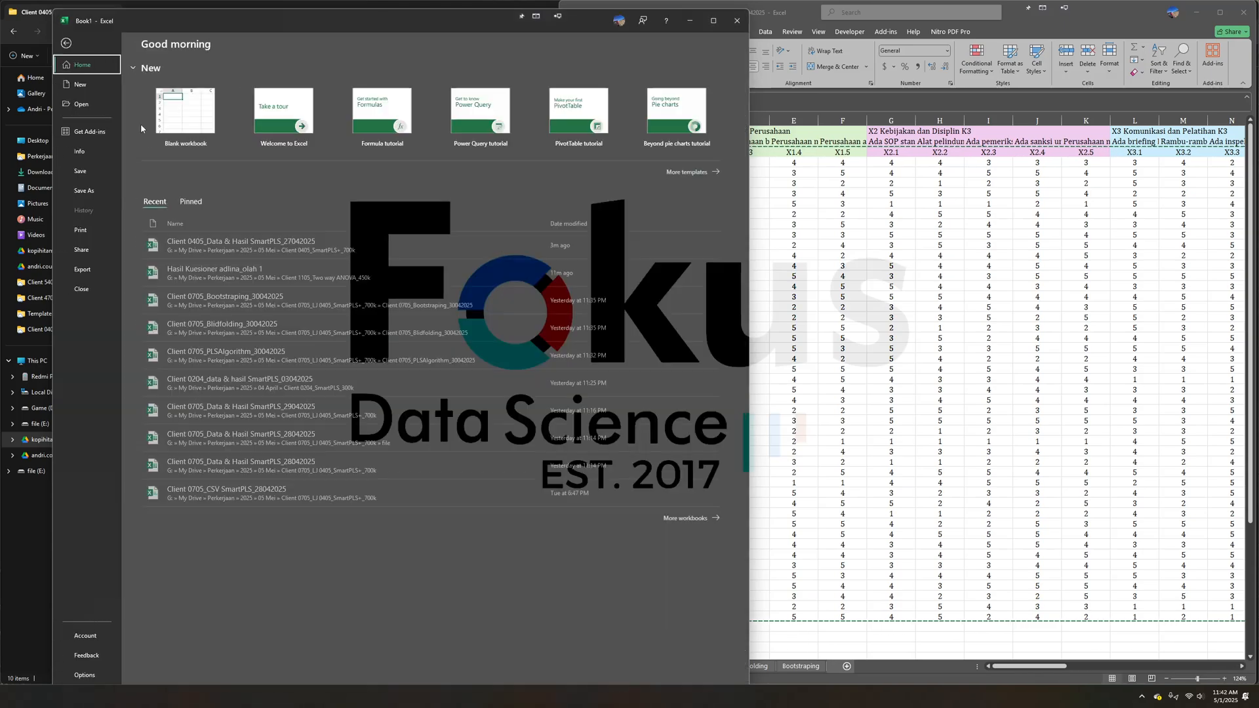
click(99, 189)
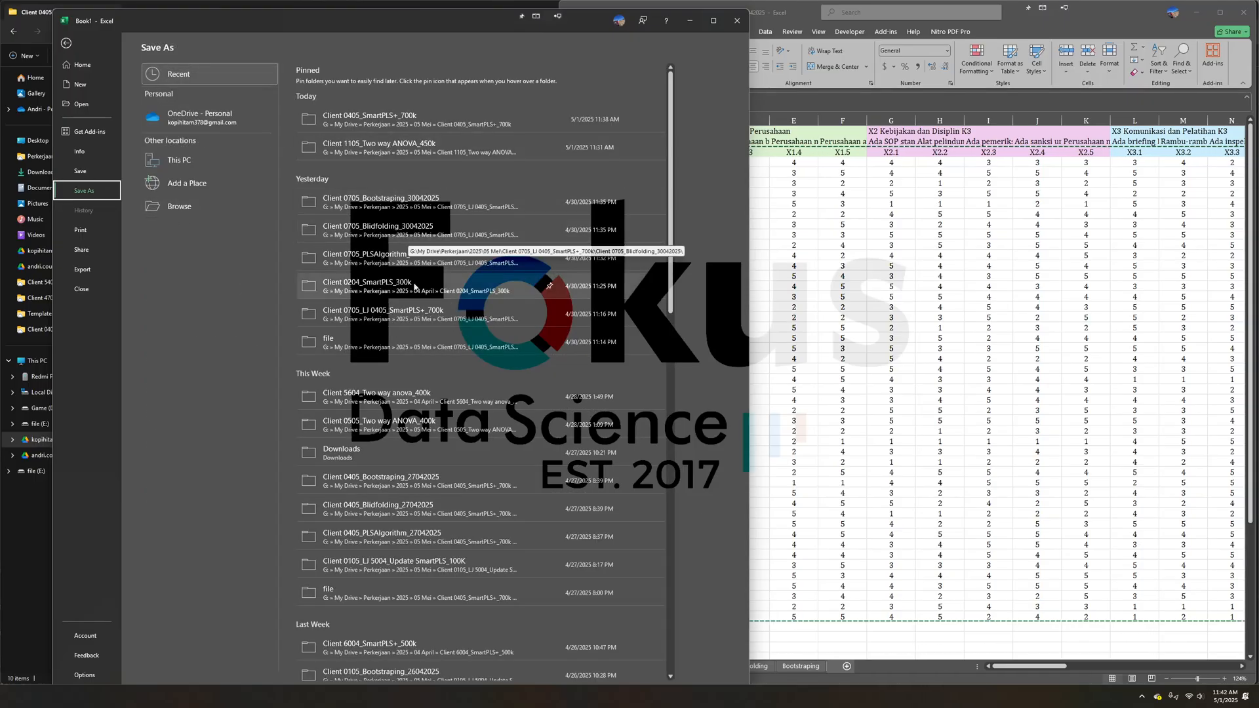
click(418, 512)
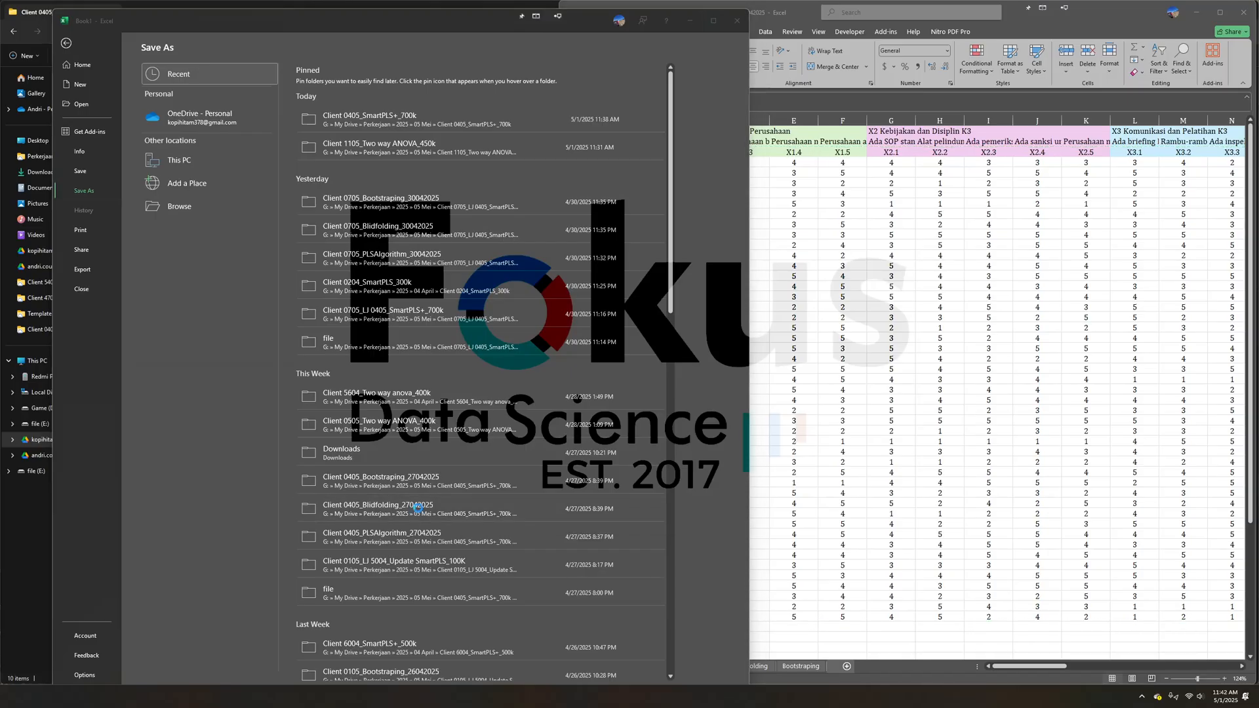
click(276, 37)
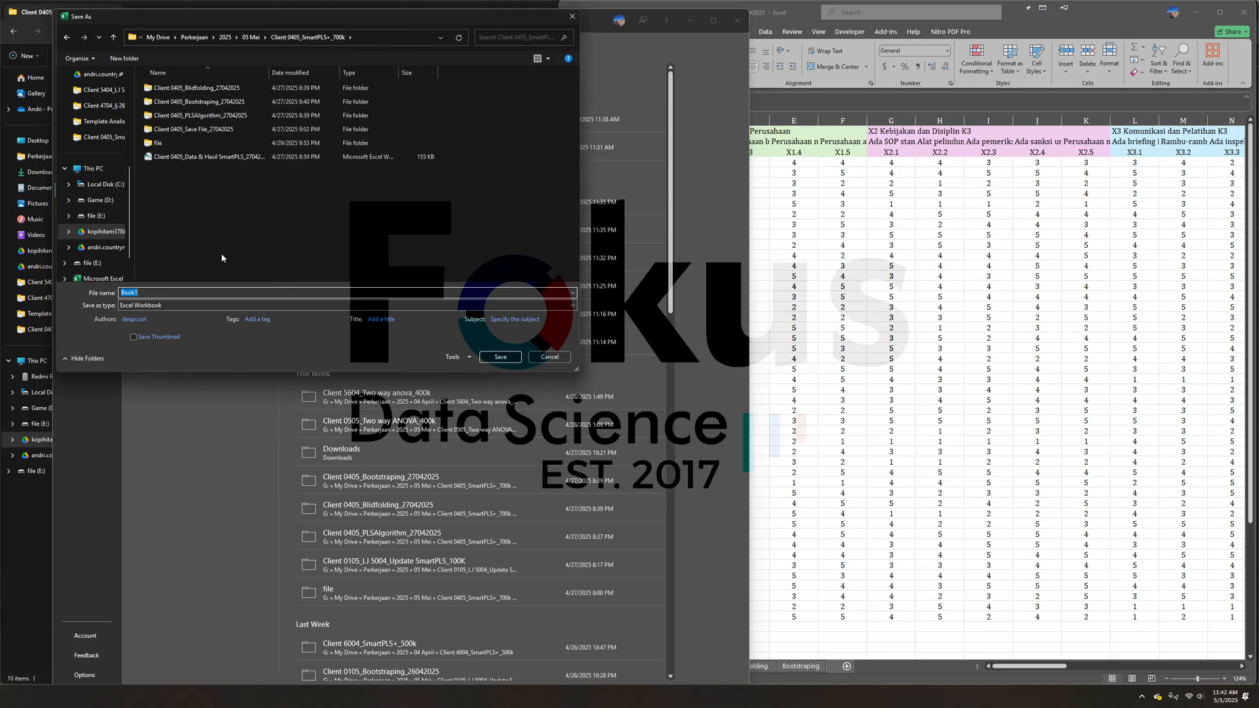
double_click(147, 293)
key(BackSpace)
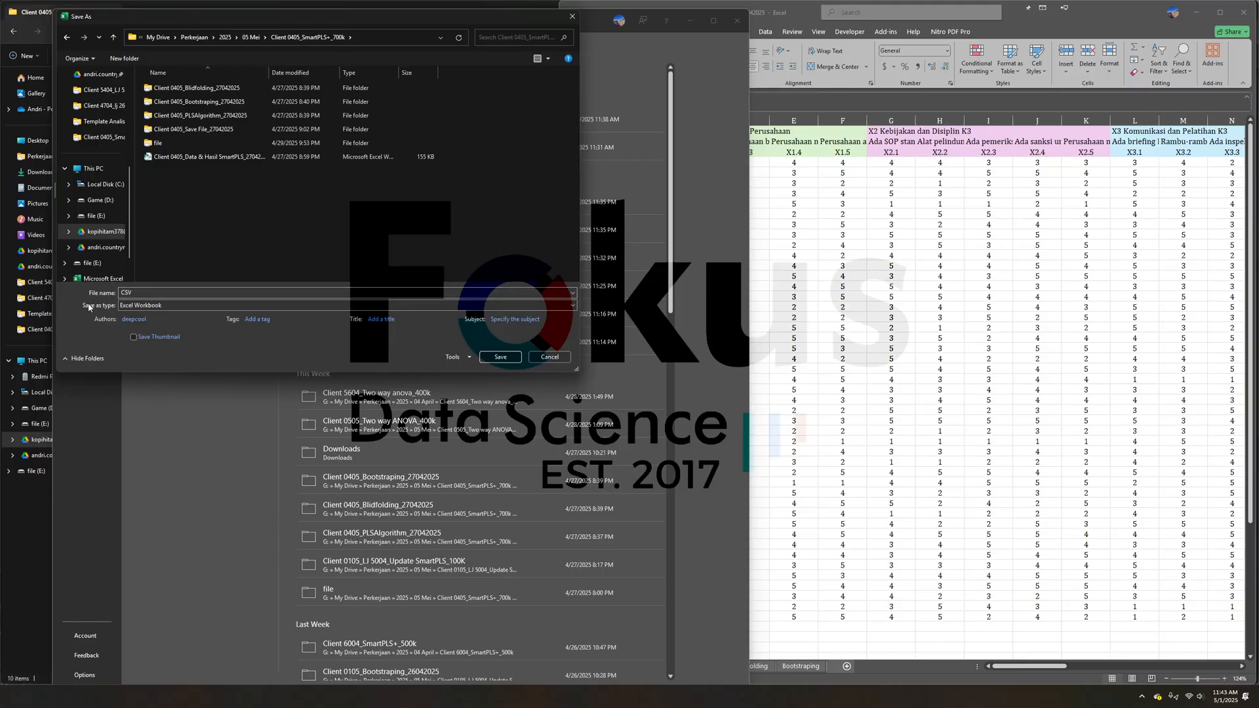
click(142, 306)
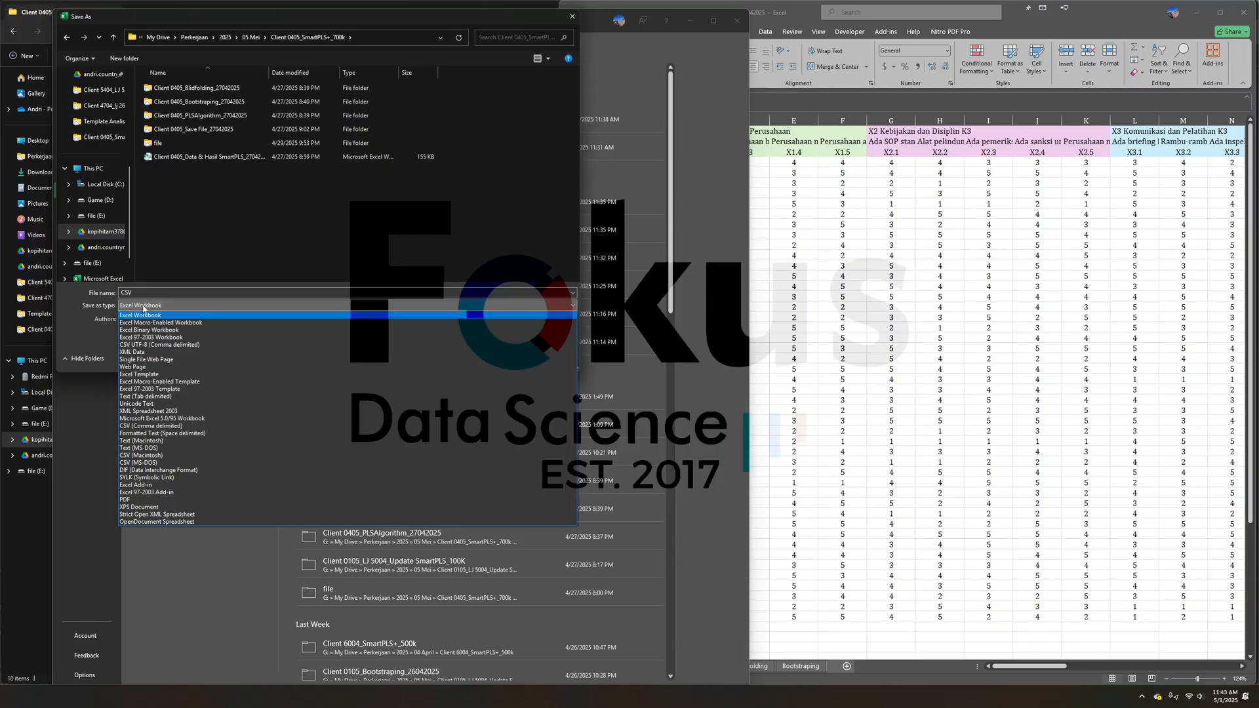
click(140, 346)
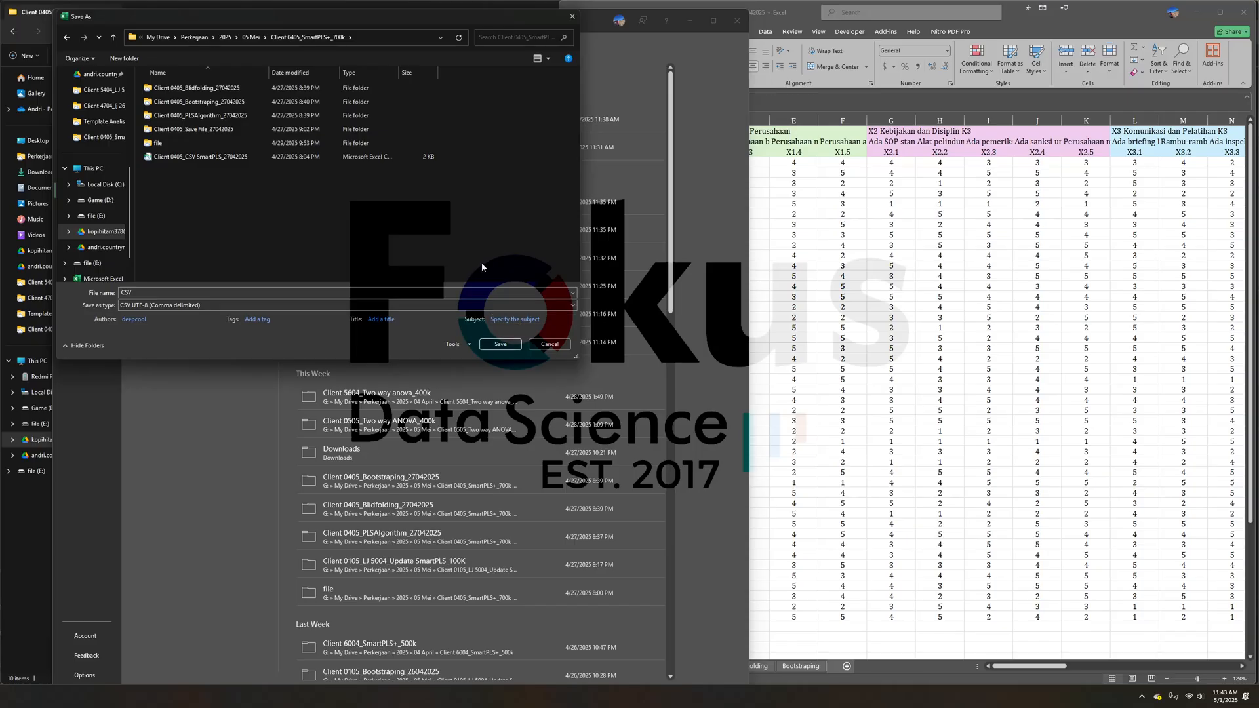
drag(268, 72, 393, 87)
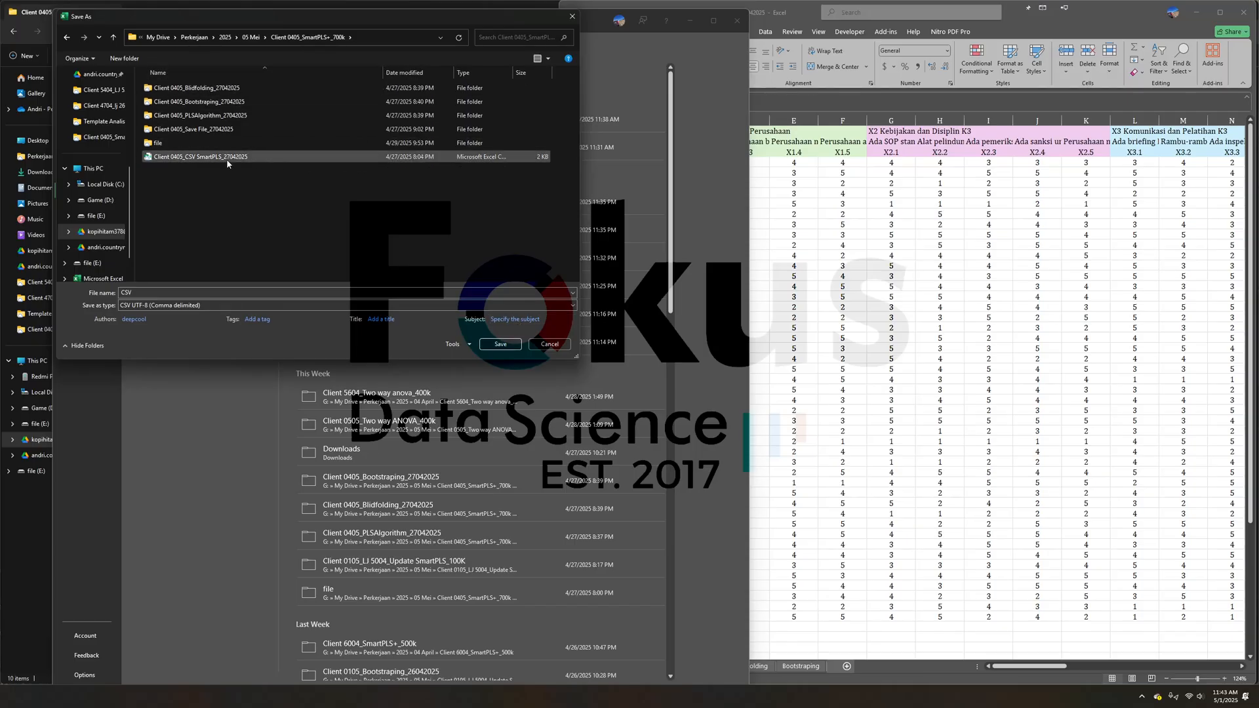
click(550, 344)
click(738, 22)
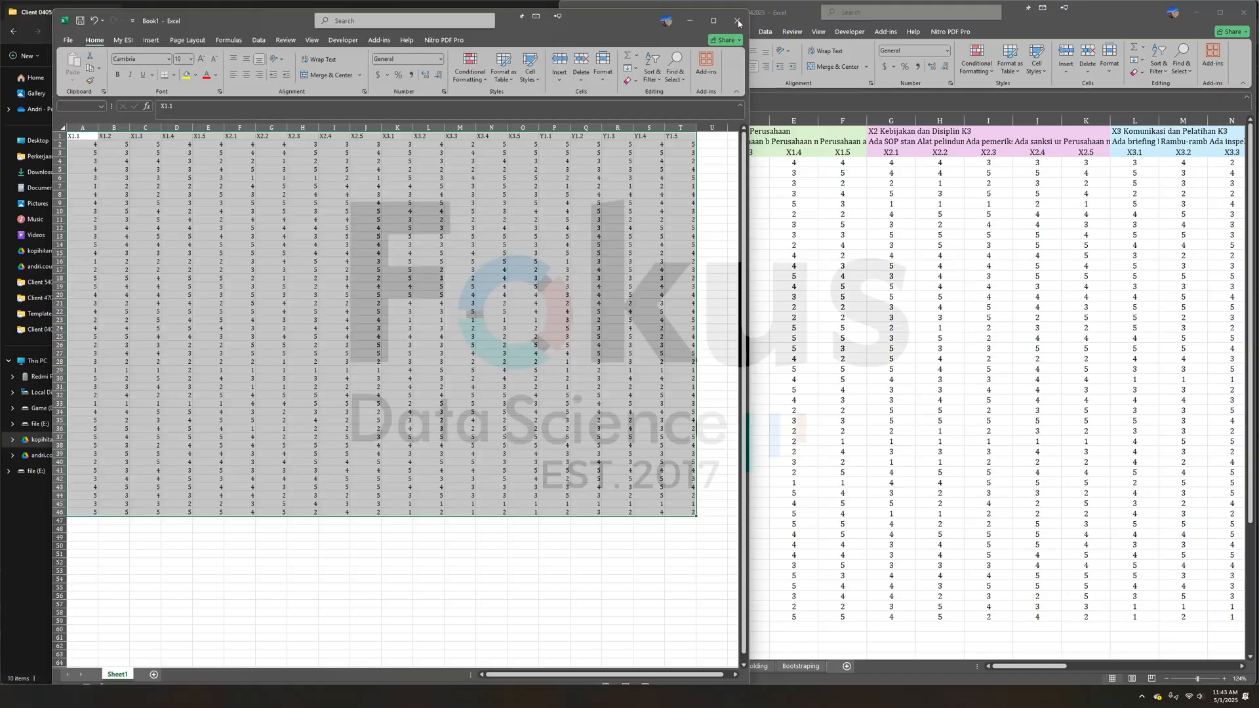
click(438, 415)
- Switch to SmartPLS 4 and create a new project named contoh
click(372, 353)
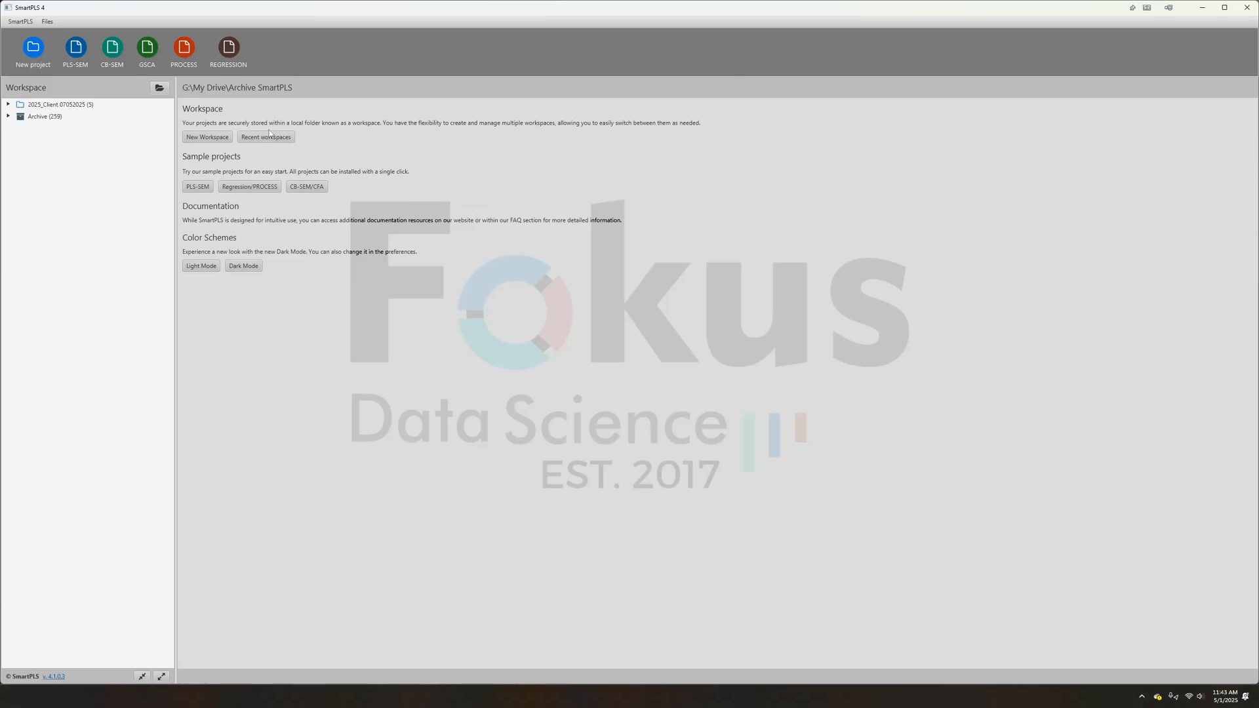
click(34, 51)
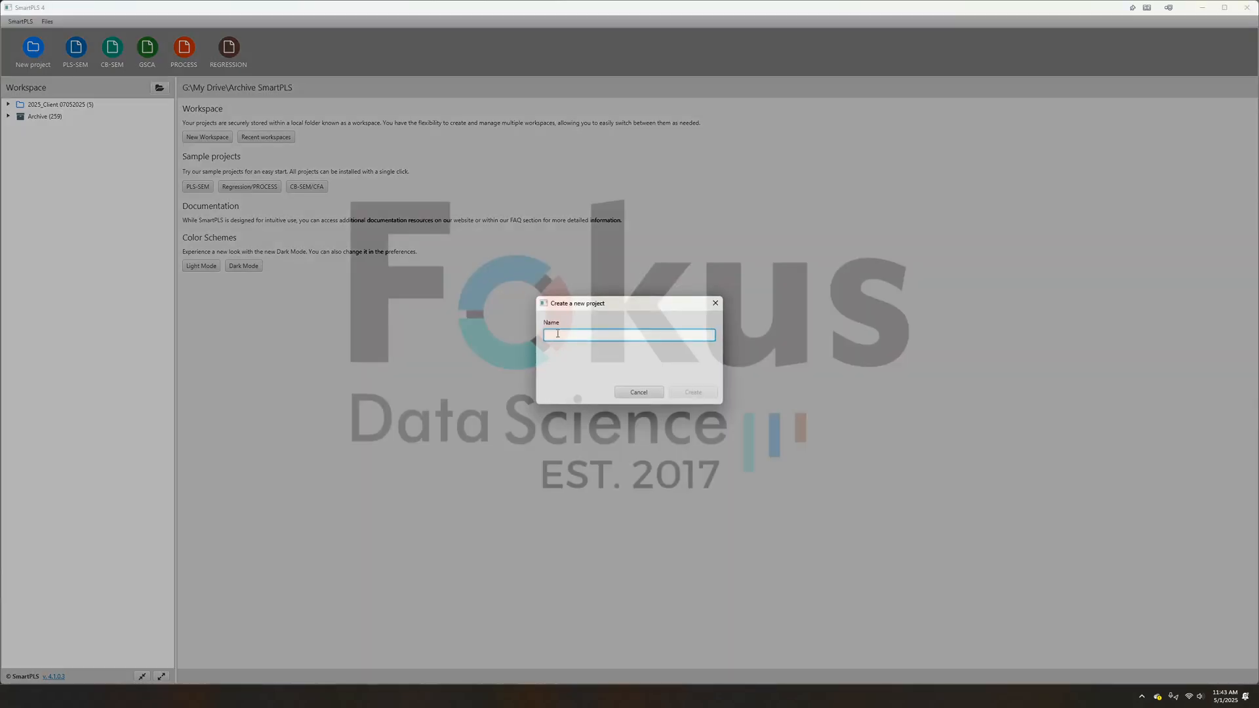
text(contoh)
click(714, 393)
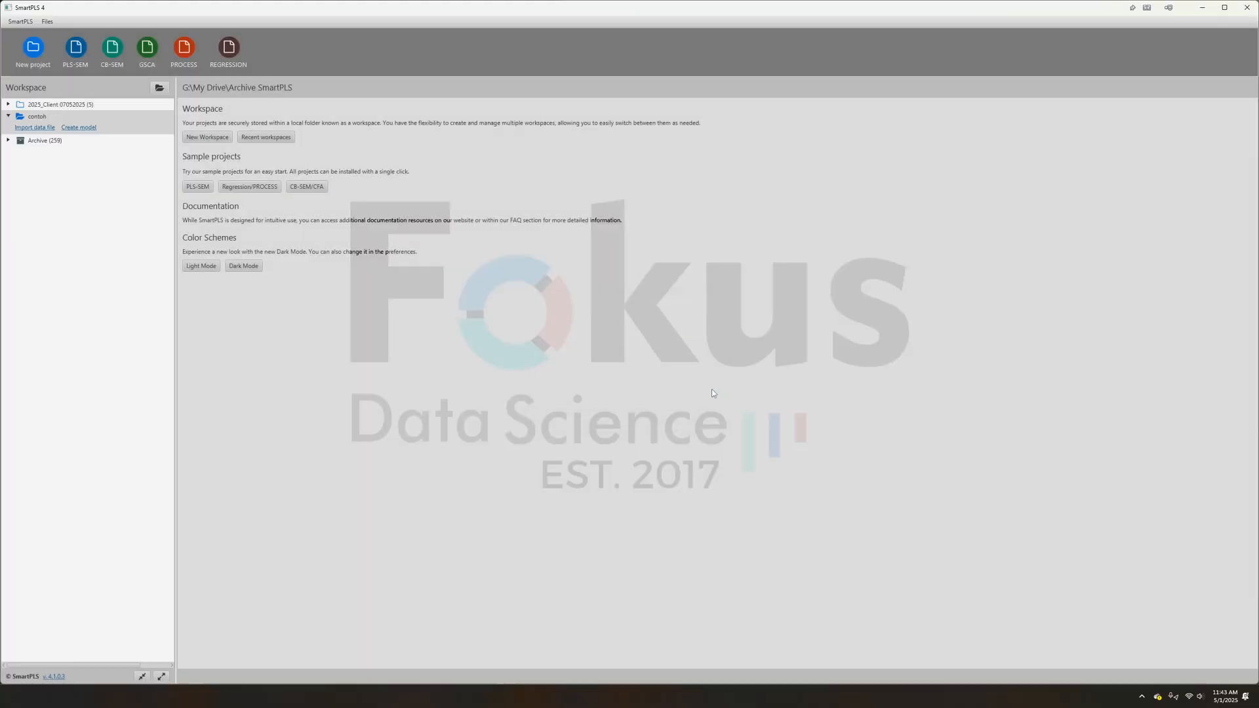
- Import the data file Client 0405_CSV SmartPLS_27042025 from the Client 0405_SmartPLS+_700k folder into the contoh project
click(42, 130)
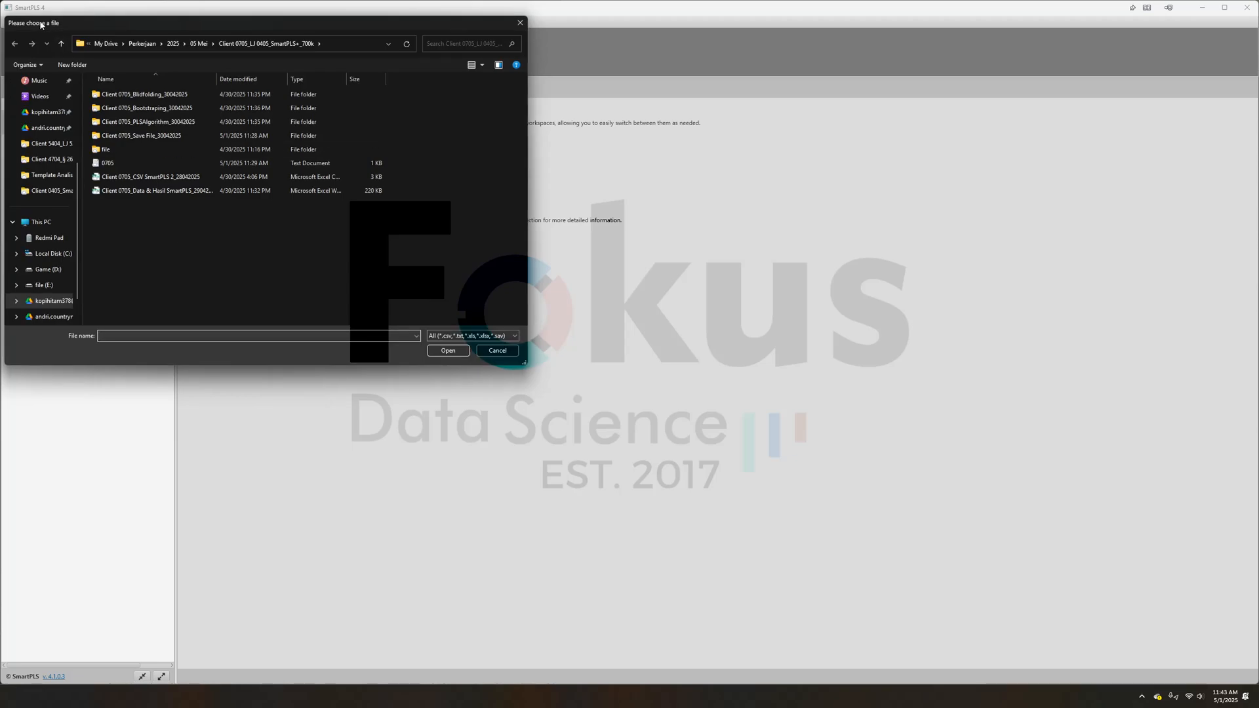
click(62, 46)
double_click(142, 149)
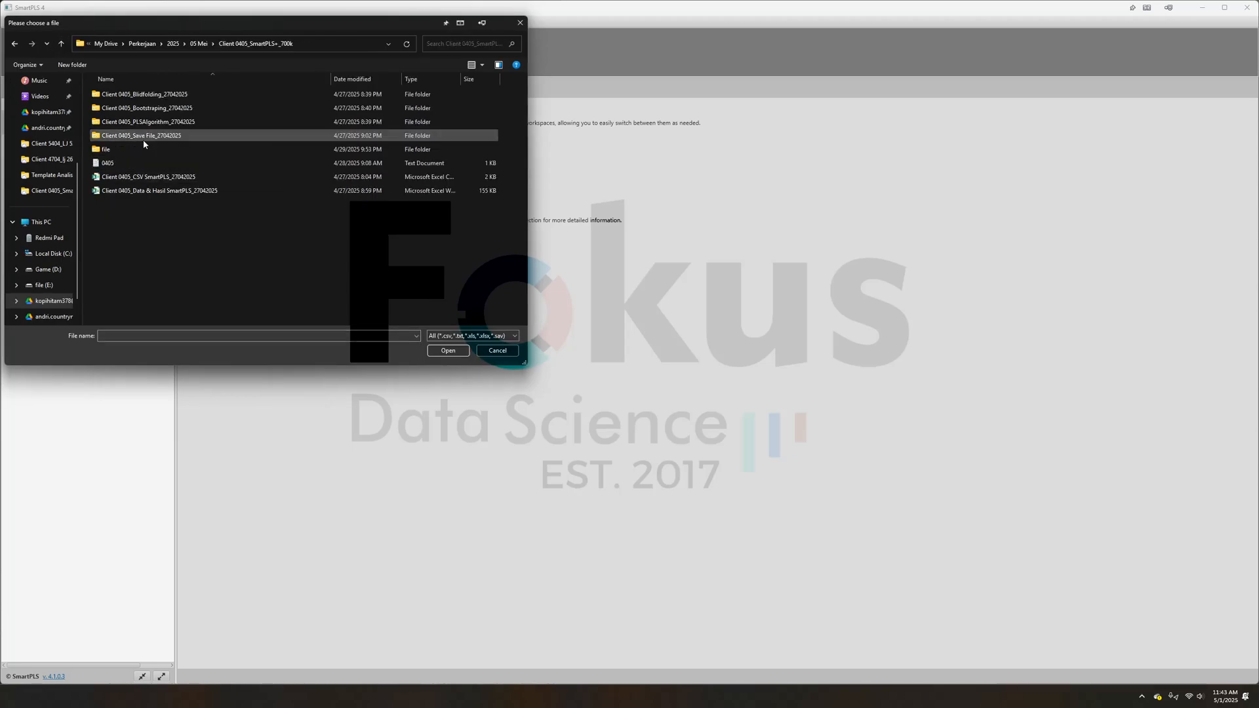
click(152, 178)
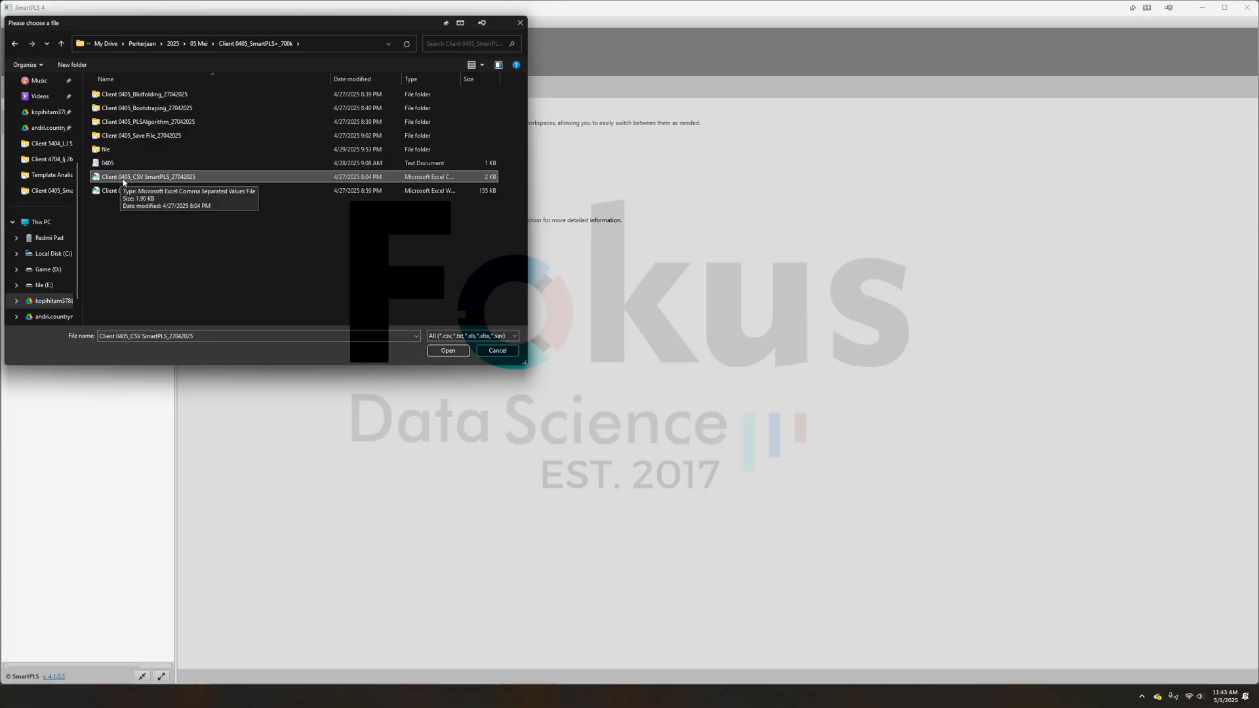
click(448, 350)
click(803, 494)
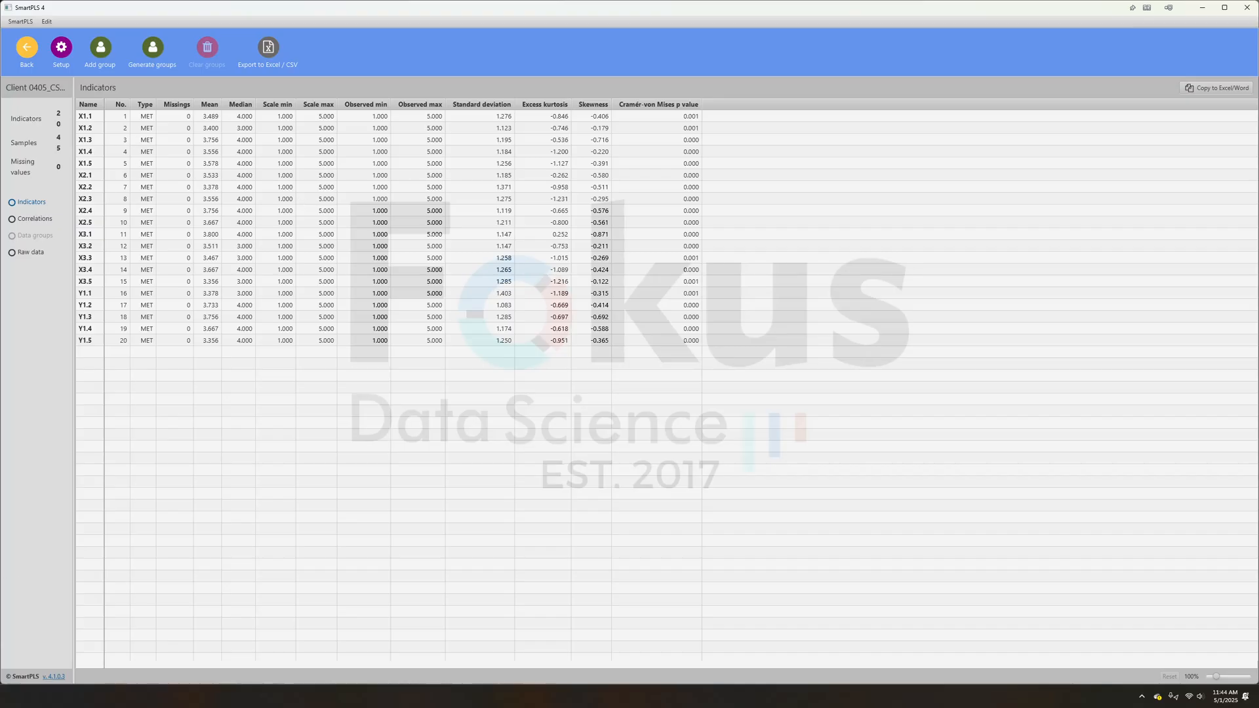
- Switch to the Excel workbook and view the mean, median, min, max and standard deviation table on the Deskriptif sheet
key(alt+Tab)
click(656, 666)
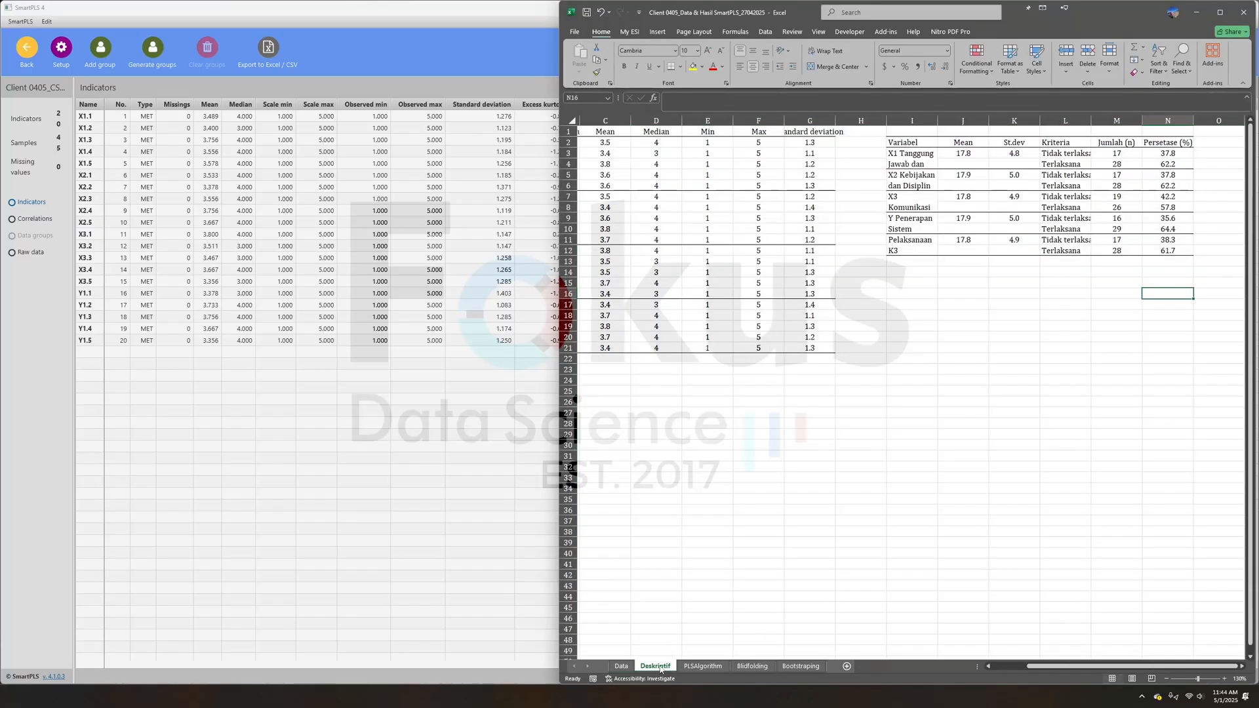
drag(1128, 666, 881, 642)
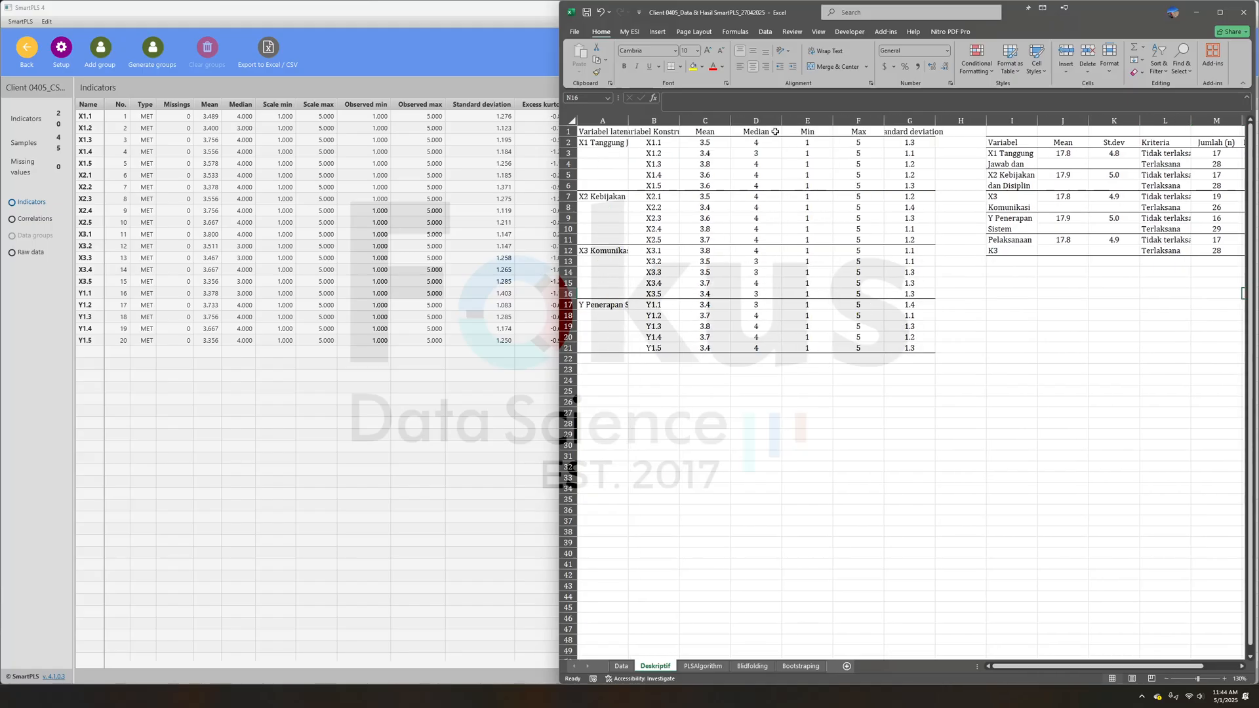
- Copy the Indicators table from SmartPLS and paste it at cell A1 of a new sheet in the Excel workbook
click(356, 418)
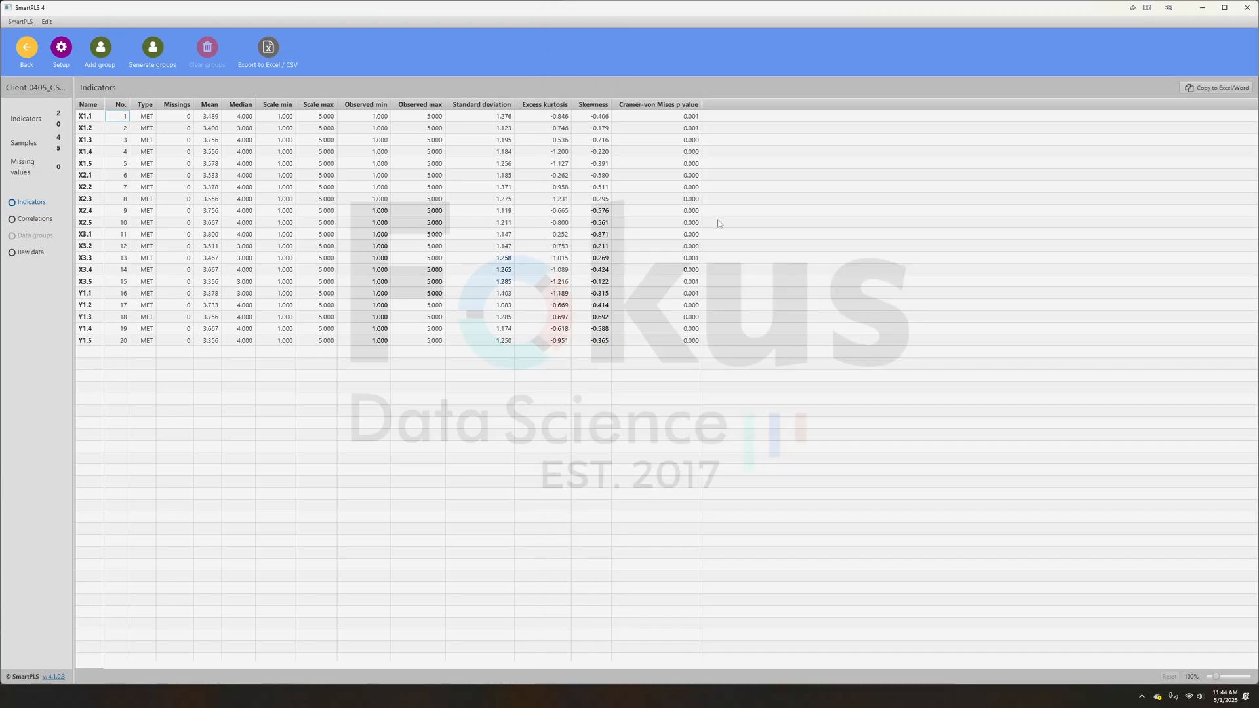
click(1203, 90)
key(alt+Tab)
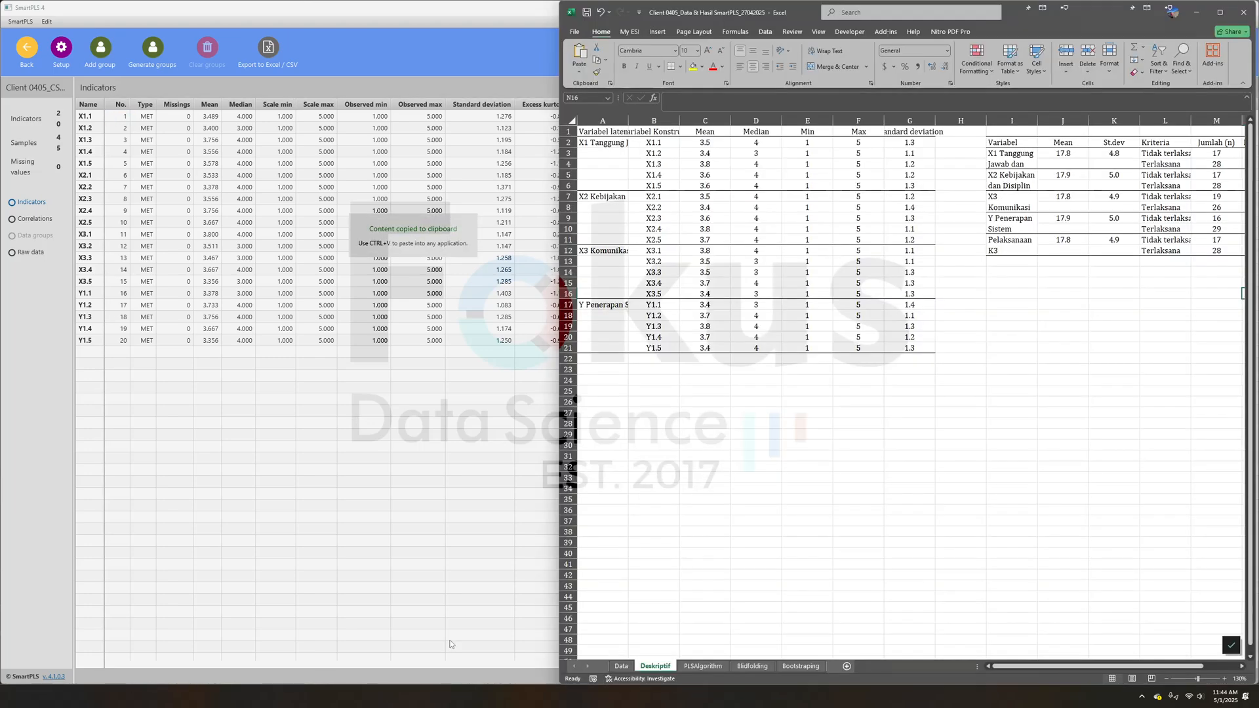
click(846, 667)
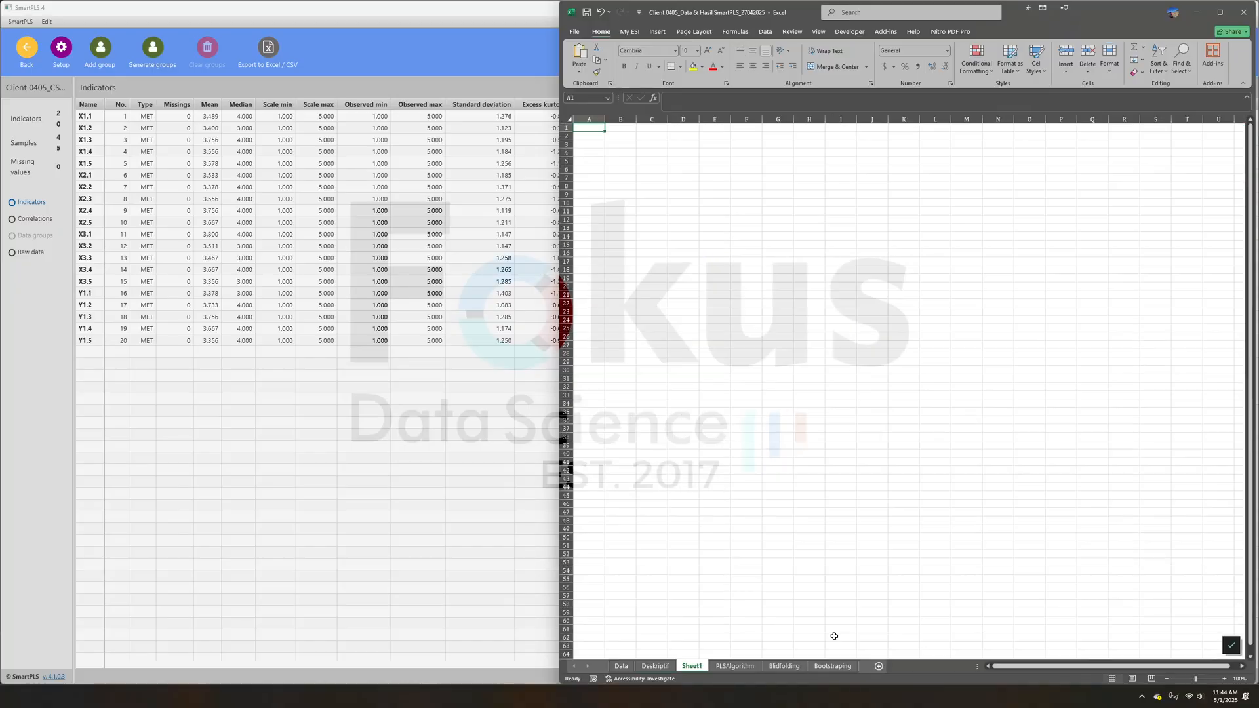
right_click(598, 128)
click(635, 190)
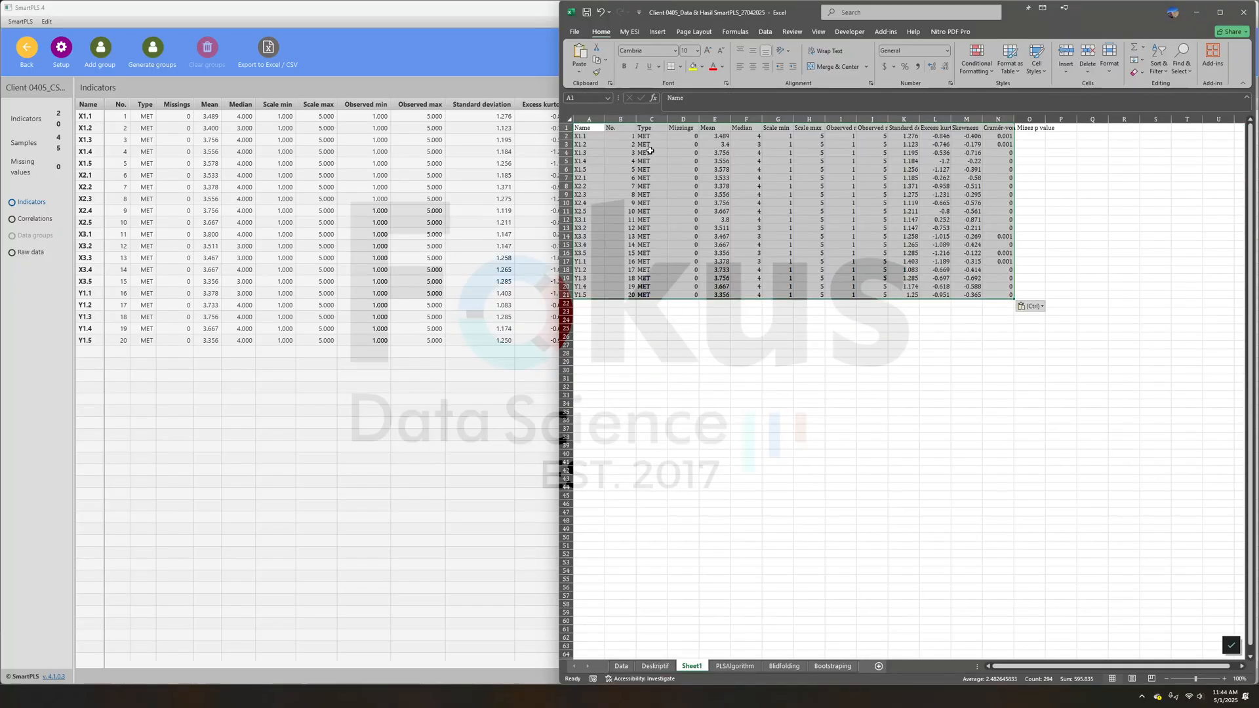
- Delete Sheet1 from the Excel workbook
right_click(694, 667)
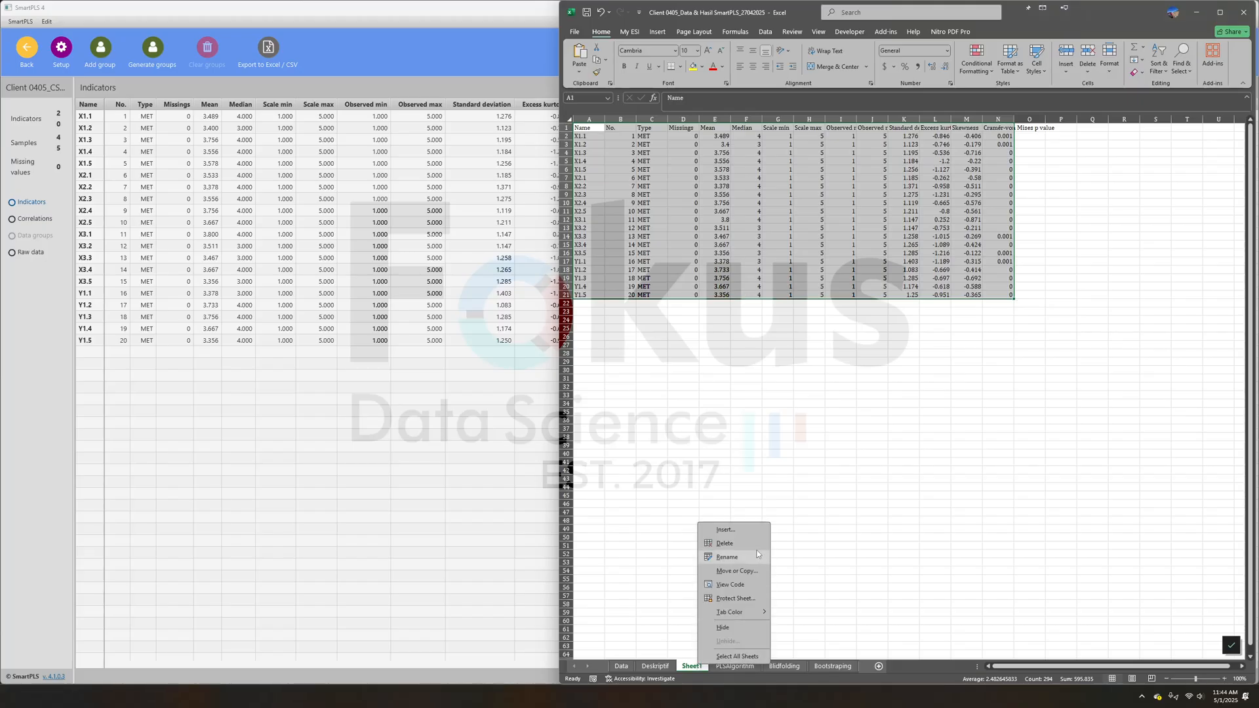
click(711, 543)
click(397, 375)
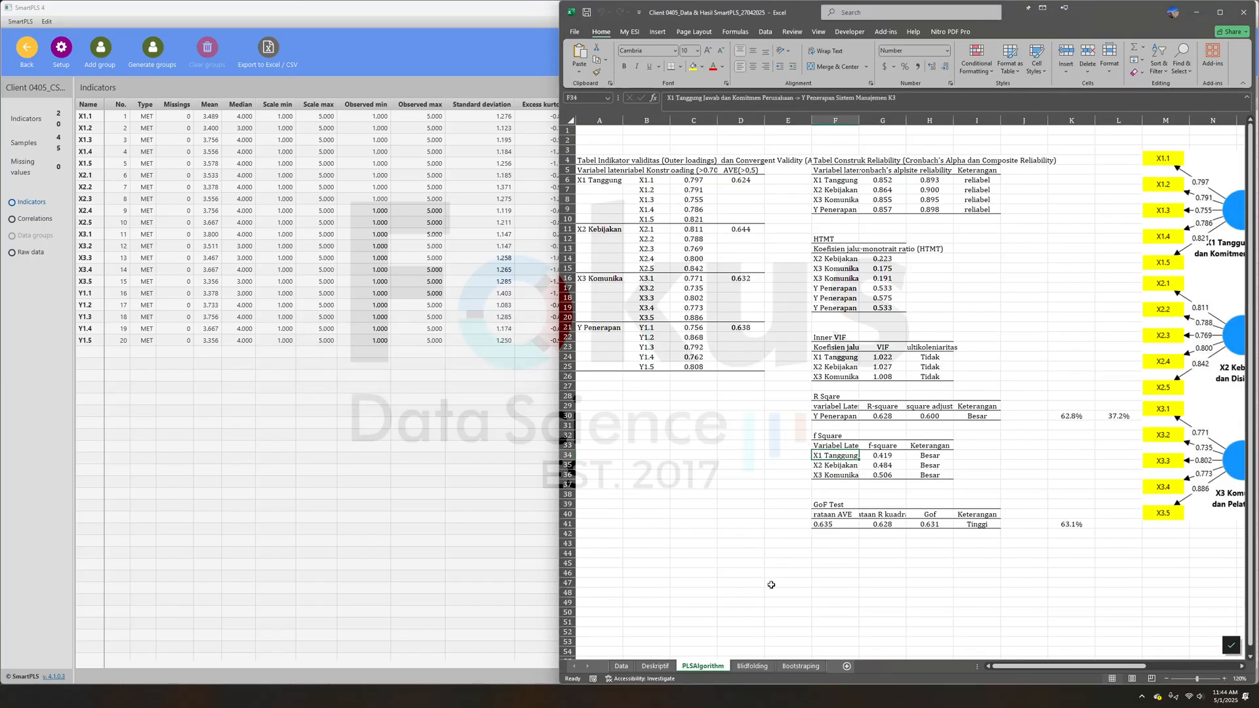
- View the Deskriptif sheet and the result tables and path diagram on the PLSAlgorithm sheet
click(656, 666)
click(702, 666)
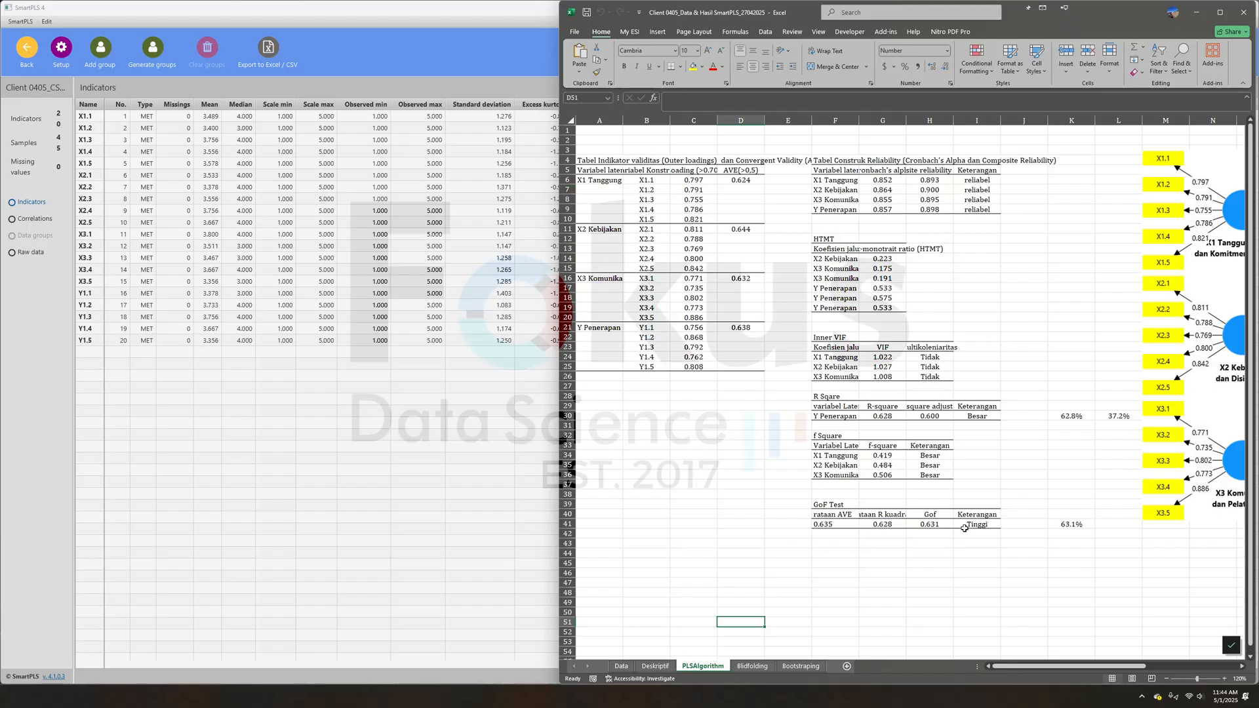
drag(1040, 667, 1132, 674)
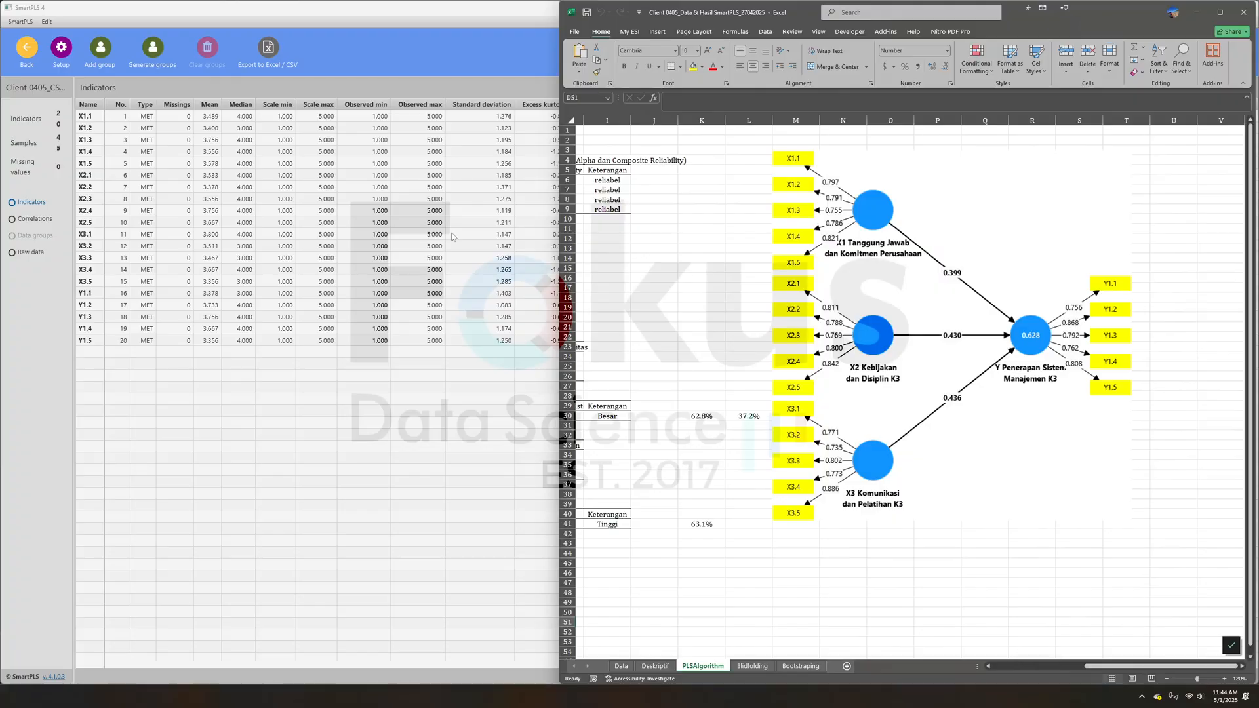
- Return to the SmartPLS workspace and create a PLS-SEM model named Contoh in the contoh project
click(26, 47)
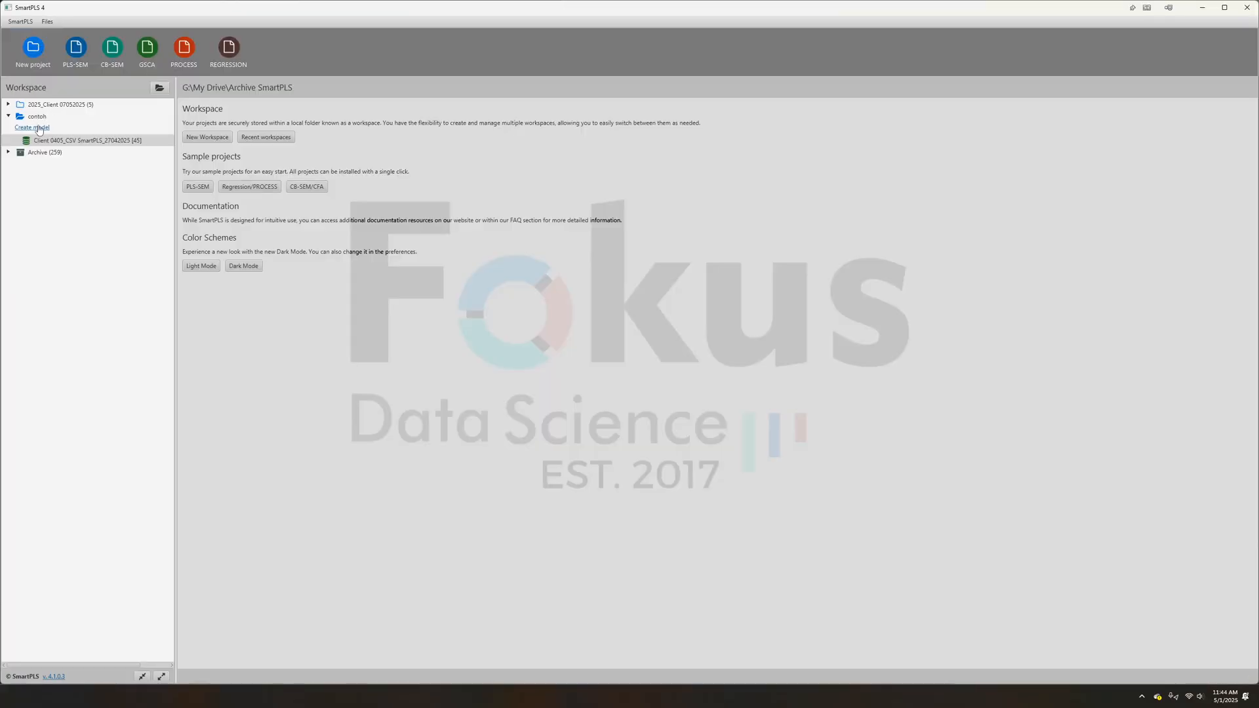
click(33, 128)
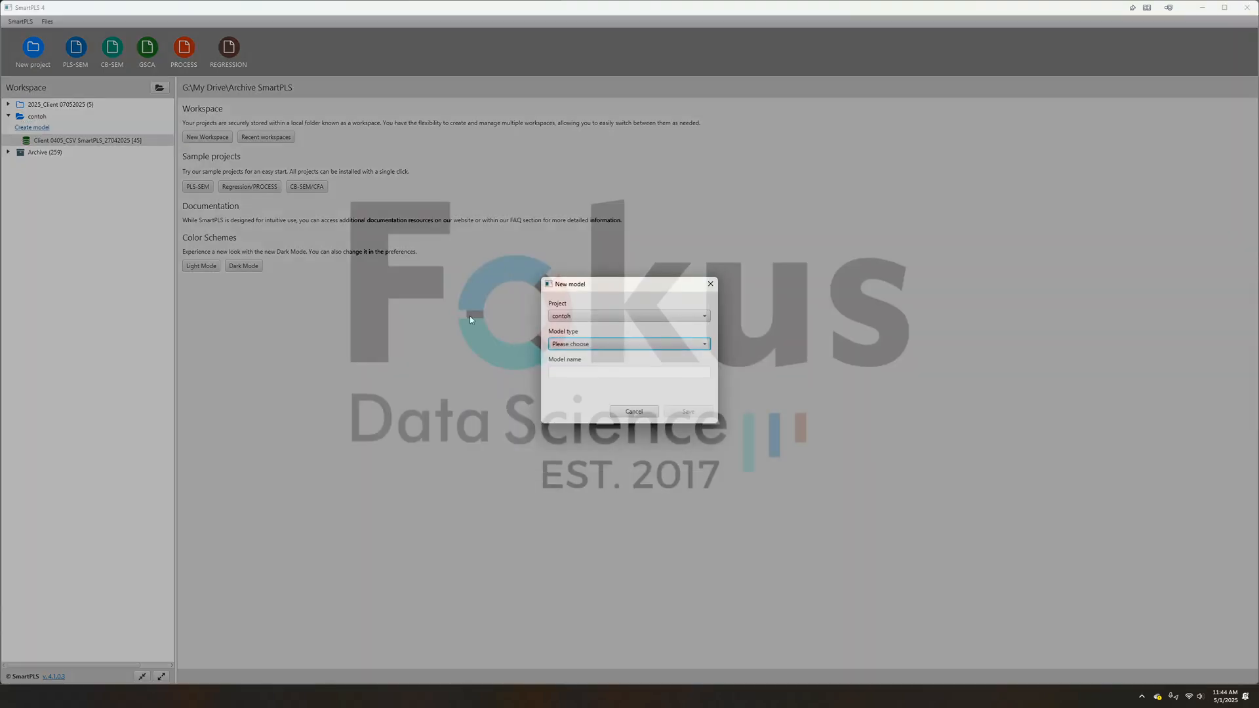
click(563, 345)
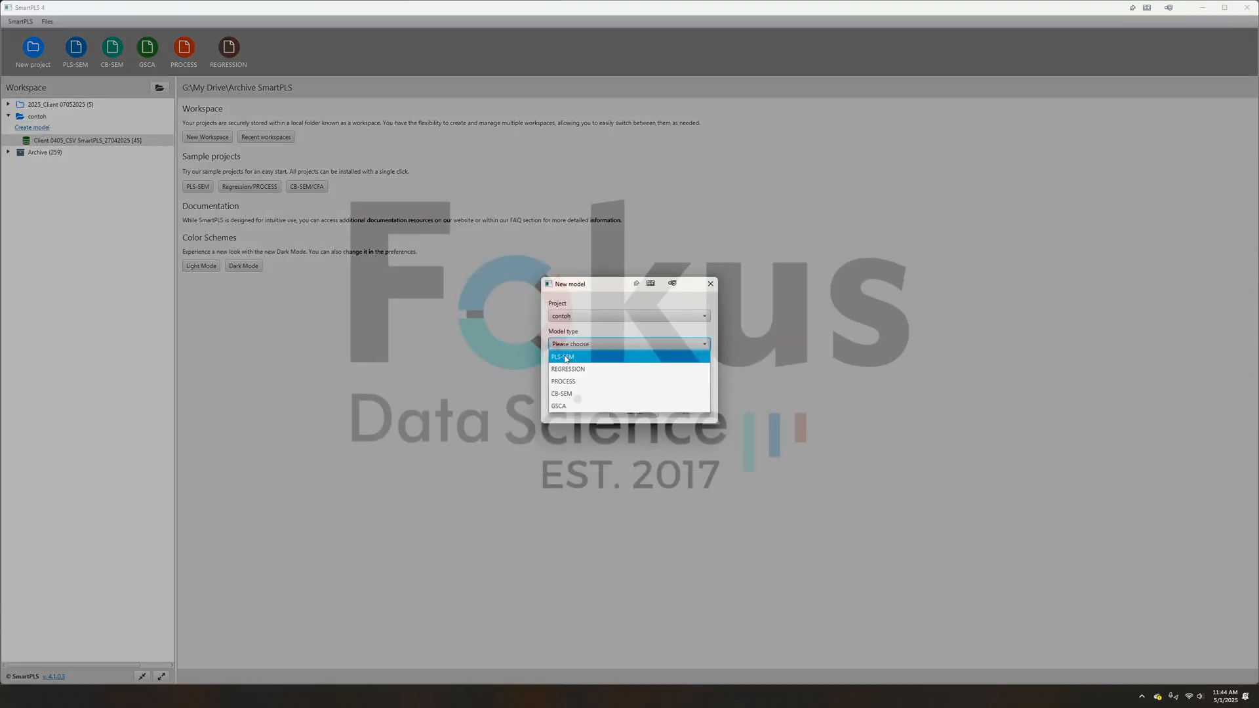
click(566, 358)
click(576, 370)
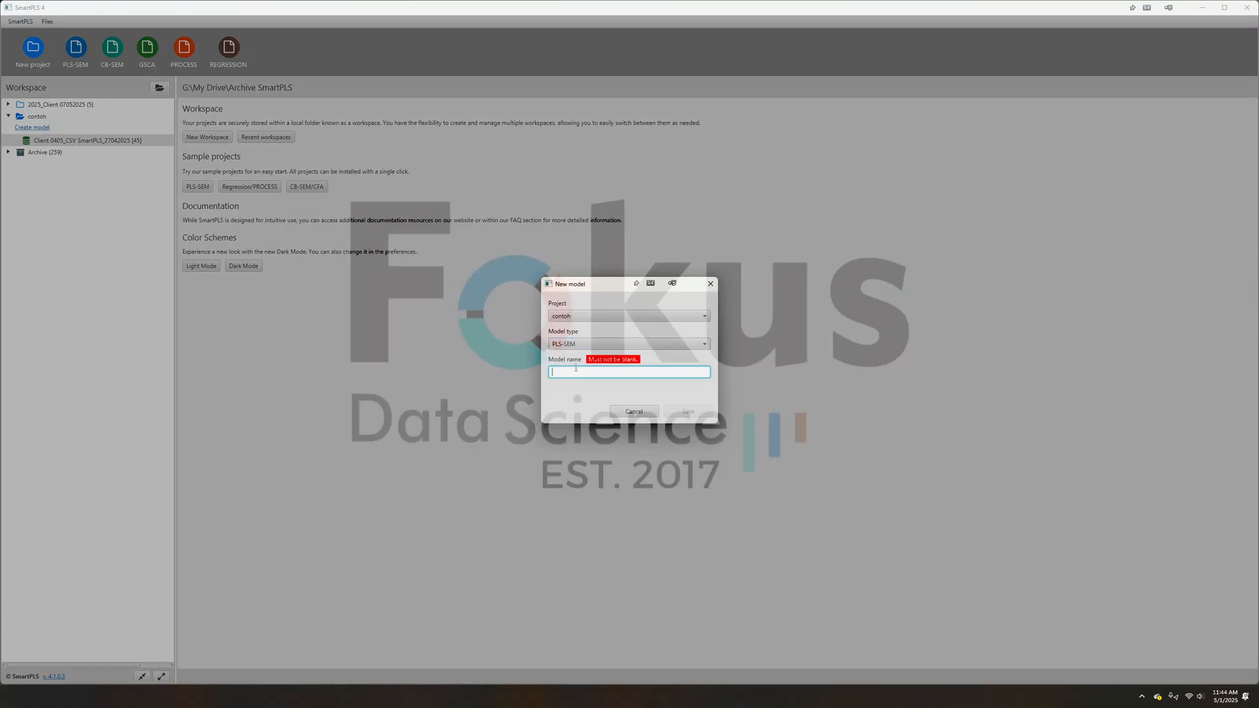
text(Conot)
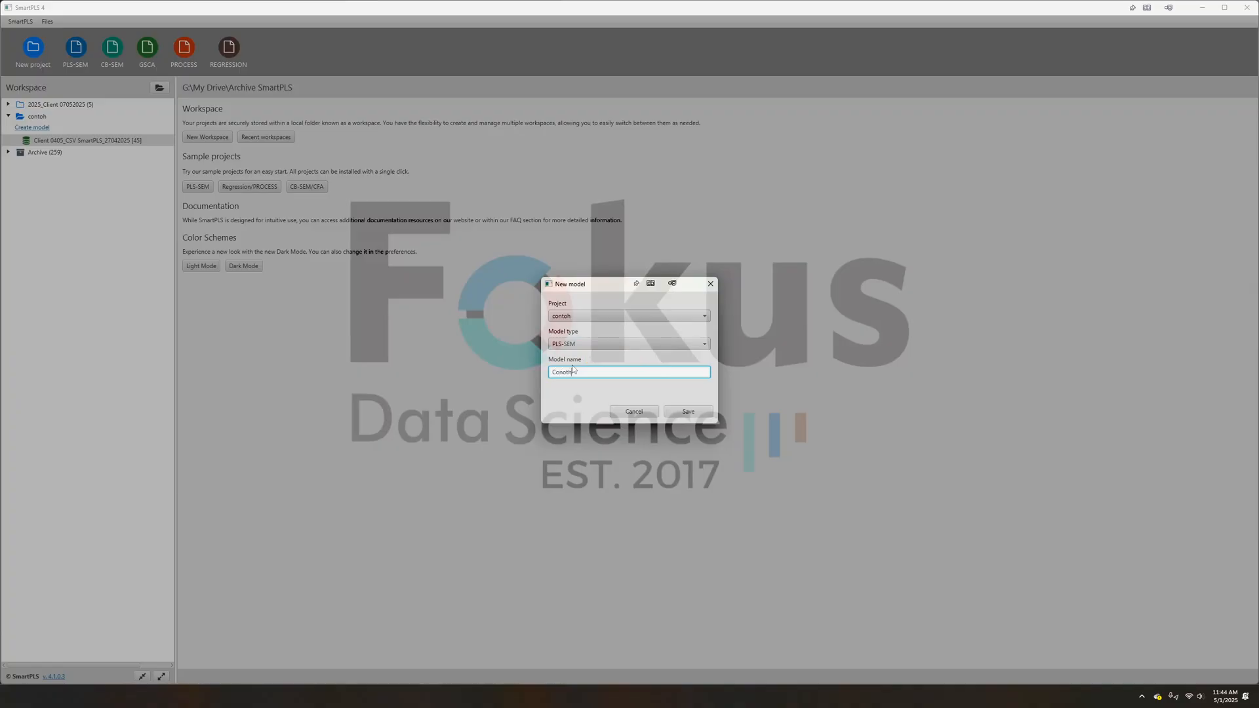
click(687, 410)
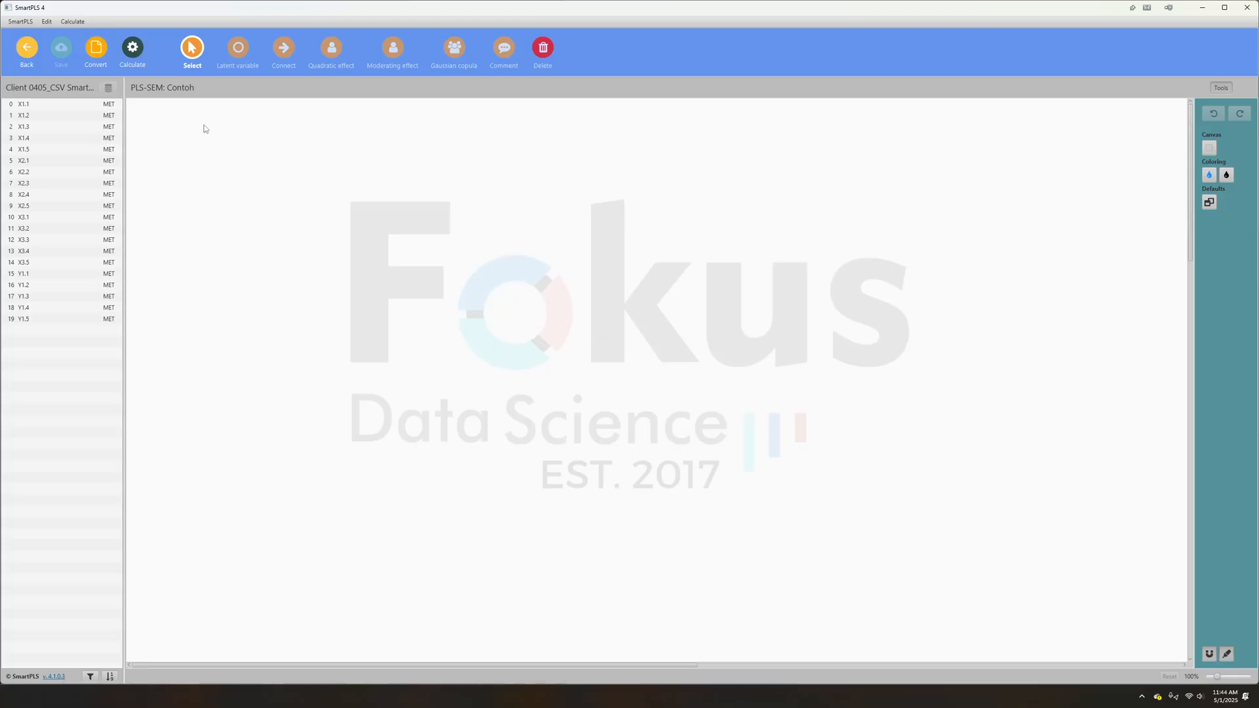
- Add a latent variable with indicators X1.1 to X1.5 to the upper-left area of the canvas, keeping its default name
click(24, 105)
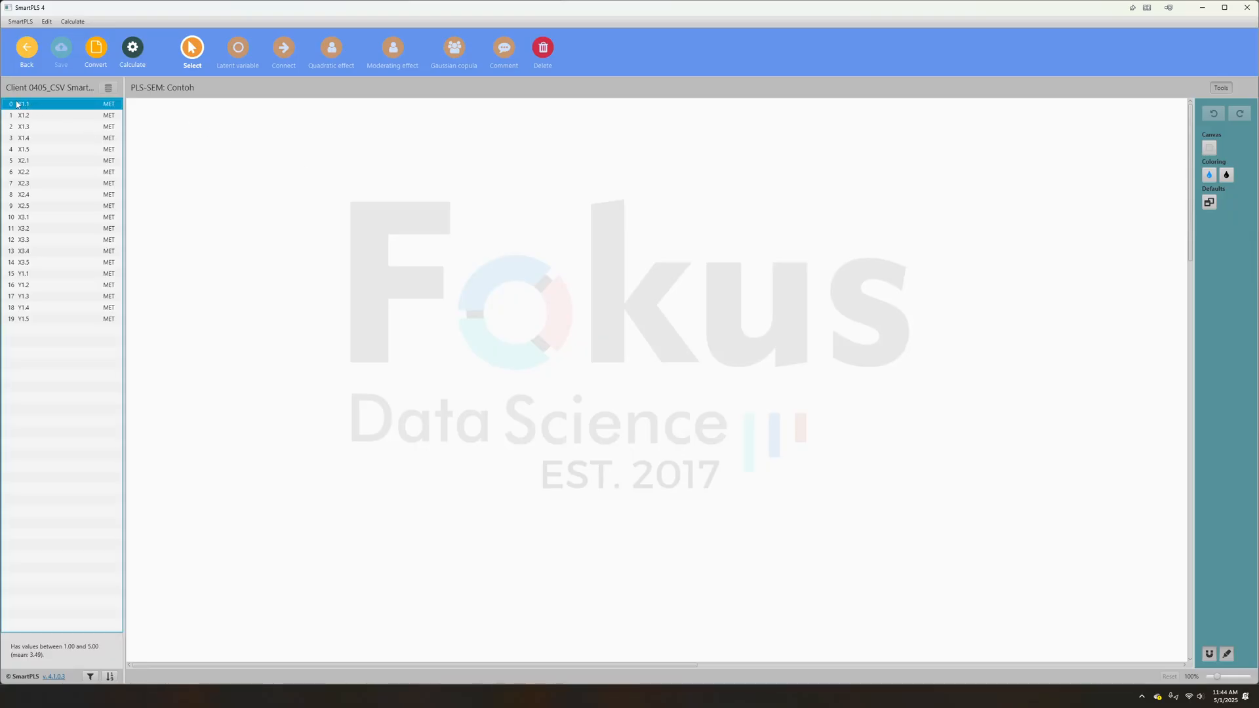
shift+click(28, 150)
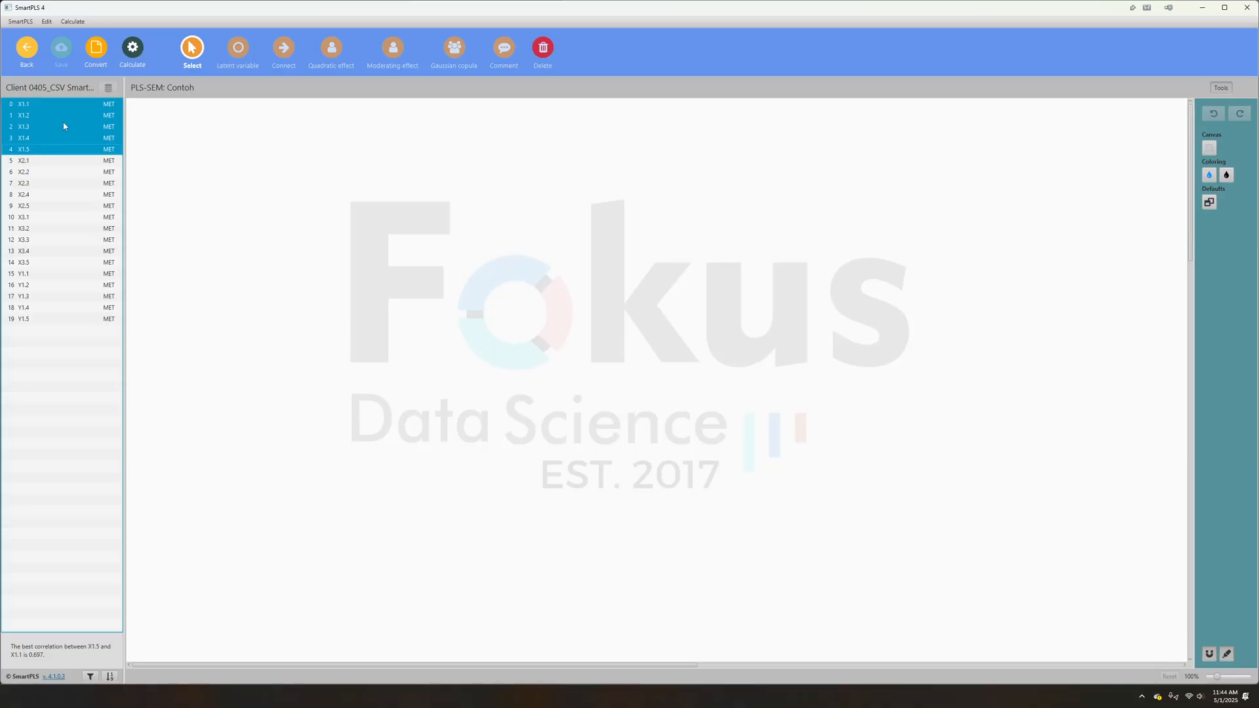
drag(168, 158, 284, 197)
key(Return)
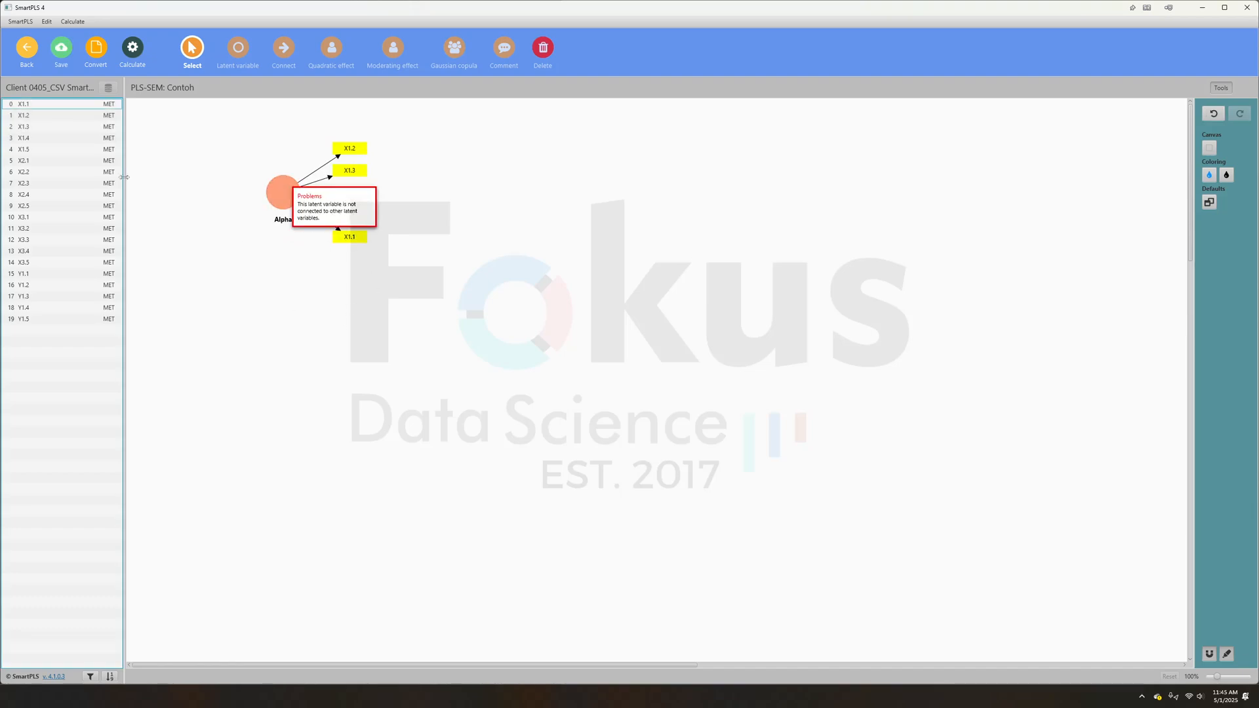
- Add a latent variable named X2. with indicators X2.1 to X2.5, below and left of the first one
click(28, 160)
shift+click(41, 208)
drag(41, 208, 211, 266)
key(Return)
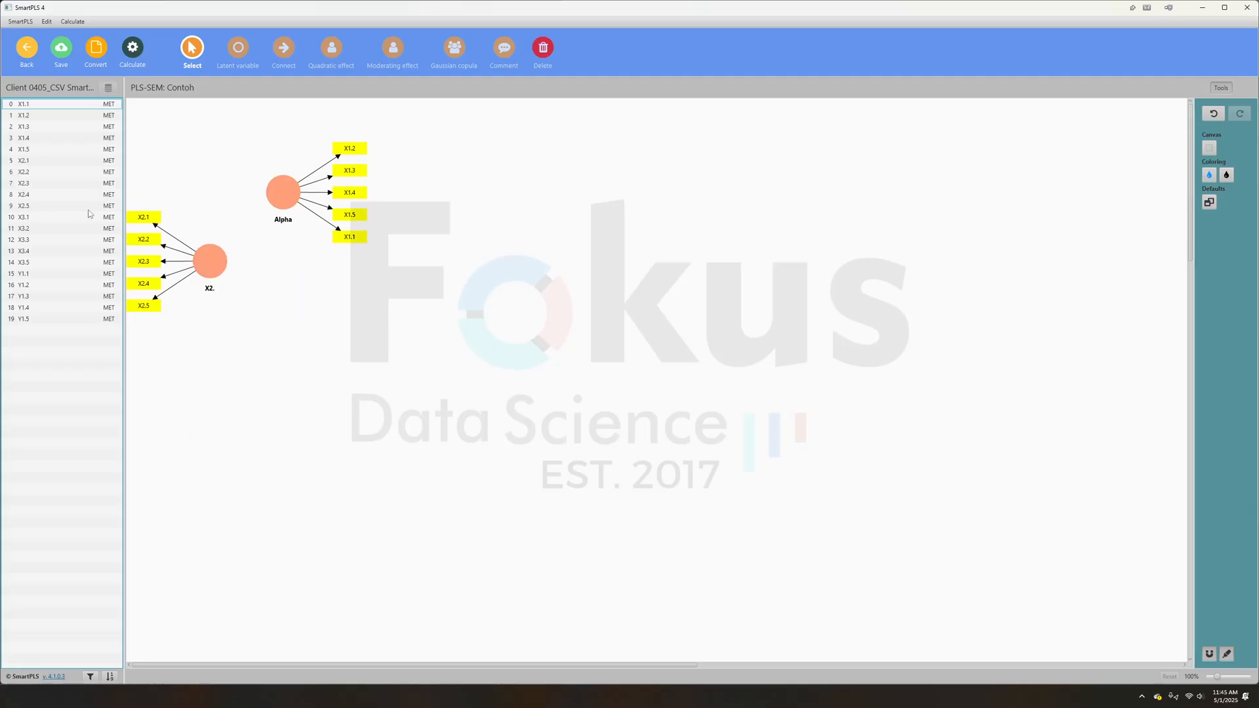
- Add a latent variable named X3. with indicators X3.1 to X3.5 beneath the first latent variable
click(78, 217)
shift+click(55, 262)
drag(55, 262, 279, 309)
key(Return)
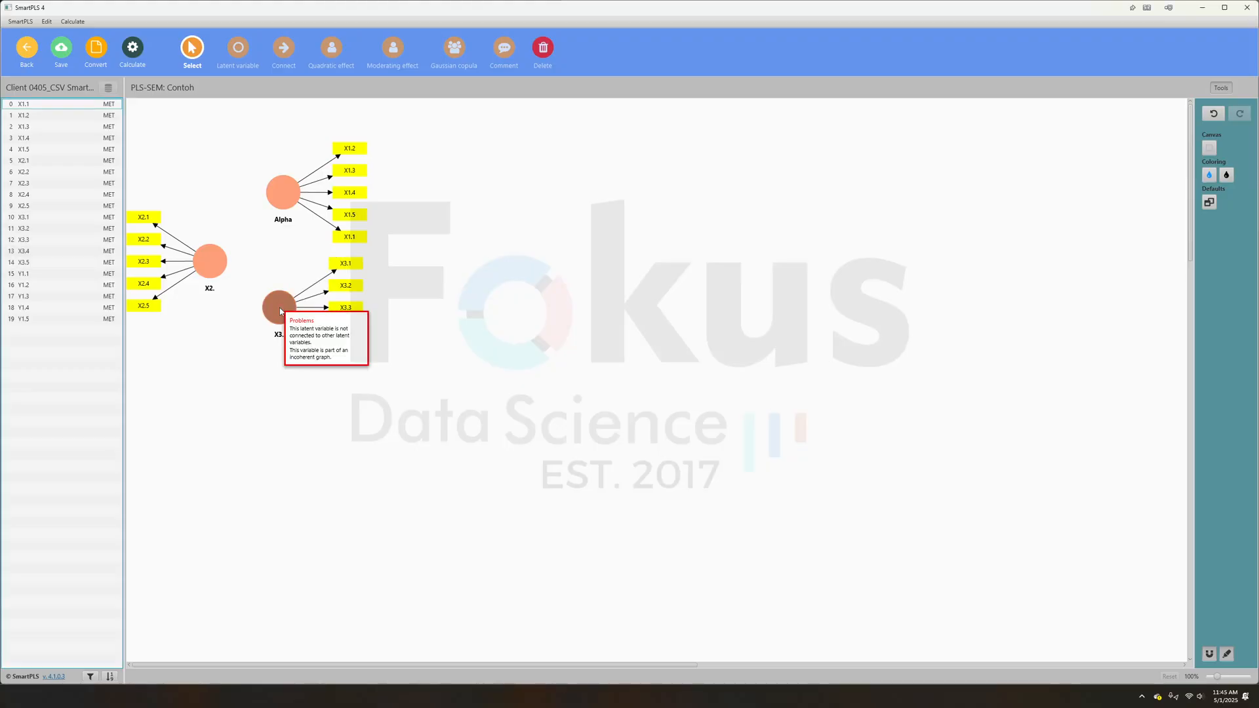
- Add a latent variable named Y1. with indicators Y1.1 to Y1.5 to the right of the X variables
click(48, 273)
shift+click(52, 319)
drag(52, 319, 449, 274)
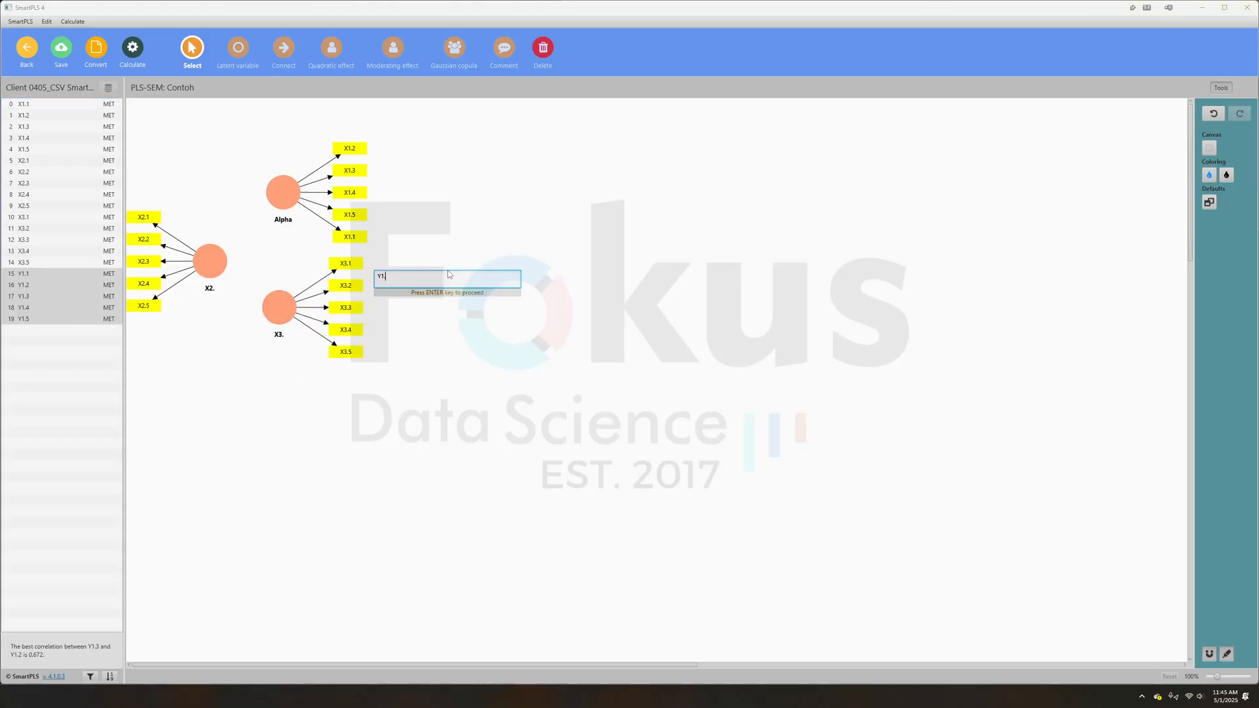
key(Return)
- Arrange the SmartPLS window beside the Excel workbook and show the workbook's Data sheet
drag(688, 9, 694, 92)
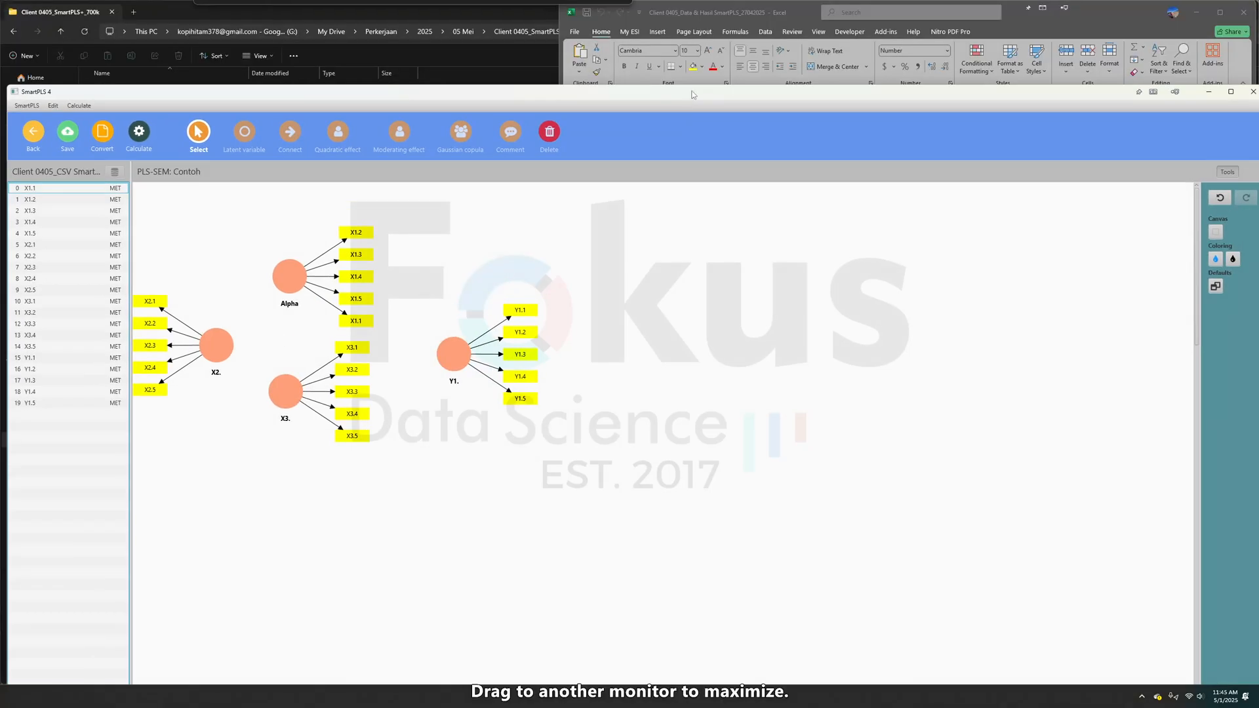
drag(3, 271, 706, 348)
drag(1078, 101, 419, 27)
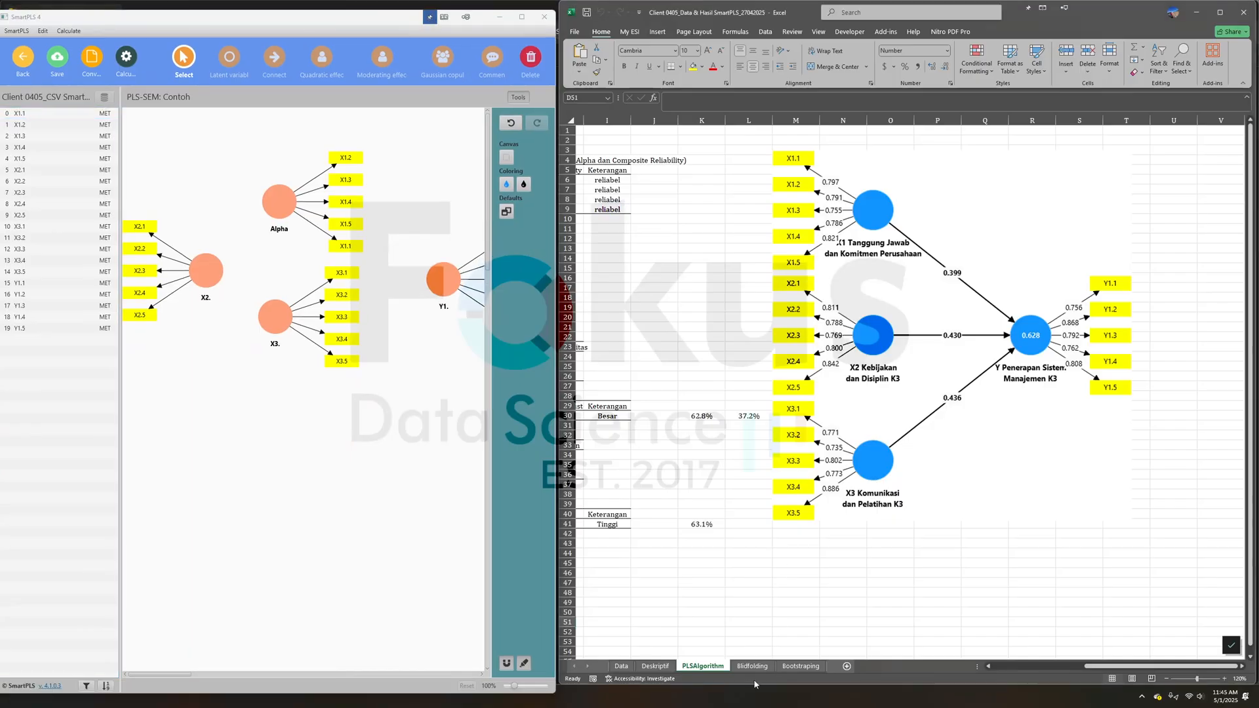
drag(1084, 664, 993, 666)
click(655, 666)
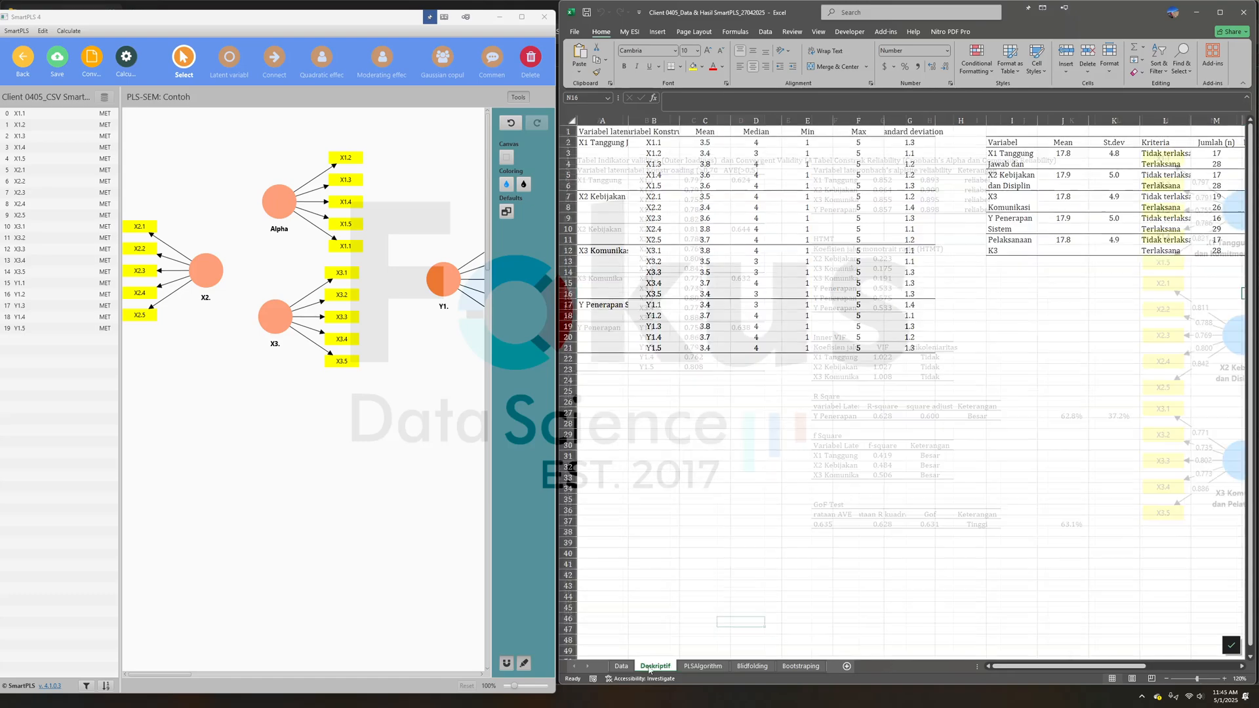
click(620, 667)
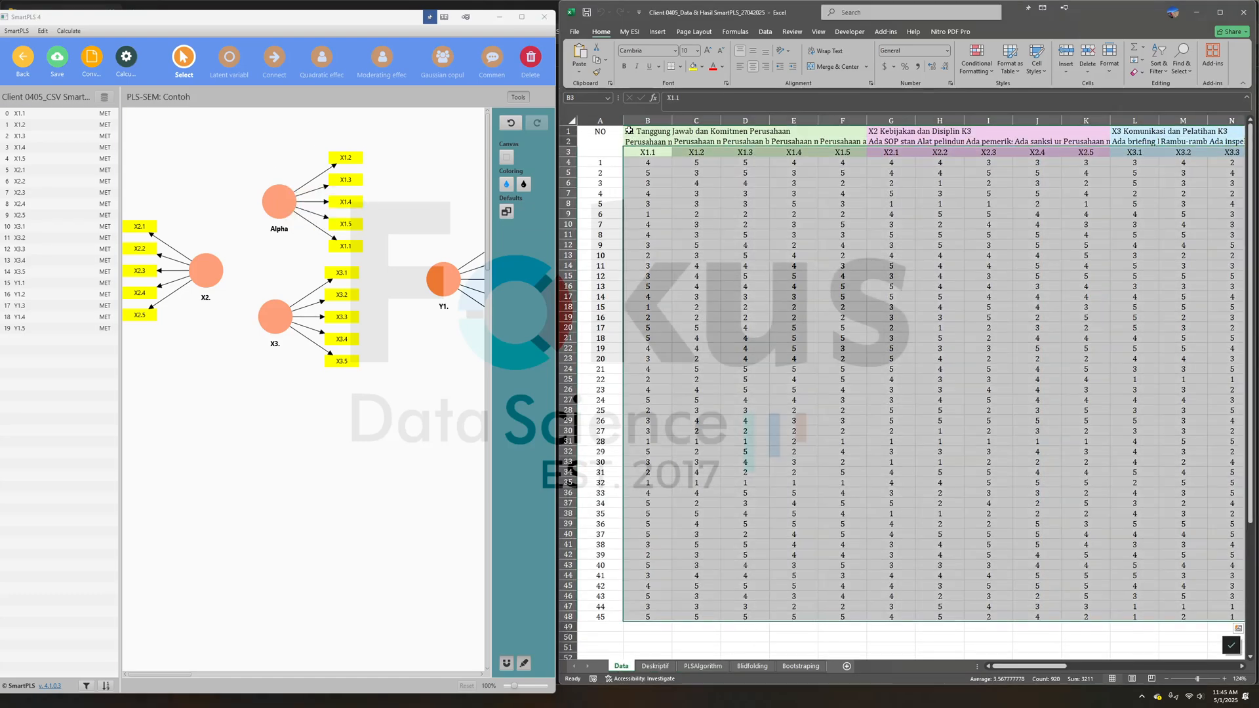
- Try to replace the Alpha latent variable's model caption with the X1 title from cell B1 of the Data sheet
click(648, 131)
click(760, 97)
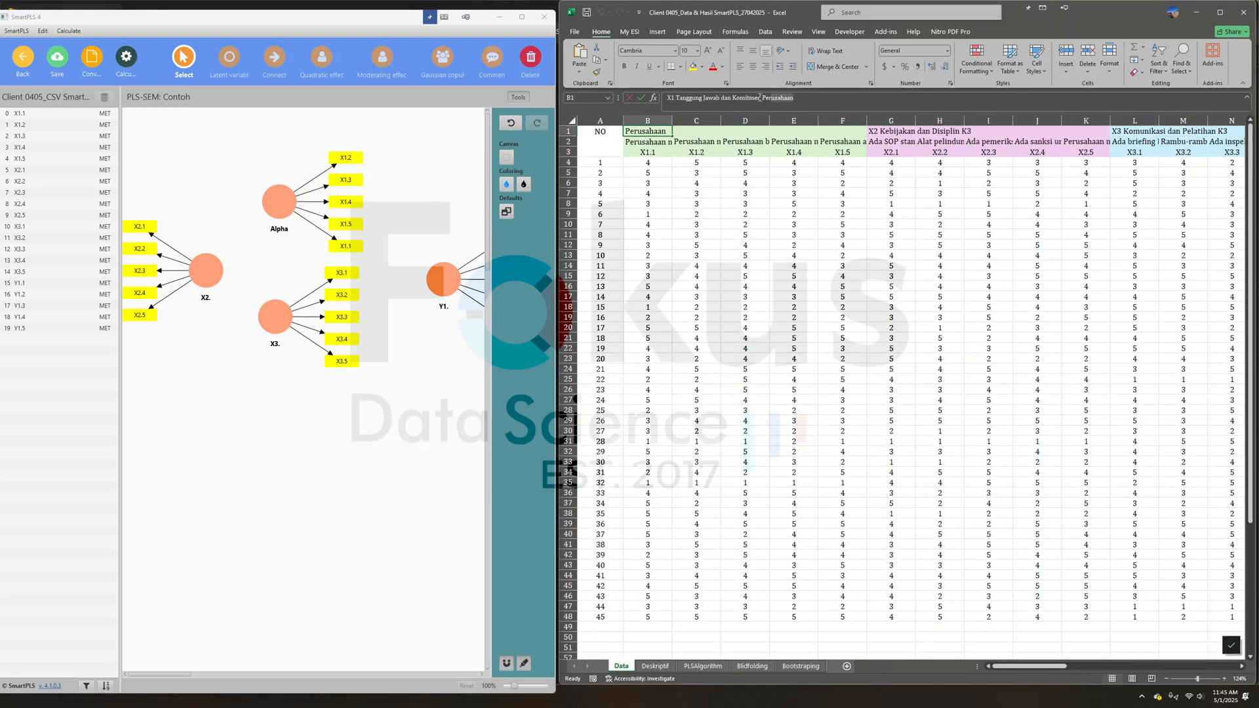
triple_click(760, 98)
right_click(721, 99)
click(754, 127)
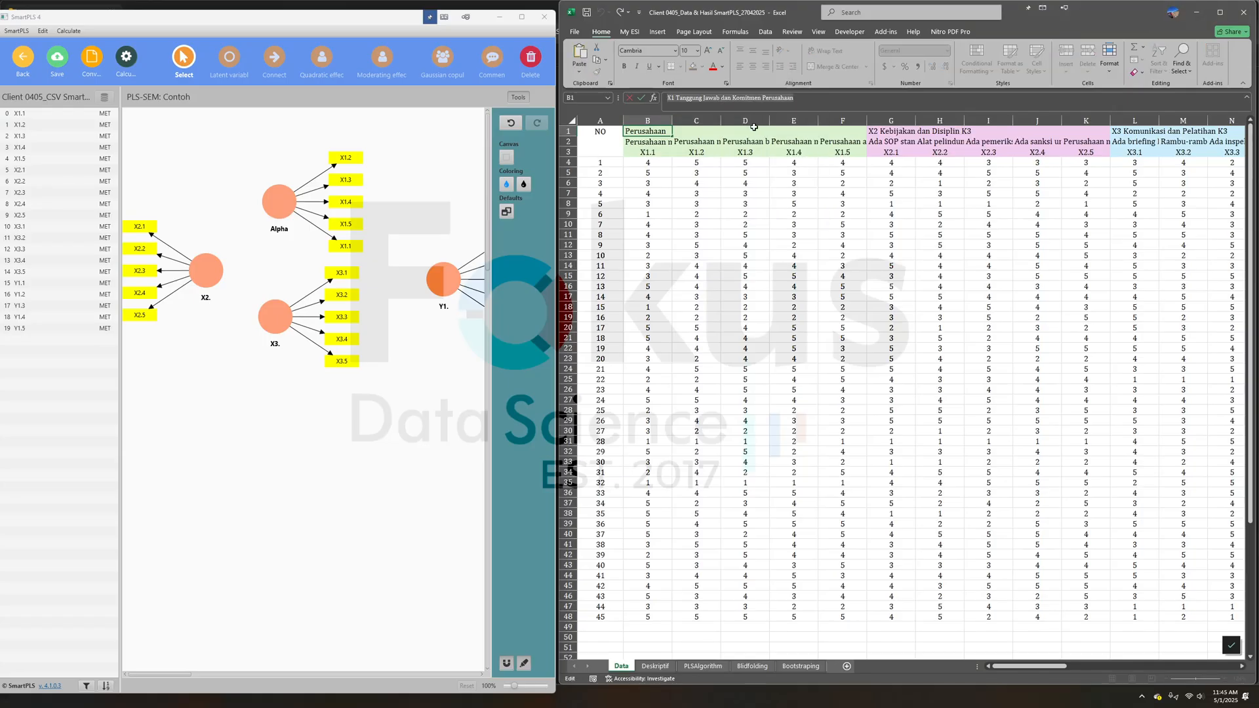
click(256, 164)
click(271, 201)
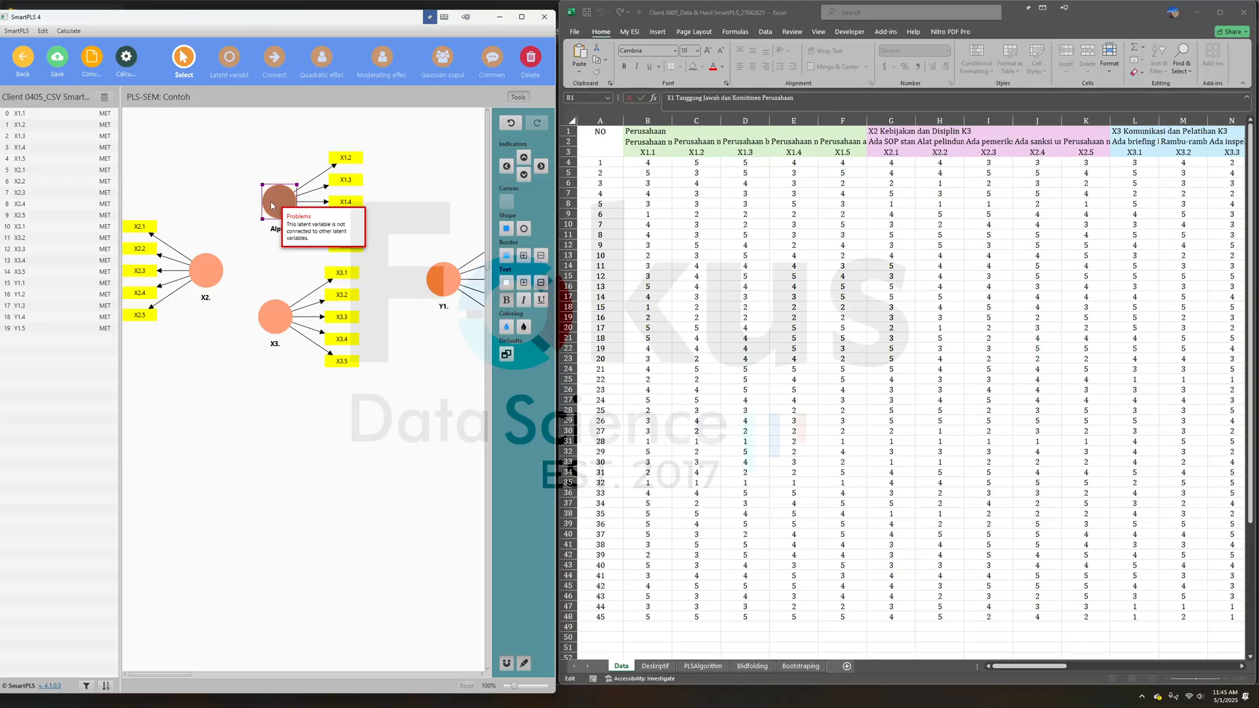
double_click(270, 200)
double_click(199, 263)
right_click(240, 271)
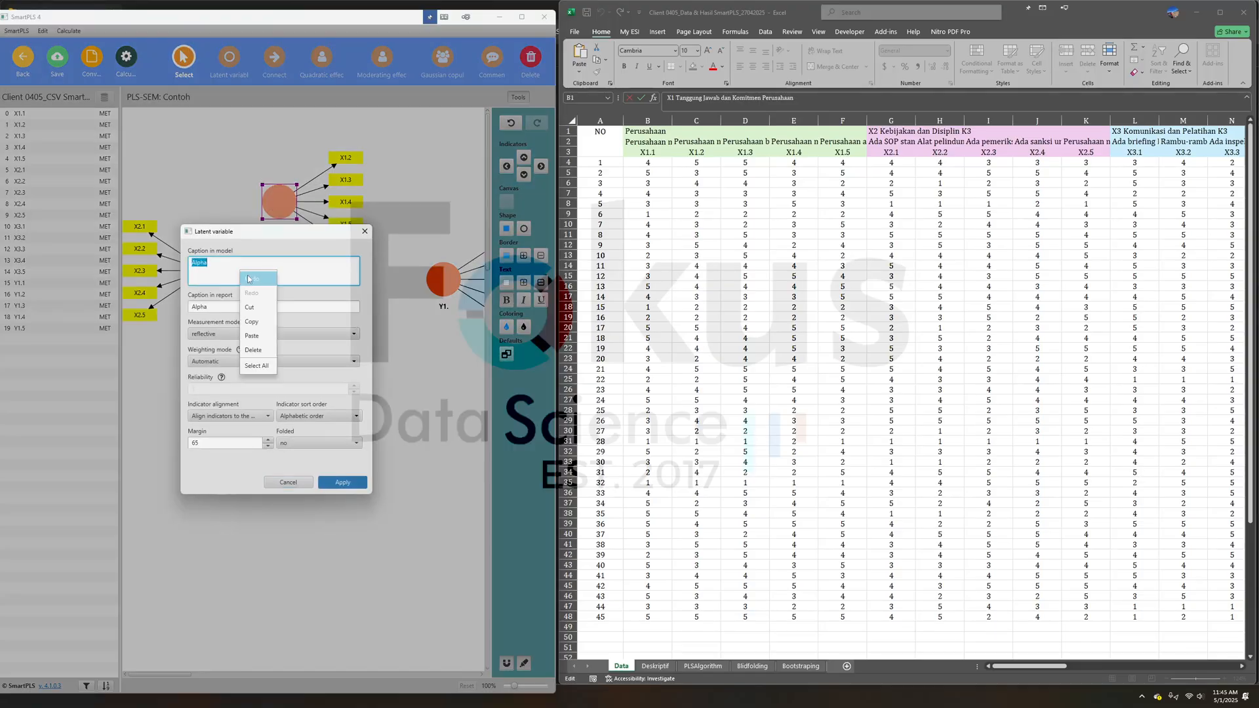
click(253, 322)
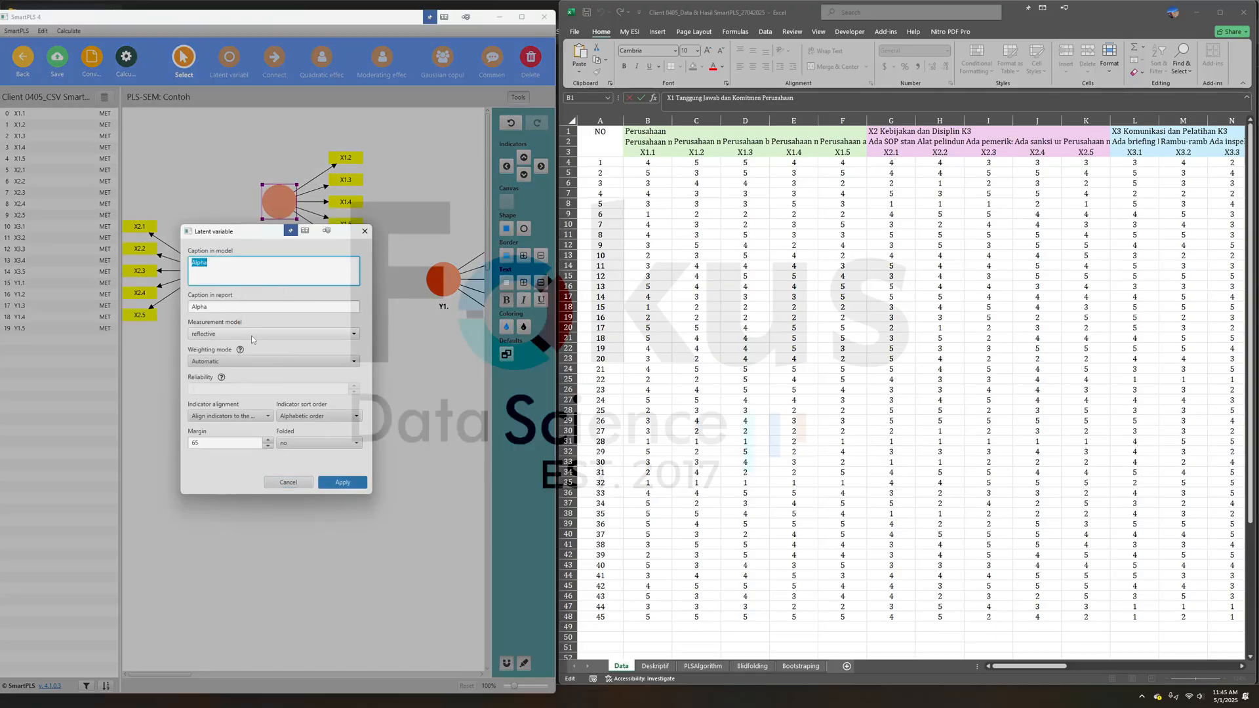
click(227, 263)
- Copy the title in cell B1 and rename the Alpha latent variable as X1 Tanggung Jawab dan Komitmen Perusahaan
click(666, 126)
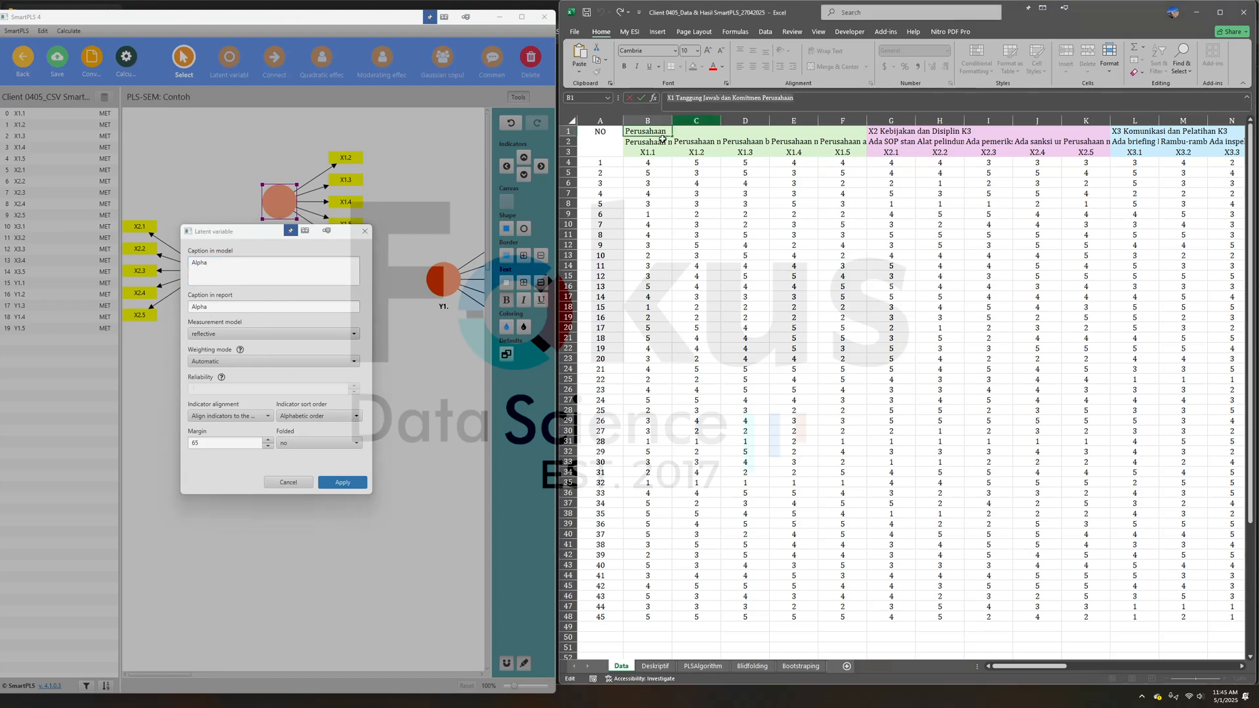
right_click(730, 98)
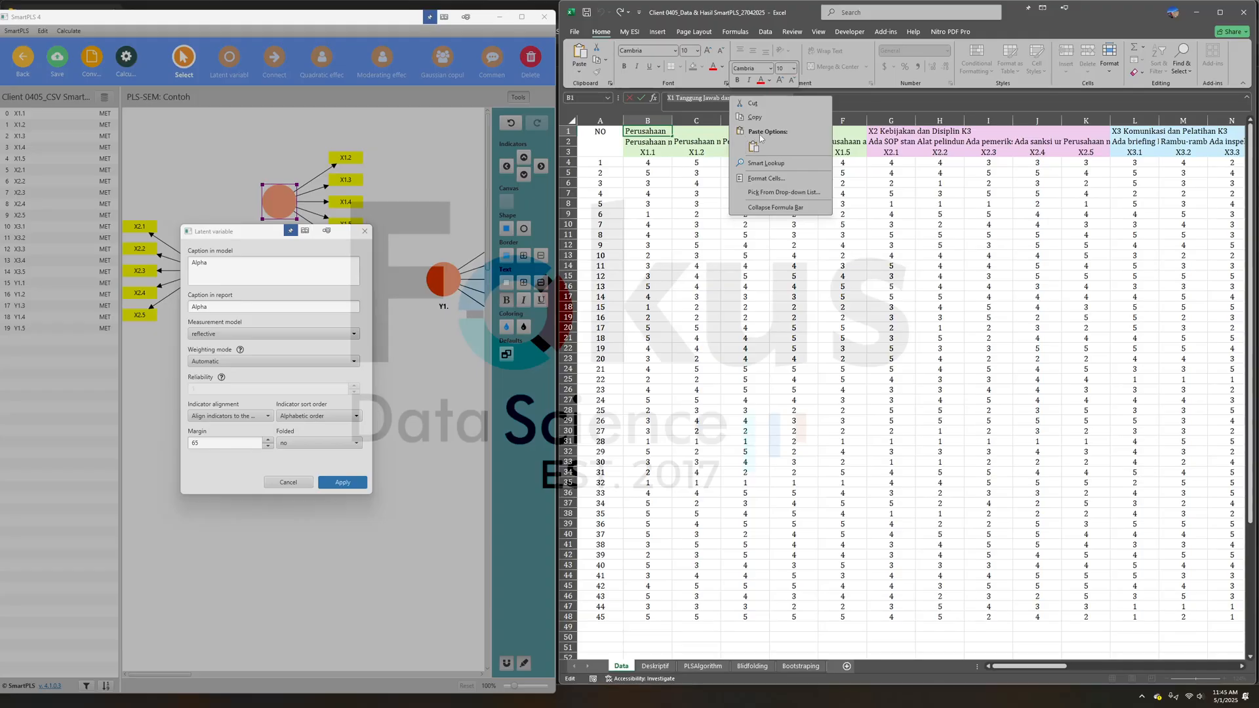
click(755, 117)
double_click(263, 264)
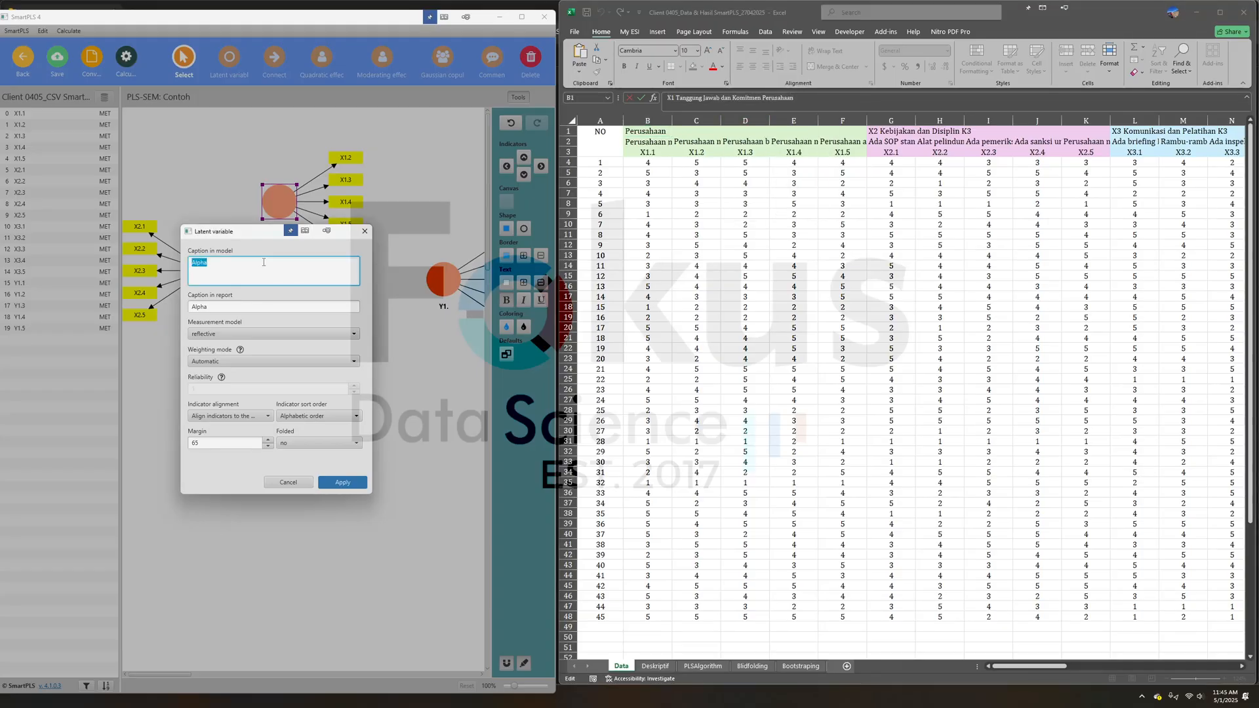
key(ctrl+v)
click(341, 482)
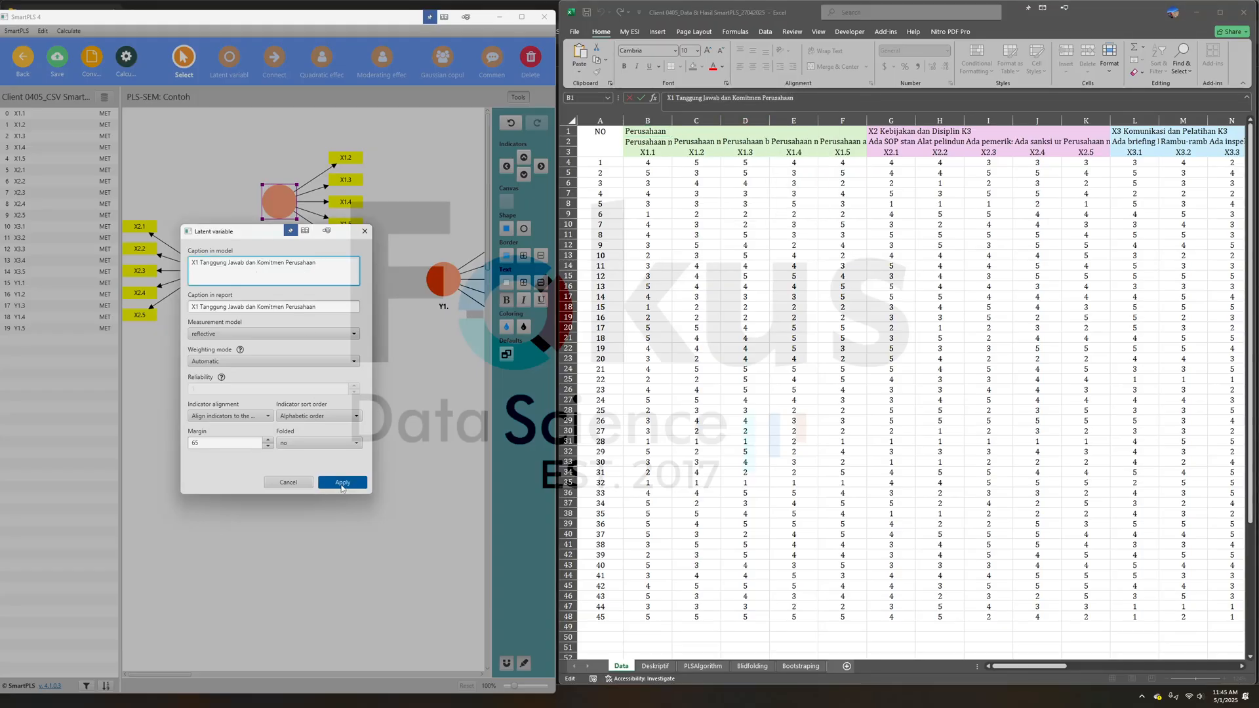
- Copy the title in cell G1 and rename the X2. latent variable as X2 Kebijakan dan Disiplin K3
click(879, 131)
triple_click(693, 98)
right_click(694, 98)
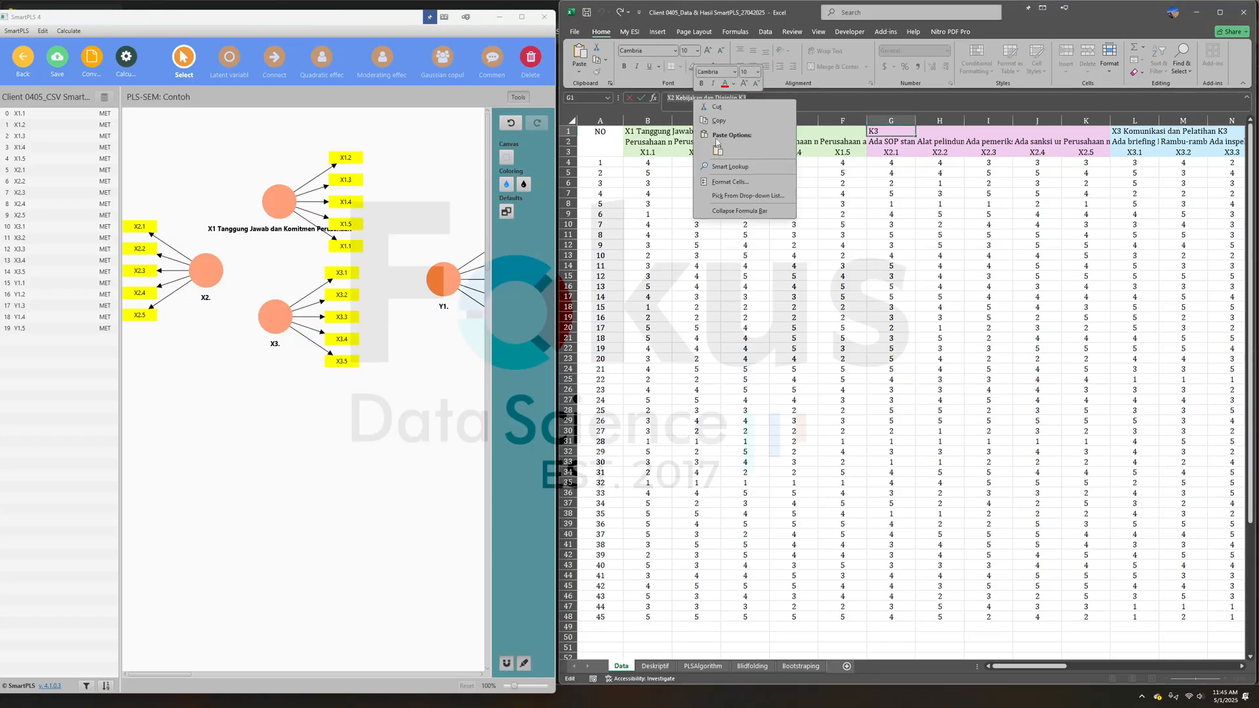
click(720, 123)
double_click(218, 278)
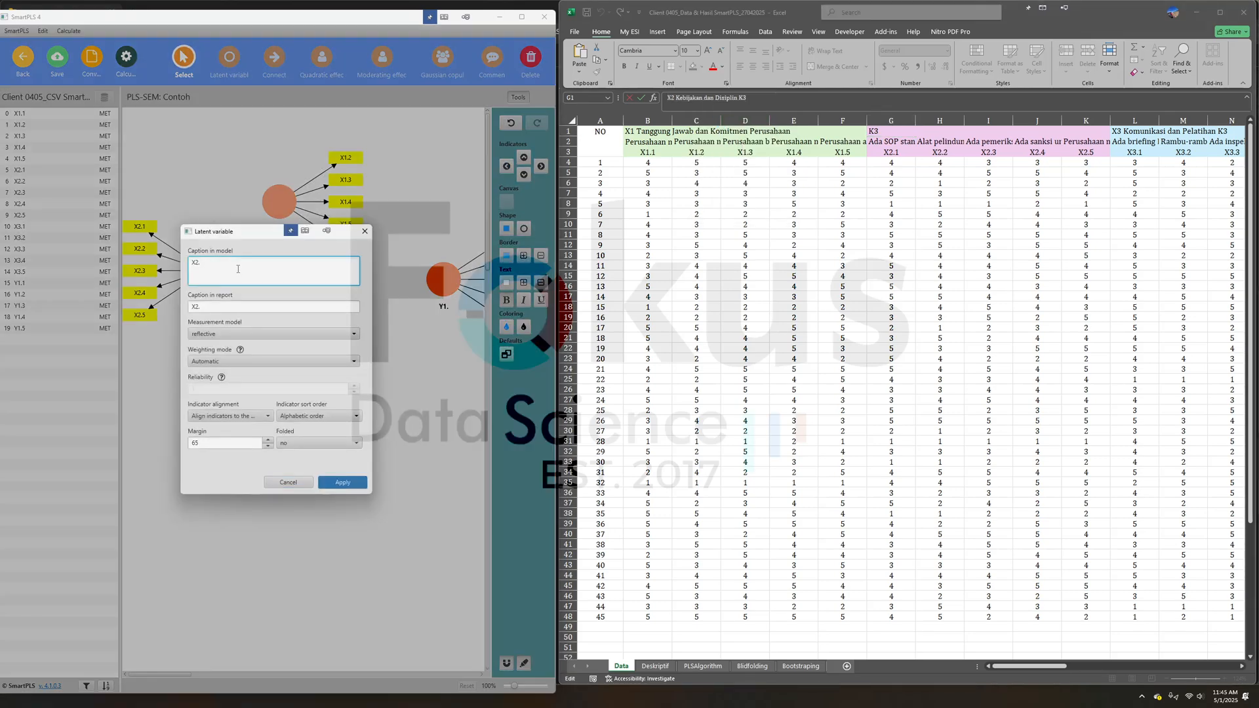
key(ctrl+a)
key(ctrl+v)
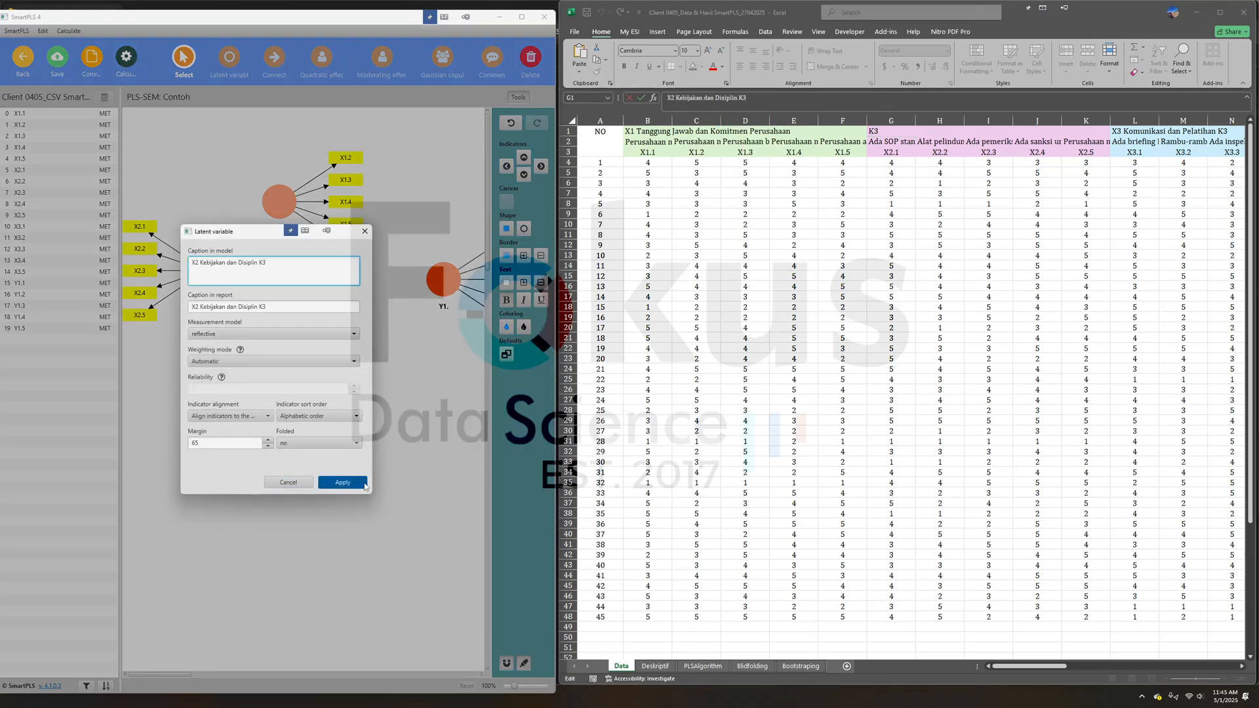
click(342, 482)
- Copy the title in cell L1 and rename the X3. latent variable as X3 Komunikasi dan Pelatihan K3
key(Tab)
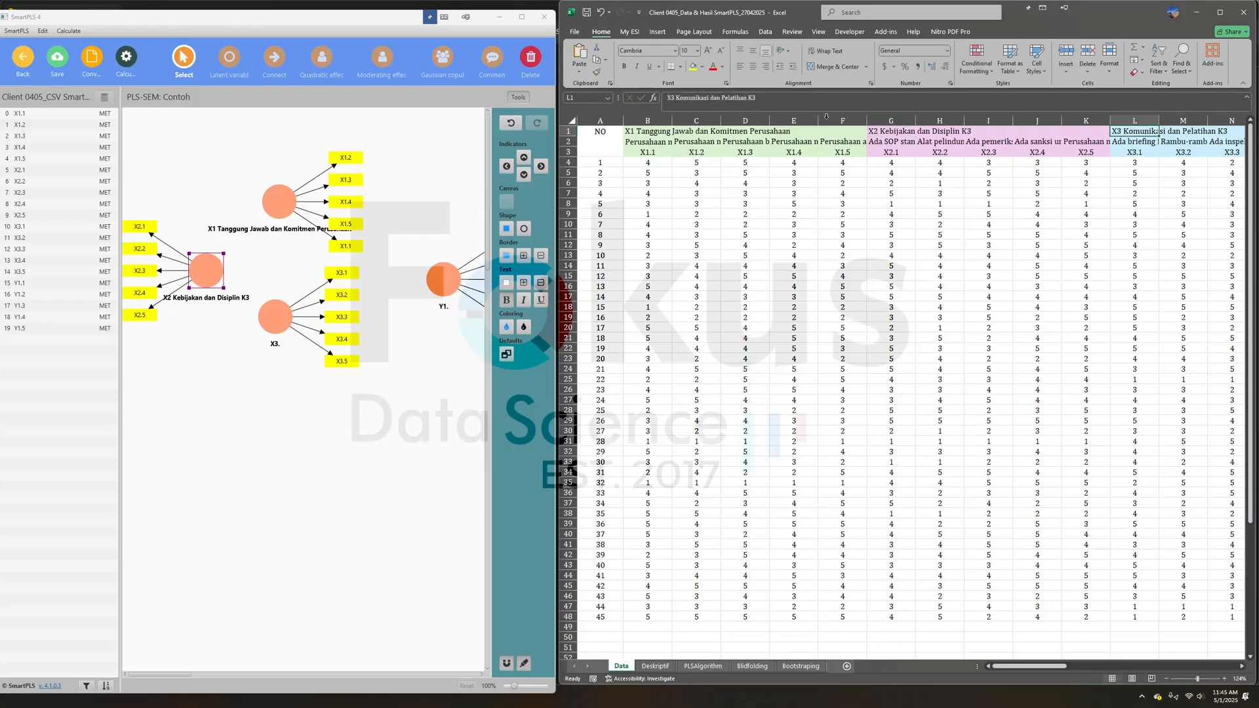
drag(784, 101, 668, 98)
right_click(704, 97)
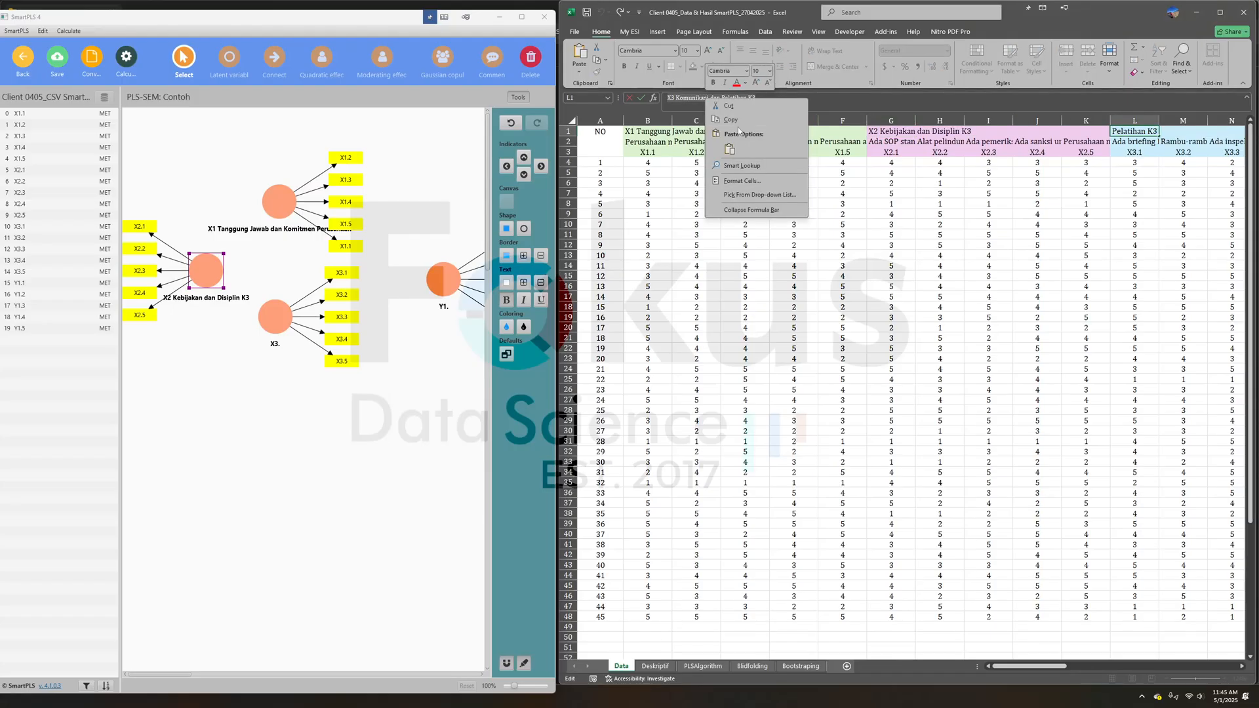
click(738, 120)
right_click(270, 325)
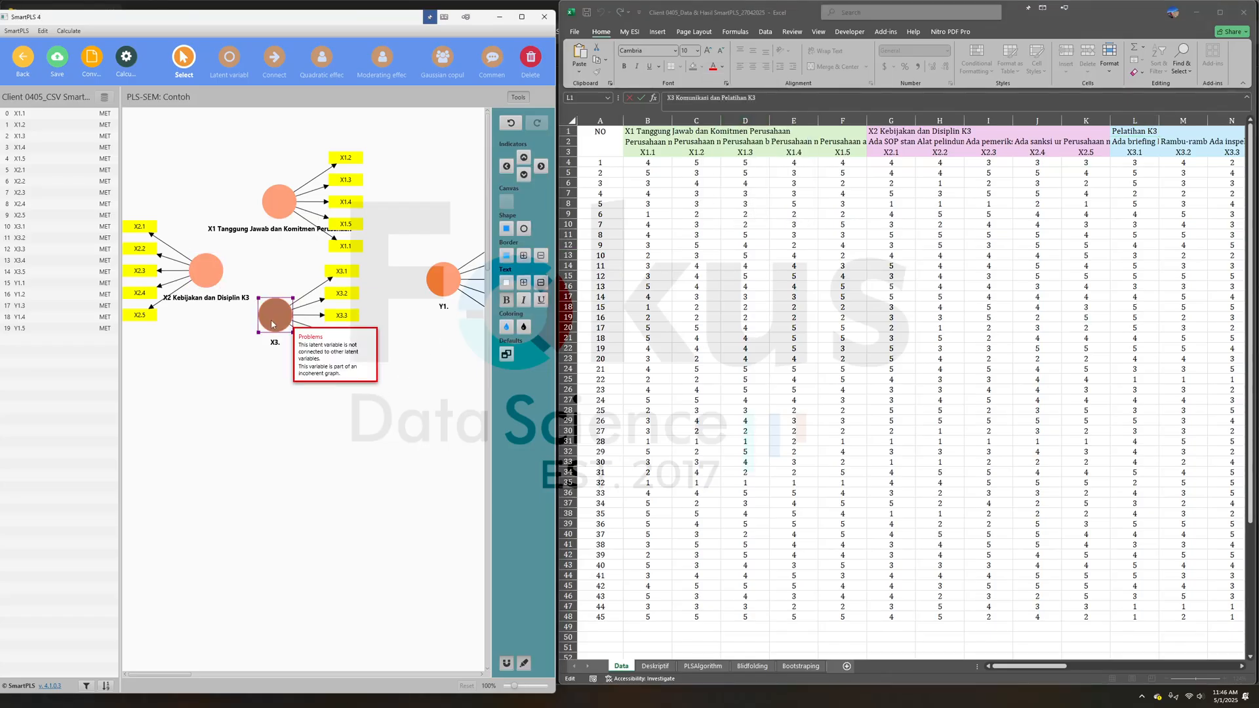
click(288, 331)
key(ctrl+a)
key(ctrl+v)
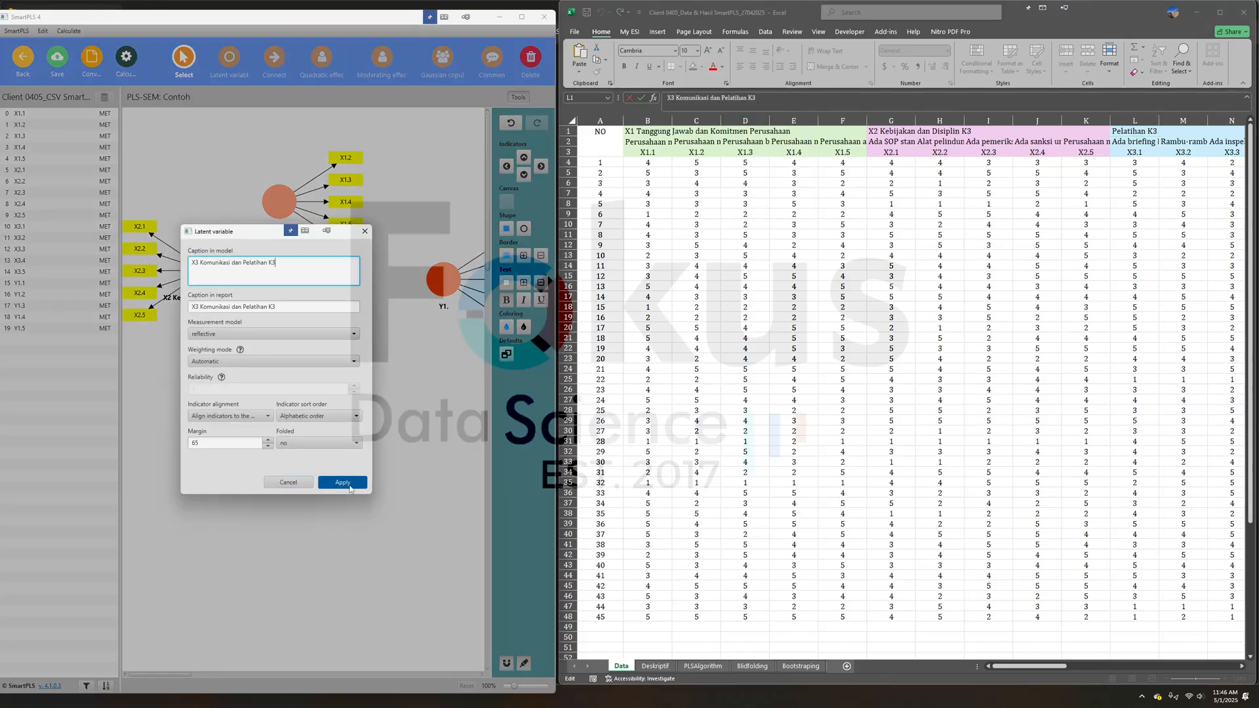
click(343, 482)
- Copy the title in cell Q1 of the Data sheet and rename the Y1. latent variable as Y Penerapan Sistem Manajemen K3
key(alt+Tab)
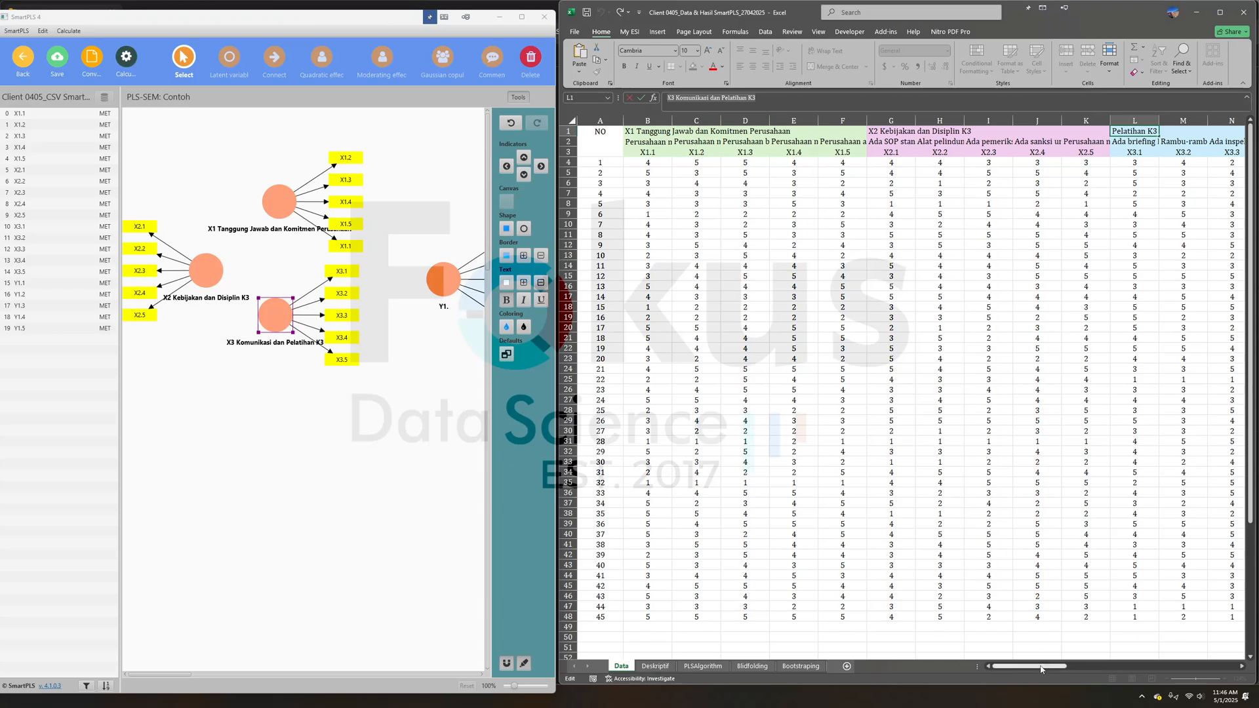
drag(1038, 667, 1119, 665)
click(726, 134)
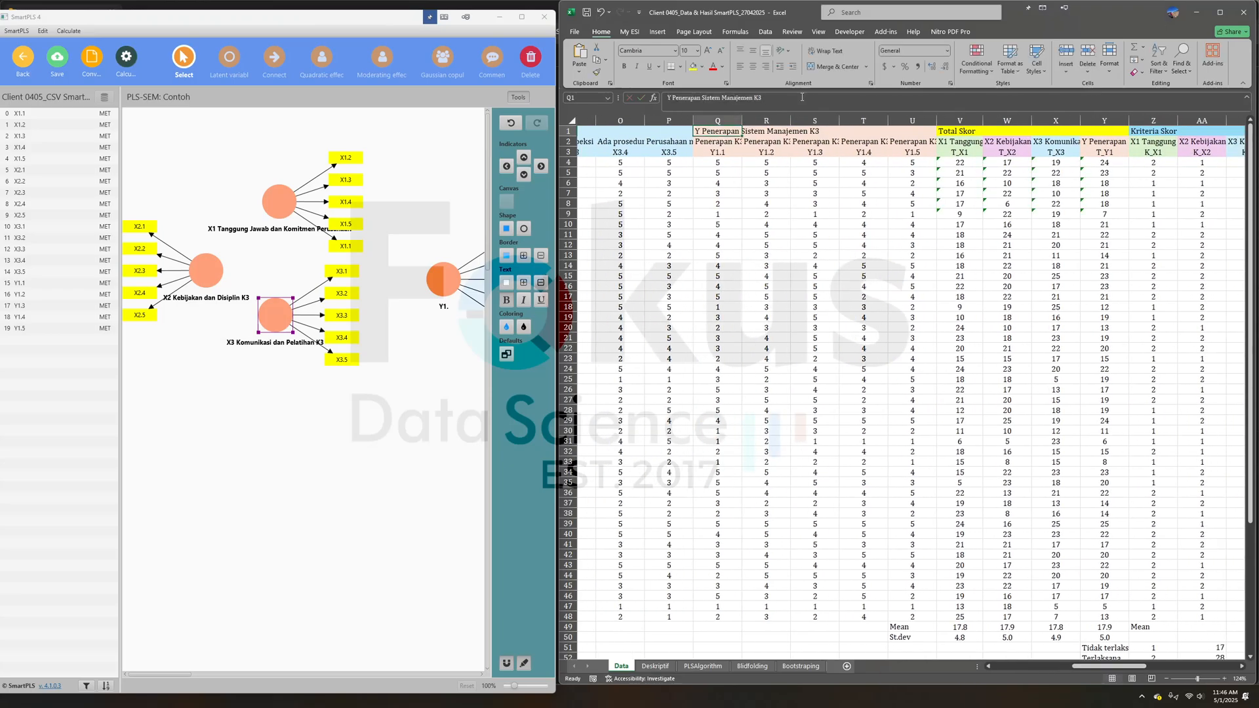
right_click(726, 129)
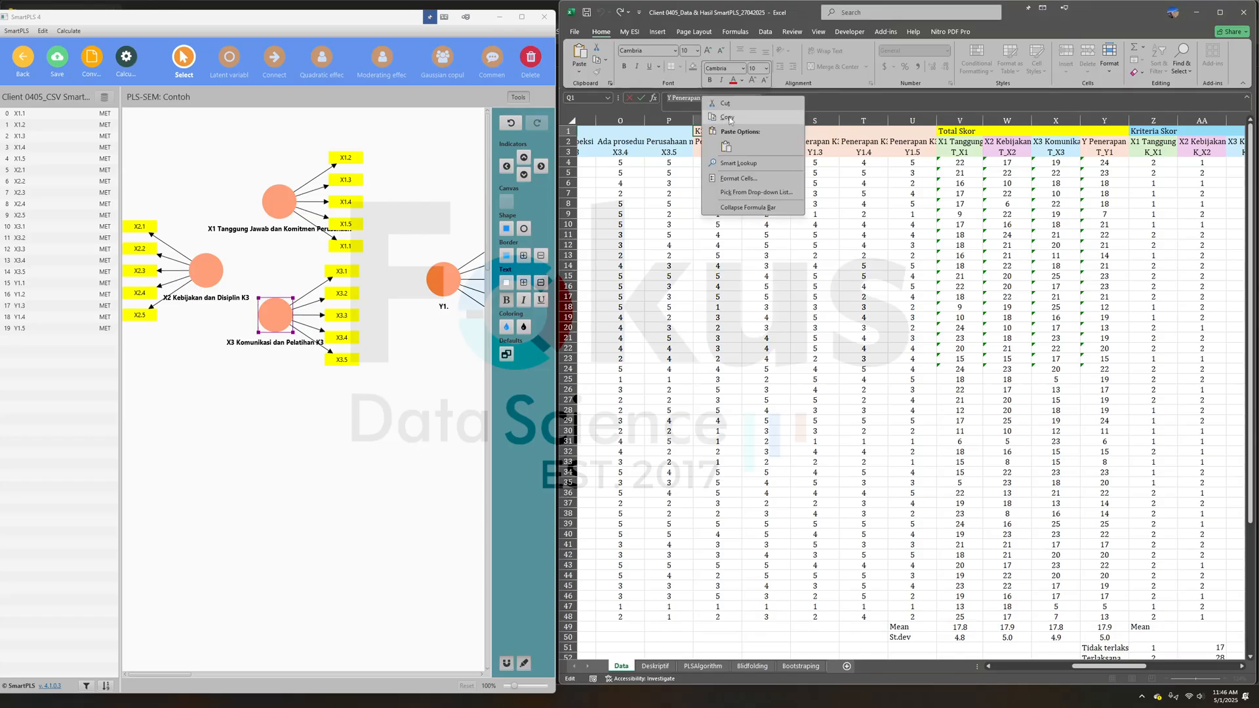
click(727, 117)
click(446, 299)
double_click(447, 282)
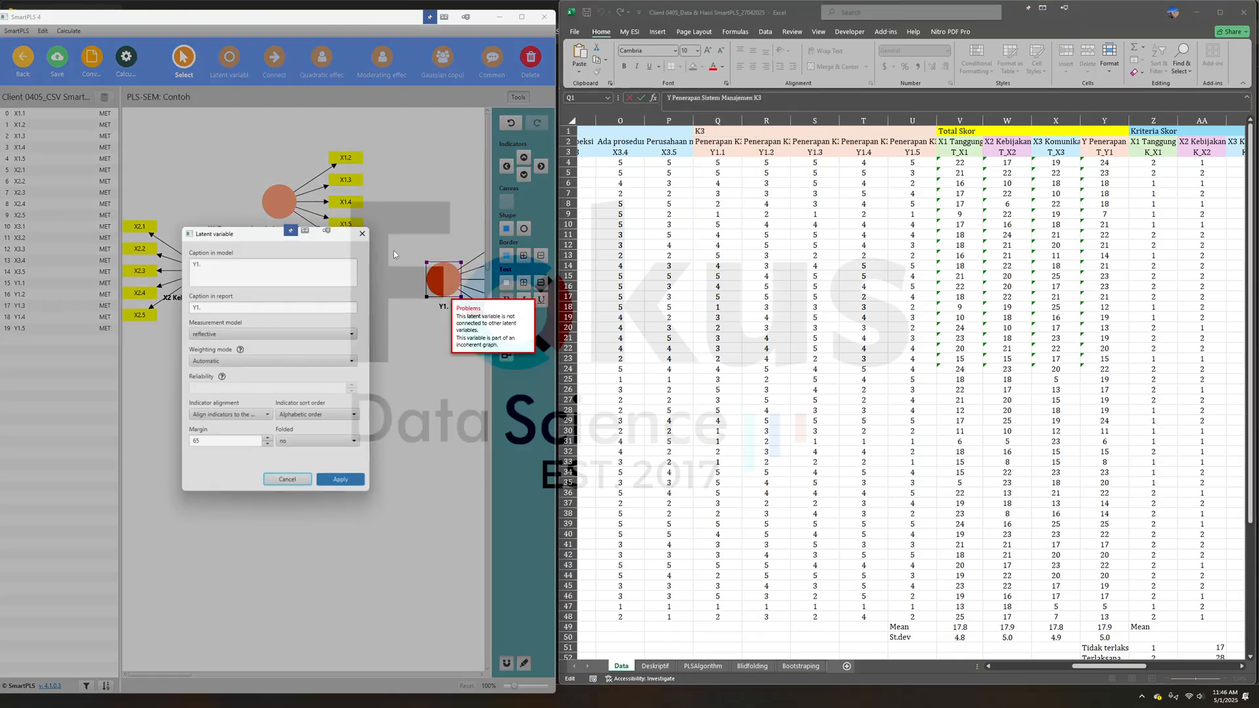
key(ctrl+v)
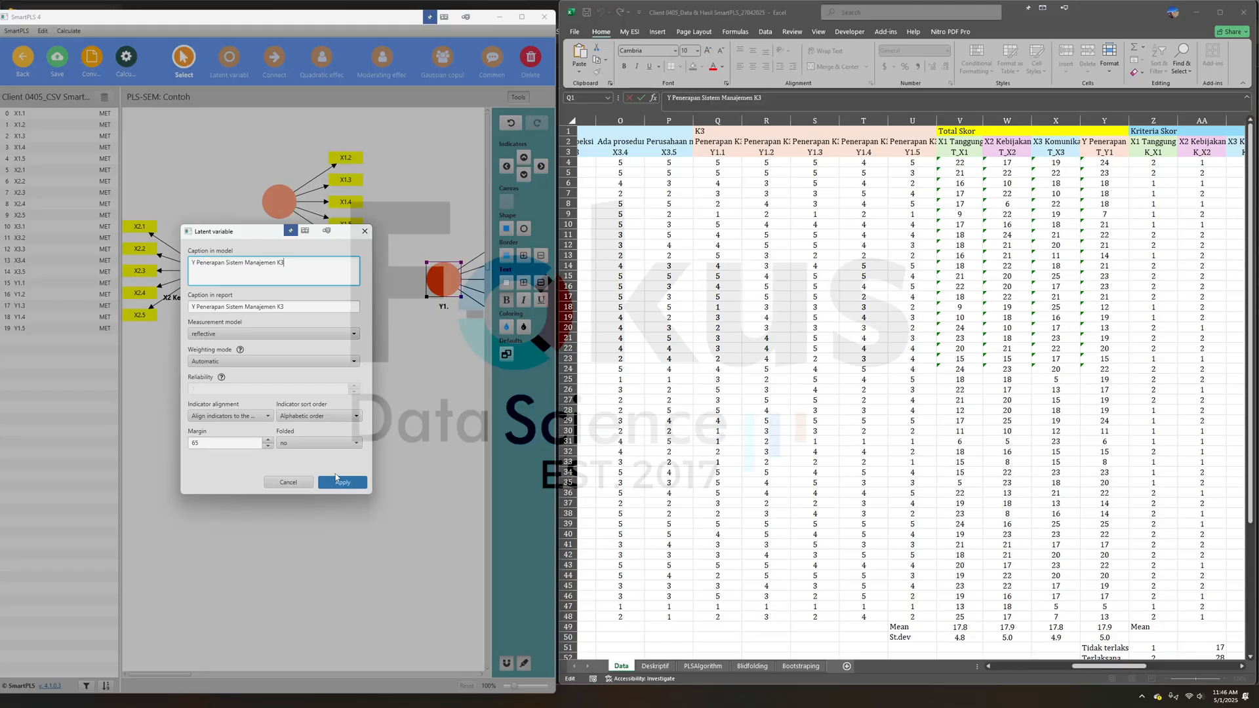
click(342, 483)
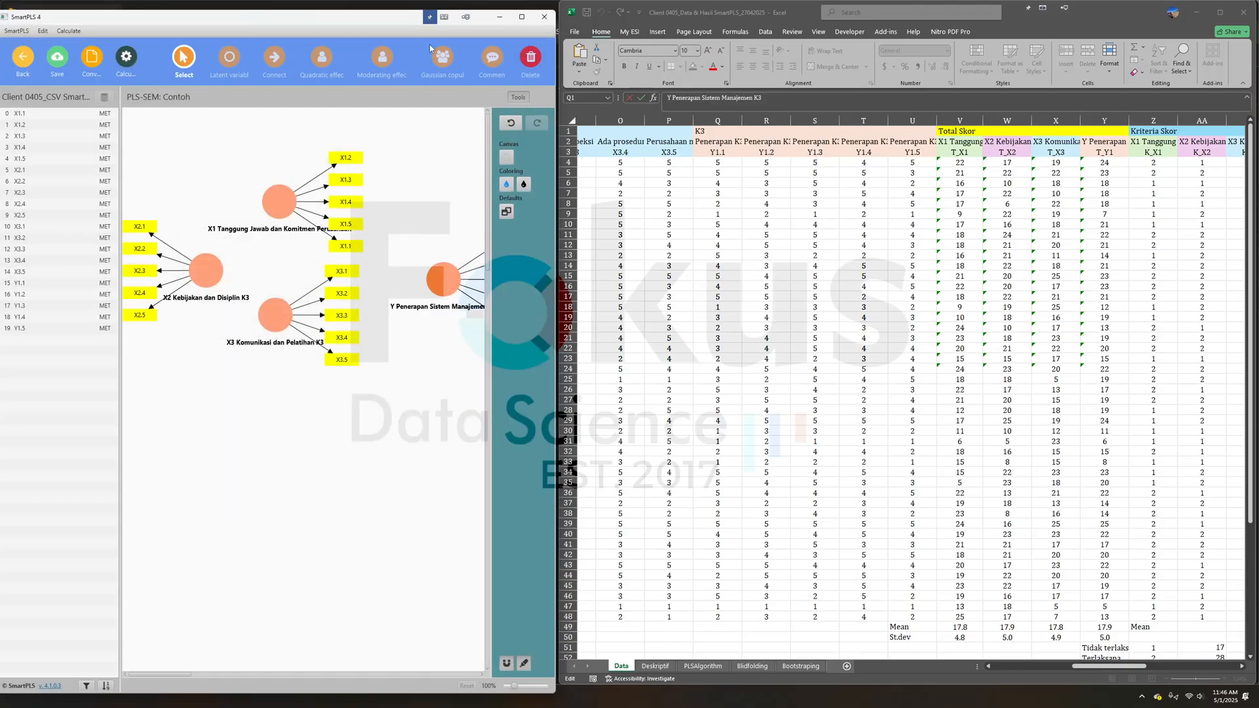
- Maximize the SmartPLS window and spread out the model, moving X3 lower and X2 between X1 and X3
click(444, 17)
drag(706, 8, 872, 86)
double_click(872, 83)
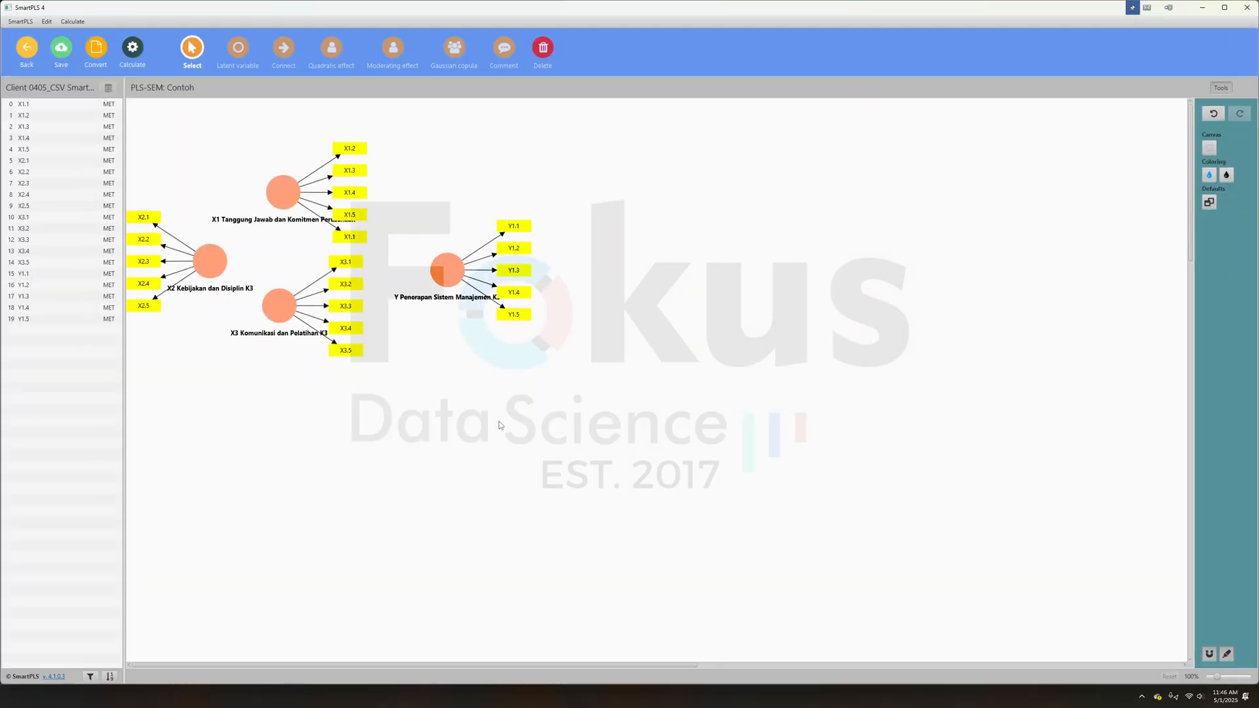
click(277, 307)
drag(277, 307, 272, 457)
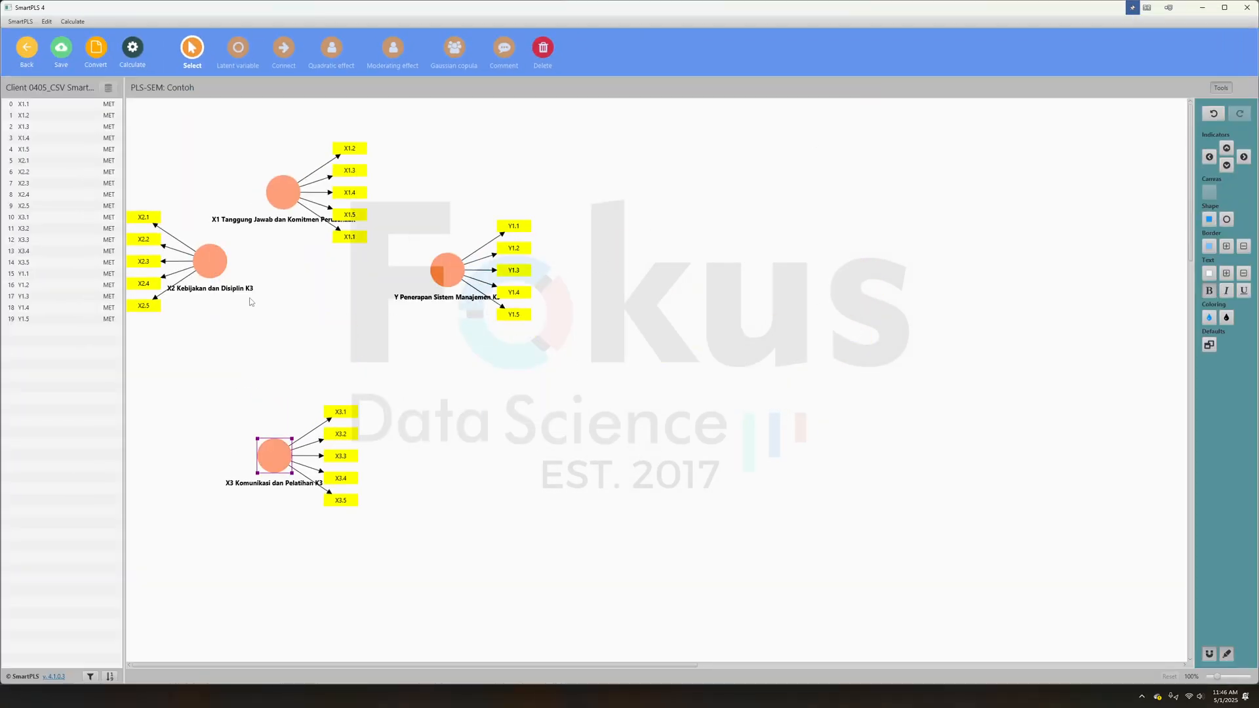
drag(209, 261, 330, 326)
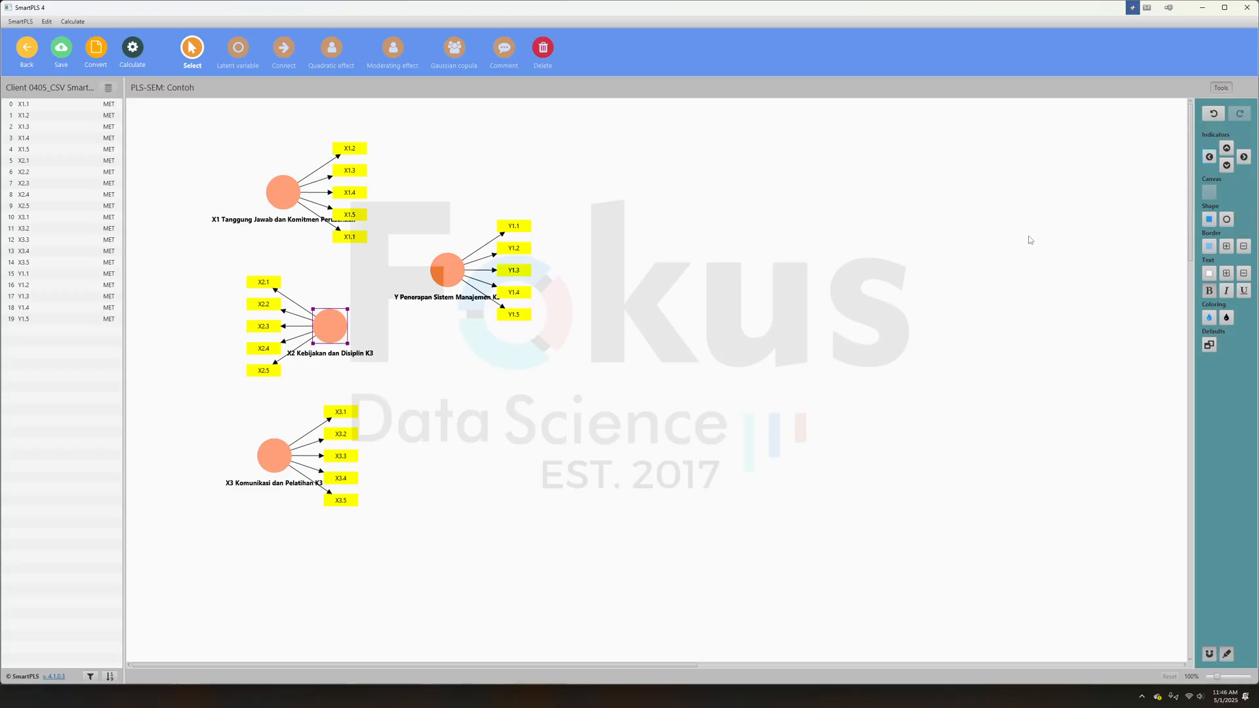
- Align the indicators of the X3 and X1 latent variables to the left of their circles
click(258, 456)
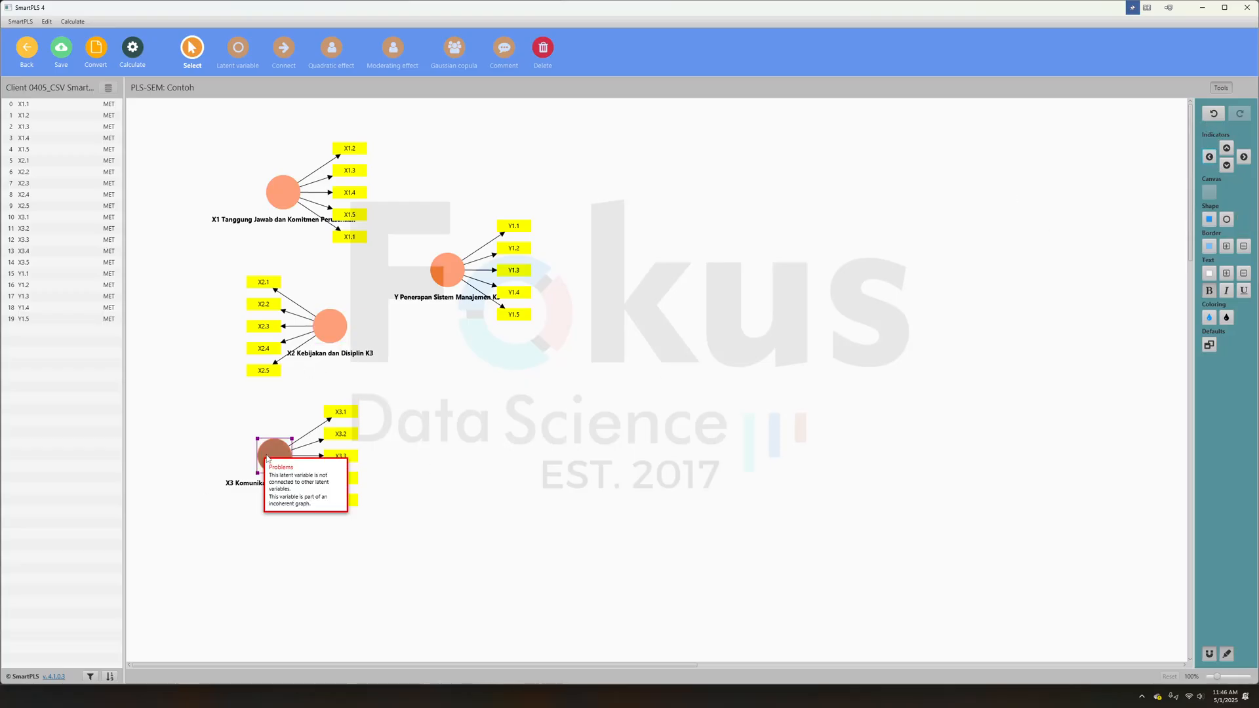
click(1210, 158)
click(282, 192)
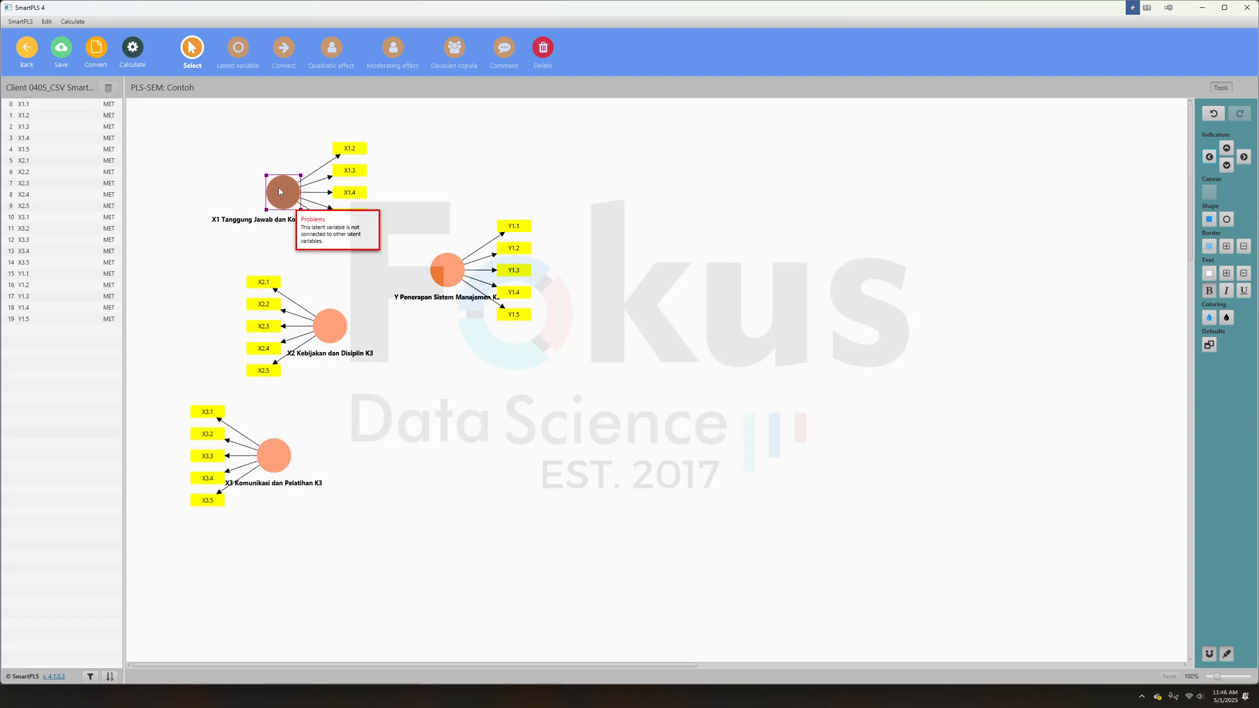
click(1210, 158)
- Line up the X1, X2 and X3 latent variables in one vertical column and place Y level with X2
drag(298, 191, 263, 167)
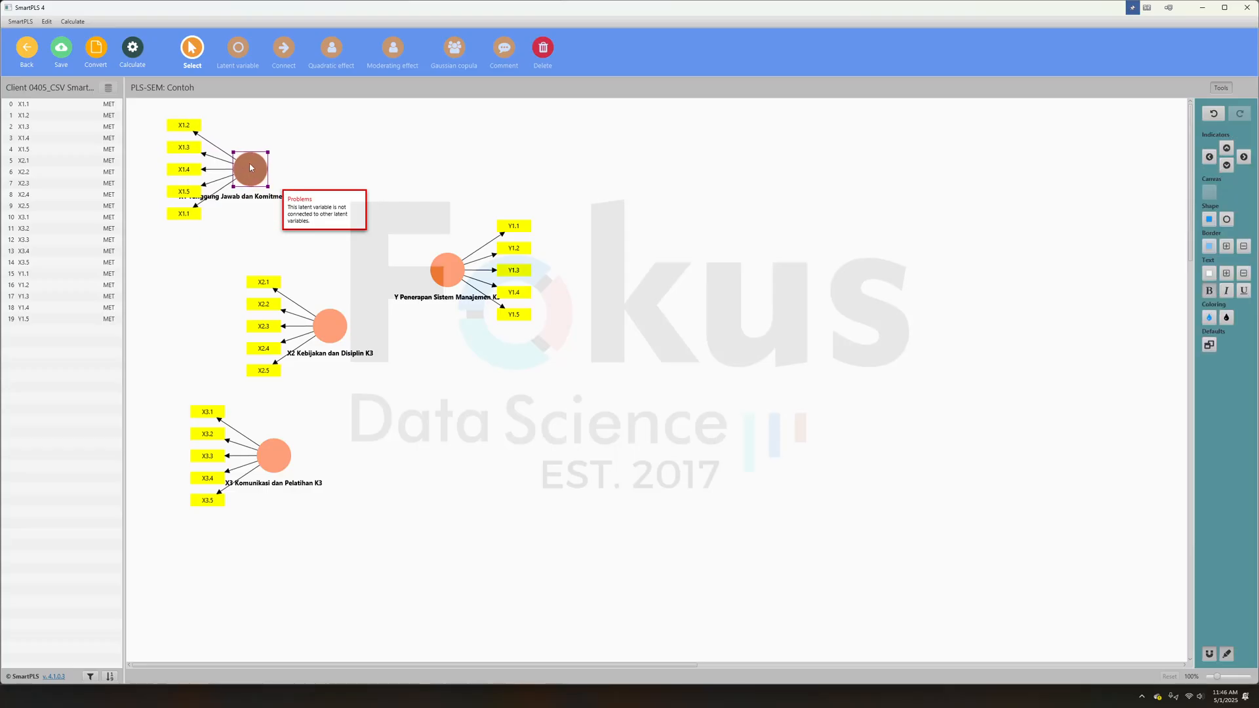
drag(326, 322, 244, 288)
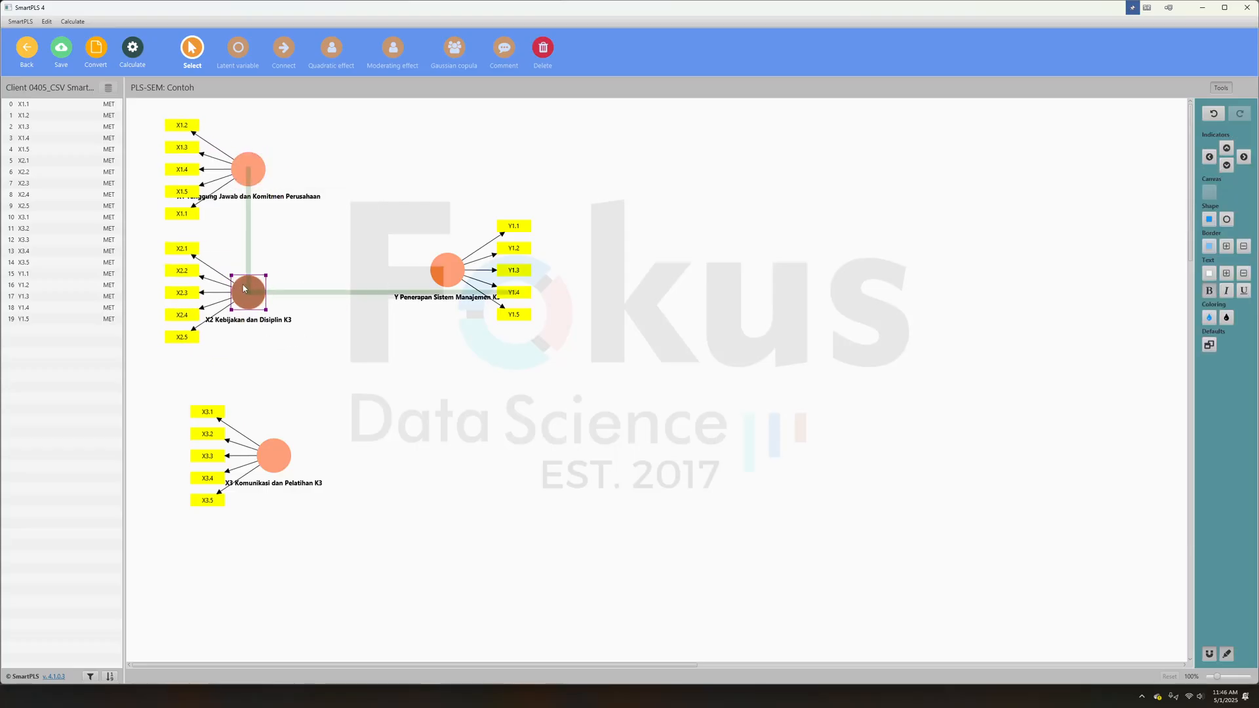
click(269, 456)
drag(269, 456, 241, 423)
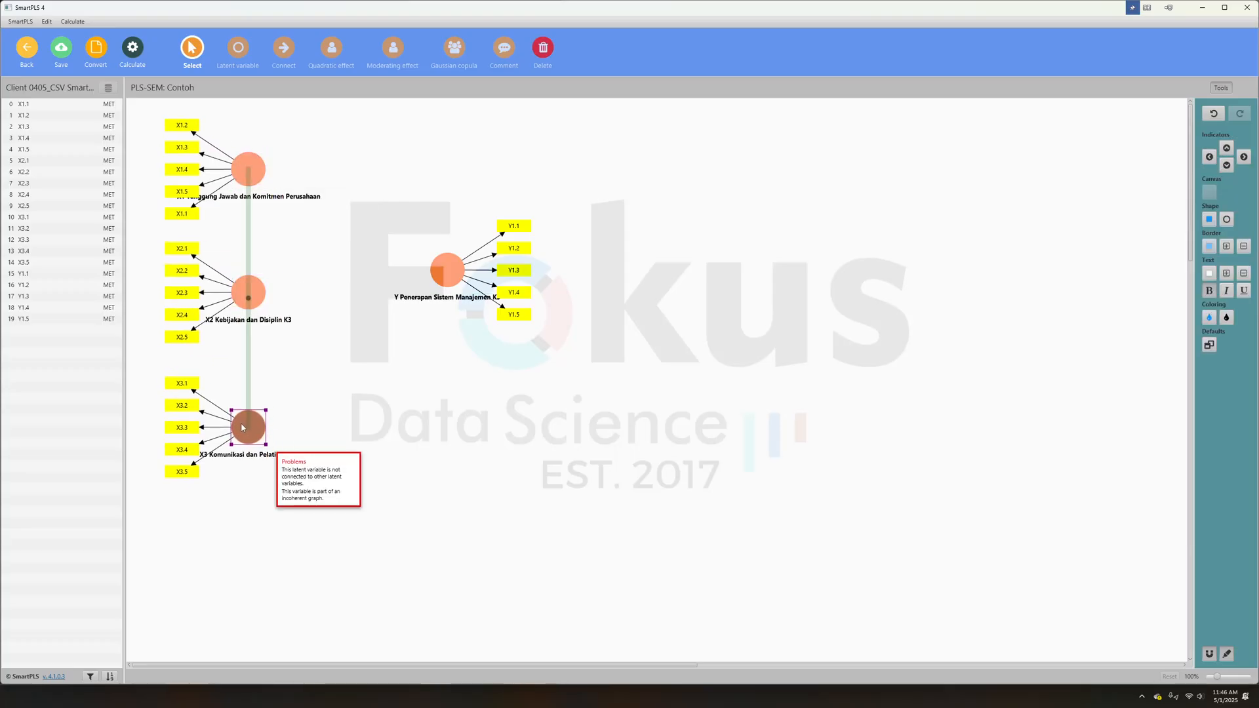
drag(434, 276, 401, 299)
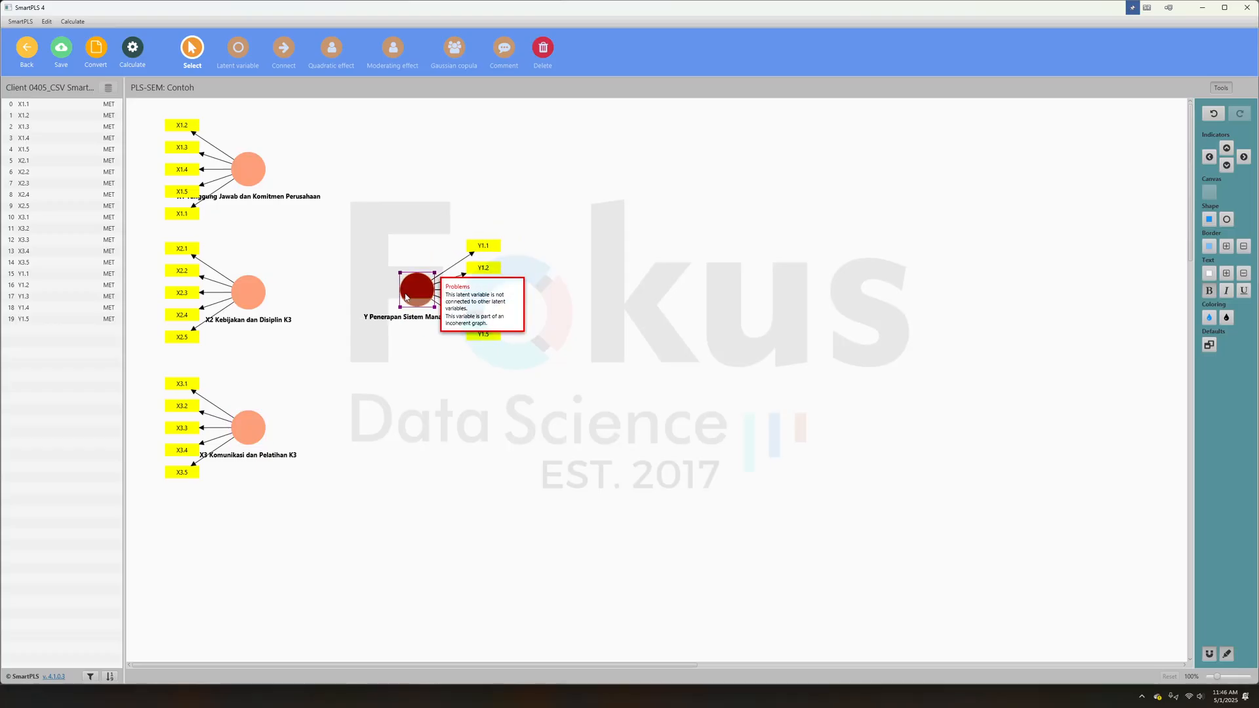
click(396, 200)
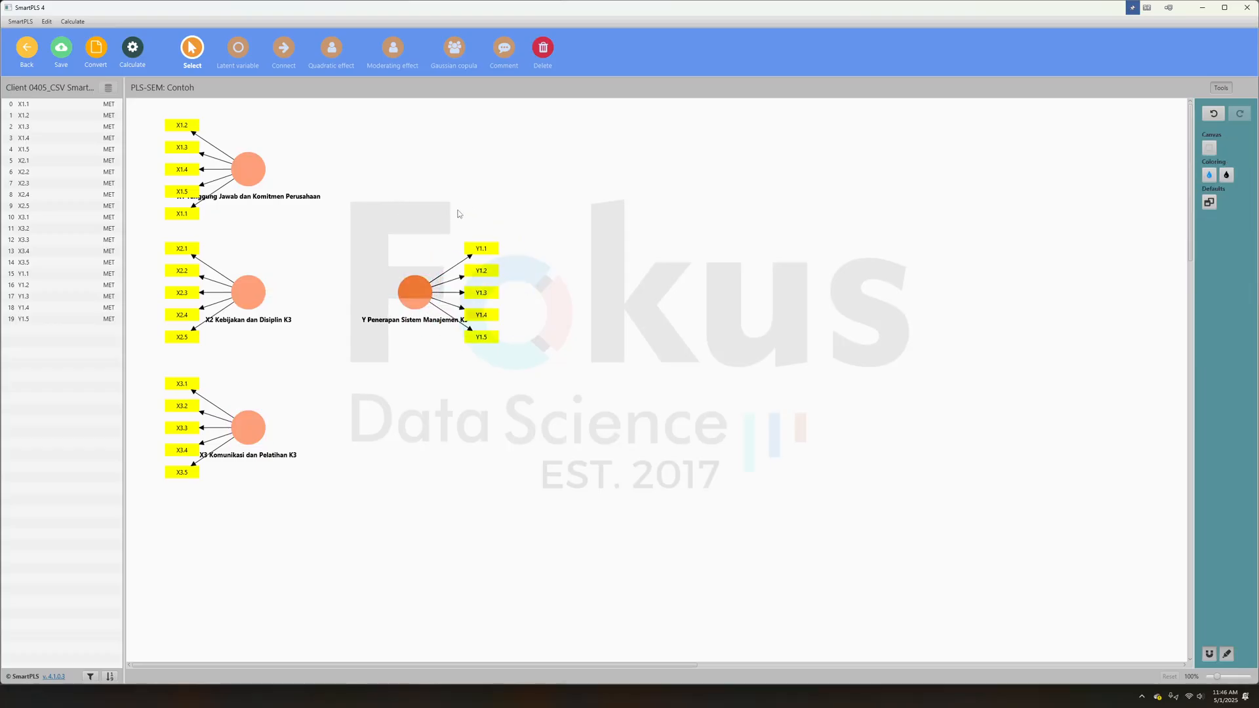
- Connect the X1, X2 and X3 latent variables to Y with paths and save the model
click(286, 52)
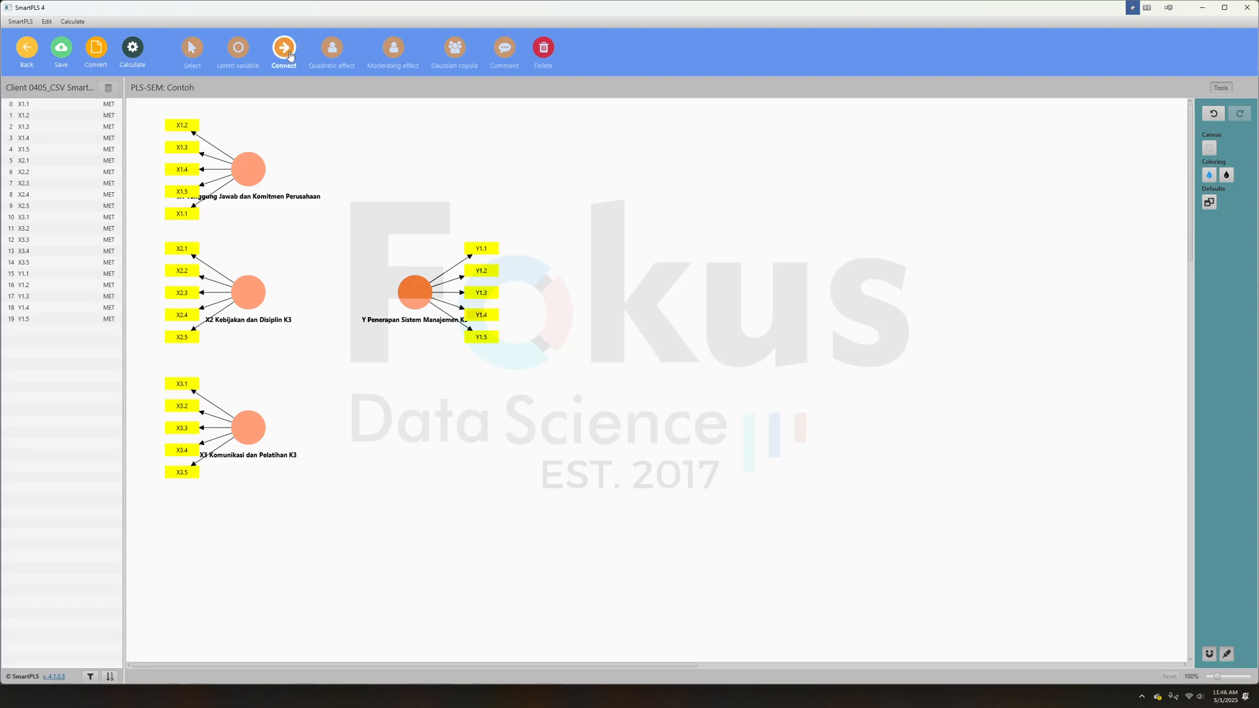
click(242, 170)
click(410, 289)
click(254, 290)
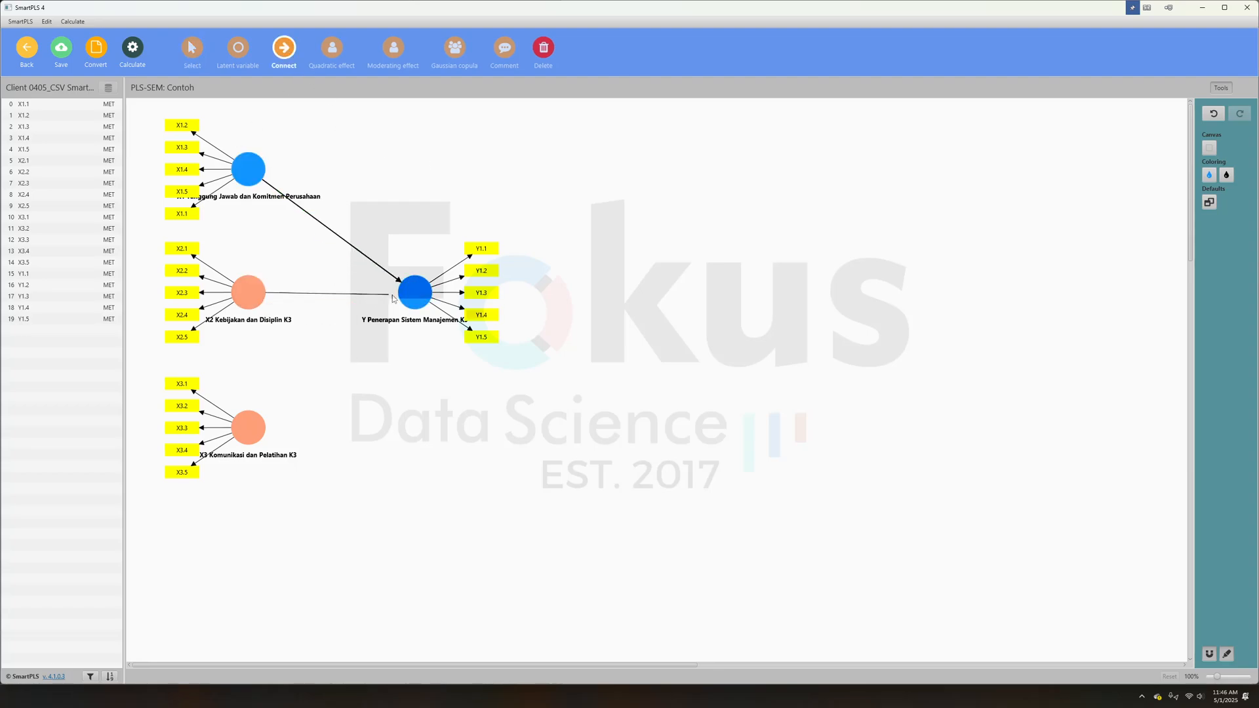
click(397, 297)
click(249, 427)
click(405, 303)
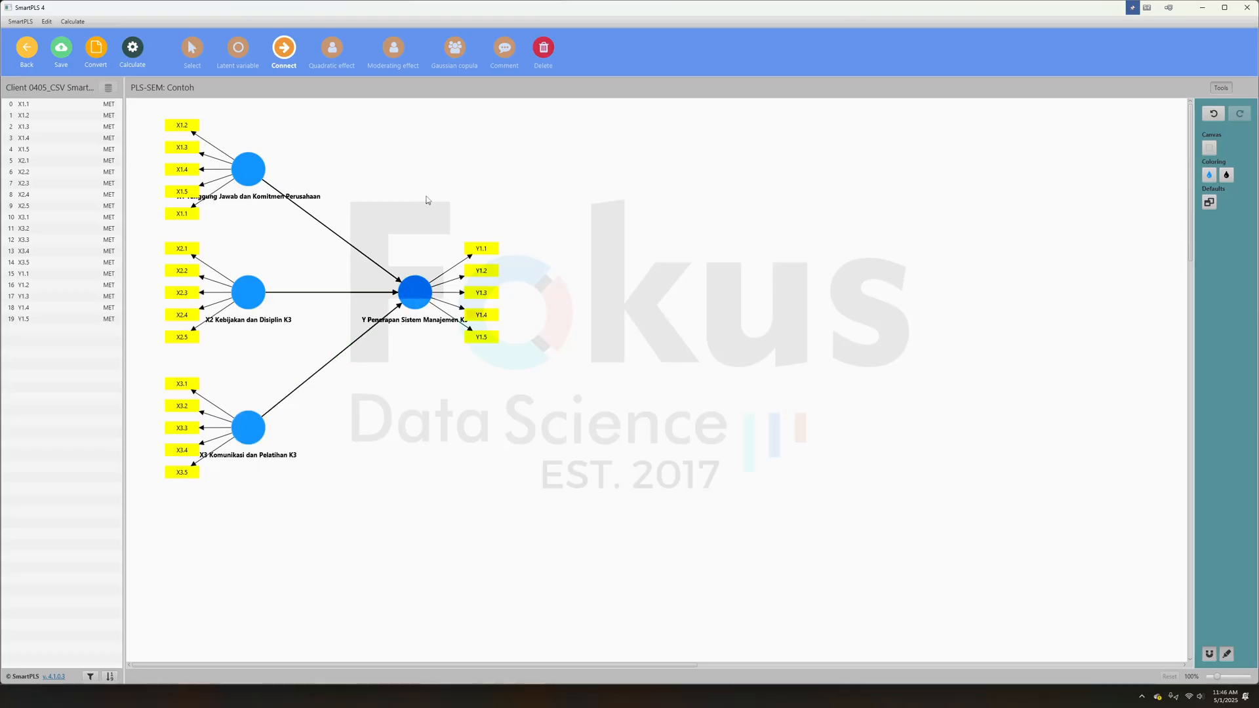
click(62, 49)
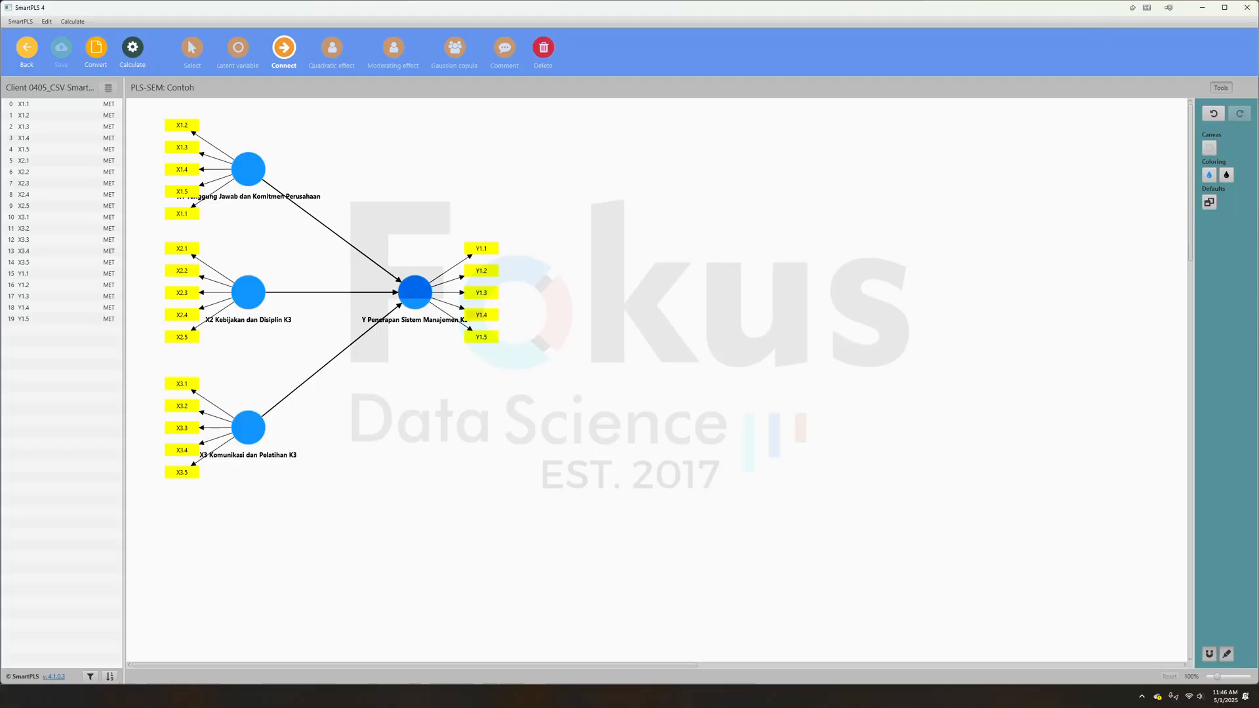
- Open the Client 0405_Interpretasi Hasil SmartPLS_27042025 document in Word and look through its descriptive tables
key(alt+Tab)
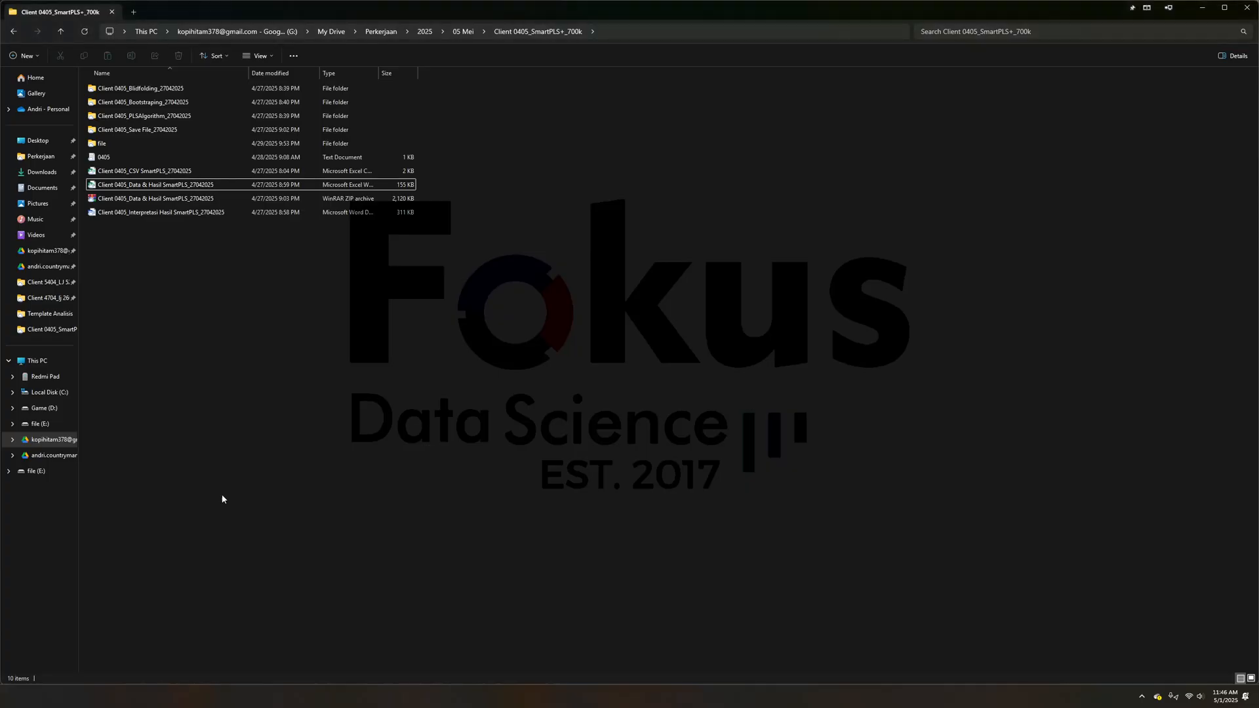
double_click(164, 213)
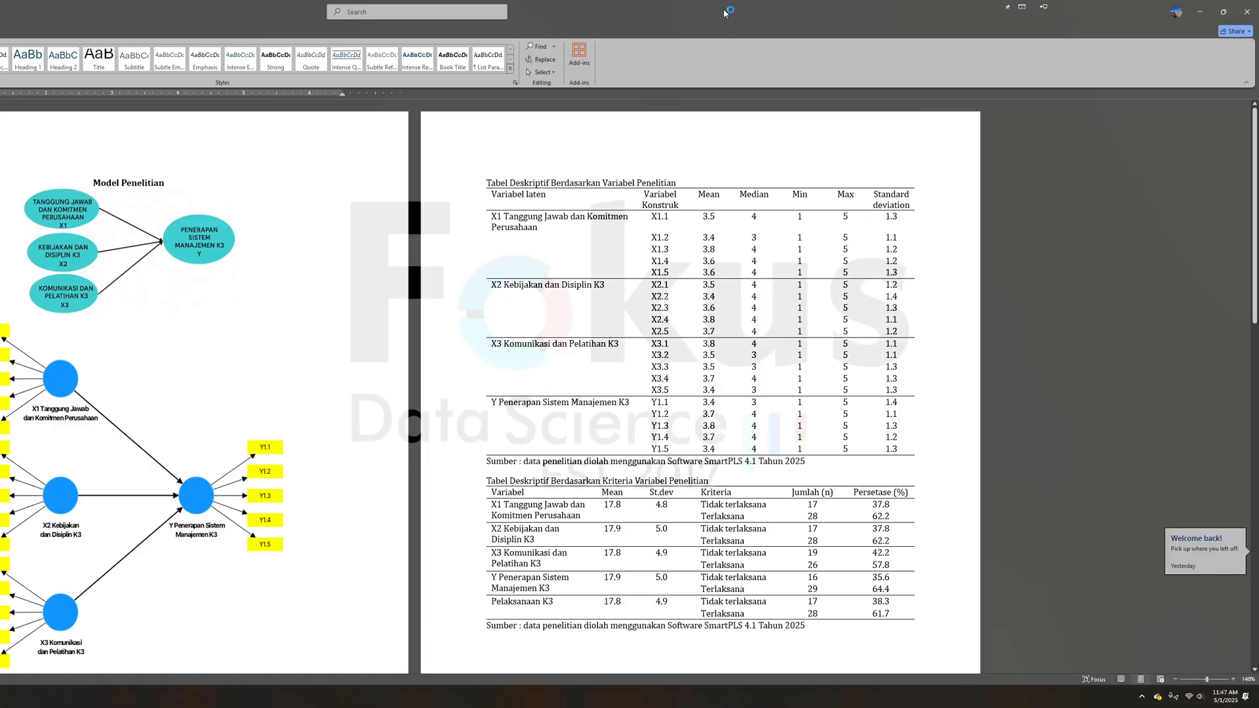
drag(724, 8, 822, 49)
scroll(869, 450, down, 5)
drag(808, 608, 848, 609)
scroll(848, 562, down, 15)
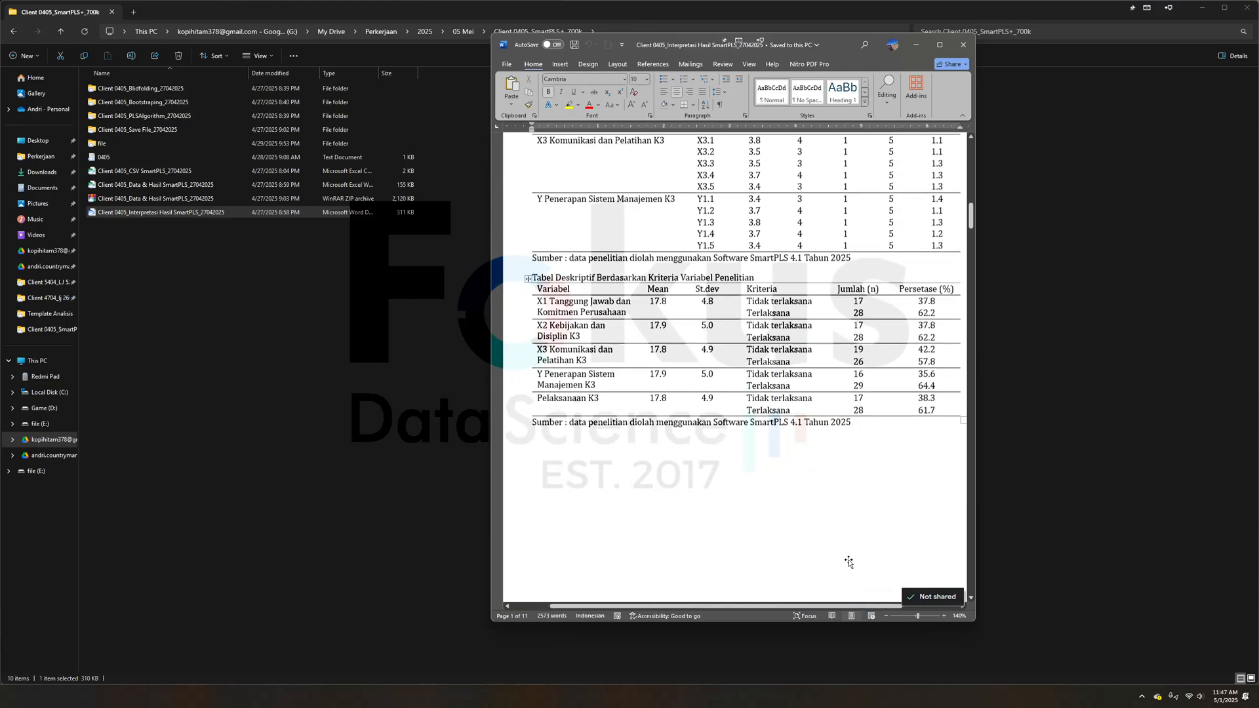
- Examine the document's Outer Model diagram, the validity criteria text and the outer loadings and AVE table
scroll(849, 562, down, 15)
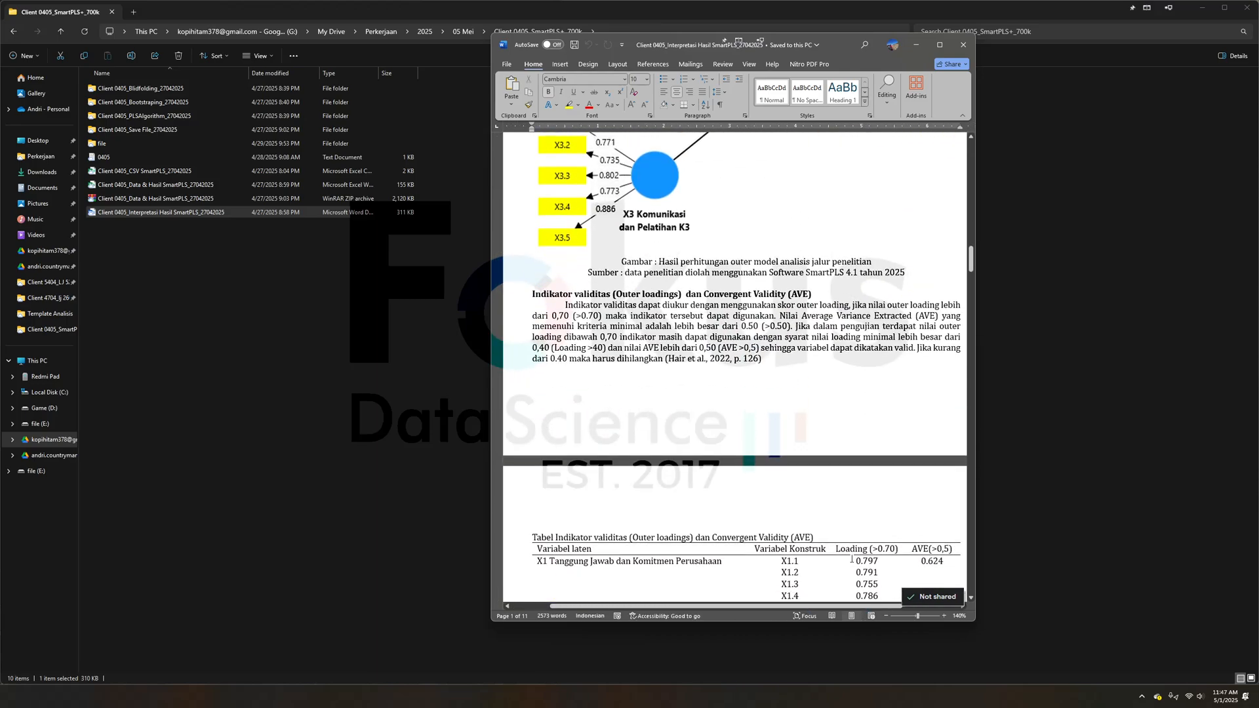
scroll(685, 322, up, 6)
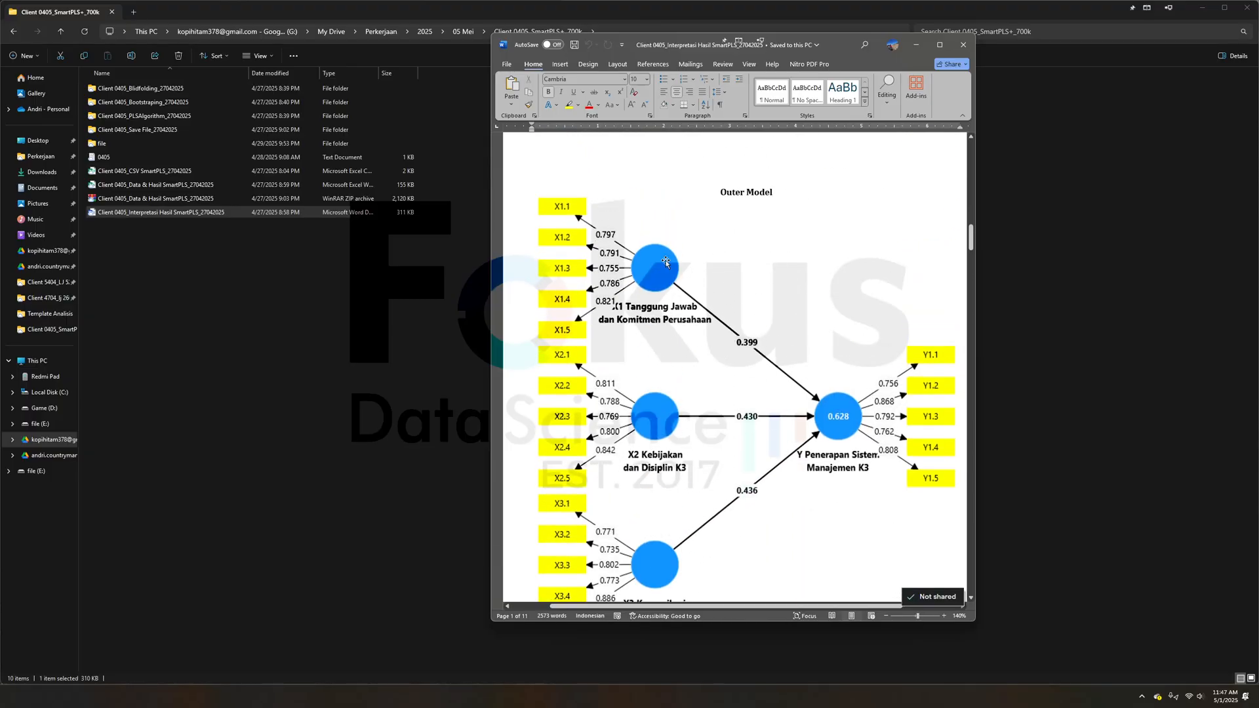
scroll(763, 366, down, 2)
scroll(763, 366, up, 3)
scroll(763, 366, down, 6)
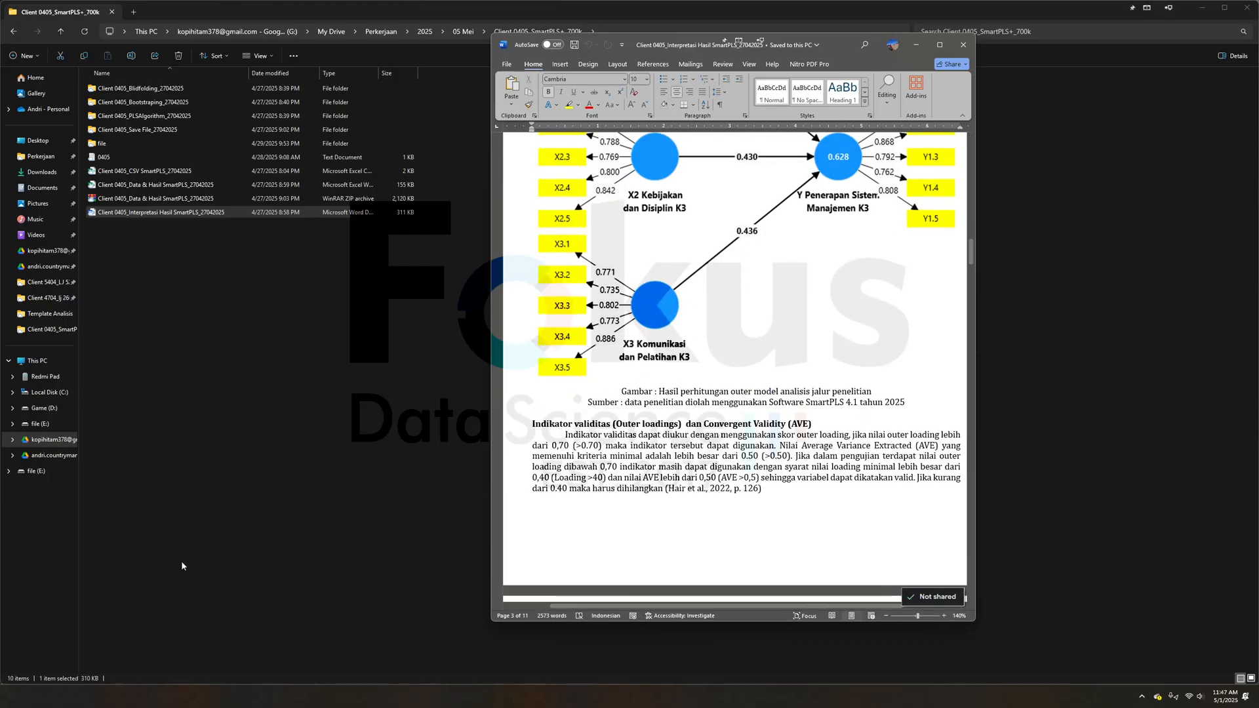
scroll(709, 505, up, 3)
scroll(710, 506, down, 8)
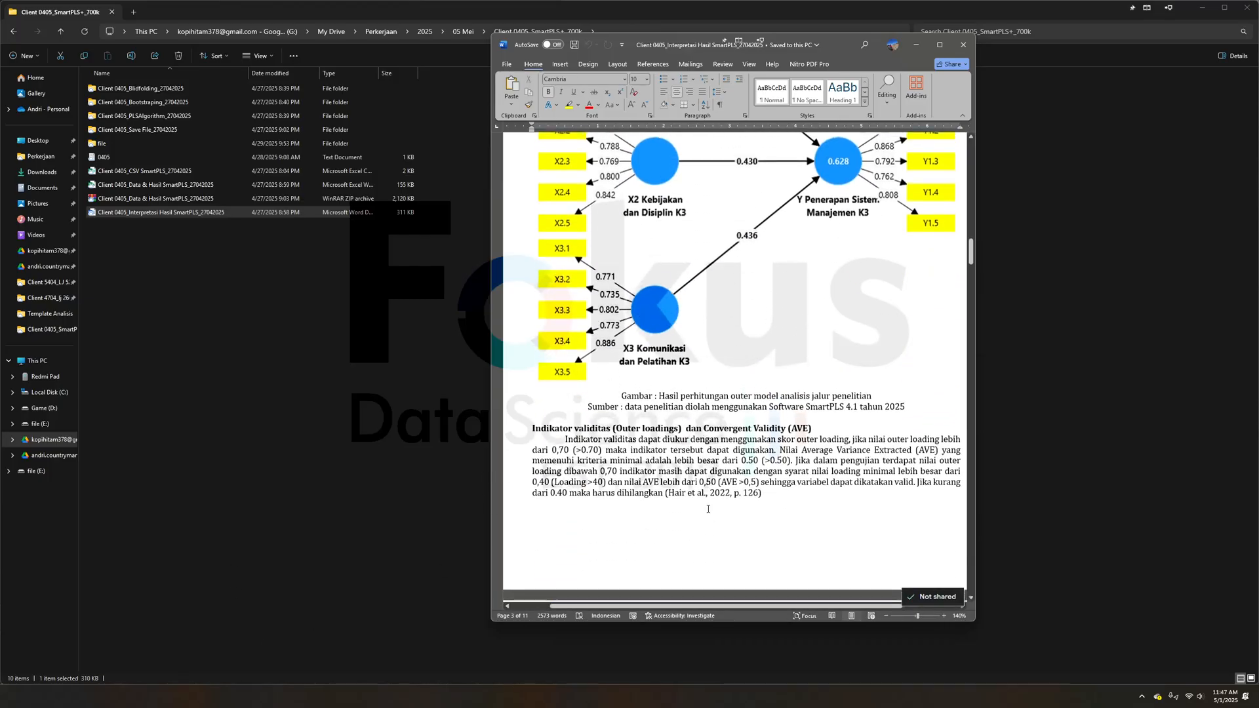
scroll(710, 506, down, 3)
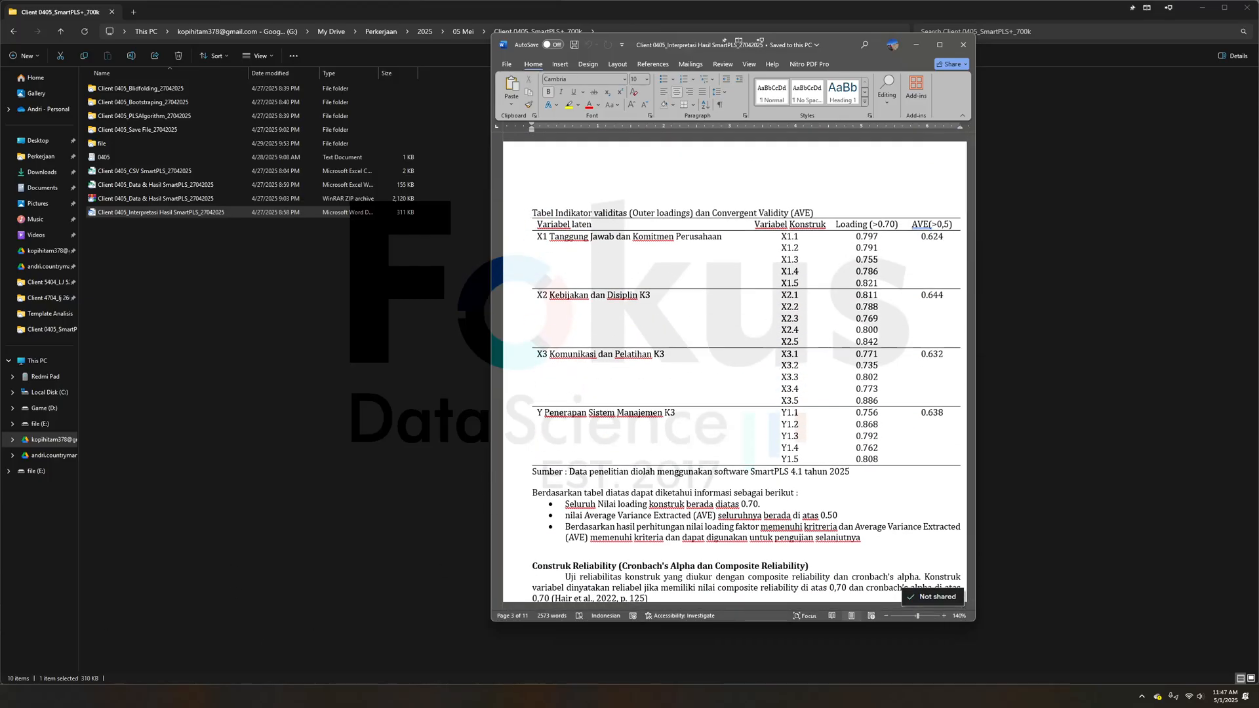
- Switch back to SmartPLS, run the PLS-SEM algorithm on the model and display the outer loadings matrix
key(alt+Tab)
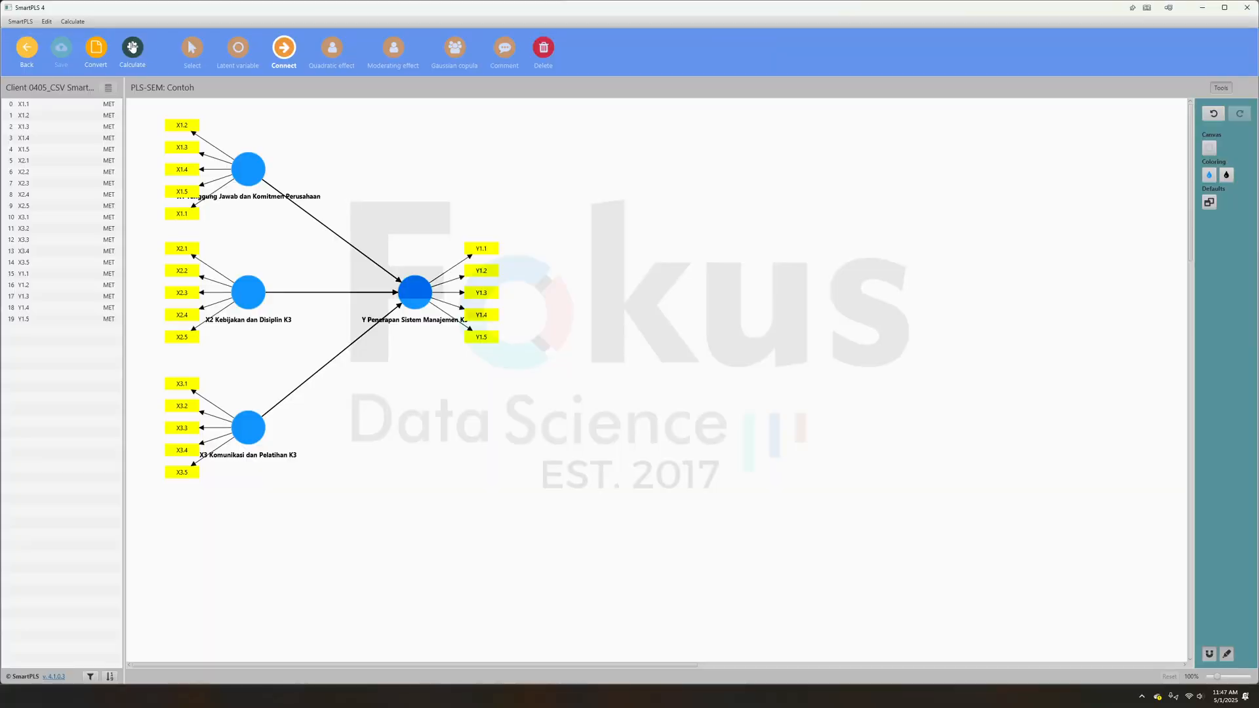
click(132, 47)
click(225, 69)
click(733, 509)
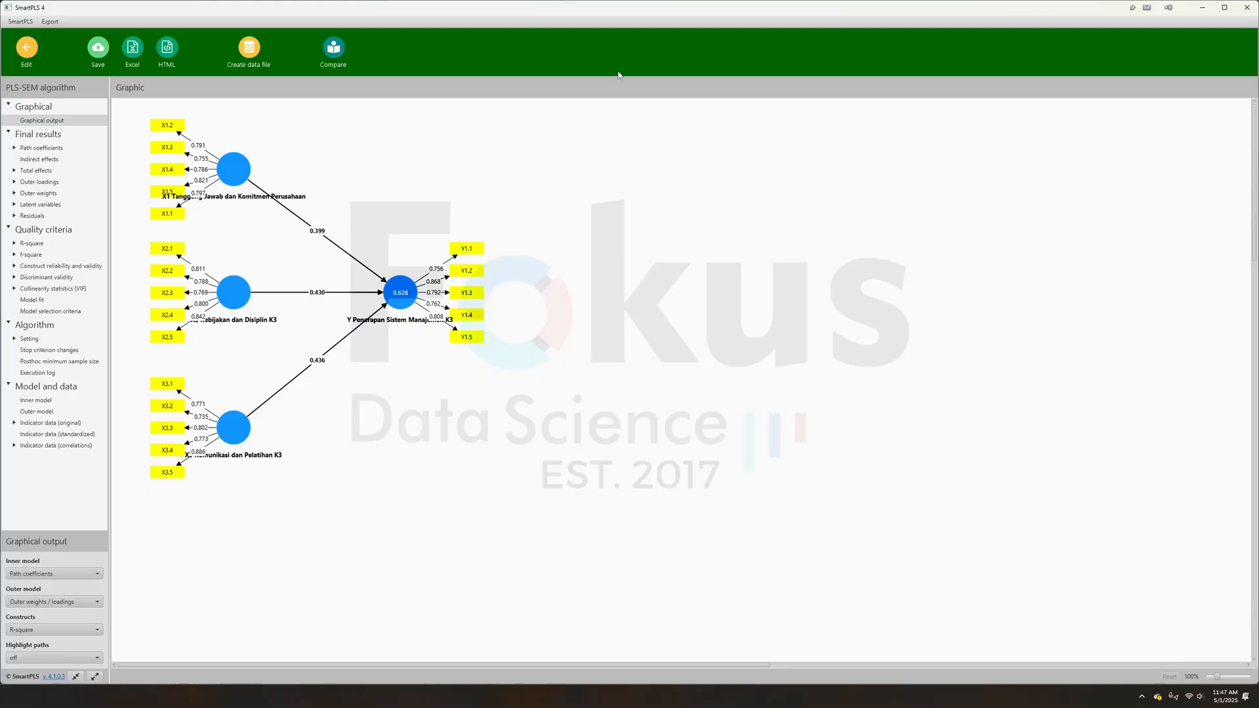
click(40, 182)
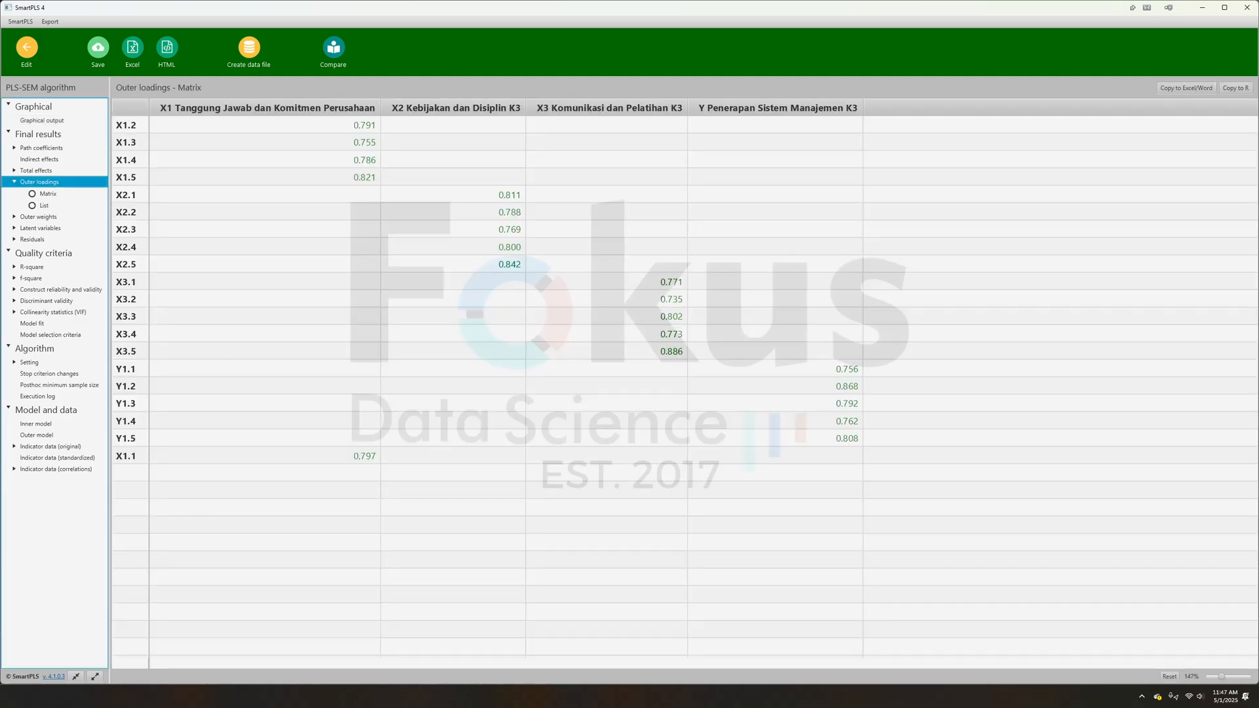
- Switch to the Word report and compare its outer loadings and AVE table with the SmartPLS outer loadings matrix
key(alt+Tab)
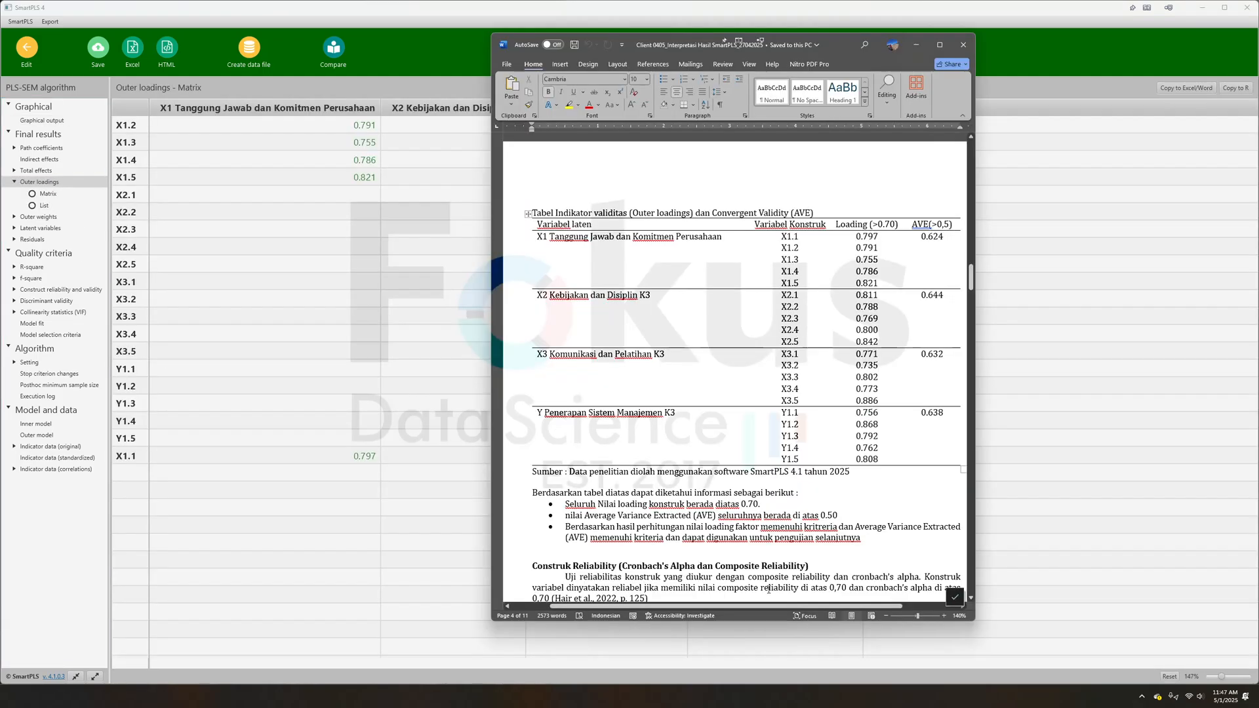
scroll(768, 328, right, 2)
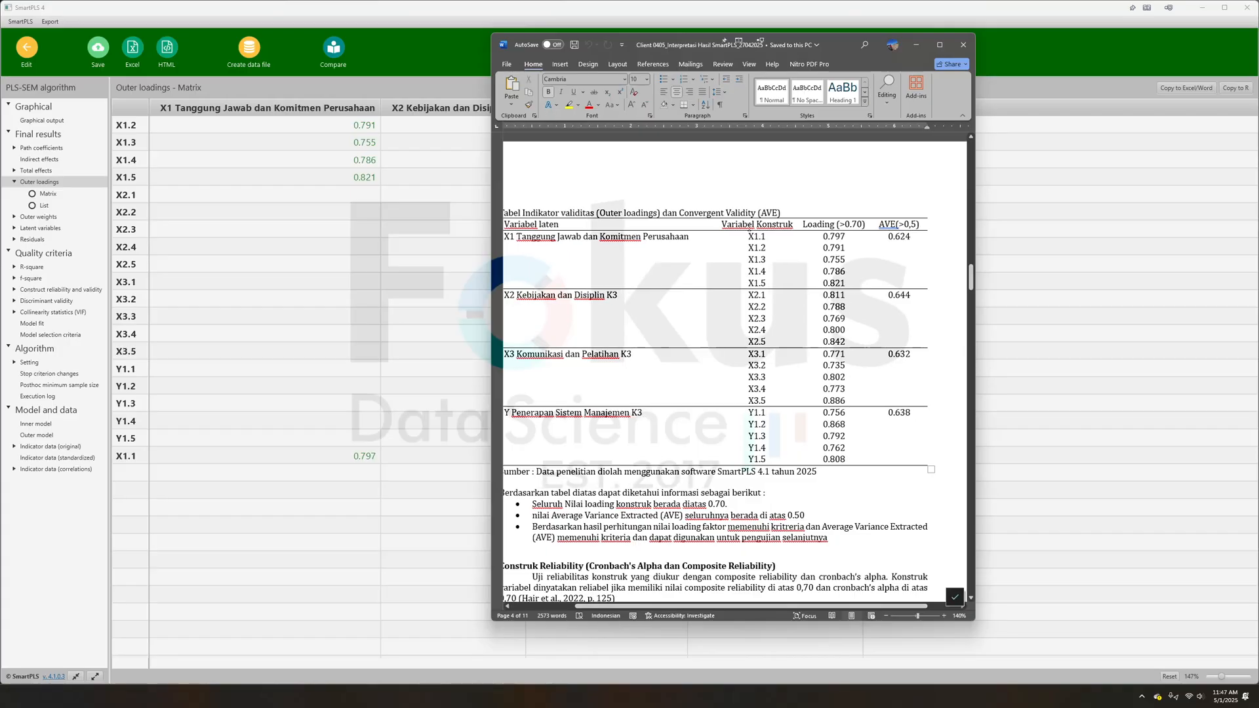
drag(748, 236, 760, 462)
drag(804, 225, 840, 460)
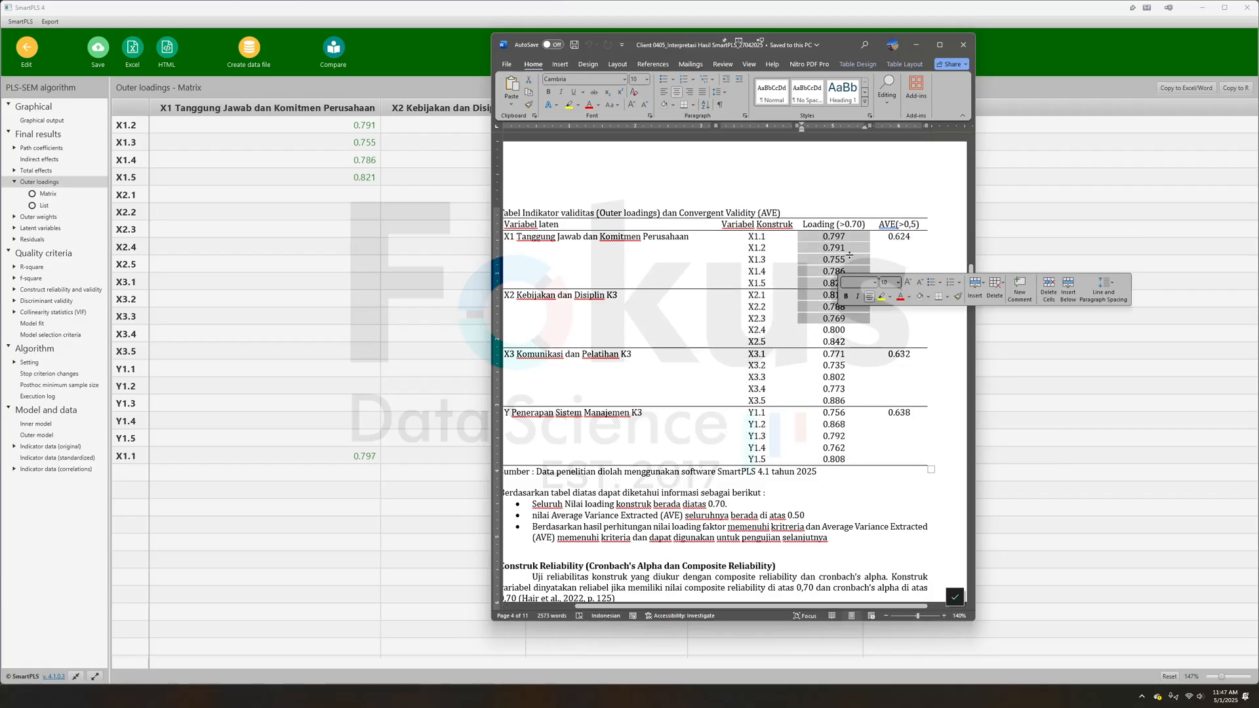
click(815, 20)
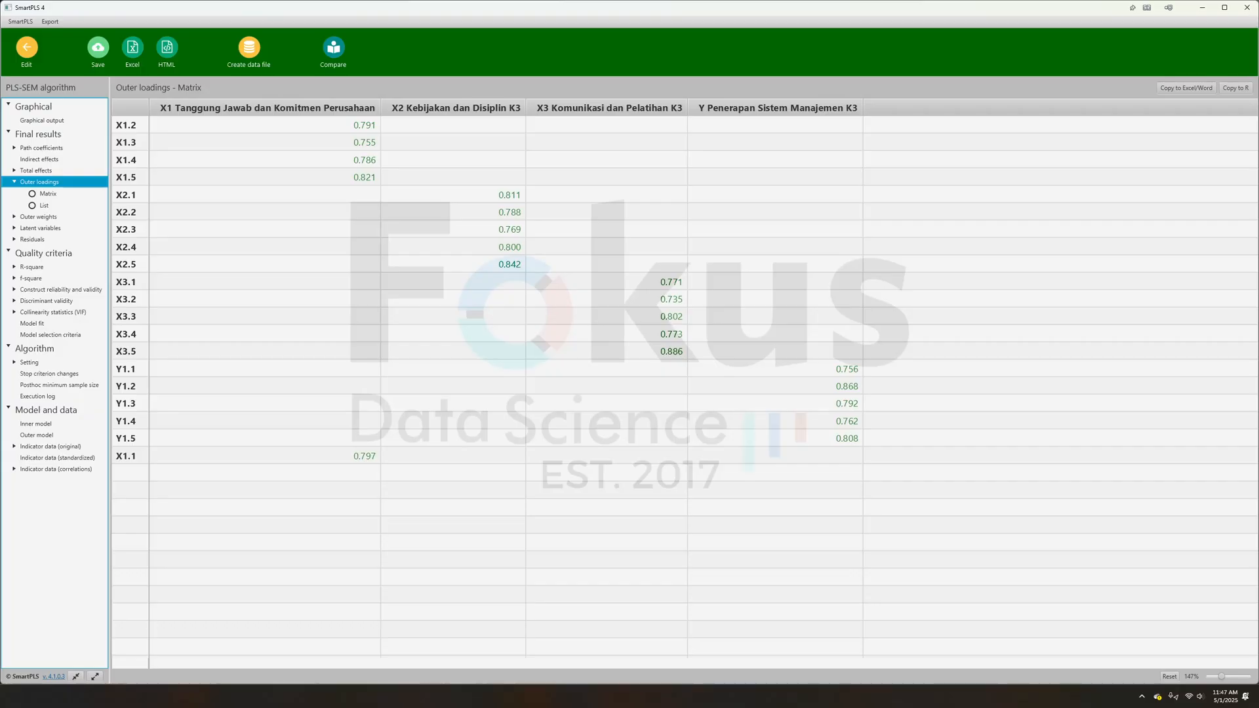
click(259, 696)
click(878, 230)
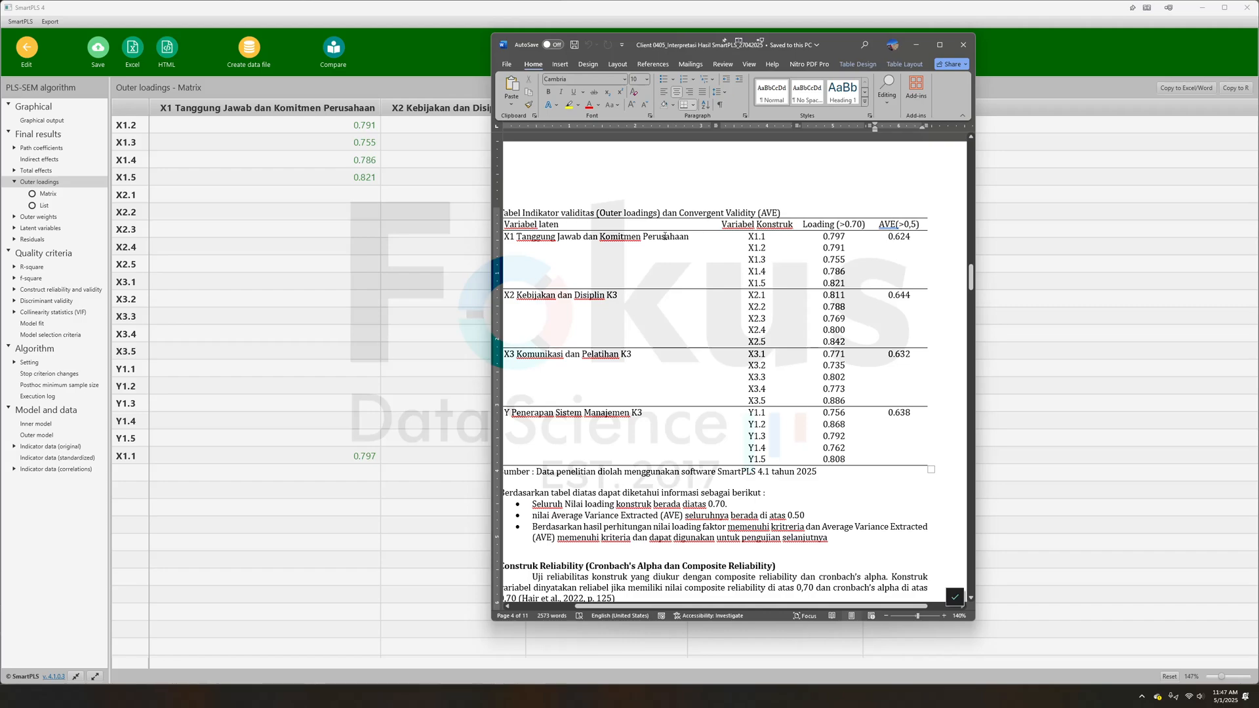
click(557, 237)
- Display the construct reliability and validity overview in SmartPLS and compare it with the Word report's Cronbach's alpha and composite reliability table
click(32, 295)
click(32, 291)
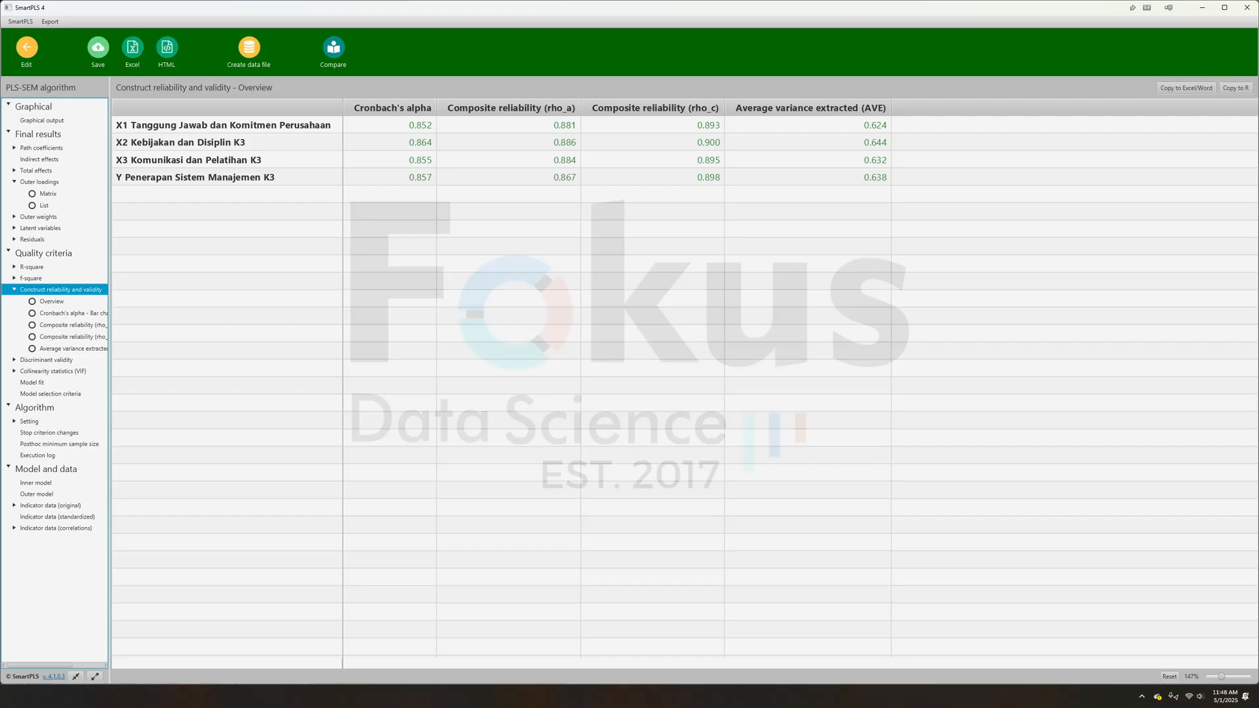
key(alt+Tab)
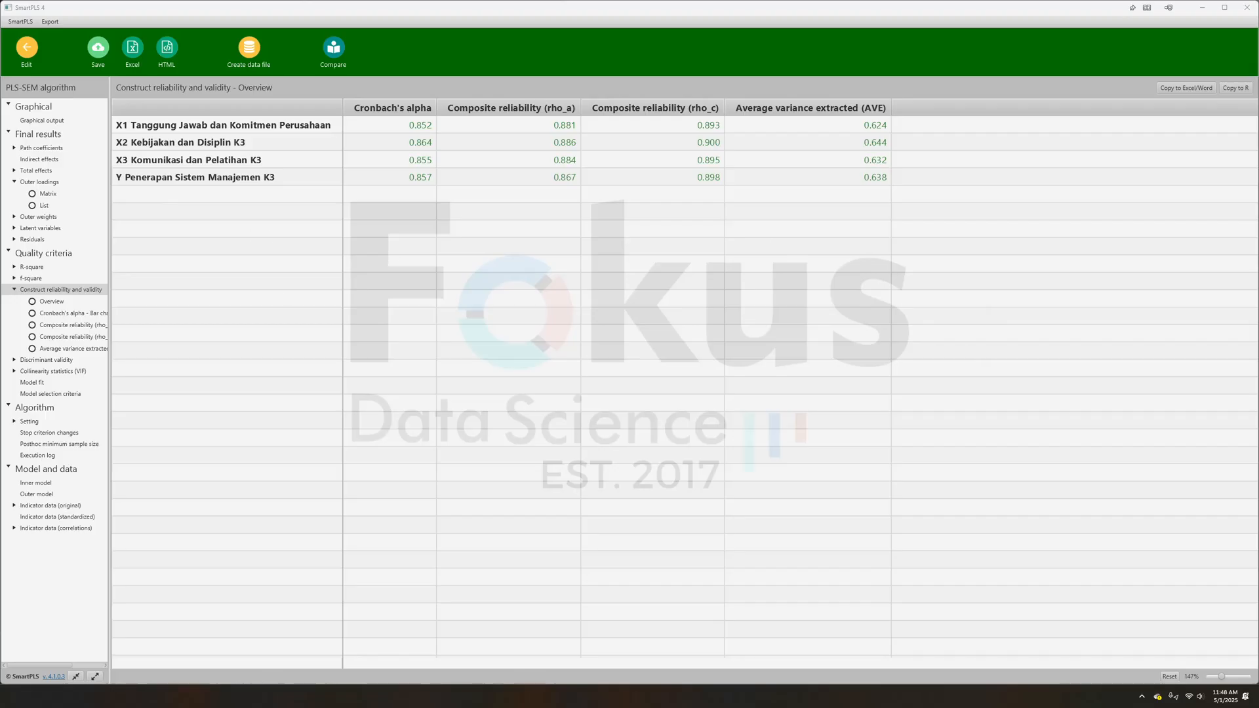
key(alt+Tab)
scroll(722, 528, down, 3)
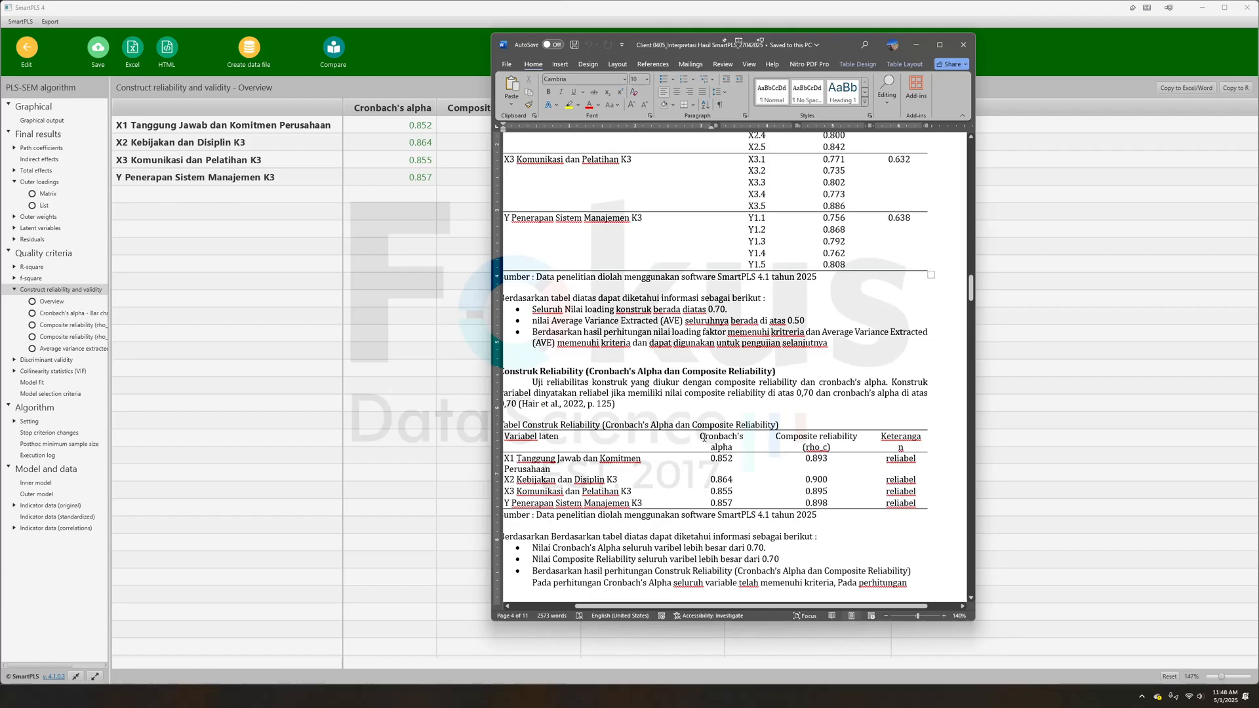
drag(704, 435, 794, 446)
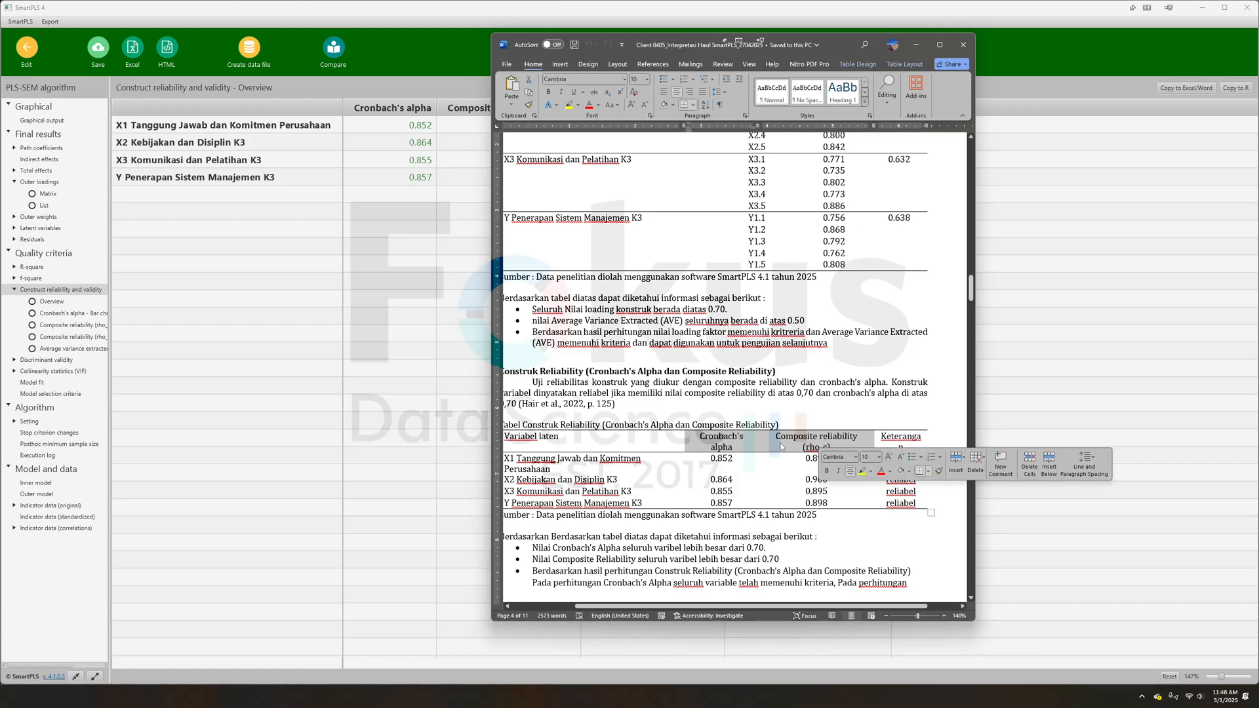
click(797, 445)
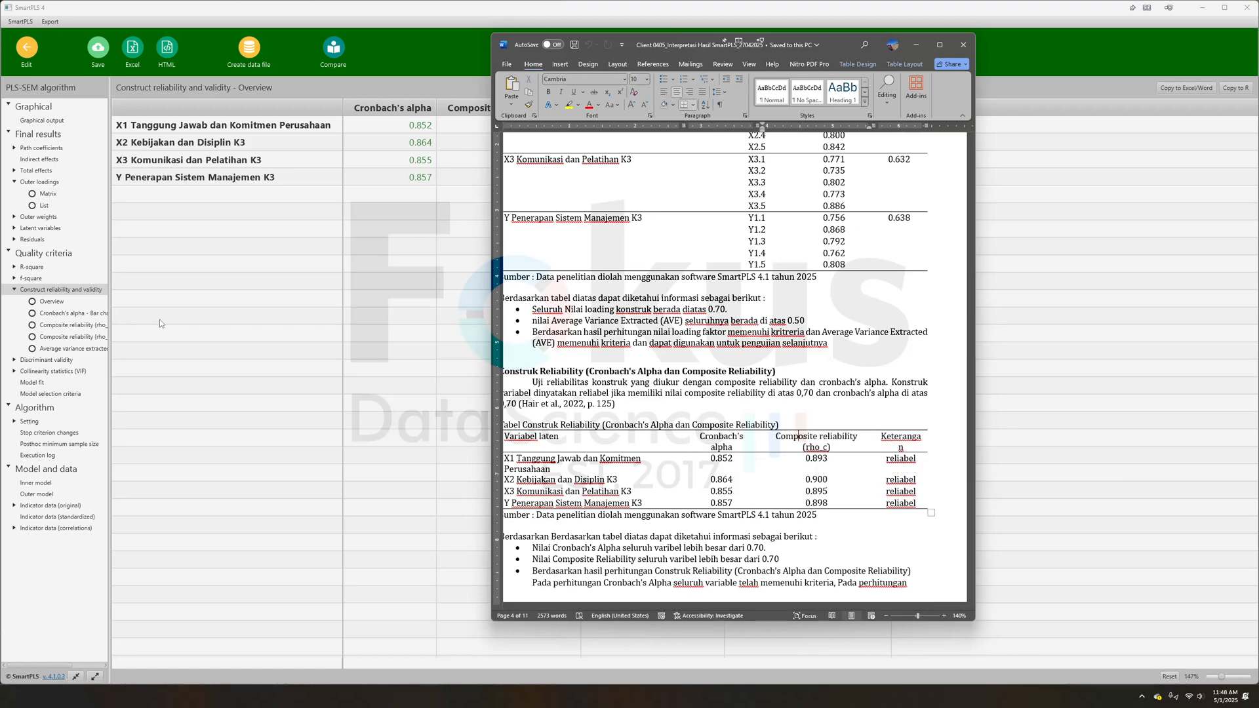
click(36, 363)
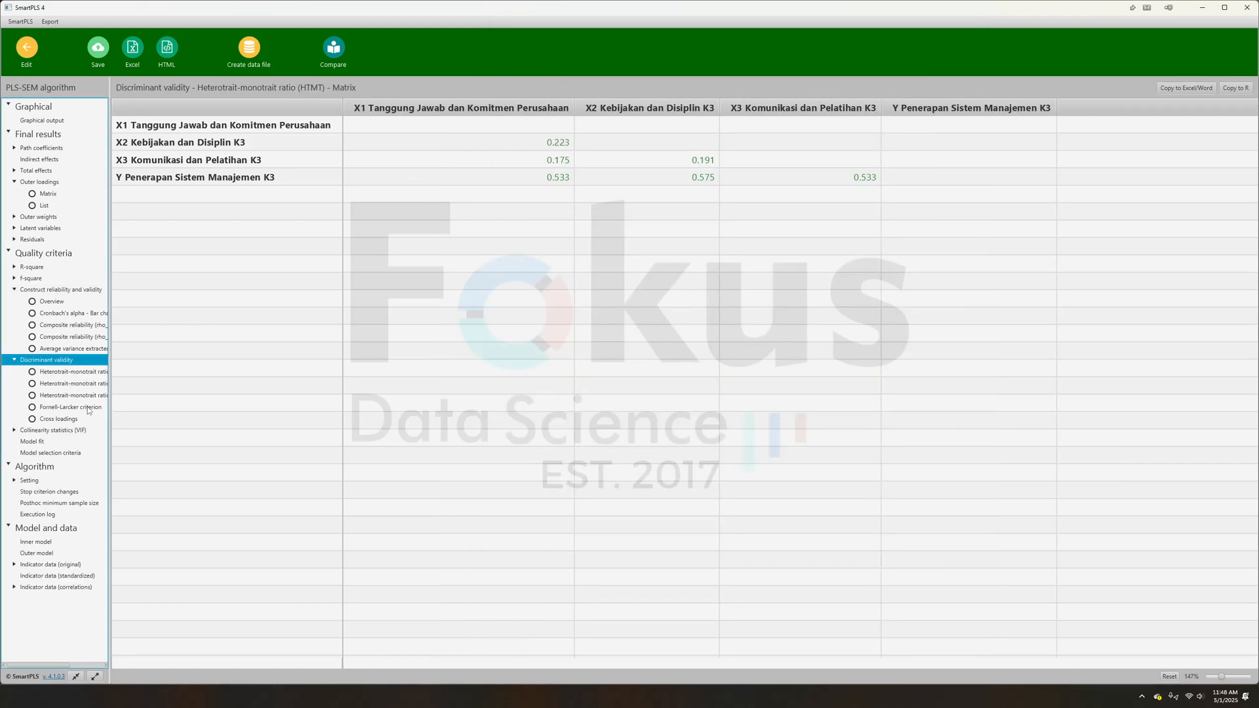
click(34, 292)
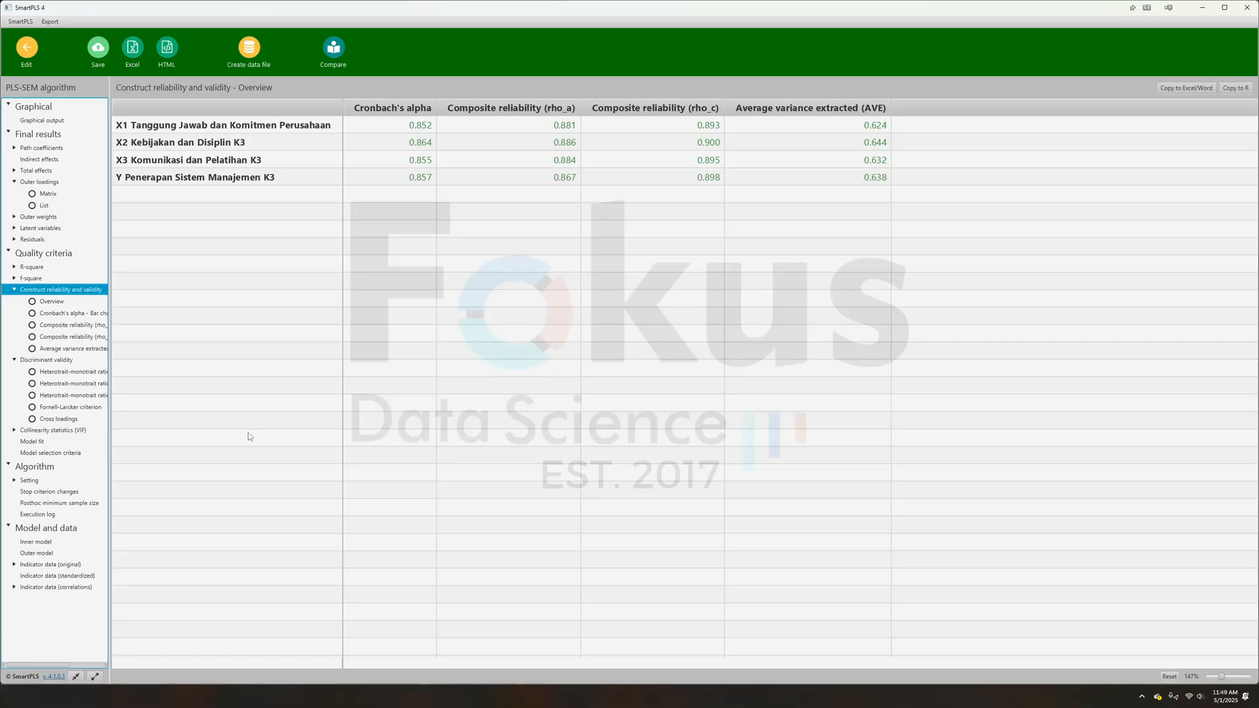
- Read the Word report's Heterotrait-Monotrait section, and view SmartPLS's HTMT results as a matrix, bar chart and list
key(alt+Tab)
scroll(722, 387, down, 10)
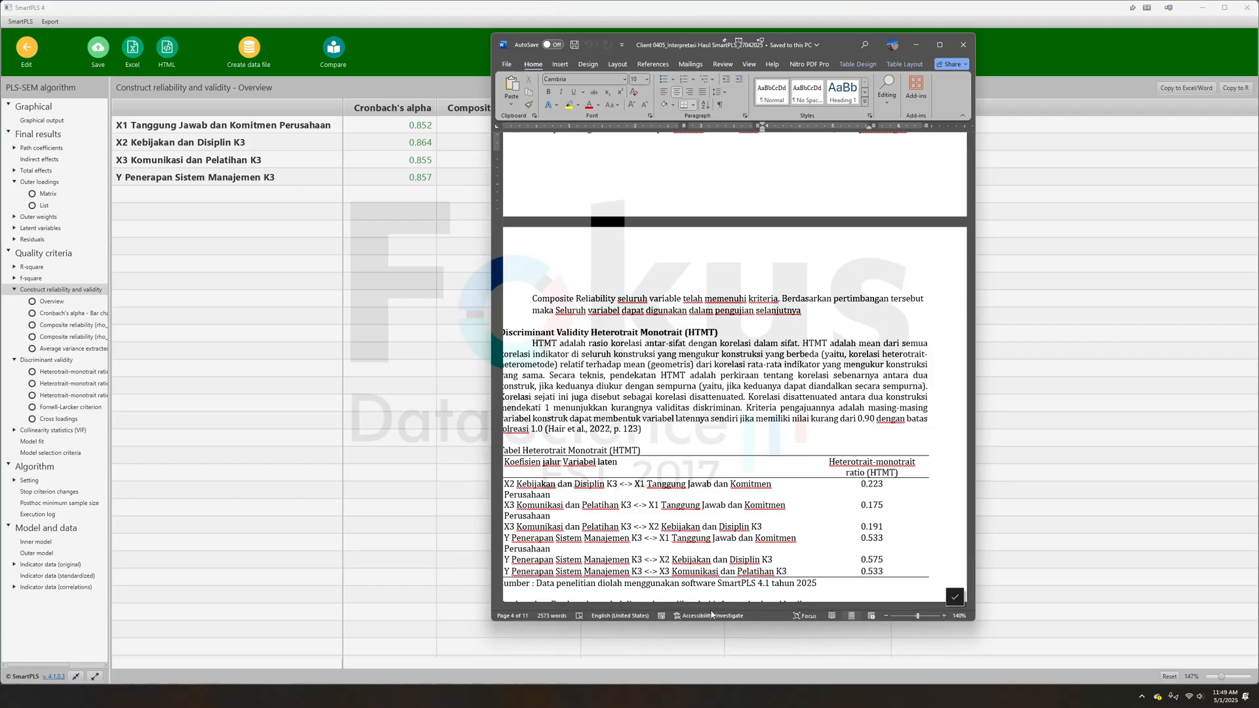
drag(717, 607, 671, 606)
click(707, 353)
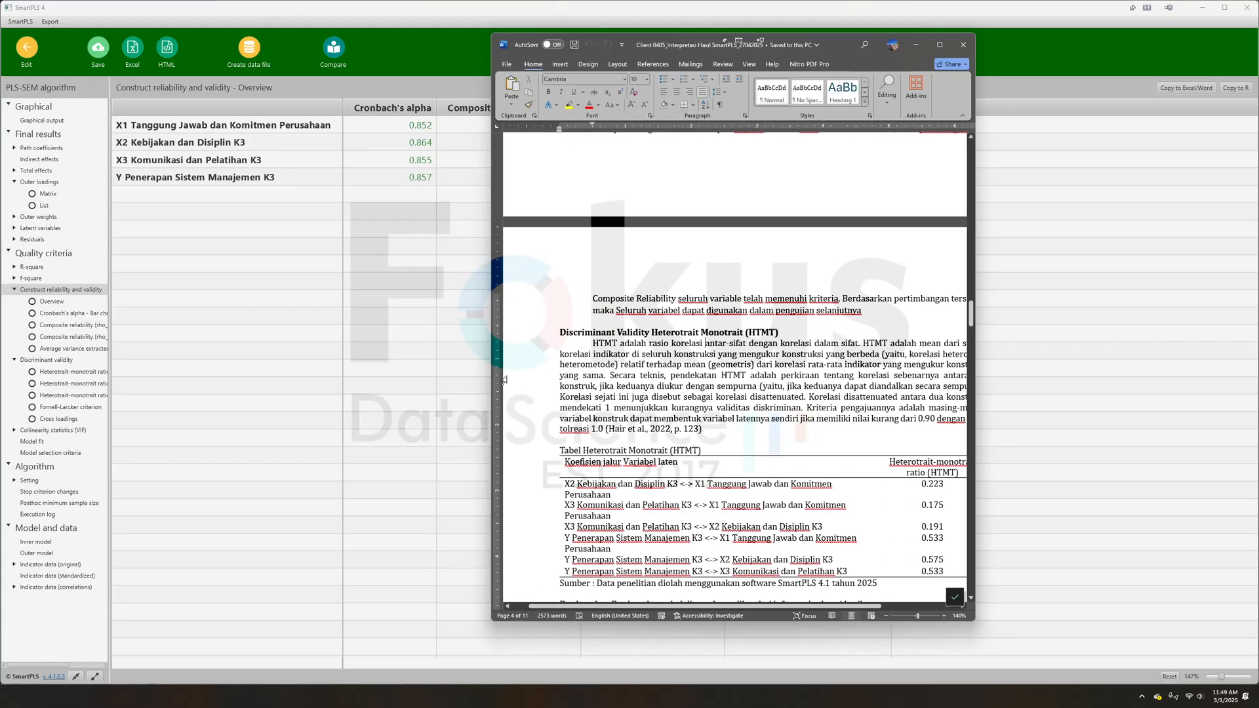
click(57, 373)
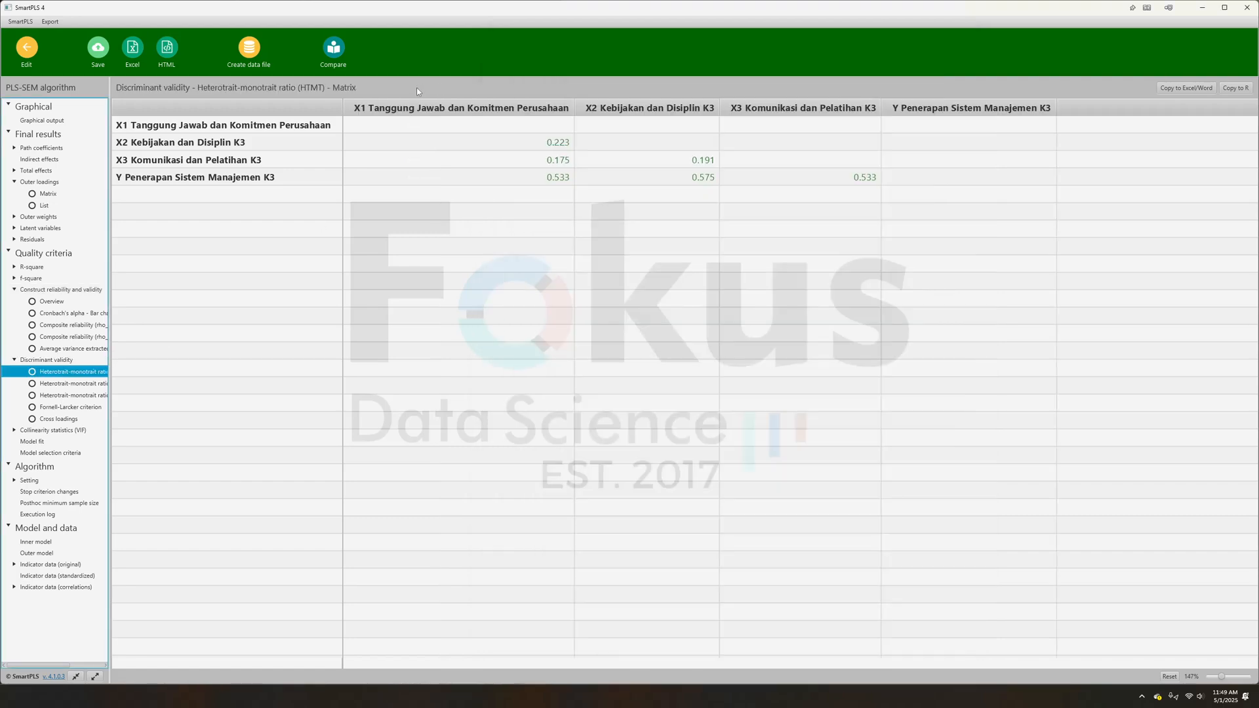
click(75, 399)
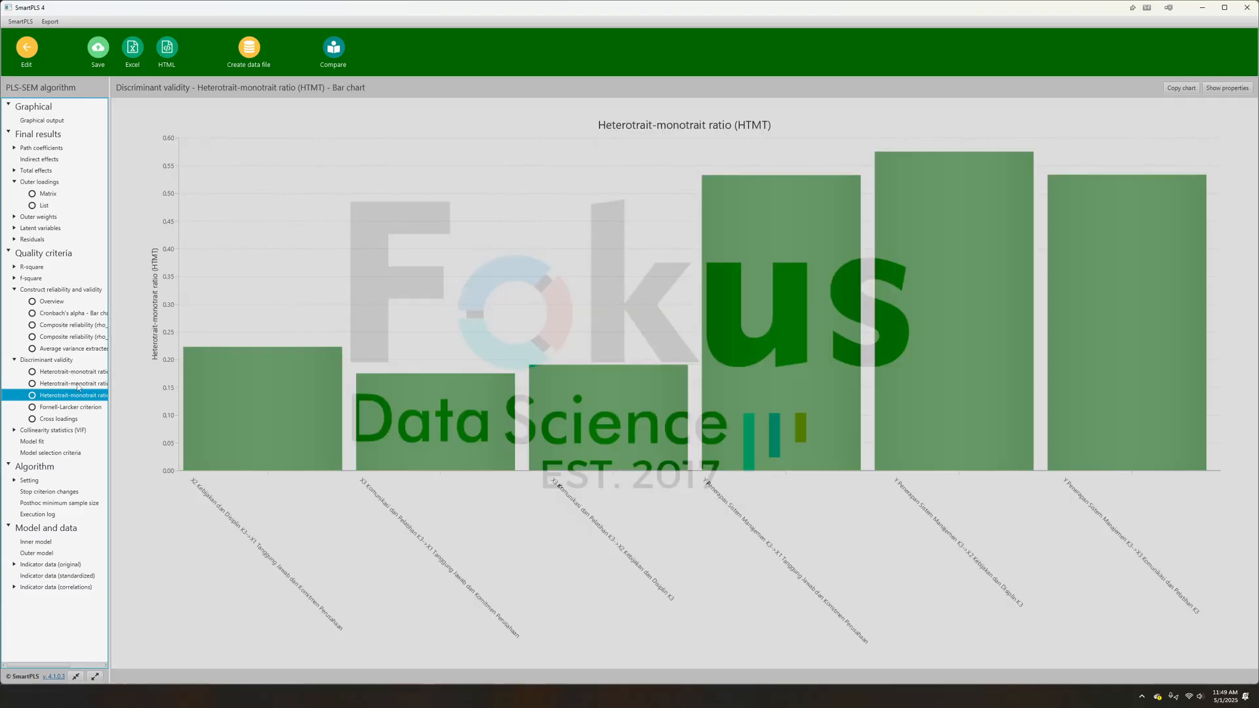
click(76, 384)
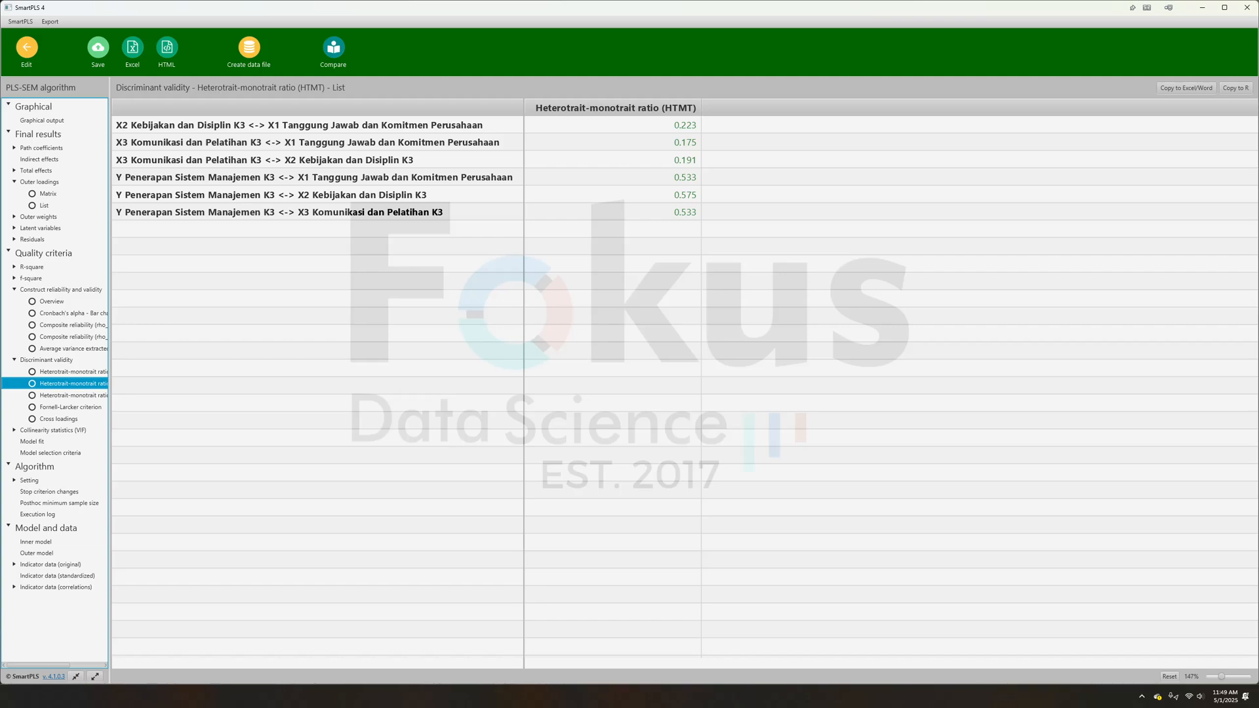
- Return to the Word report and examine the Goodness of Fit Index section under Inner Model
key(alt+Tab)
scroll(820, 464, down, 10)
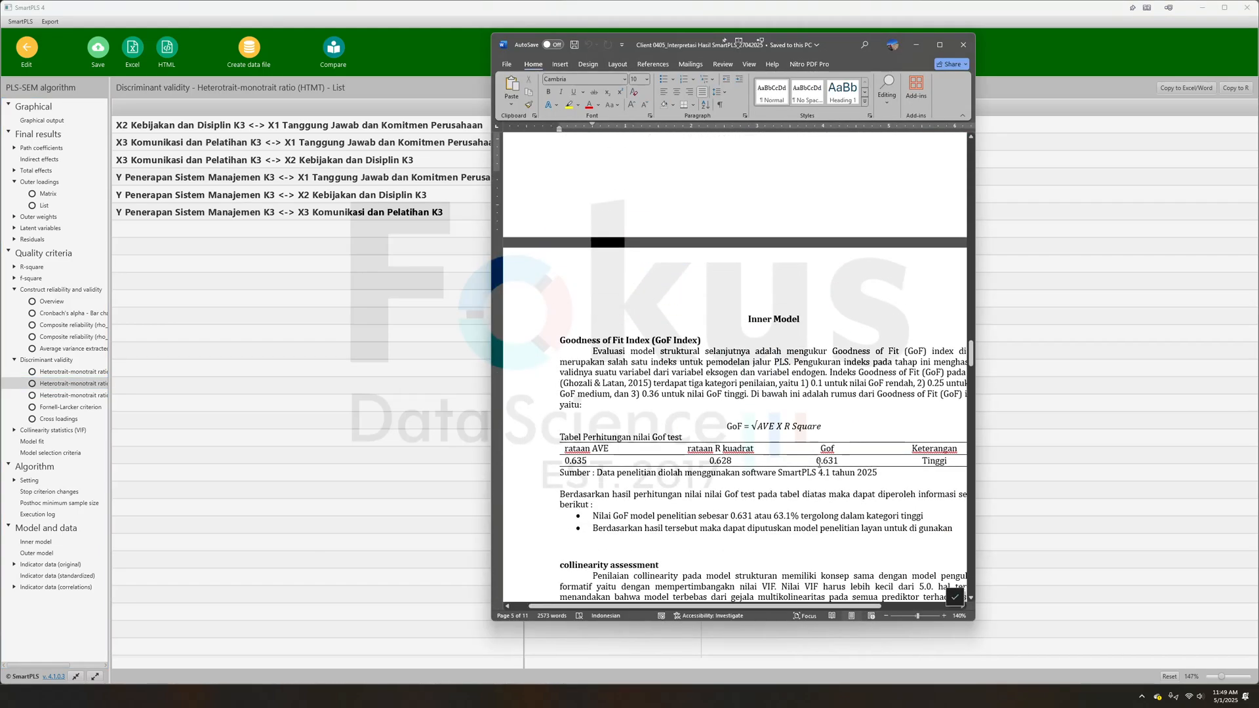
drag(743, 613, 769, 615)
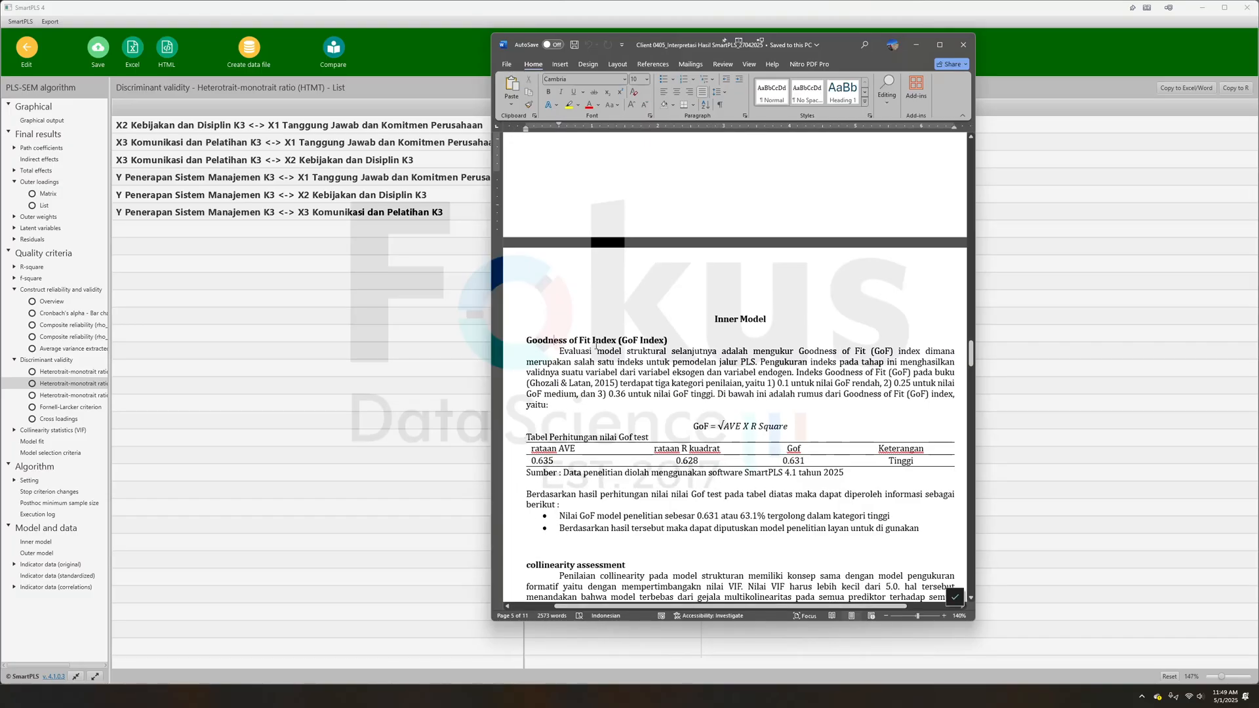
drag(527, 342, 613, 354)
click(620, 372)
scroll(695, 425, down, 3)
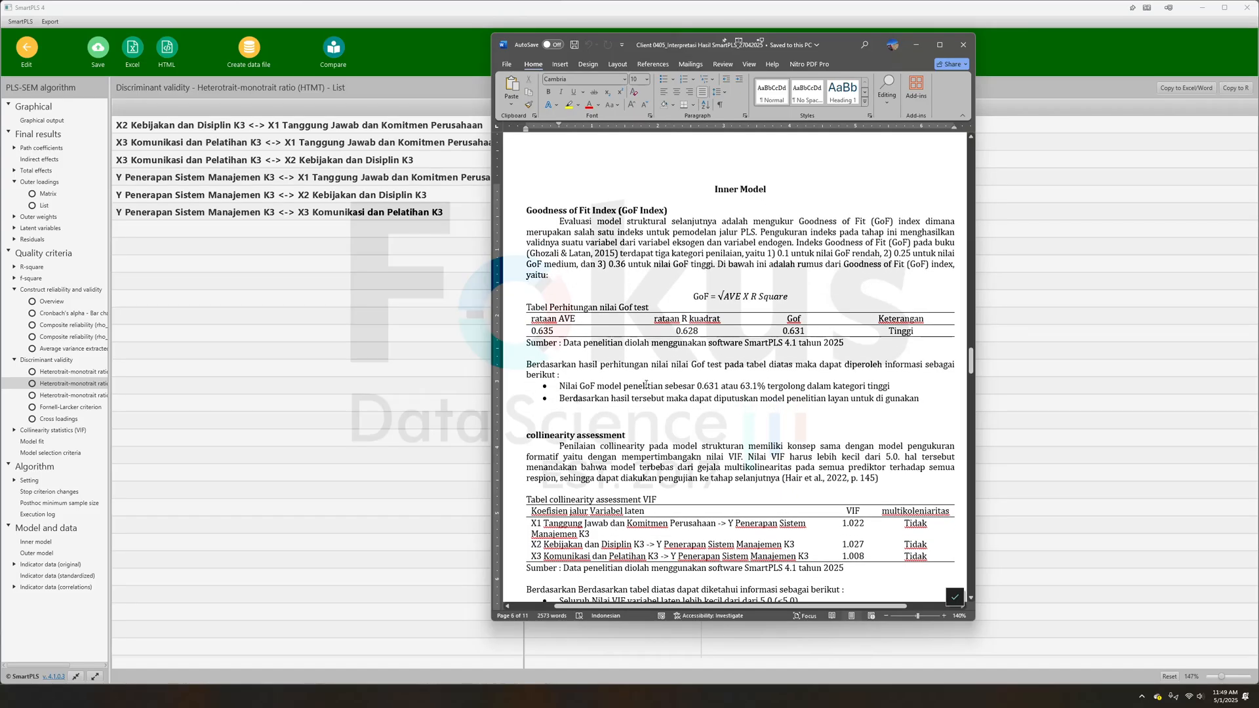
click(668, 222)
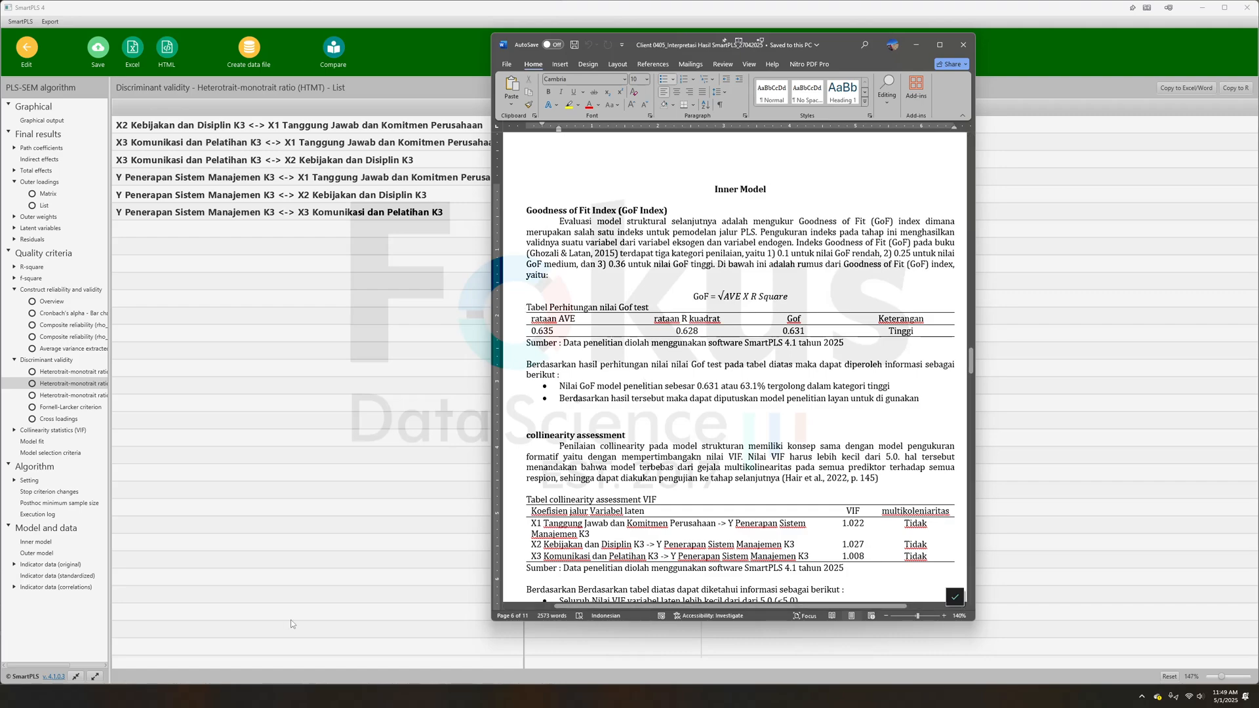
click(873, 400)
- Switch to the Client 0405_Data & Hasil SmartPLS_27042025 workbook in Excel and inspect the GoF Test table on the PLSAlgorithm sheet
key(alt+Tab)
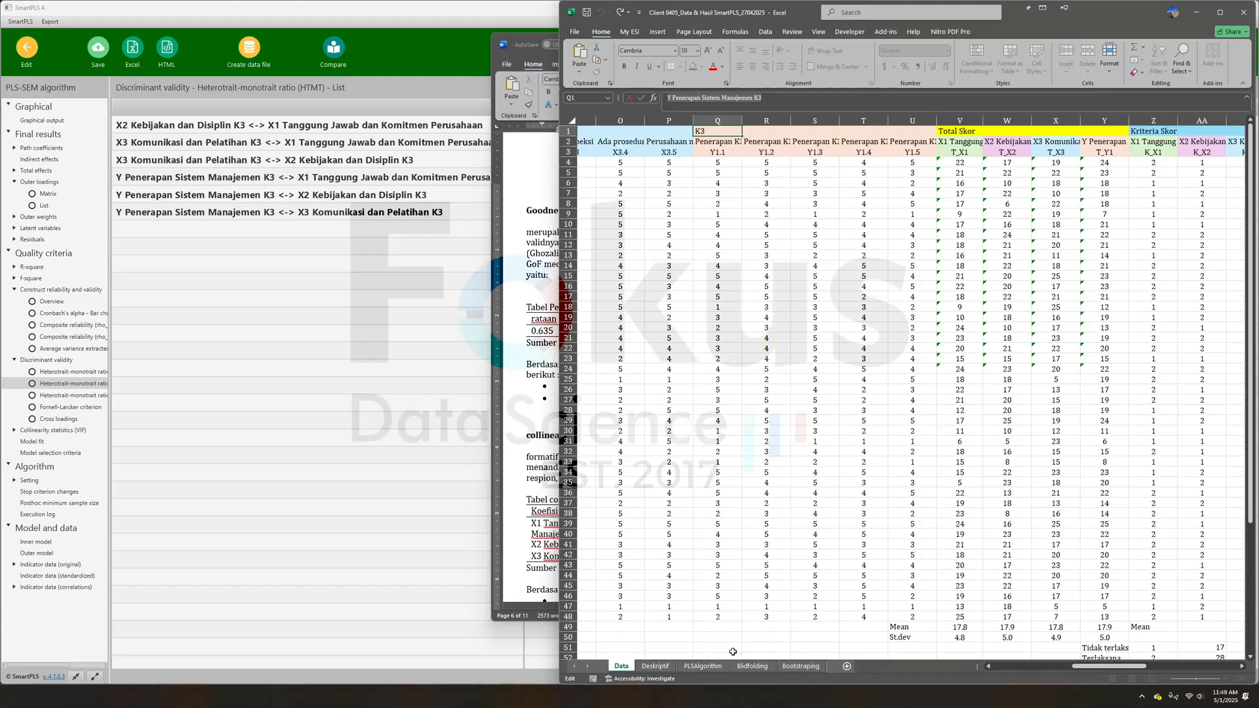
click(704, 666)
drag(825, 507, 1052, 544)
click(925, 524)
click(978, 553)
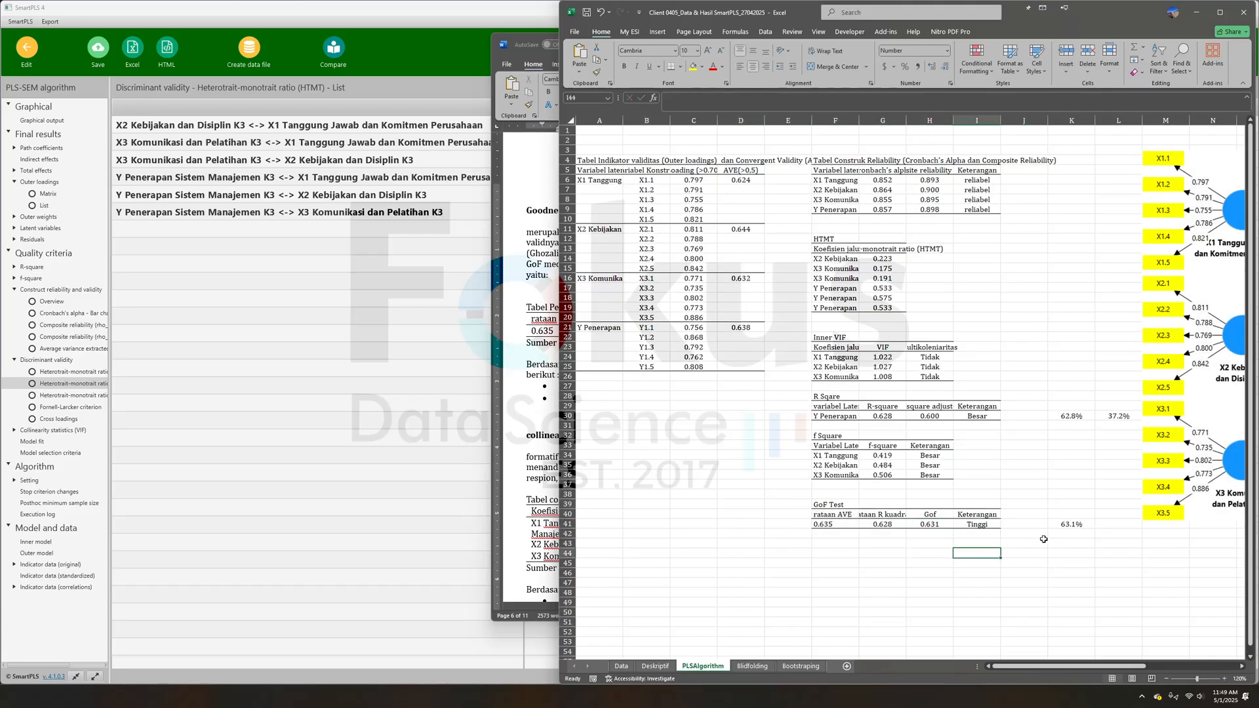
click(1072, 524)
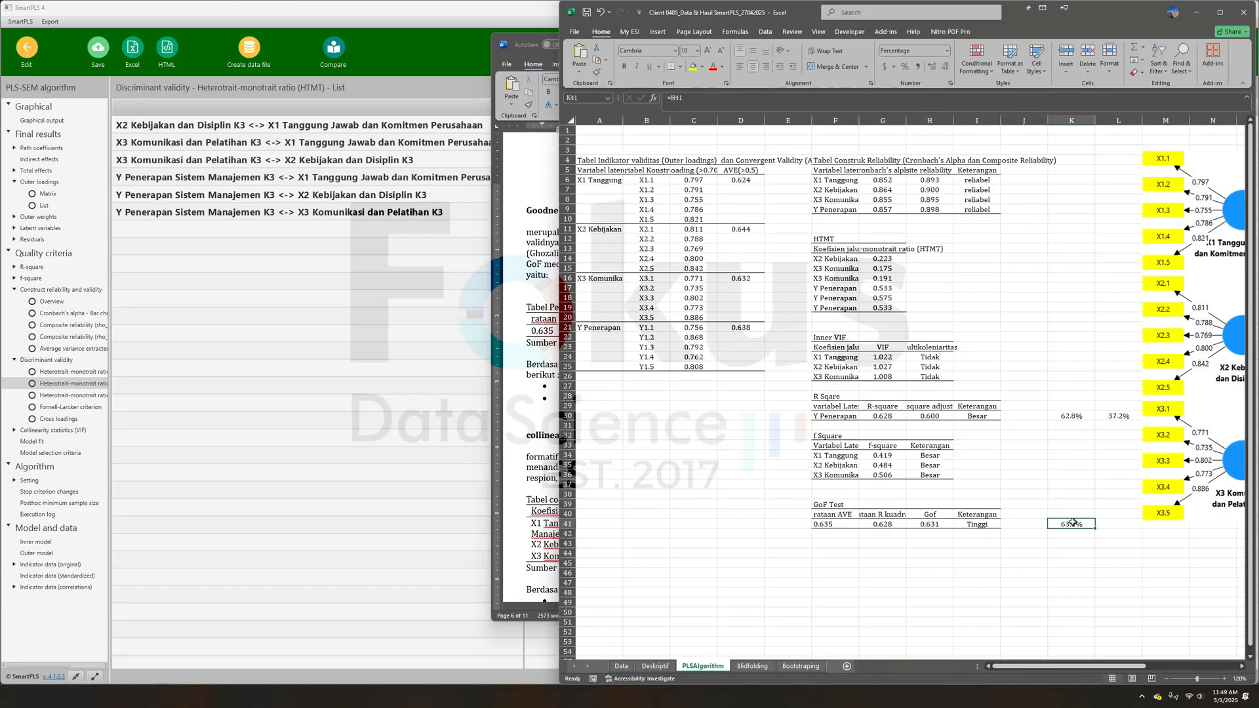
click(943, 525)
click(977, 525)
- Recheck the GoF section in the Word report and view the full path diagram on the Excel workbook's PLSAlgorithm sheet
click(517, 472)
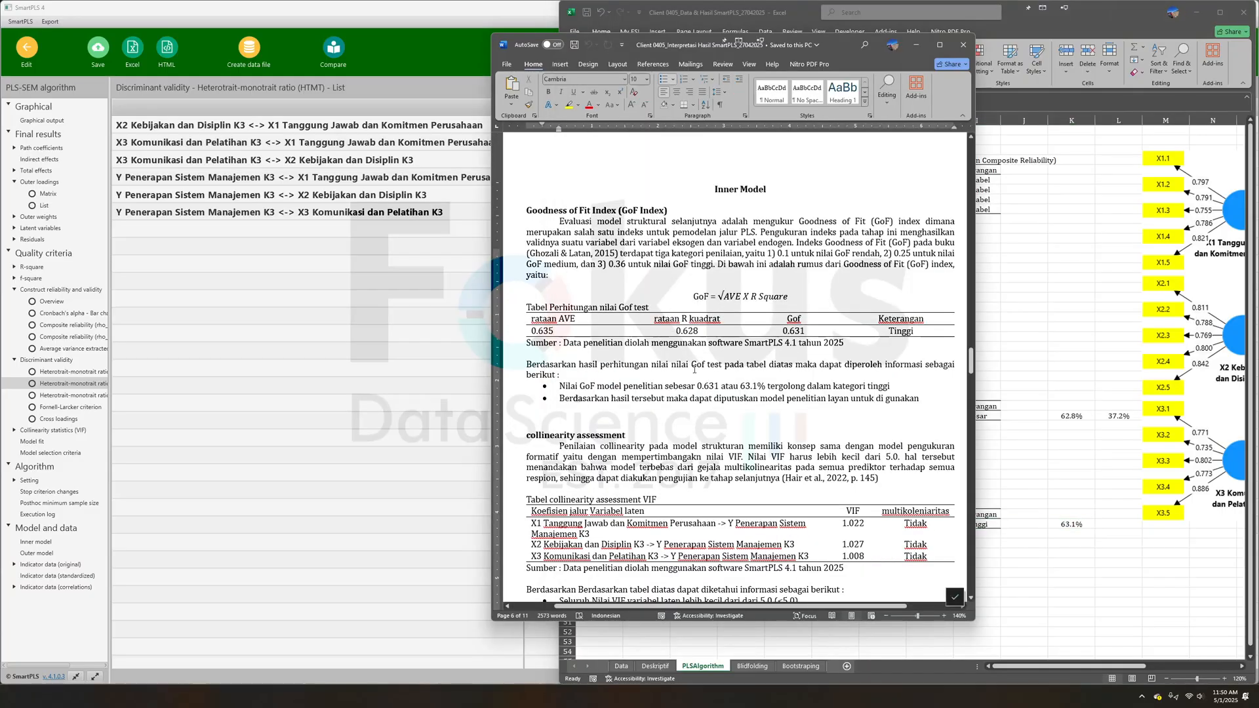
scroll(718, 512, up, 3)
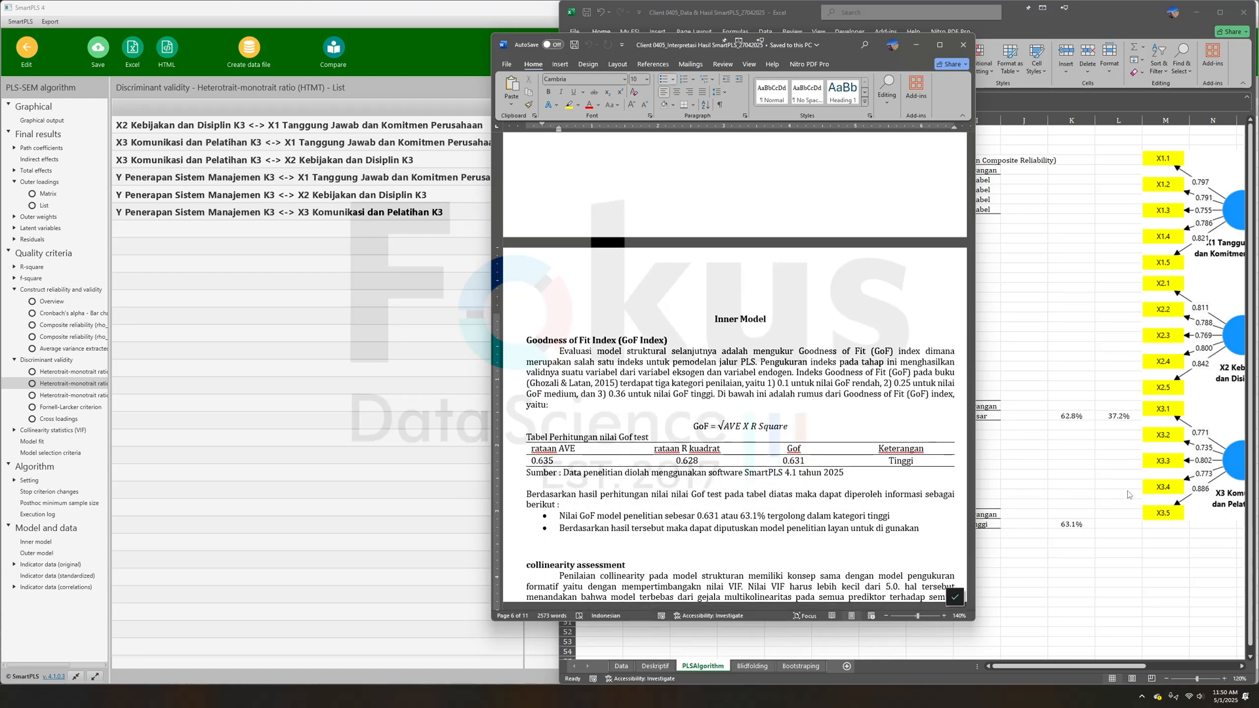
click(1132, 490)
drag(1030, 667, 1122, 667)
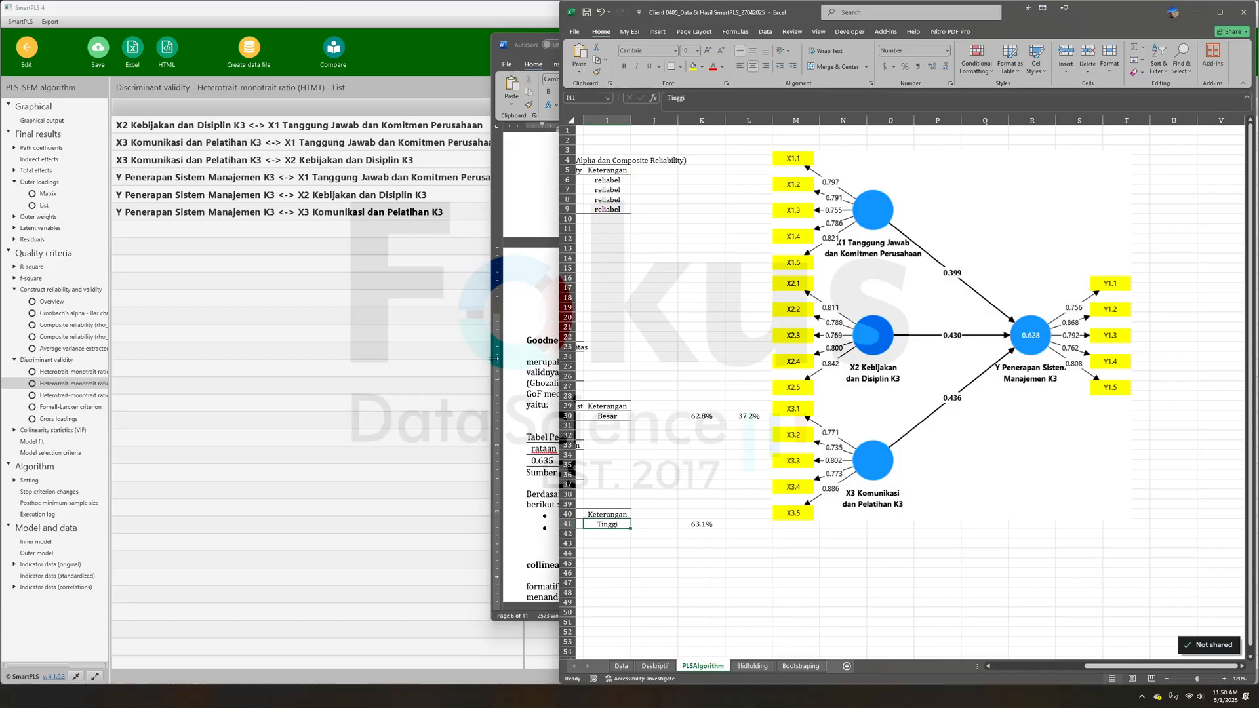
- Review the Word report's collinearity assessment section and display SmartPLS's inner model VIF values as a matrix and a list
click(525, 389)
scroll(712, 538, down, 10)
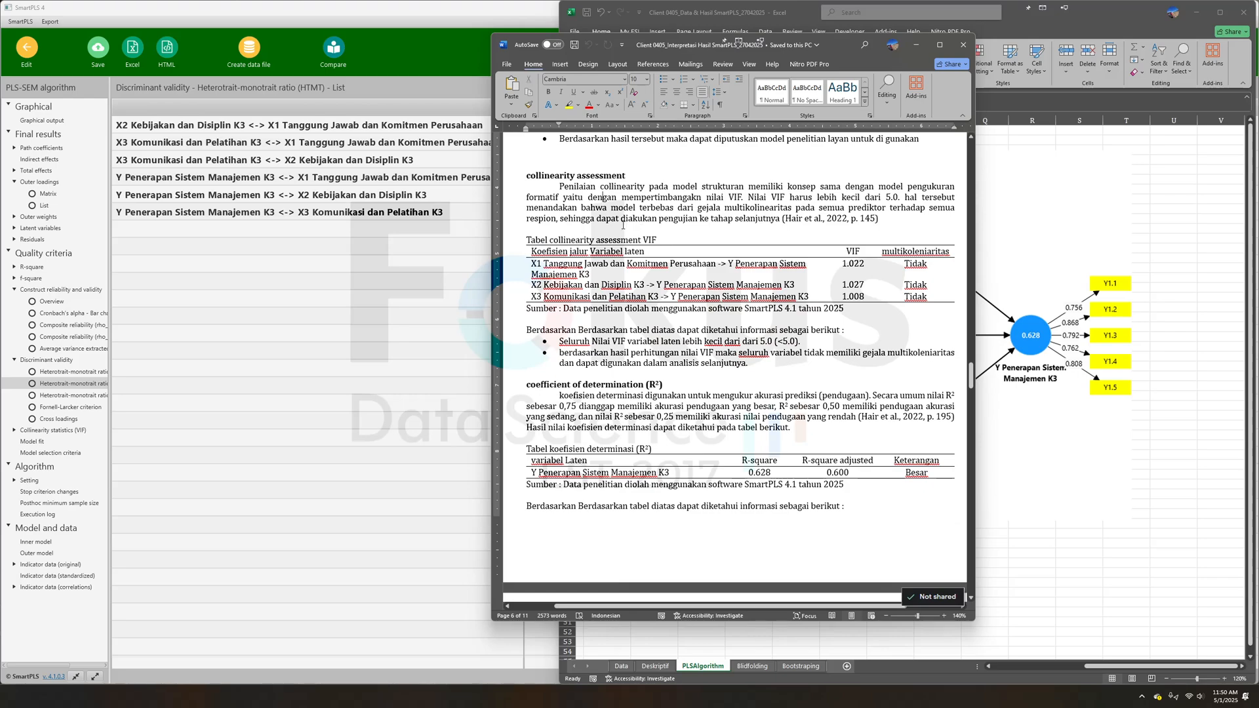
click(44, 432)
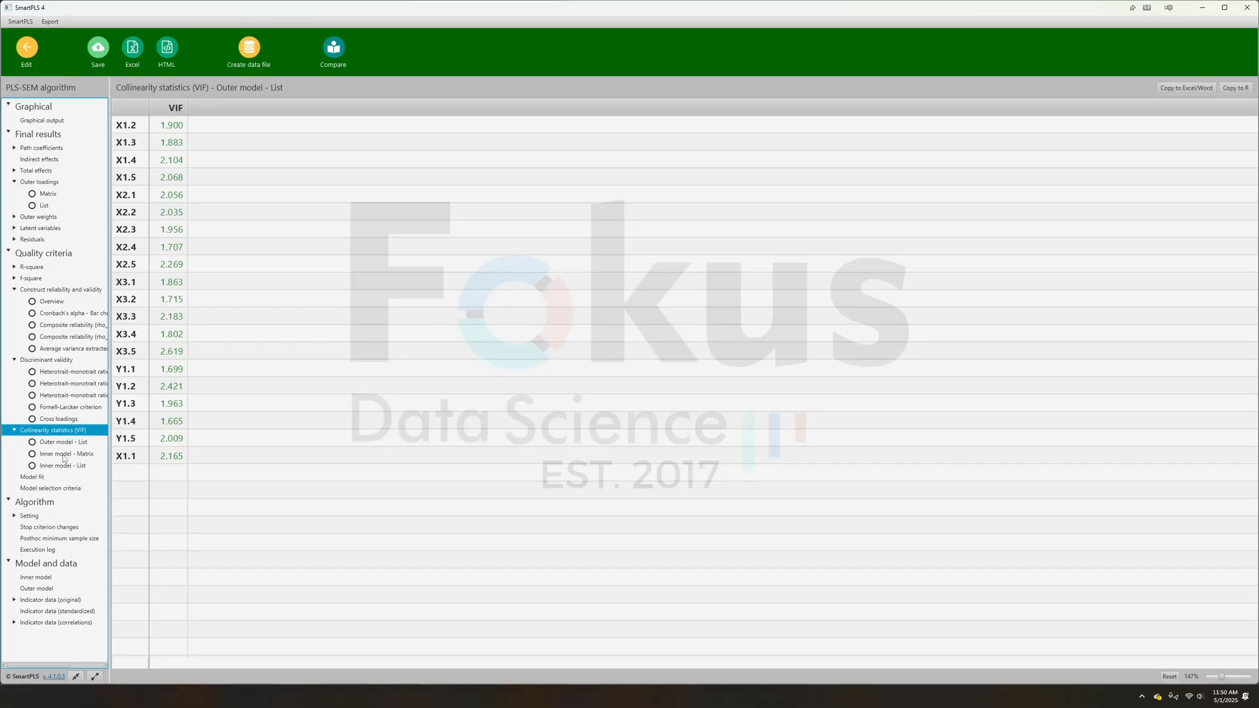
click(66, 454)
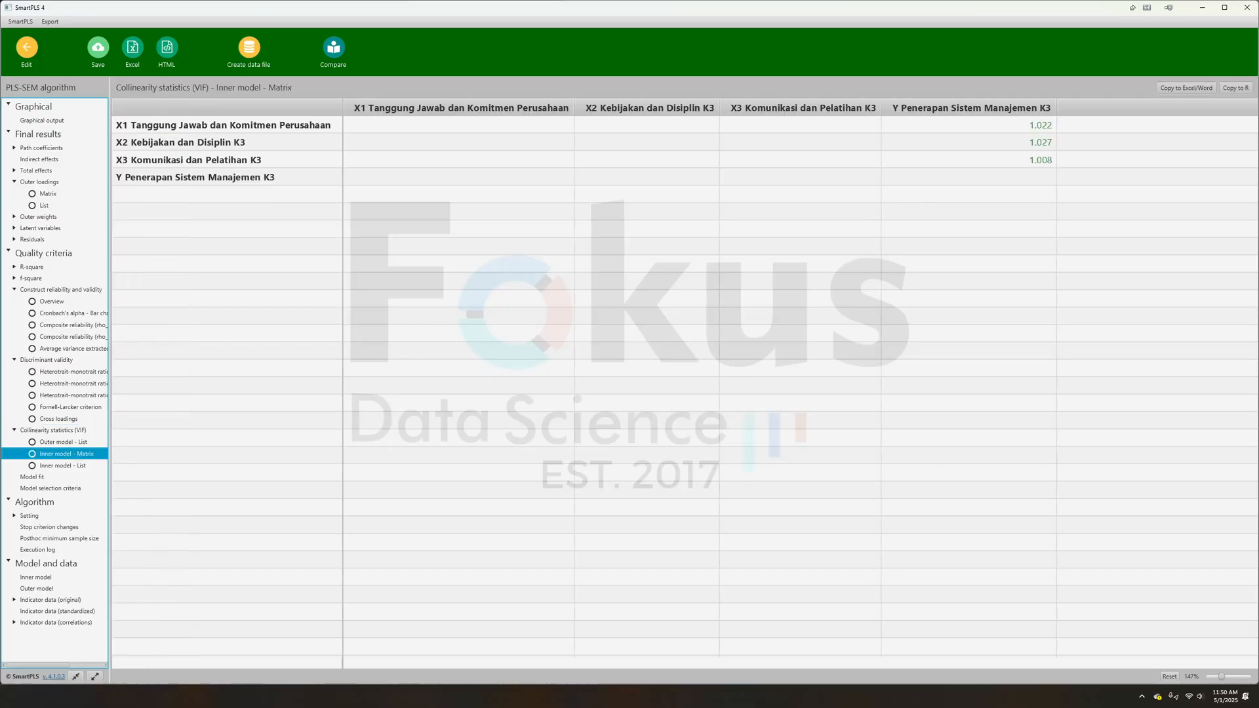
click(83, 468)
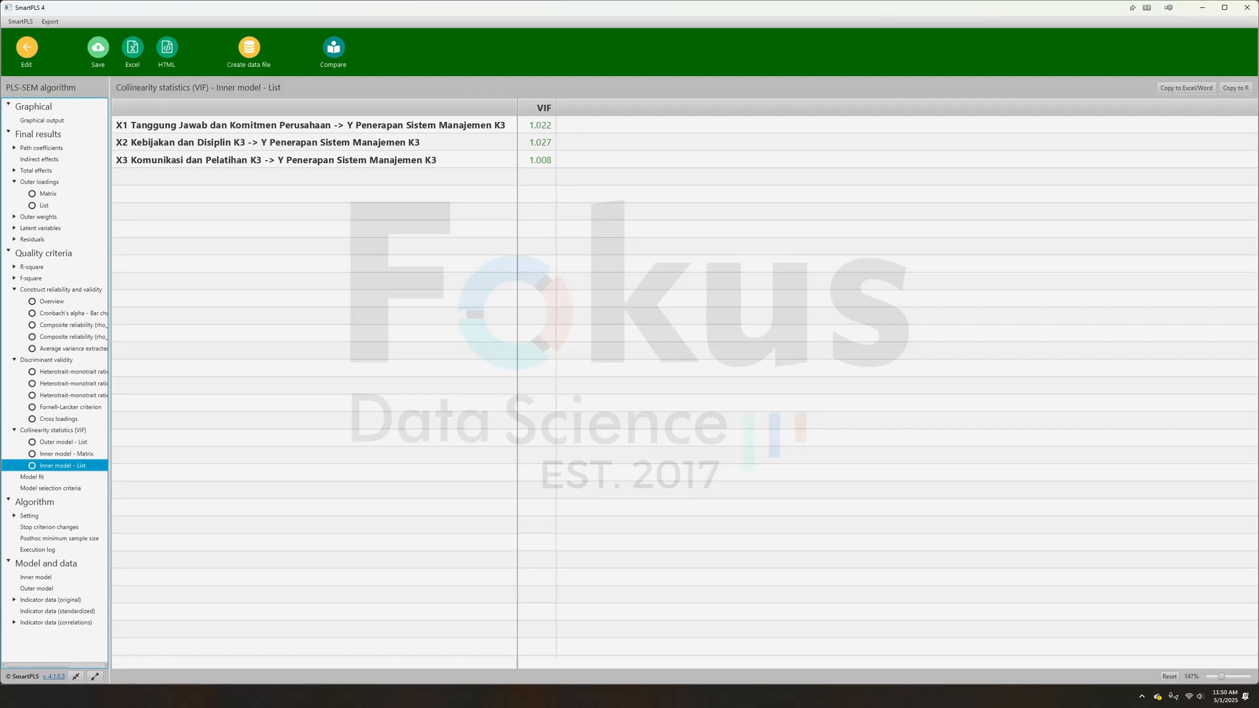
- Switch back to the Word report and examine the coefficient of determination (R²) section and its table
key(alt+Tab)
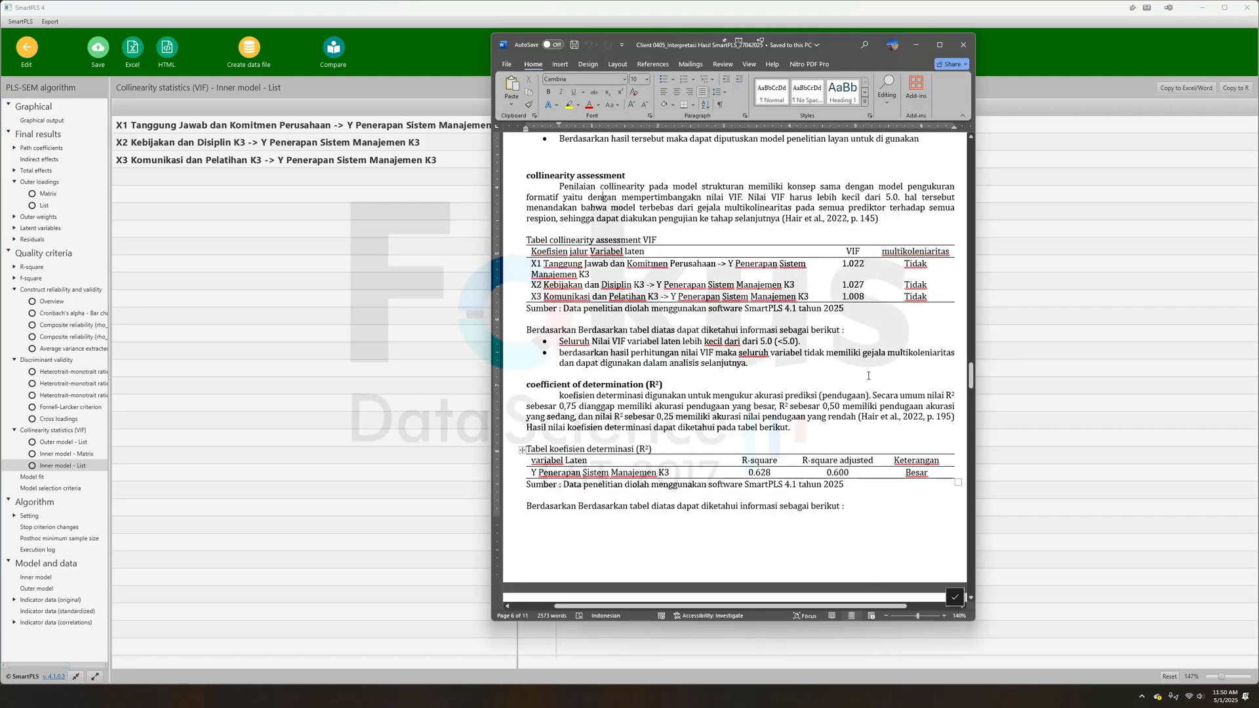
scroll(703, 405, down, 2)
scroll(703, 405, down, 3)
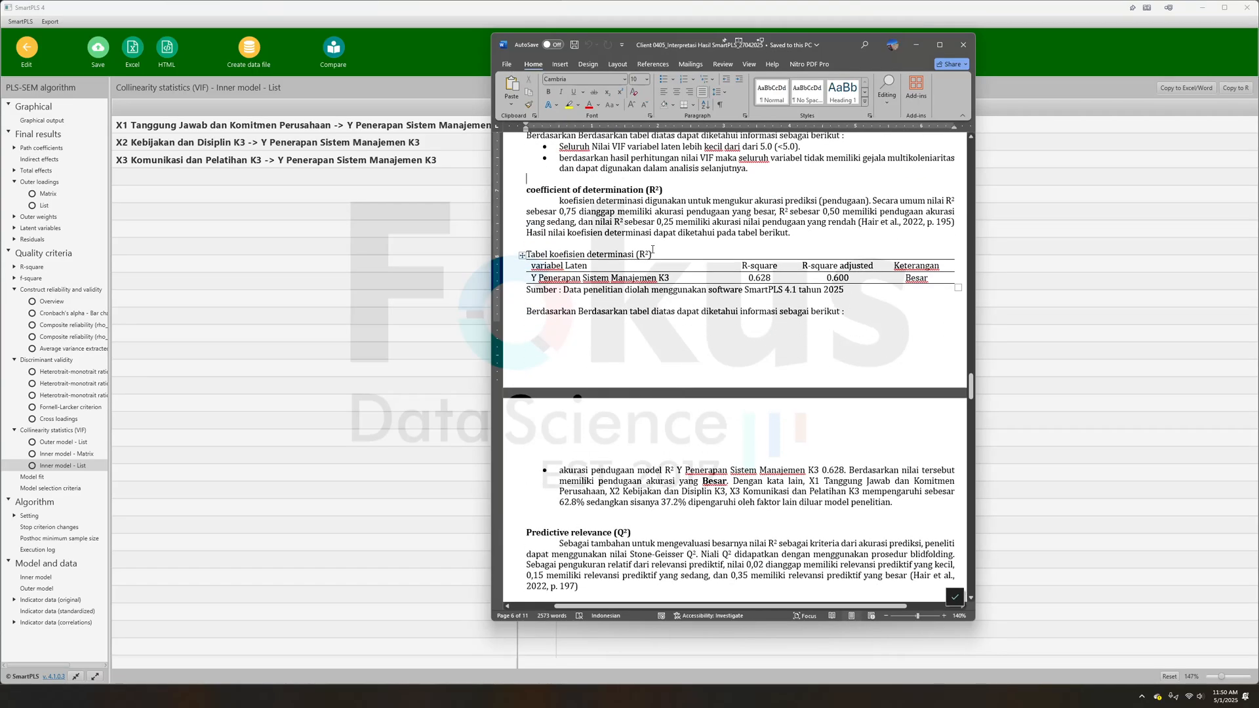
drag(540, 188, 637, 191)
click(630, 245)
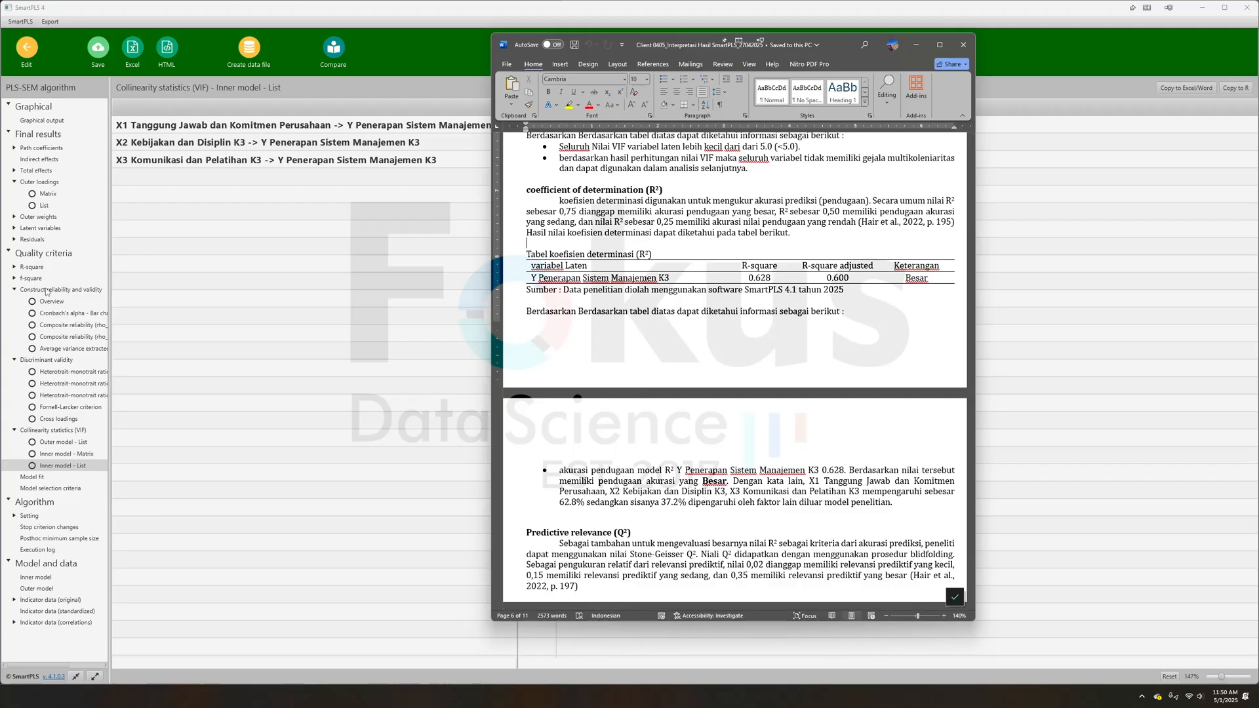
- Display SmartPLS's R-square overview and compare it with the outer model path diagram in the Word report
click(50, 269)
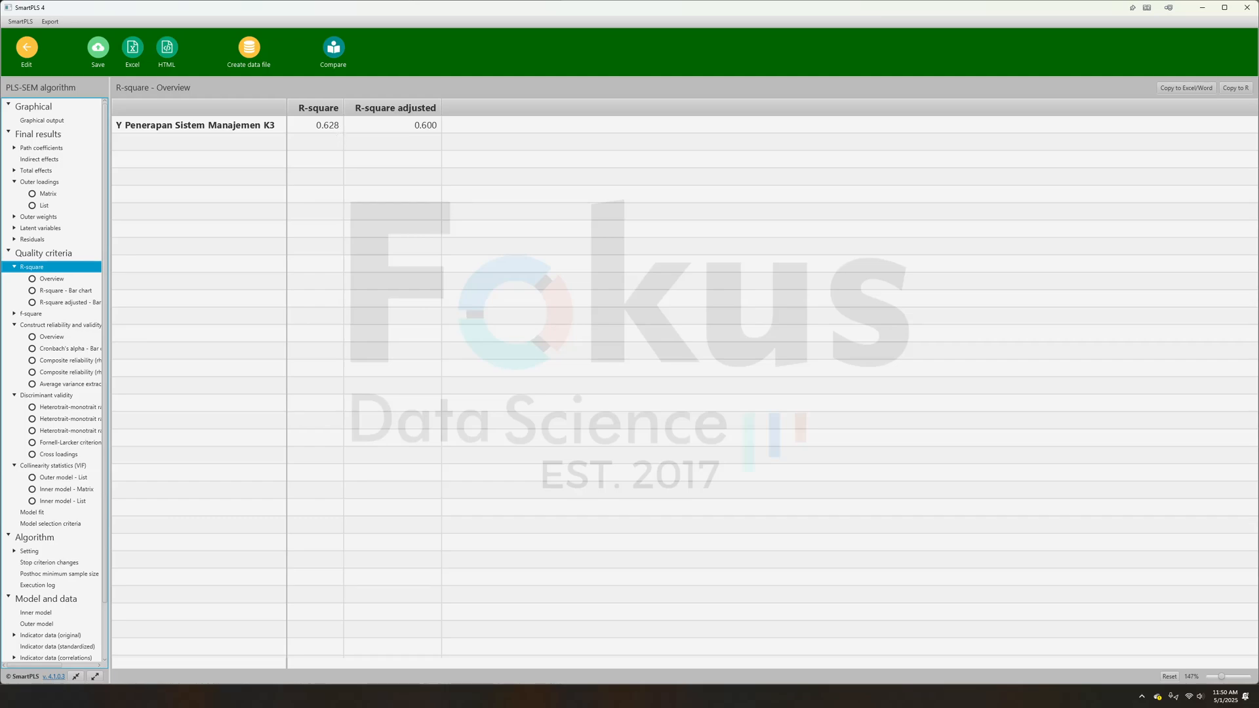
key(alt+Tab)
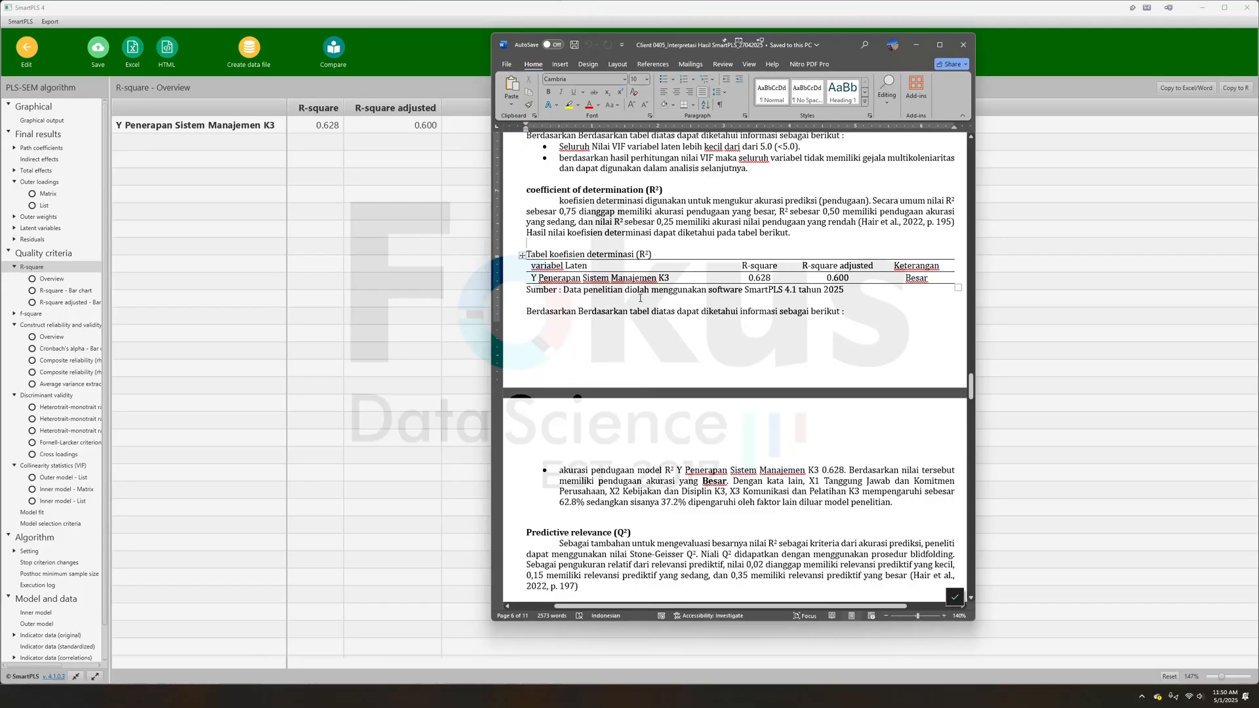
scroll(696, 332, up, 20)
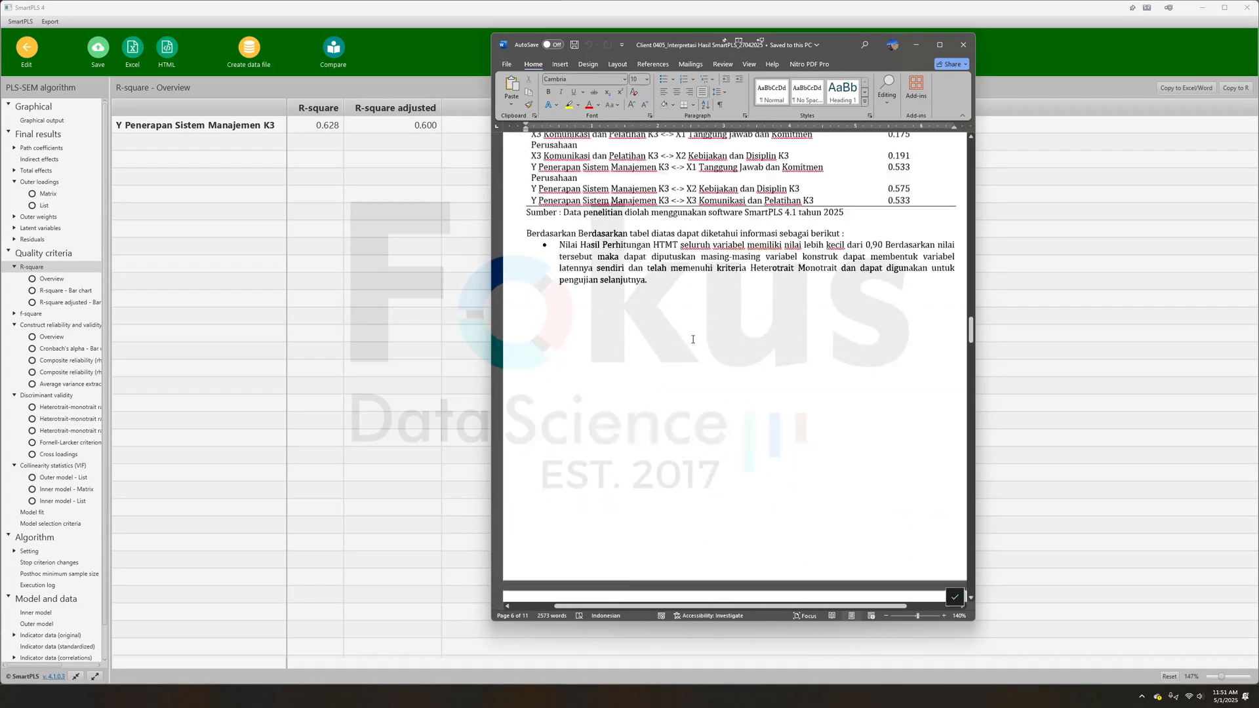
scroll(696, 332, up, 10)
scroll(623, 244, down, 4)
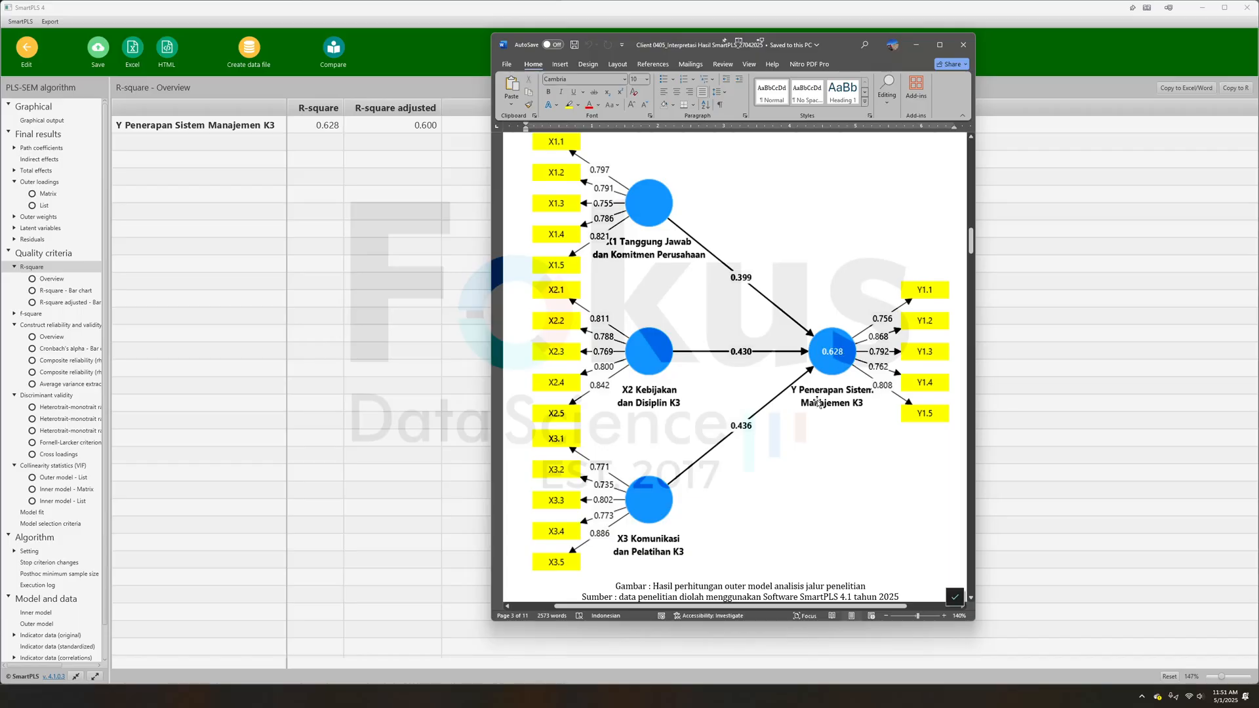
- Return from the path diagram to the report's coefficient of determination (R²) table, passing the HTMT and collinearity sections
scroll(806, 425, down, 7)
scroll(806, 425, down, 10)
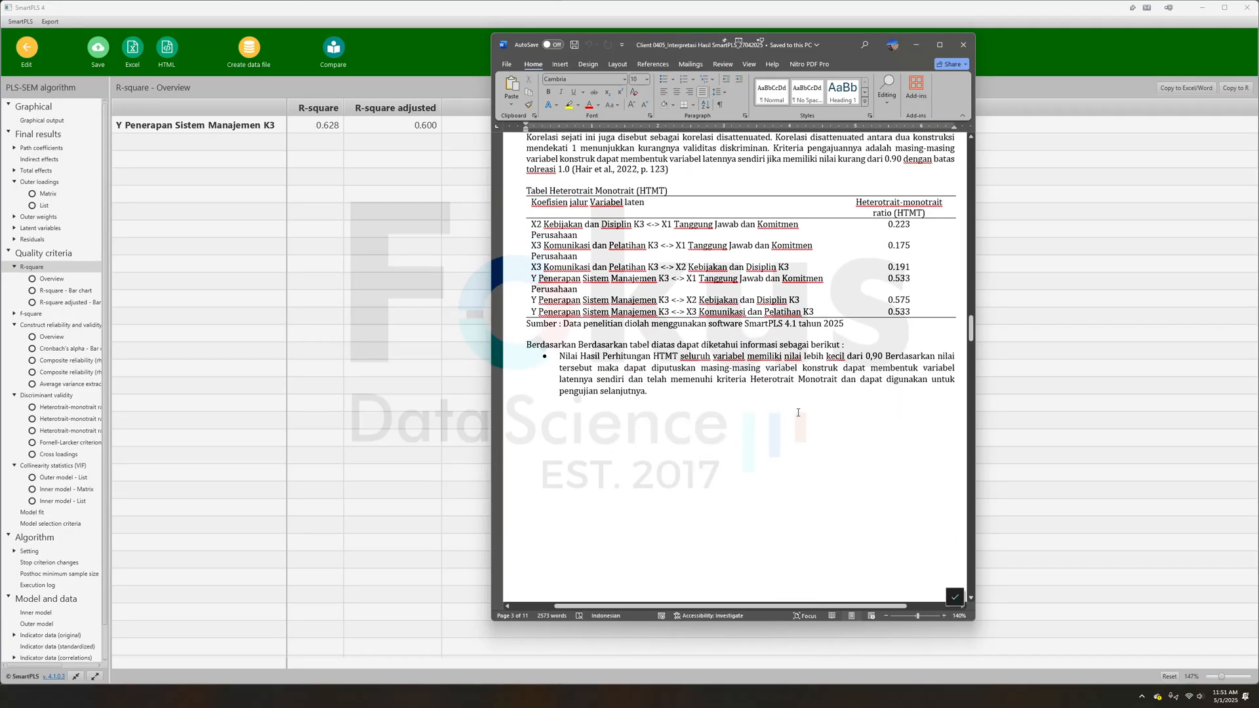
scroll(801, 427, down, 5)
scroll(790, 430, down, 8)
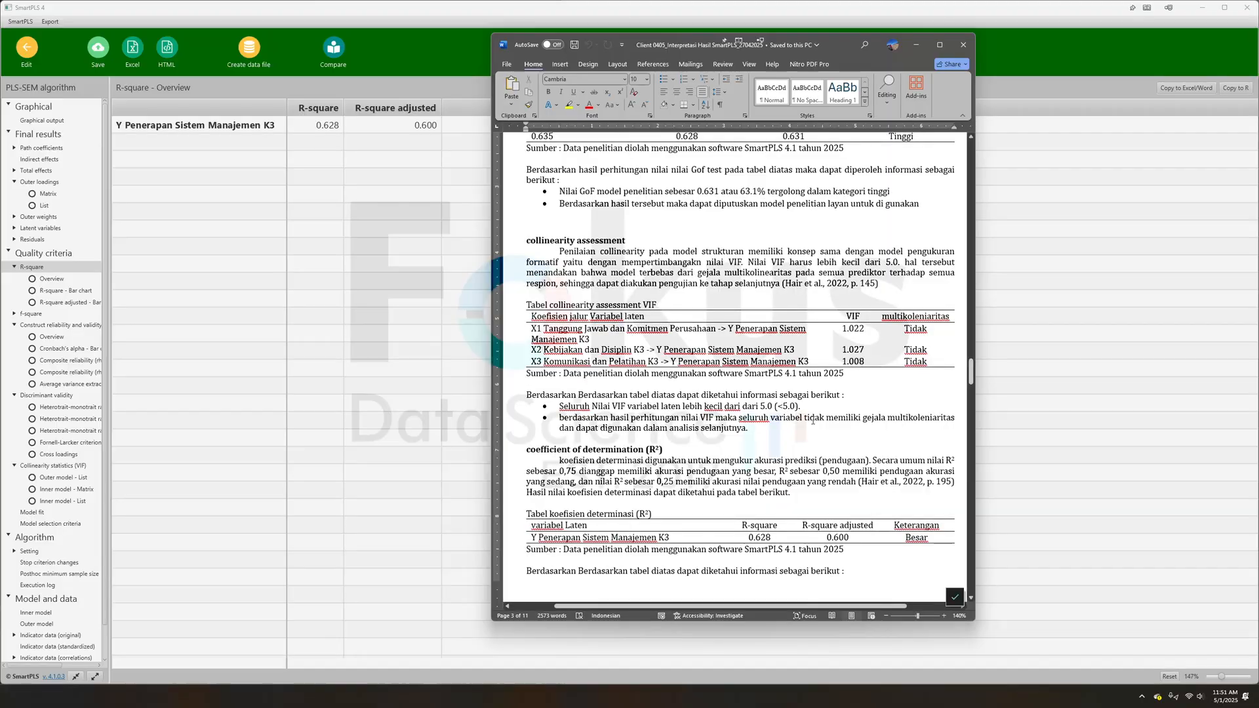
scroll(833, 288, up, 4)
scroll(834, 288, down, 12)
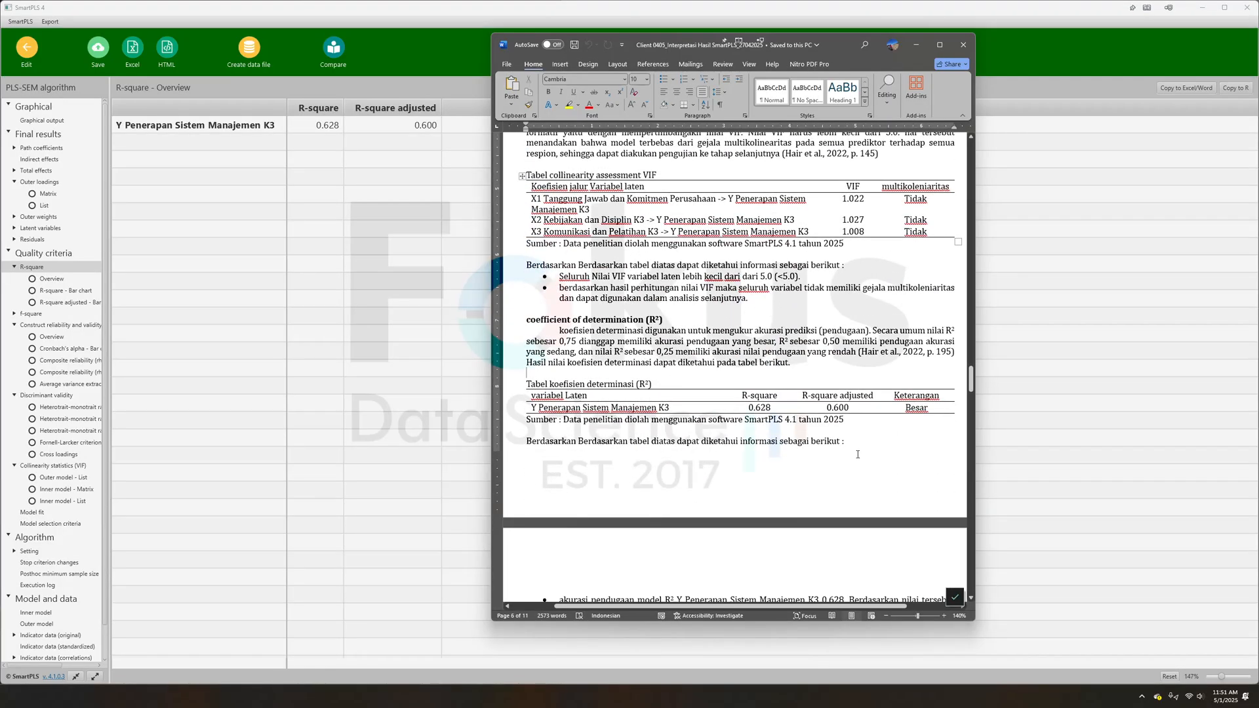
- Read the report's Predictive relevance (Q²) section and the introduction of its Efect size (f²) section
scroll(844, 367, down, 3)
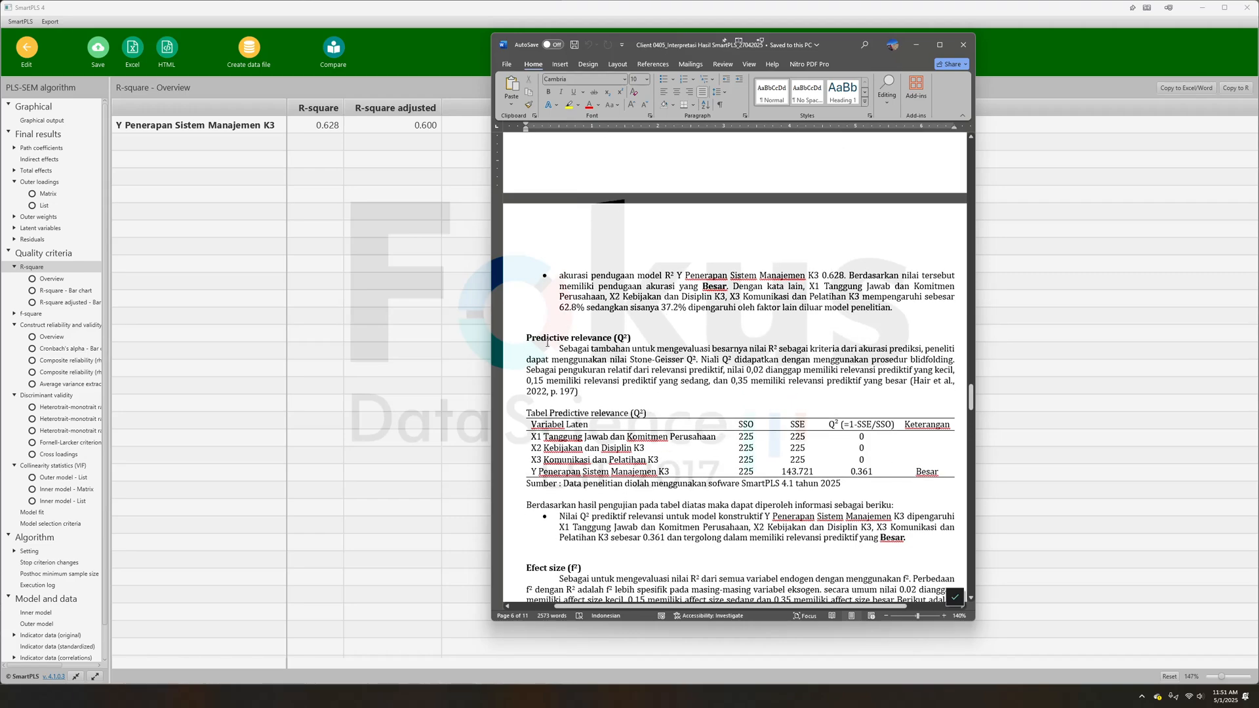
drag(528, 336, 712, 349)
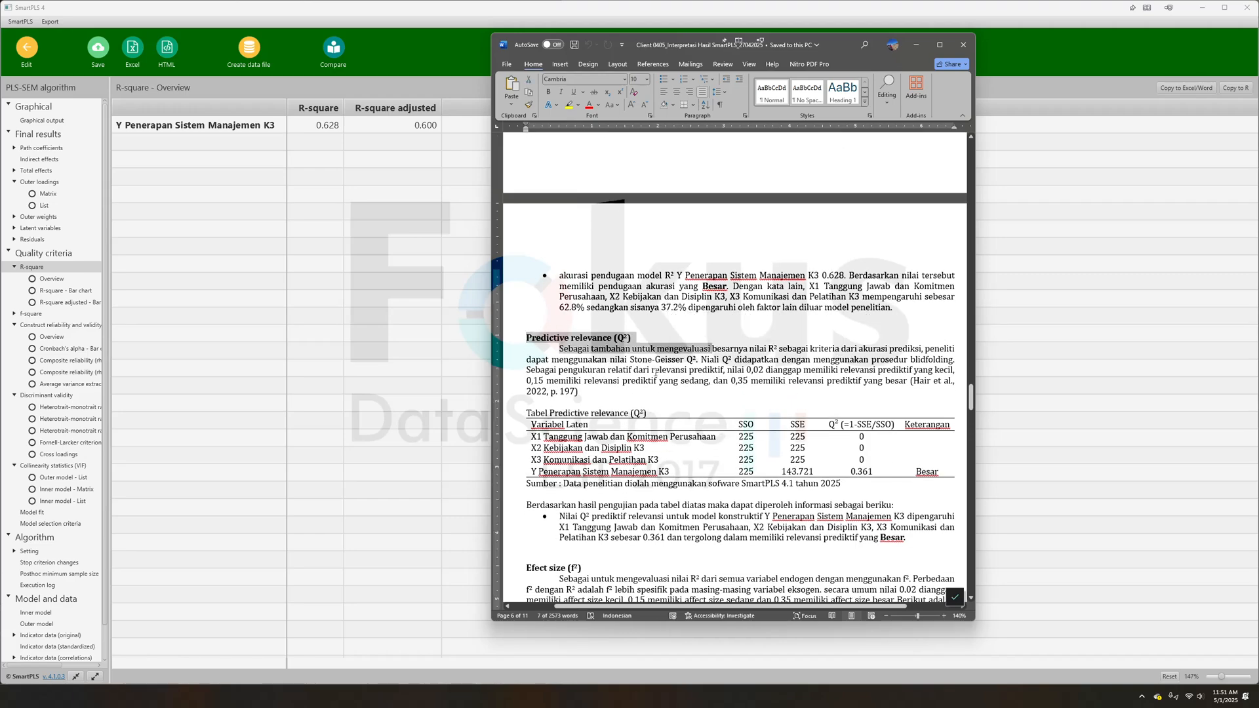
scroll(626, 403, down, 3)
drag(528, 375, 579, 397)
click(579, 398)
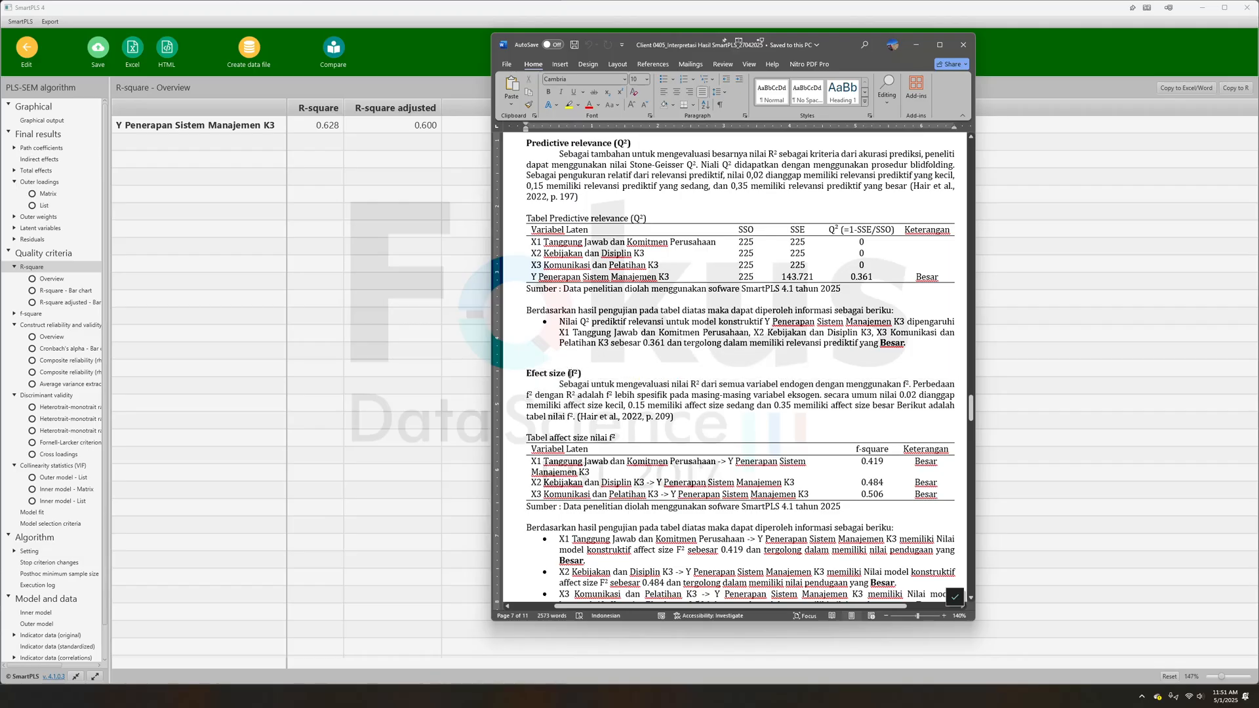
drag(549, 371, 580, 385)
click(603, 405)
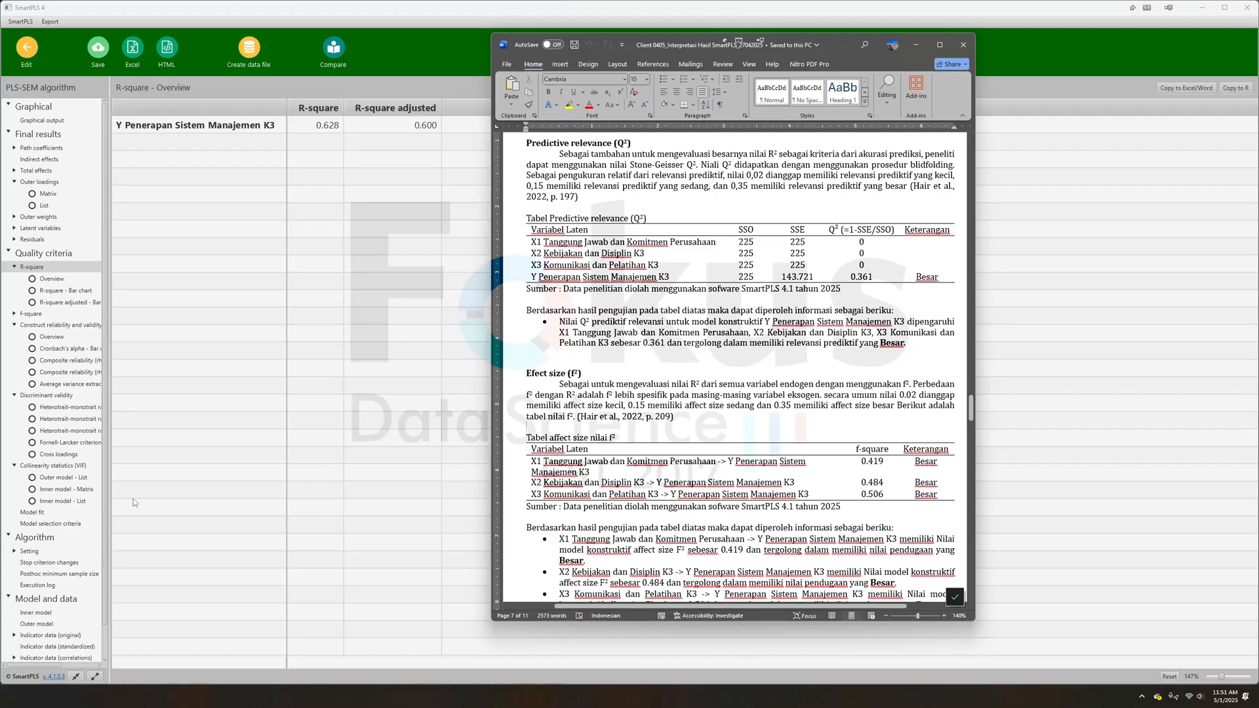
- Display SmartPLS's f-square results as a matrix and then as a list
click(30, 314)
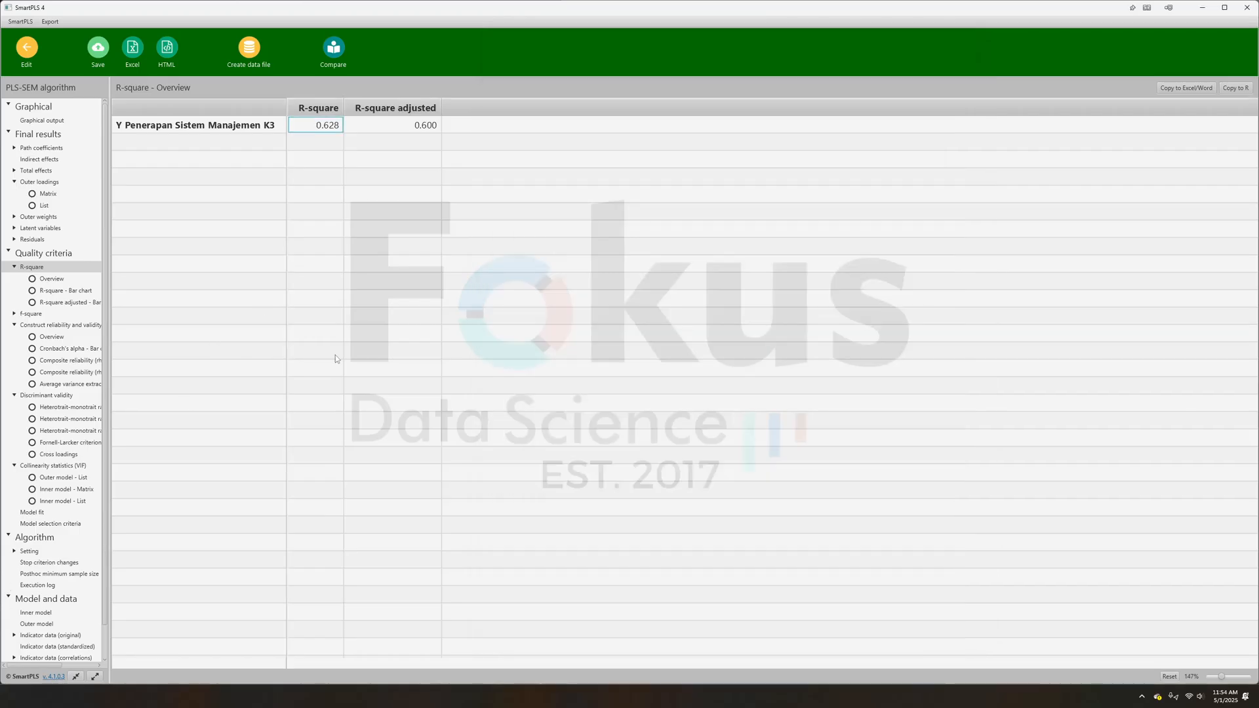
click(30, 314)
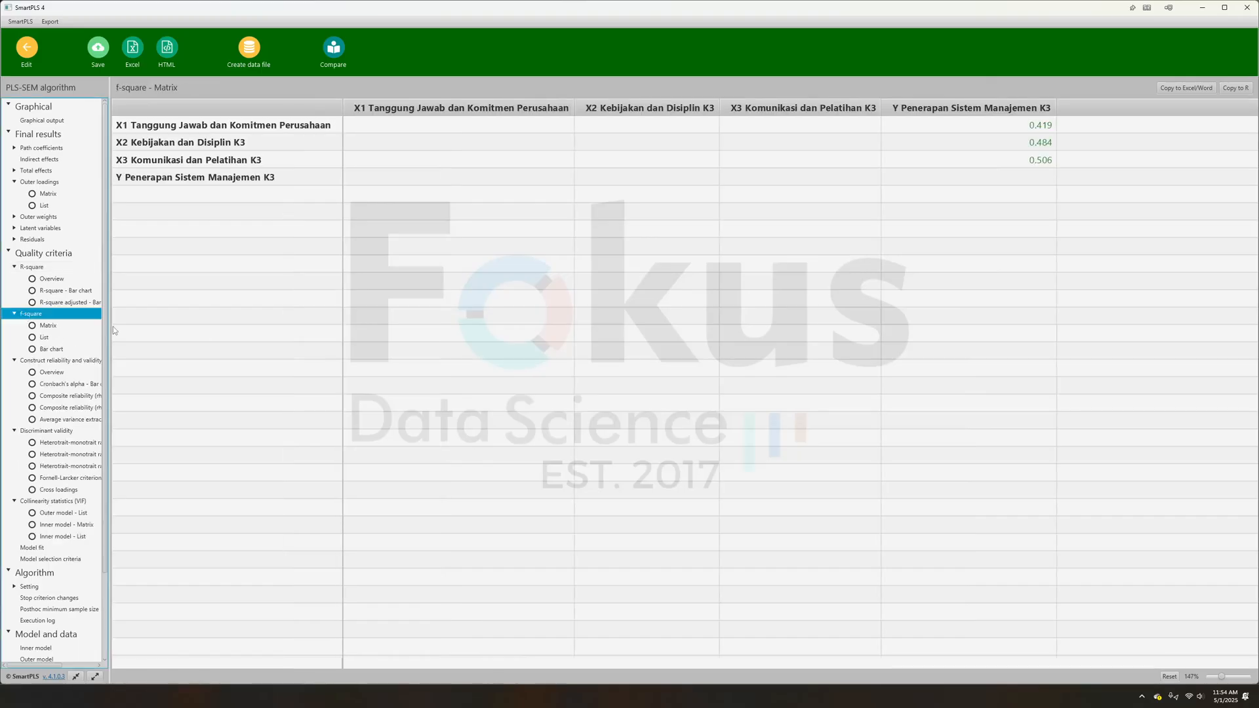
click(44, 338)
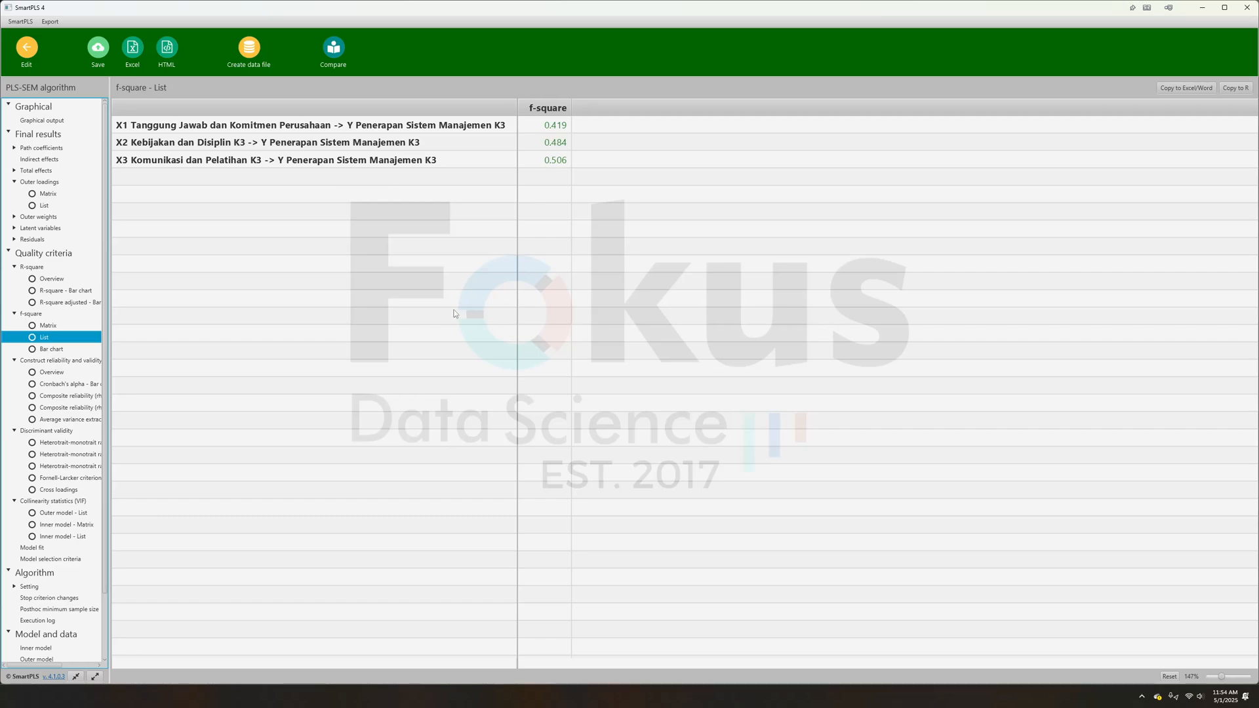
- Switch back to the Word report and compare the f² table's values and Keterangan ratings with the stated thresholds
key(alt+Tab)
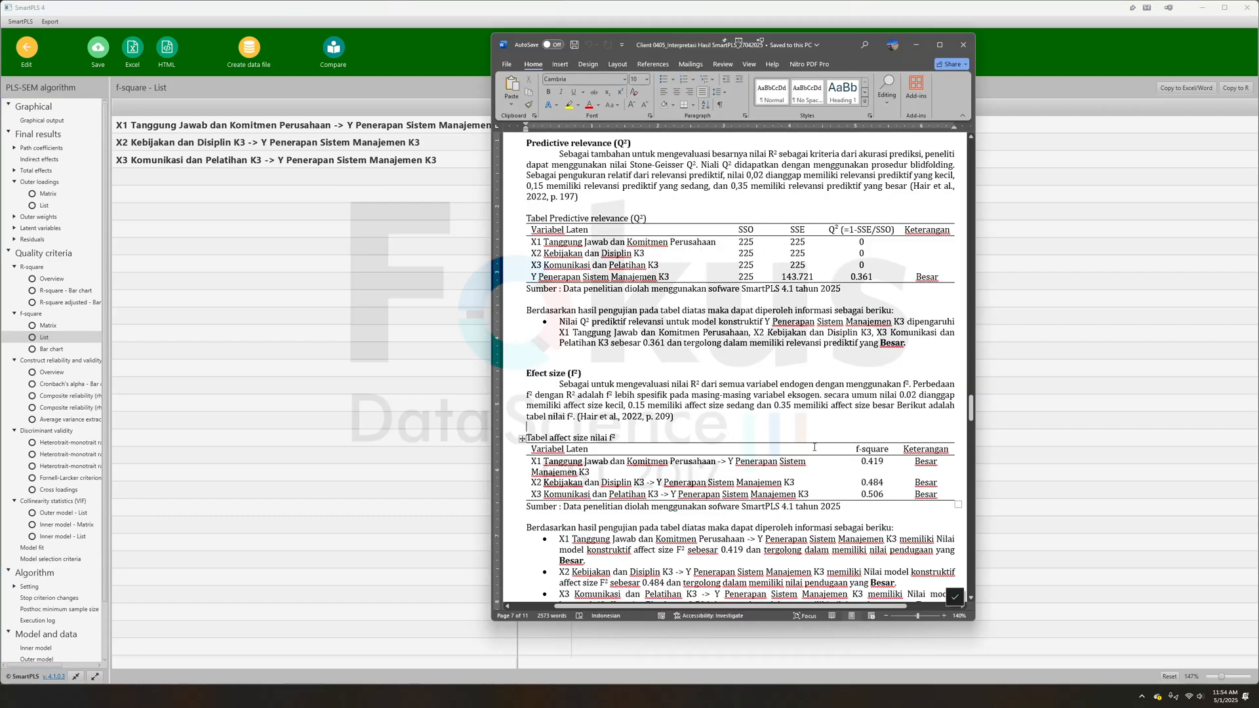
drag(857, 461, 876, 494)
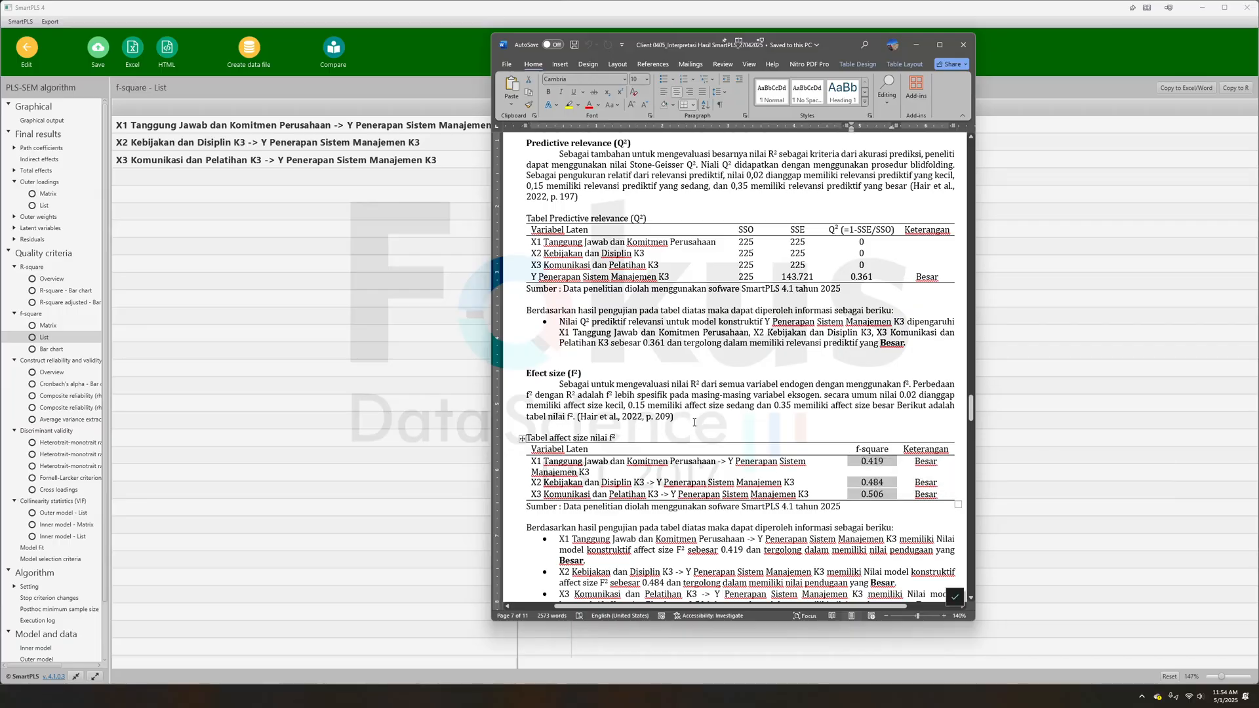
drag(675, 417, 610, 406)
click(929, 461)
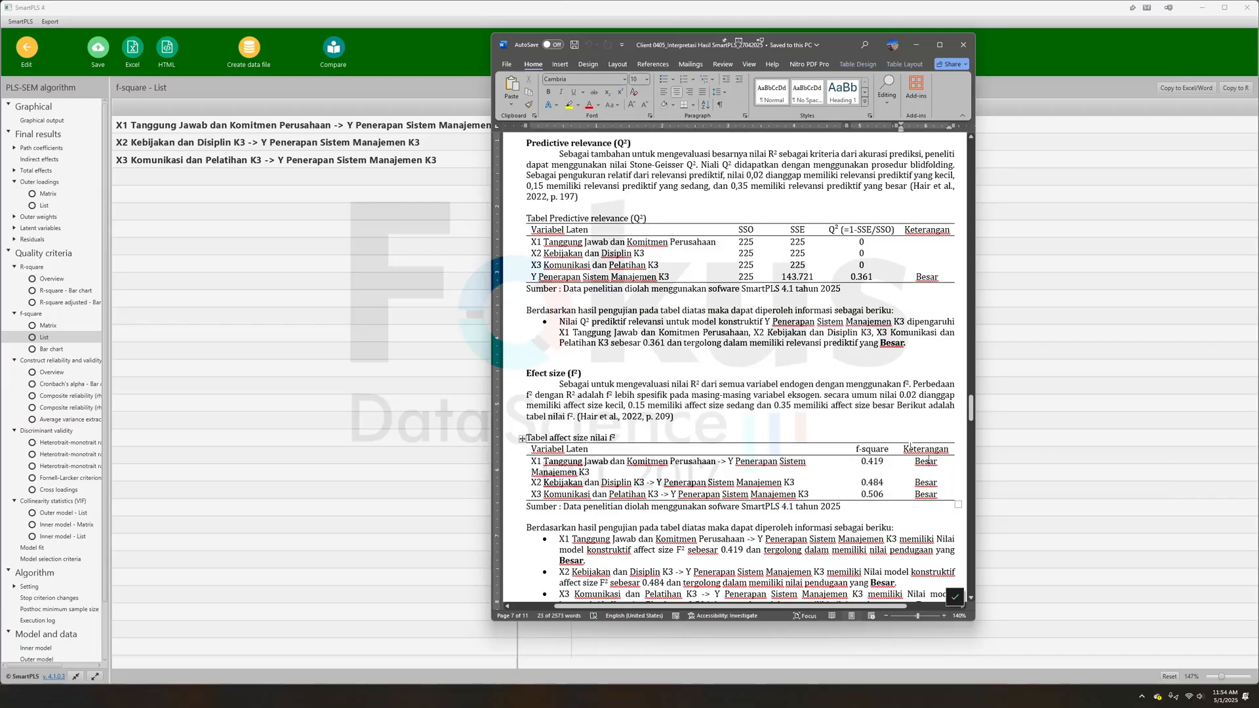
drag(928, 461, 917, 449)
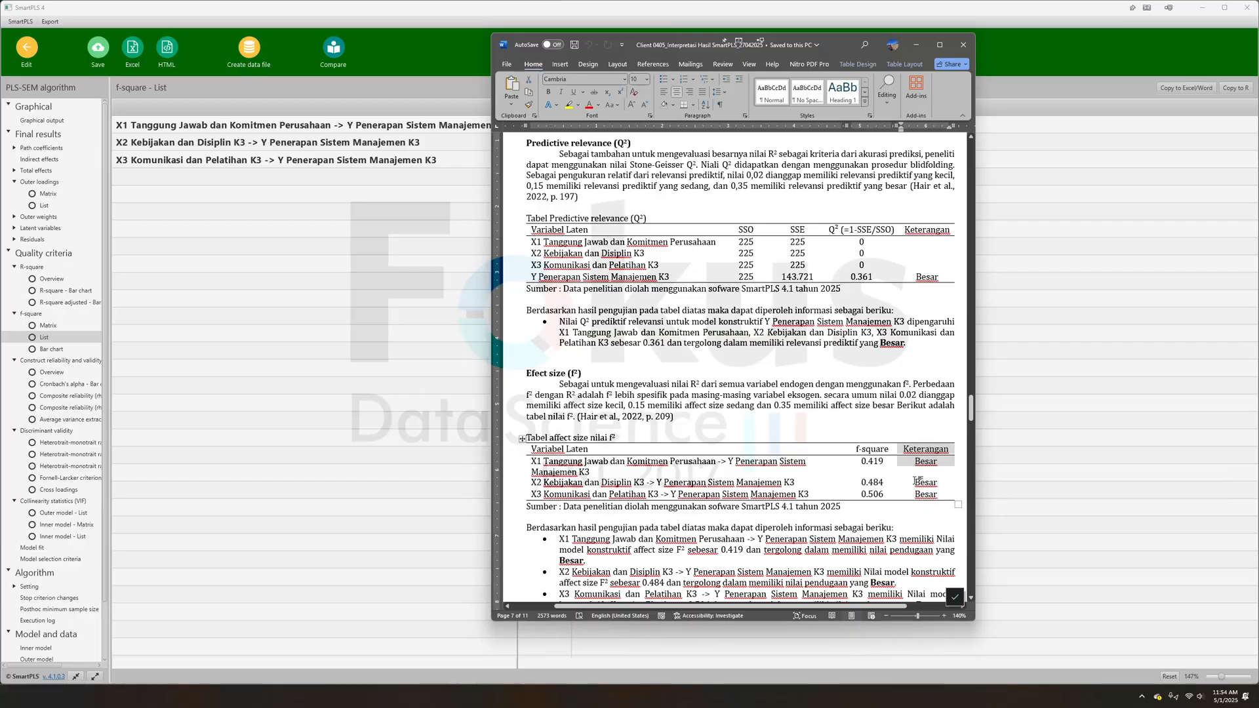
click(917, 483)
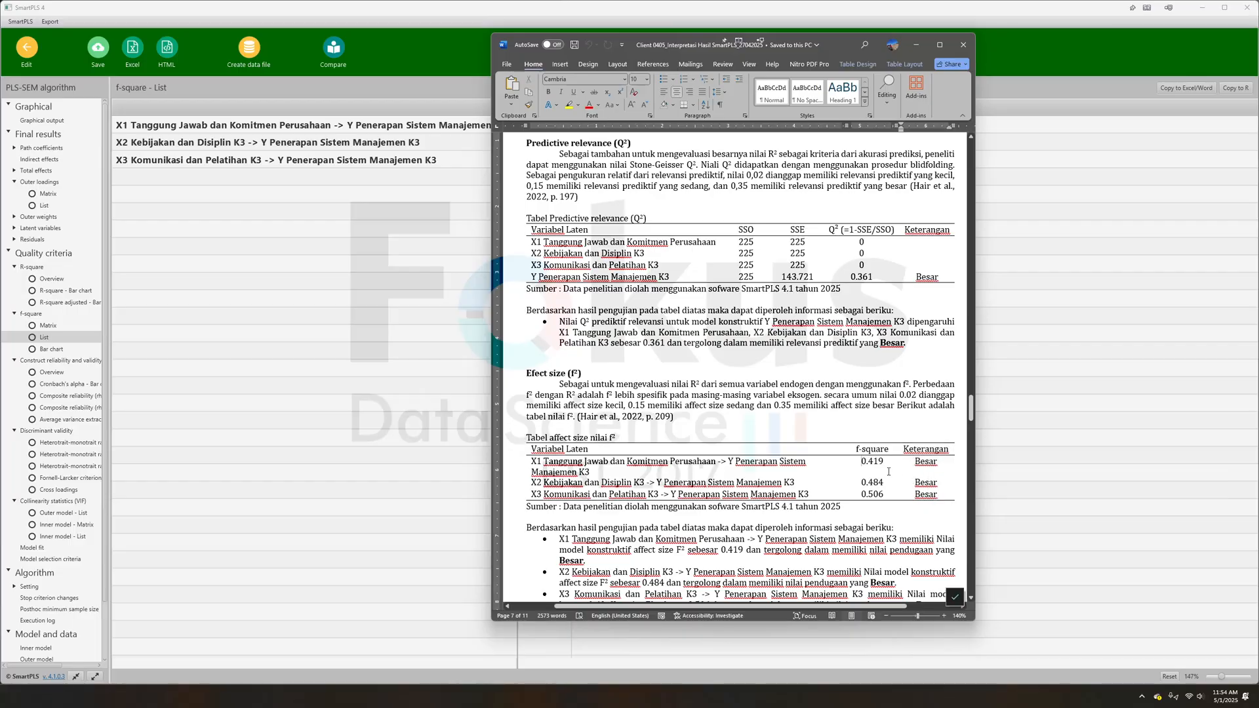
- Check the individual f² values and their interpretation bullets in the report, and revisit the Predictive relevance (Q²) section
double_click(881, 463)
click(879, 483)
scroll(706, 388, down, 4)
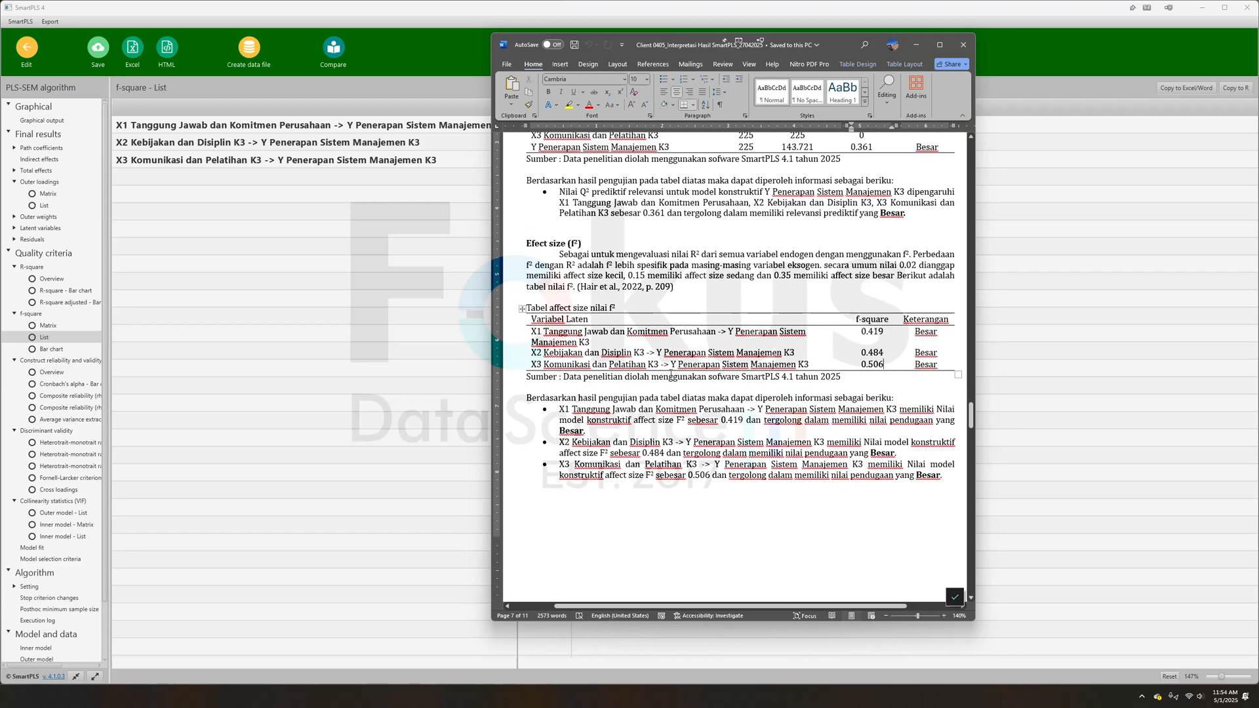
drag(660, 365, 721, 366)
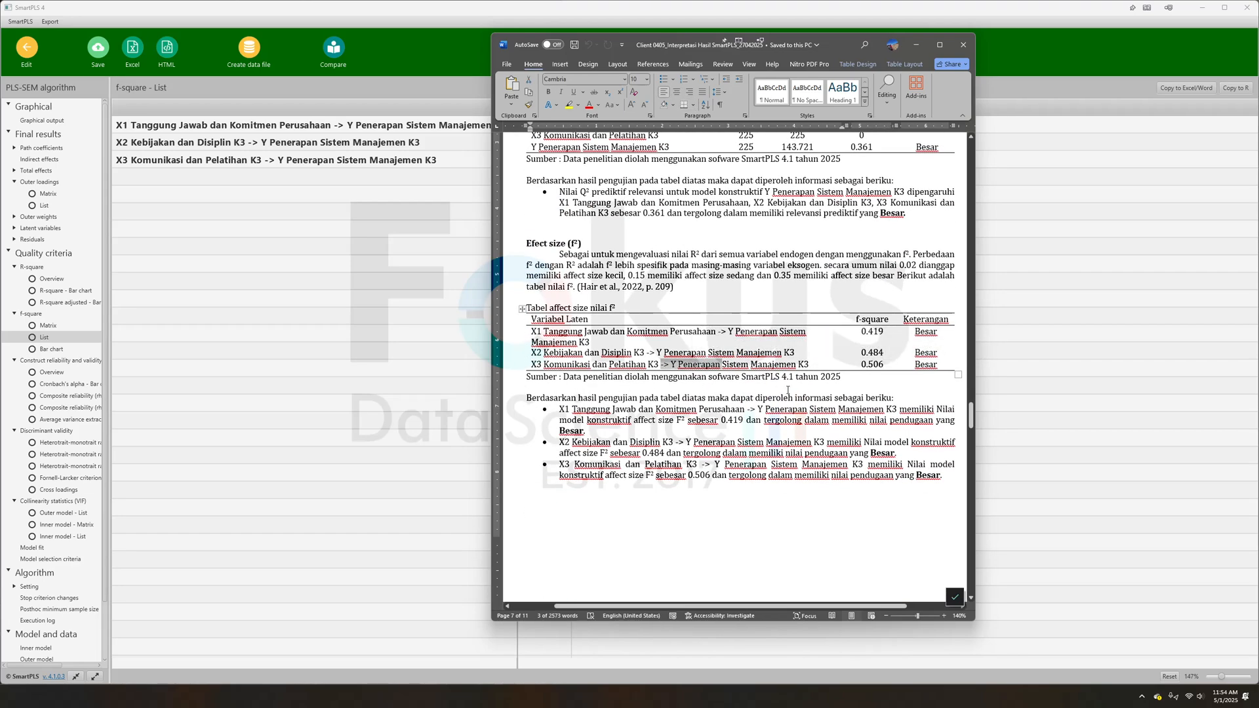
scroll(789, 389, down, 5)
scroll(611, 208, up, 8)
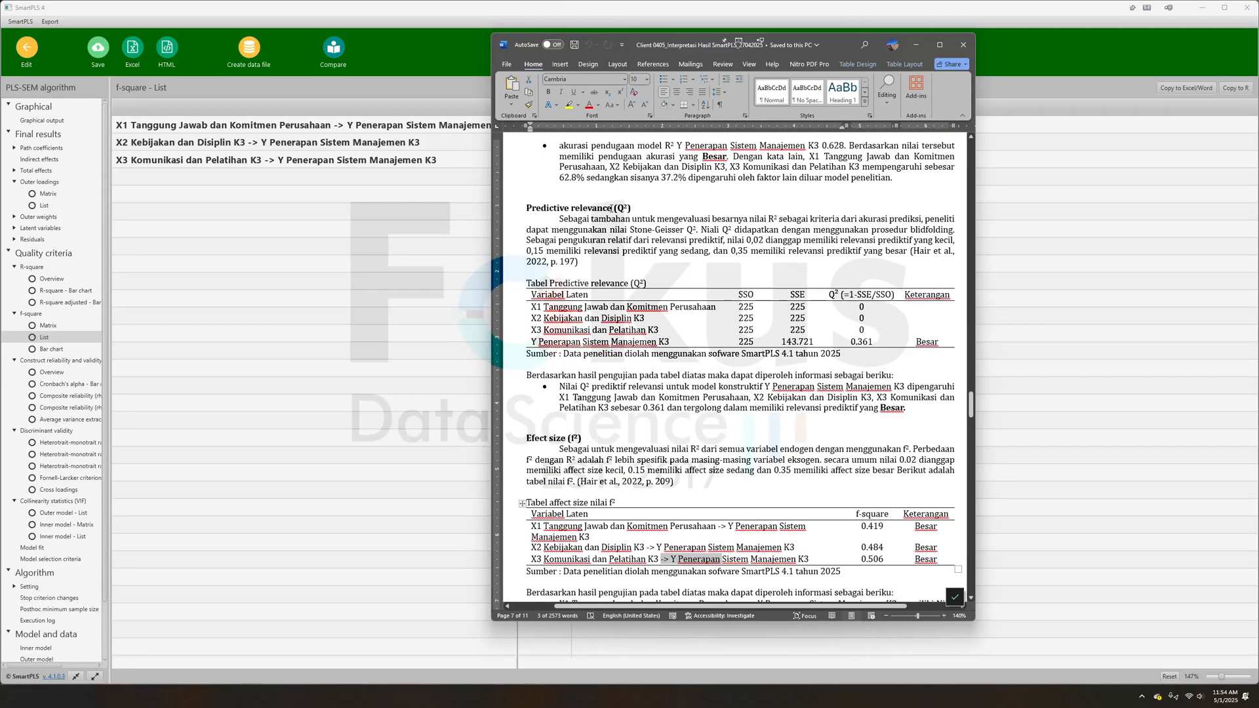
click(598, 211)
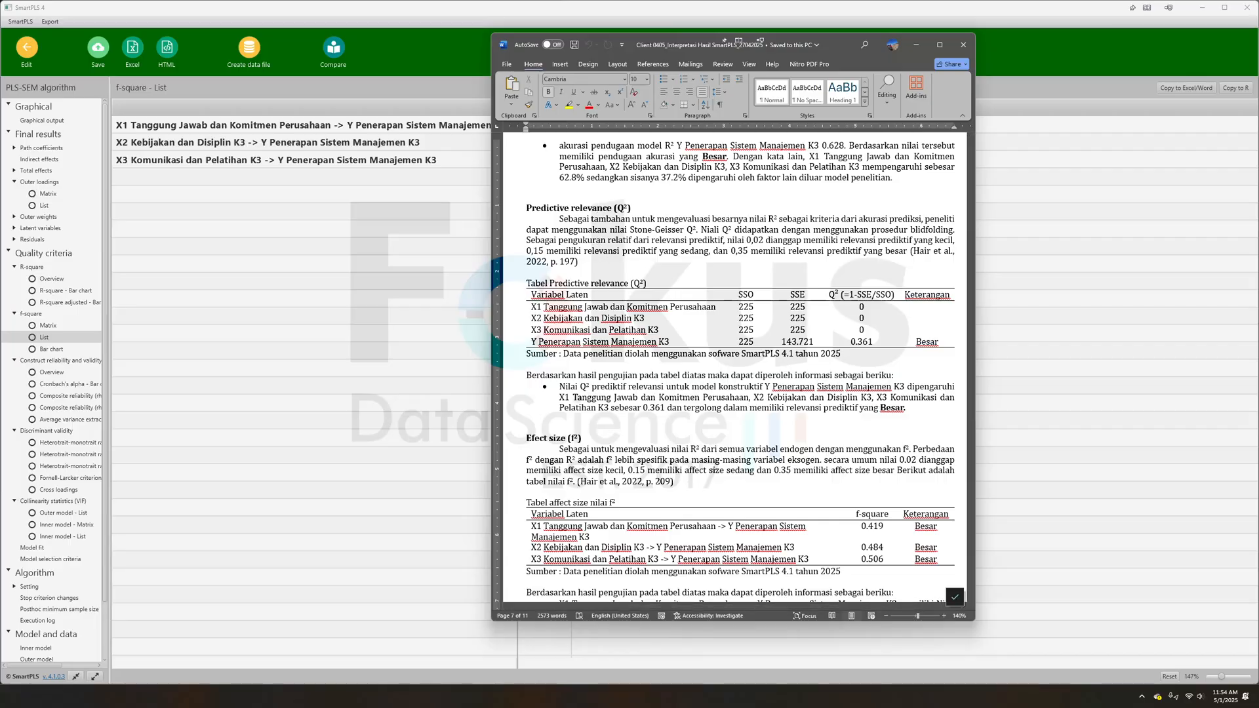
- Switch to SmartPLS and save the PLS-SEM results report in the contoh project under the name PLSAlgorithm
click(308, 294)
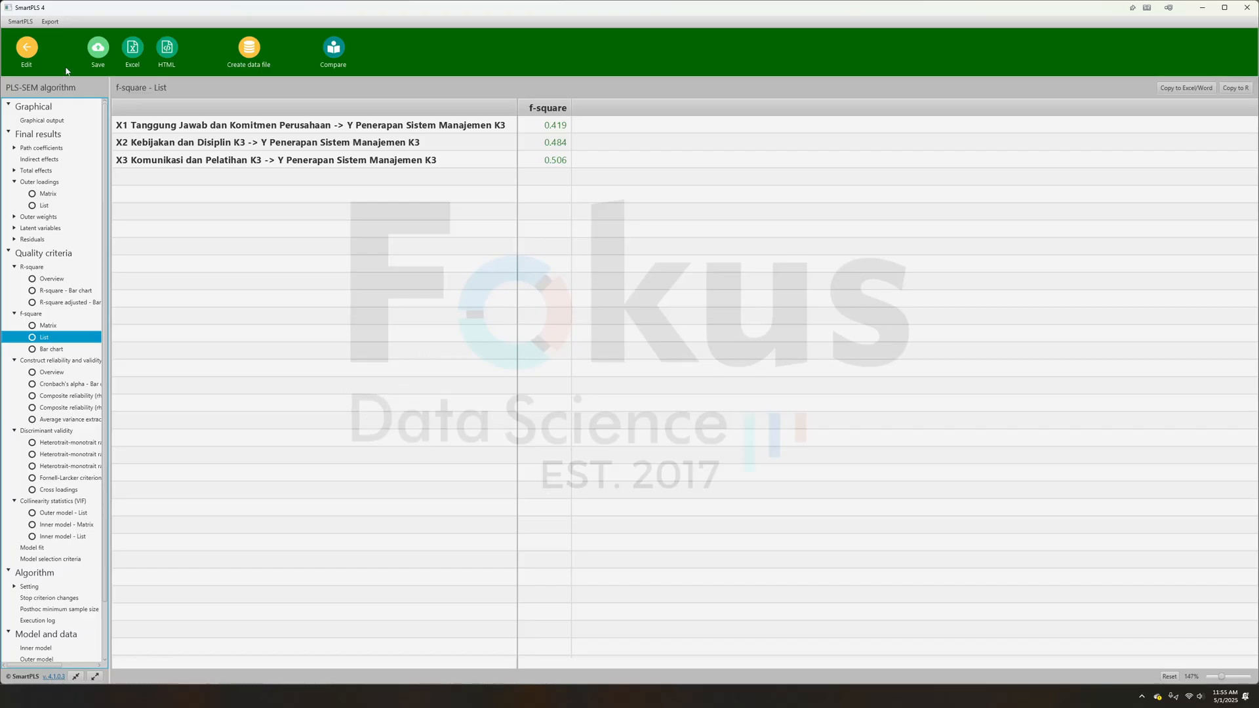
click(98, 47)
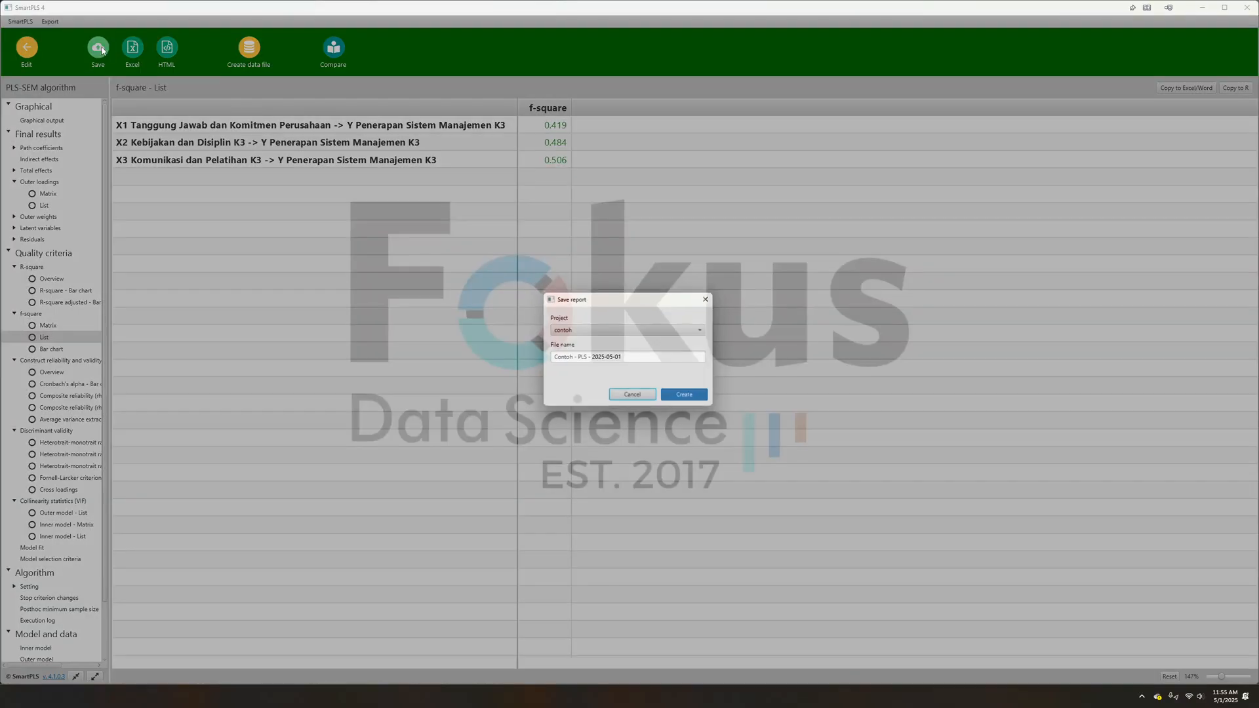
triple_click(568, 359)
key(BackSpace)
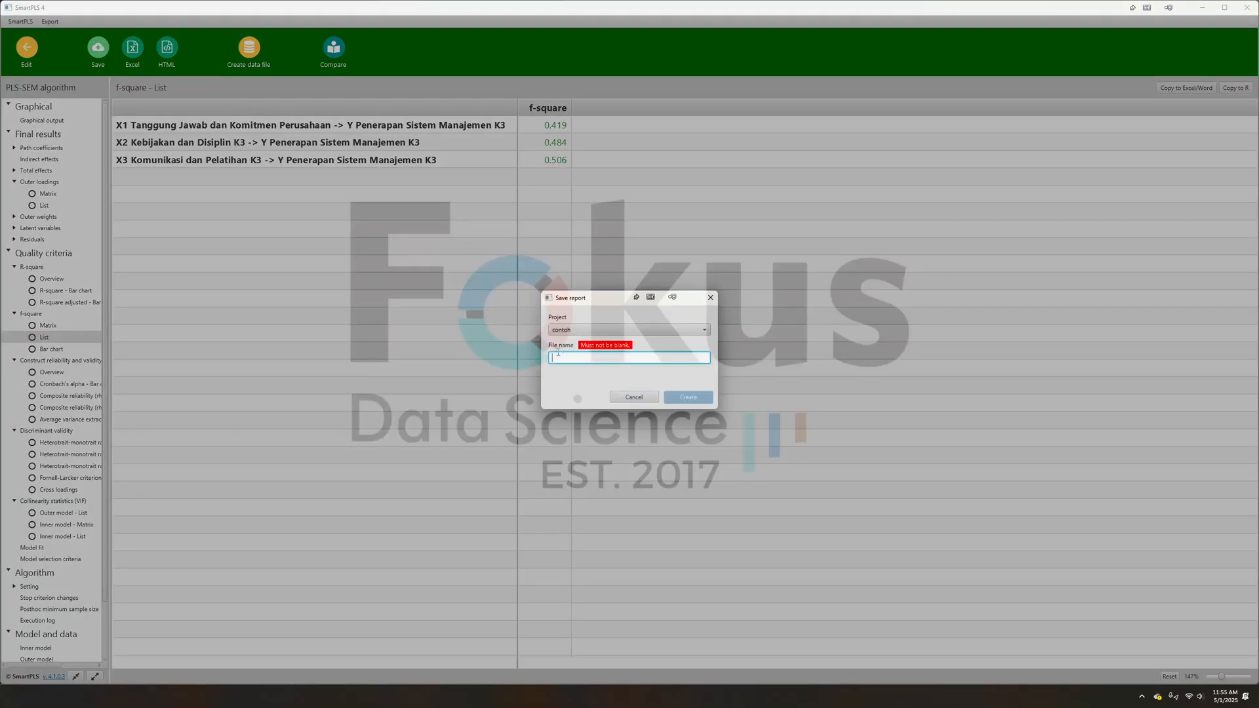
text(PLSAlgorithm)
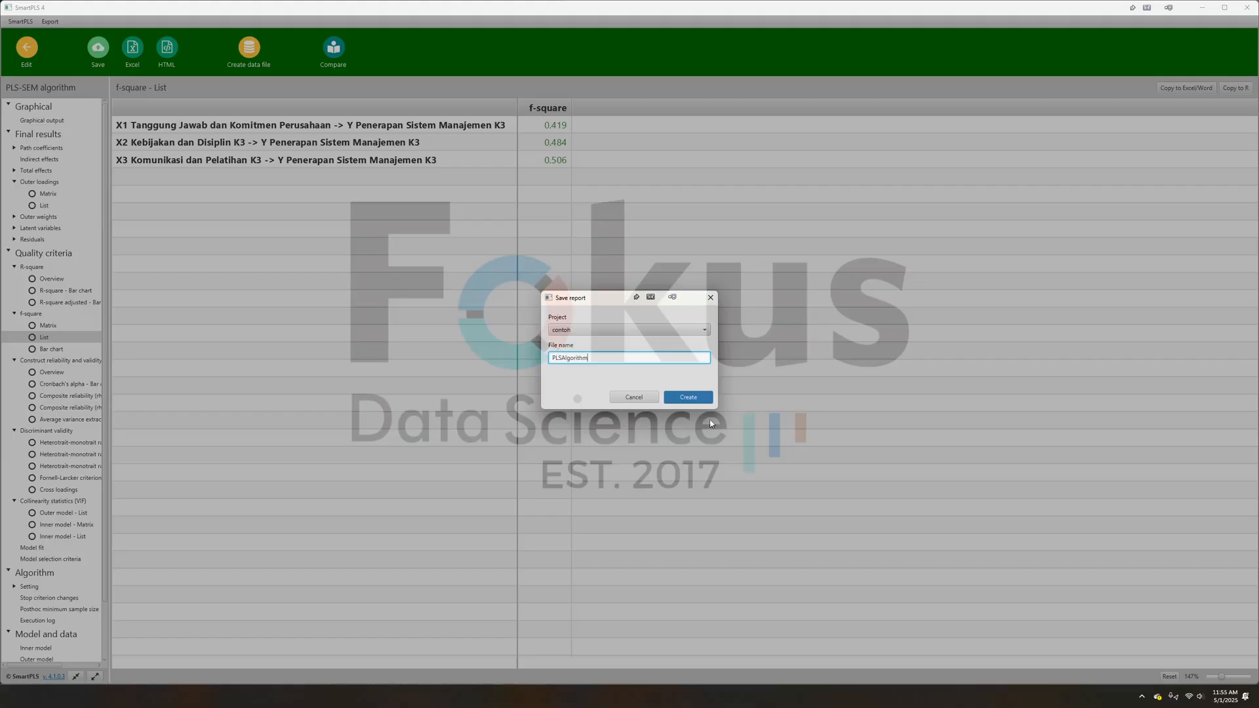
click(689, 397)
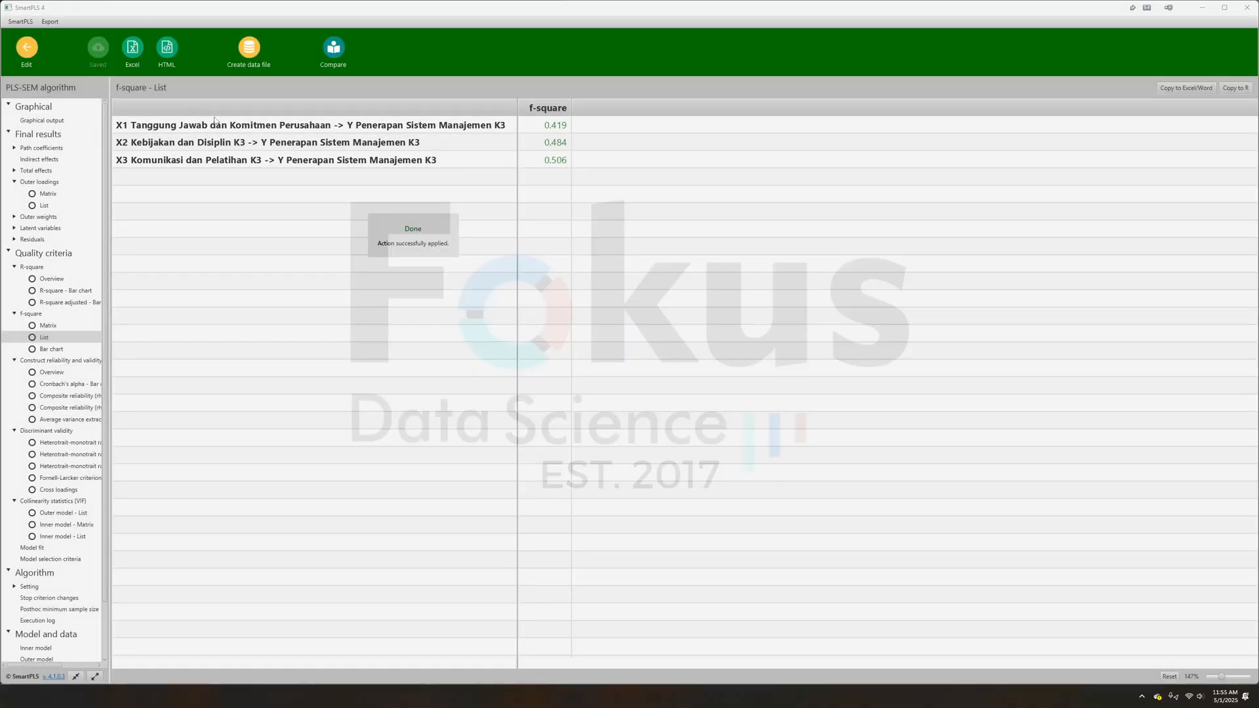
click(132, 47)
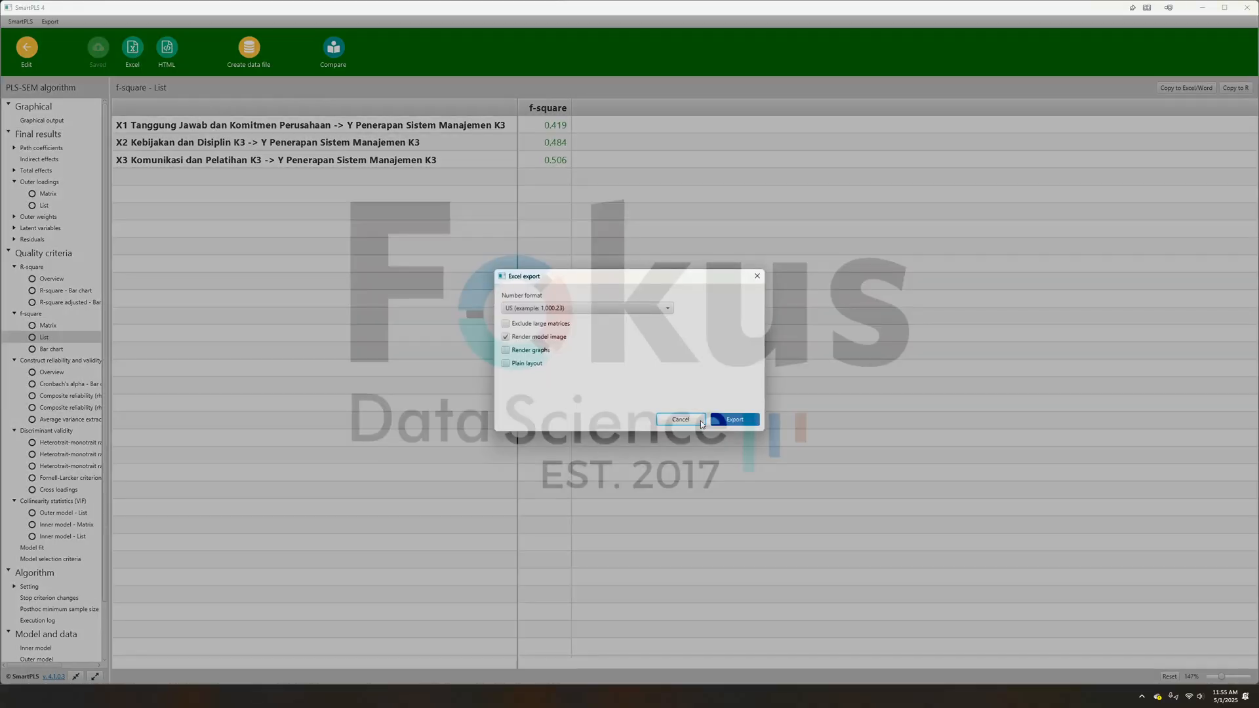
click(734, 419)
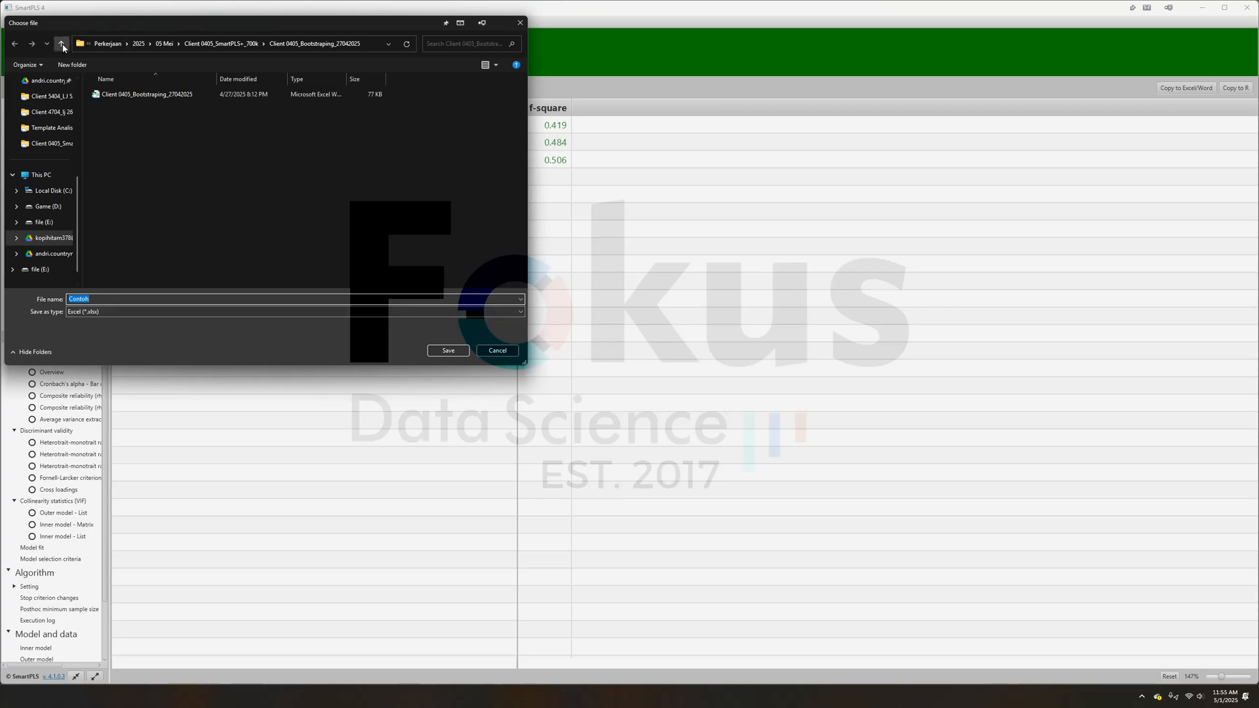
click(62, 45)
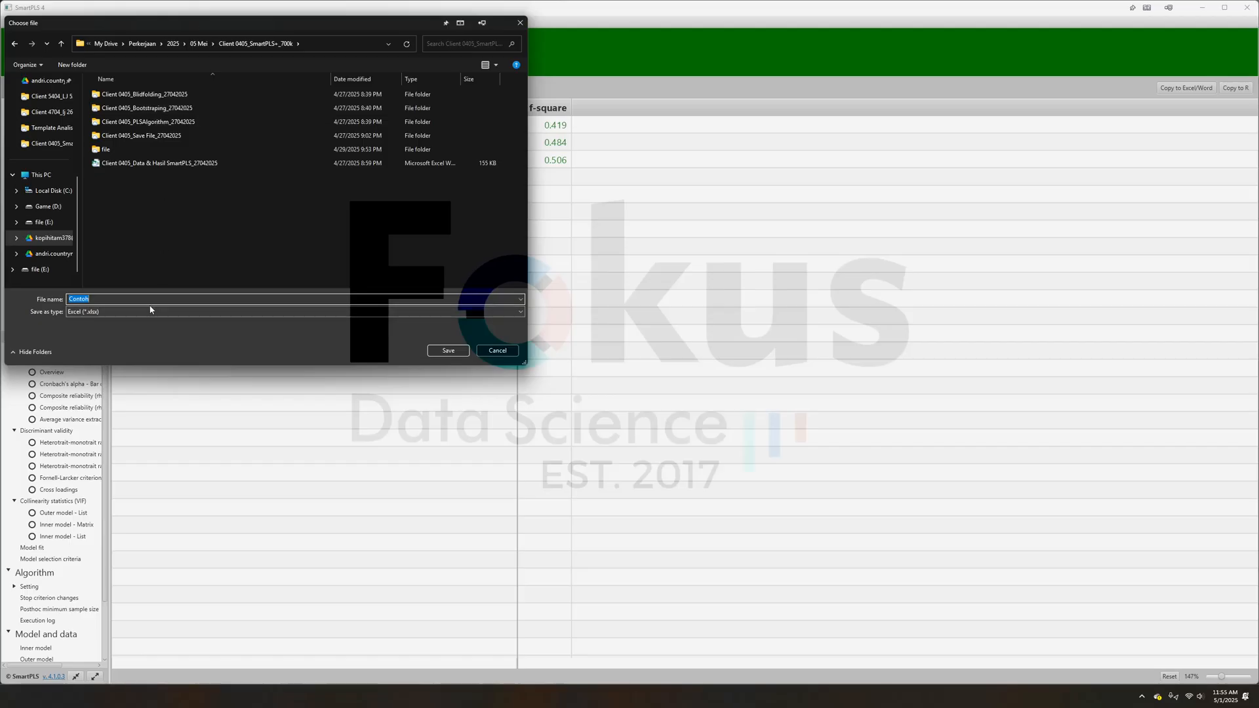
key(BackSpace)
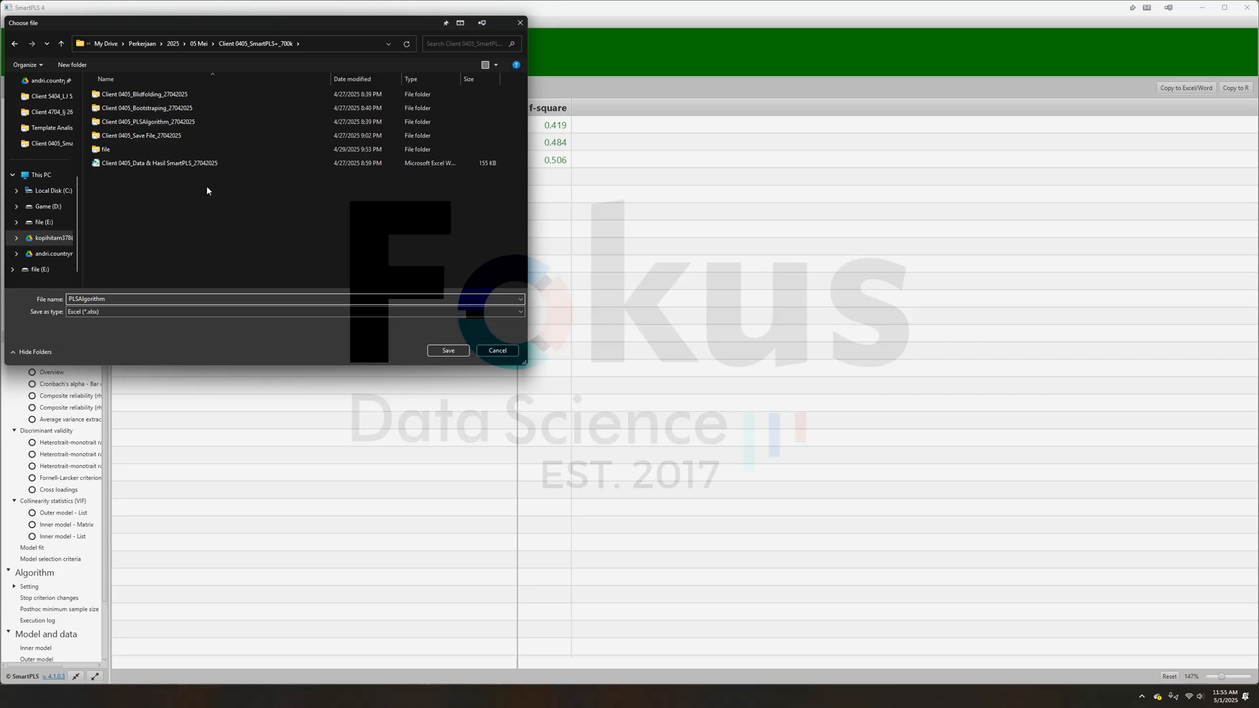
double_click(198, 122)
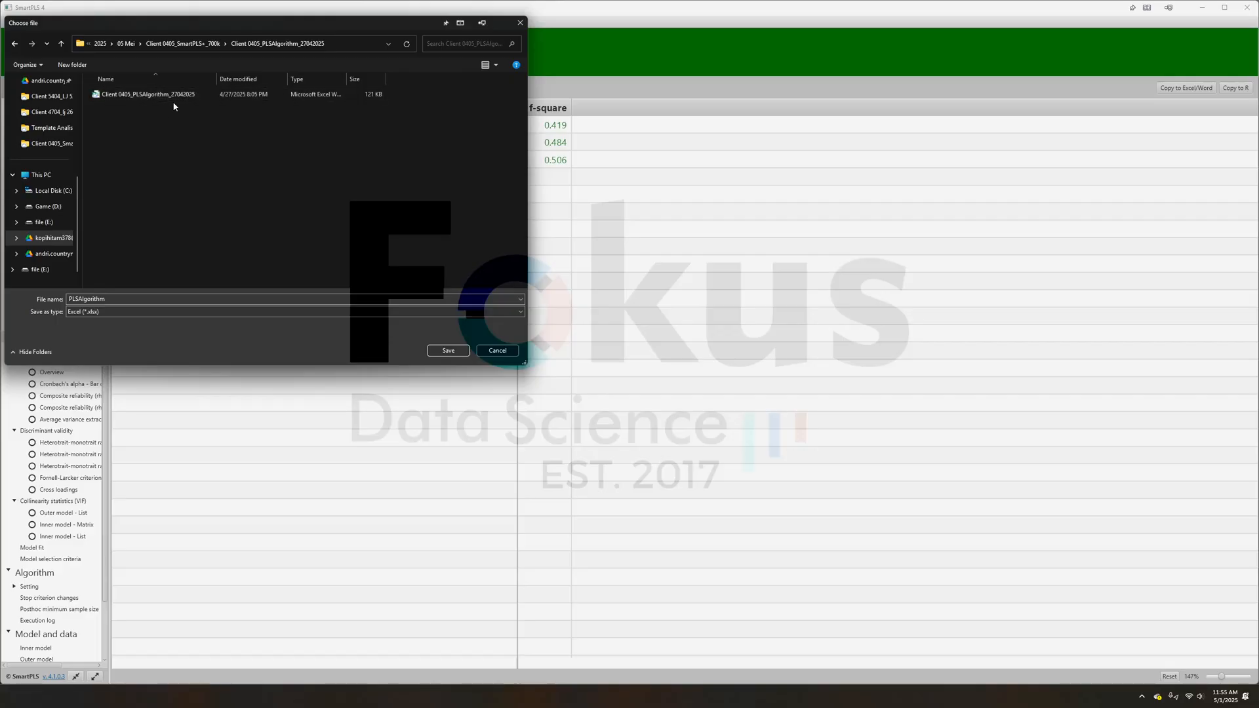
click(21, 44)
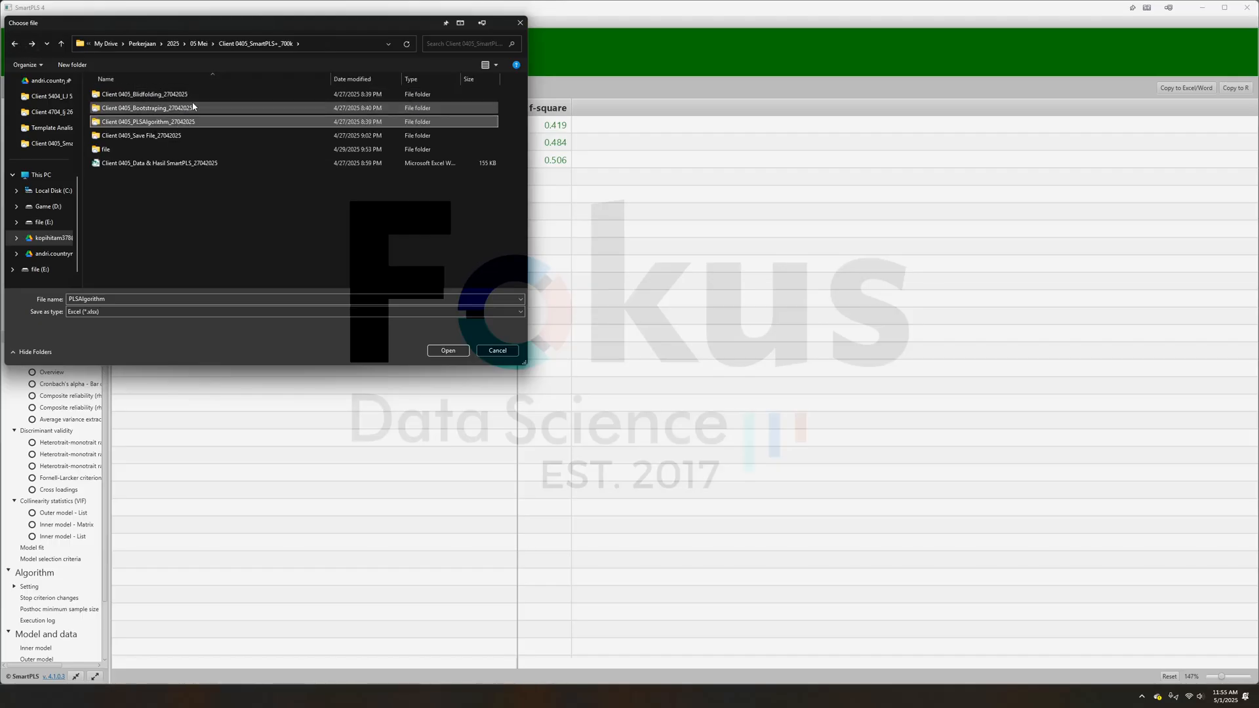
click(498, 351)
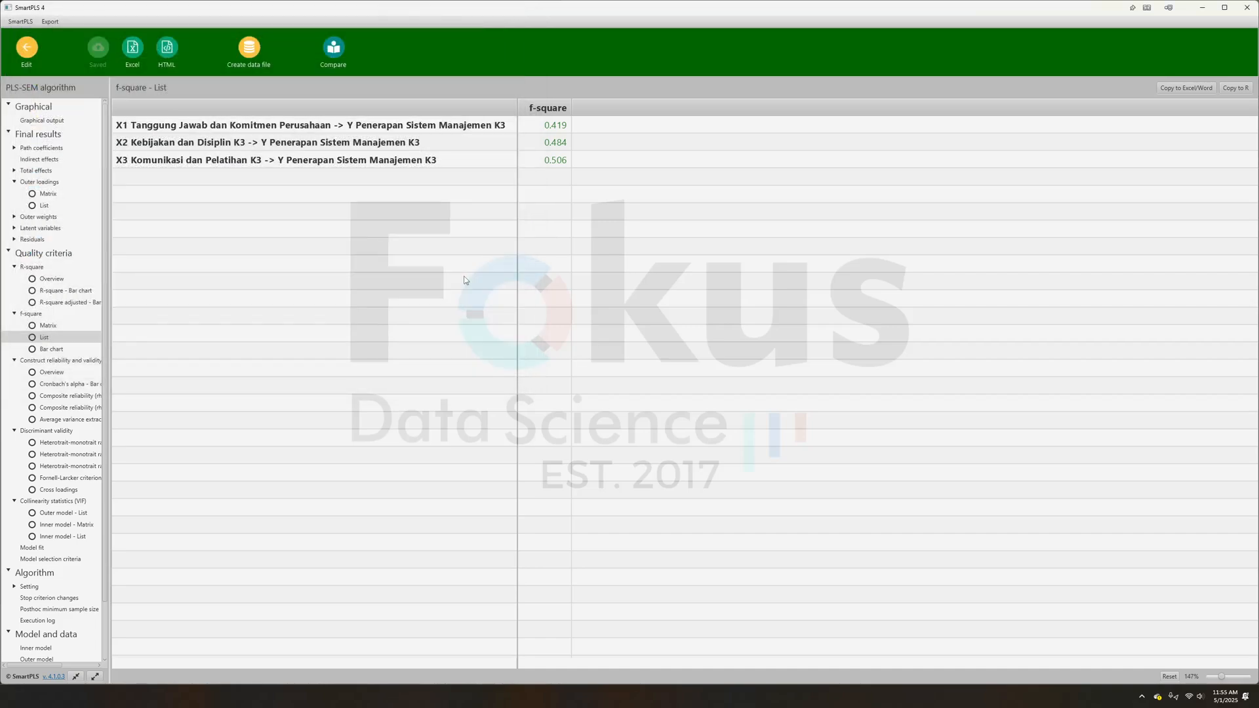
- Run Blindfolding on the Contoh model and display the totals of the construct cross-validated redundancy results
click(28, 52)
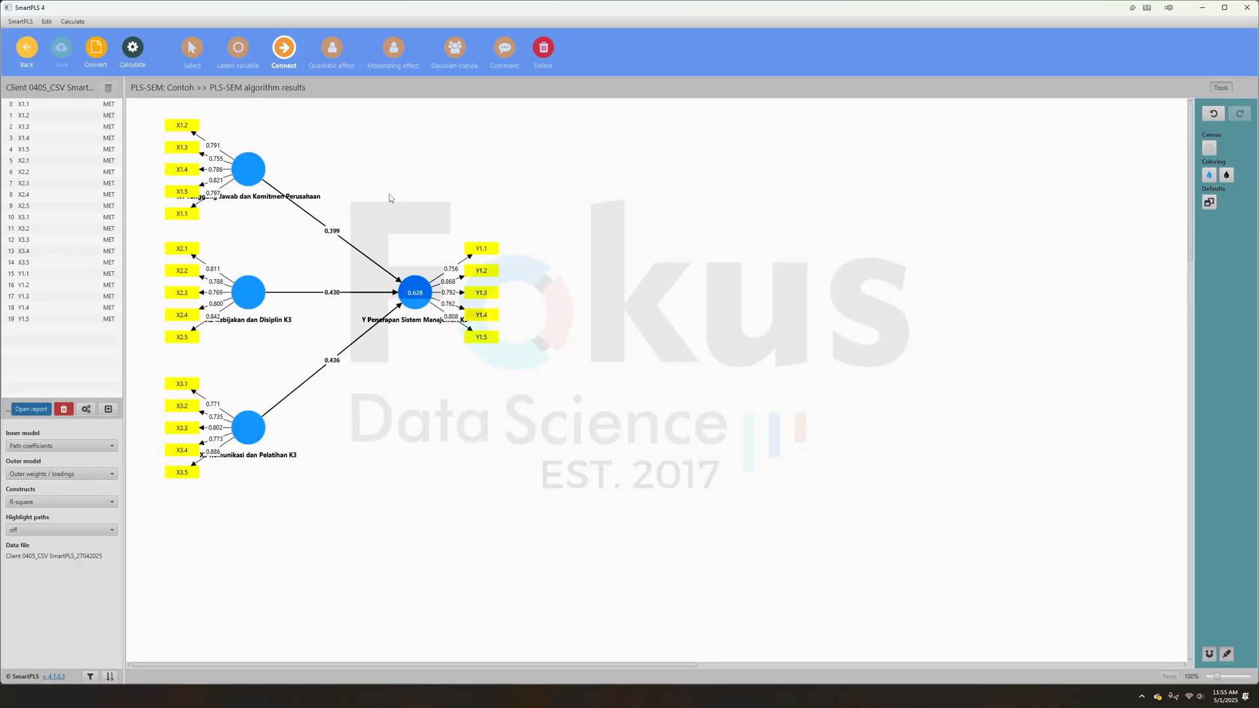
click(134, 55)
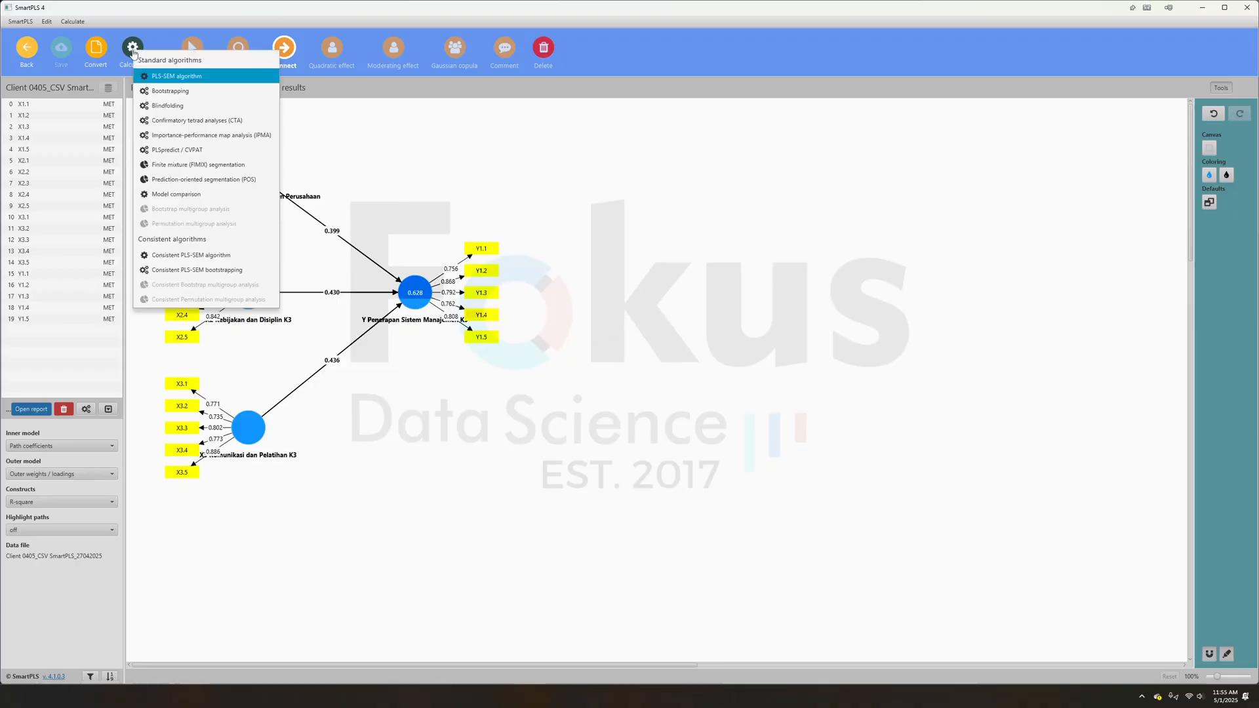
click(177, 106)
click(751, 514)
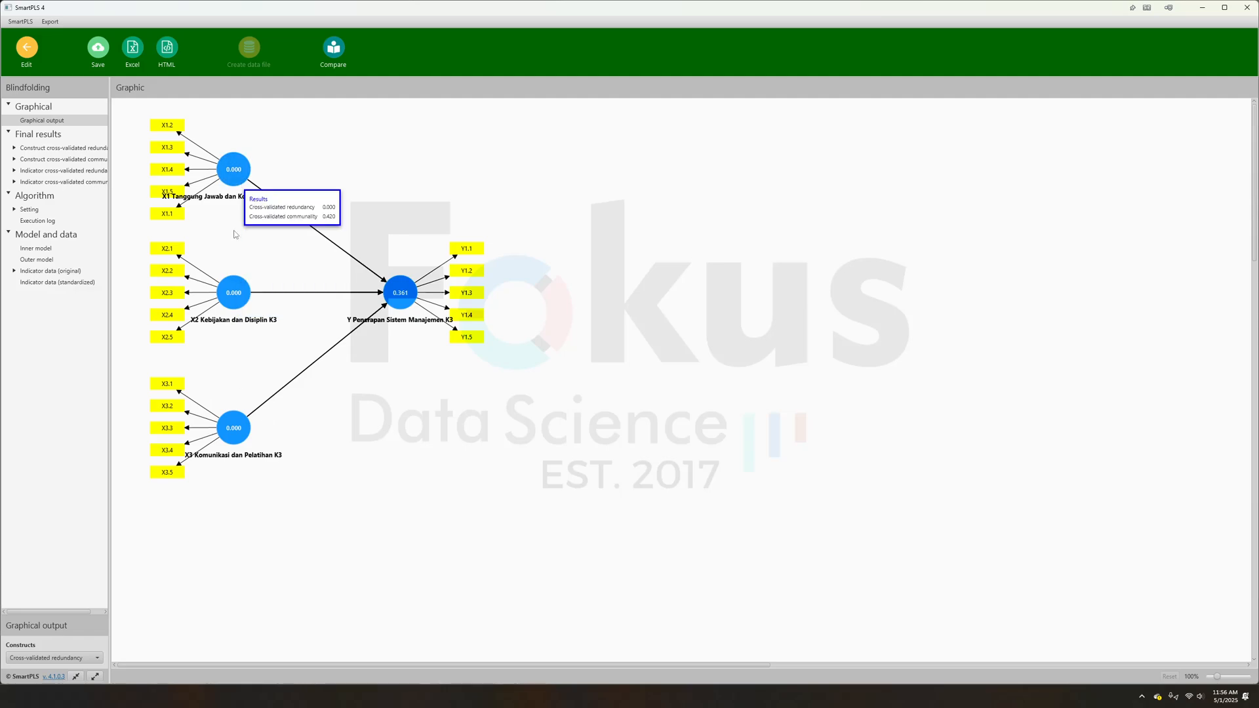
click(38, 150)
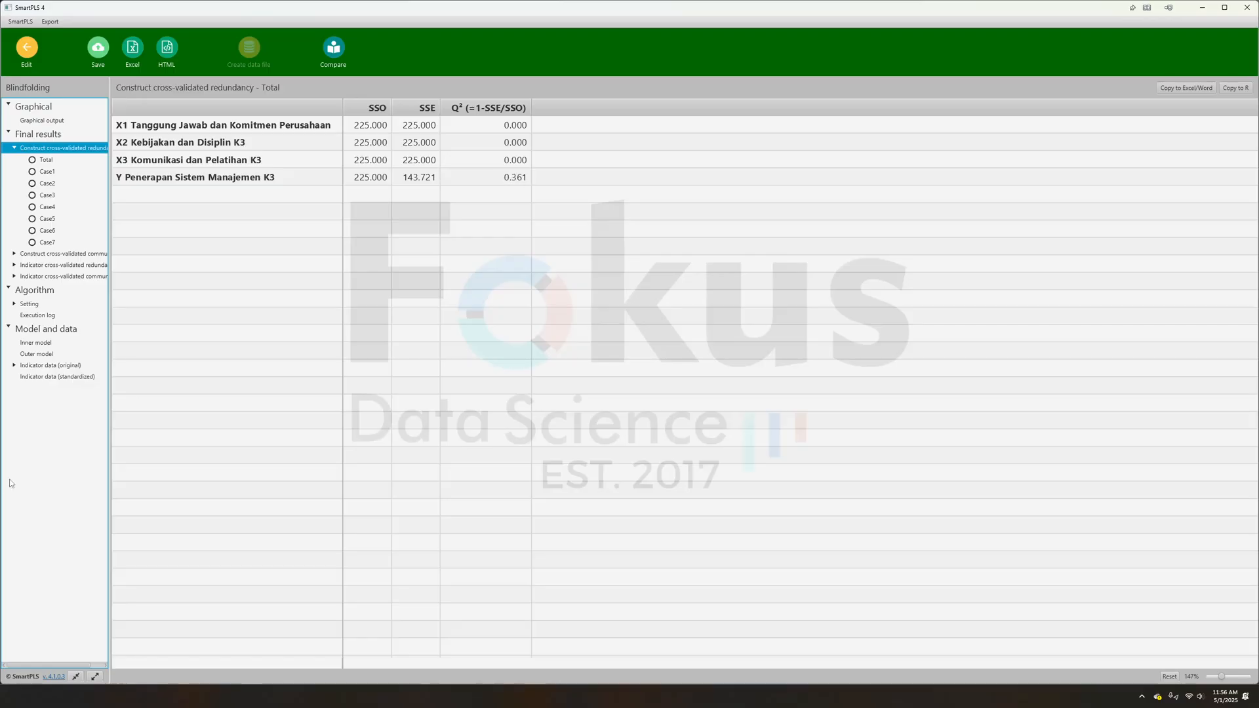
- Switch to the Word report and compare the Predictive relevance (Q²) table's value for Y with the stated thresholds
key(alt+Tab)
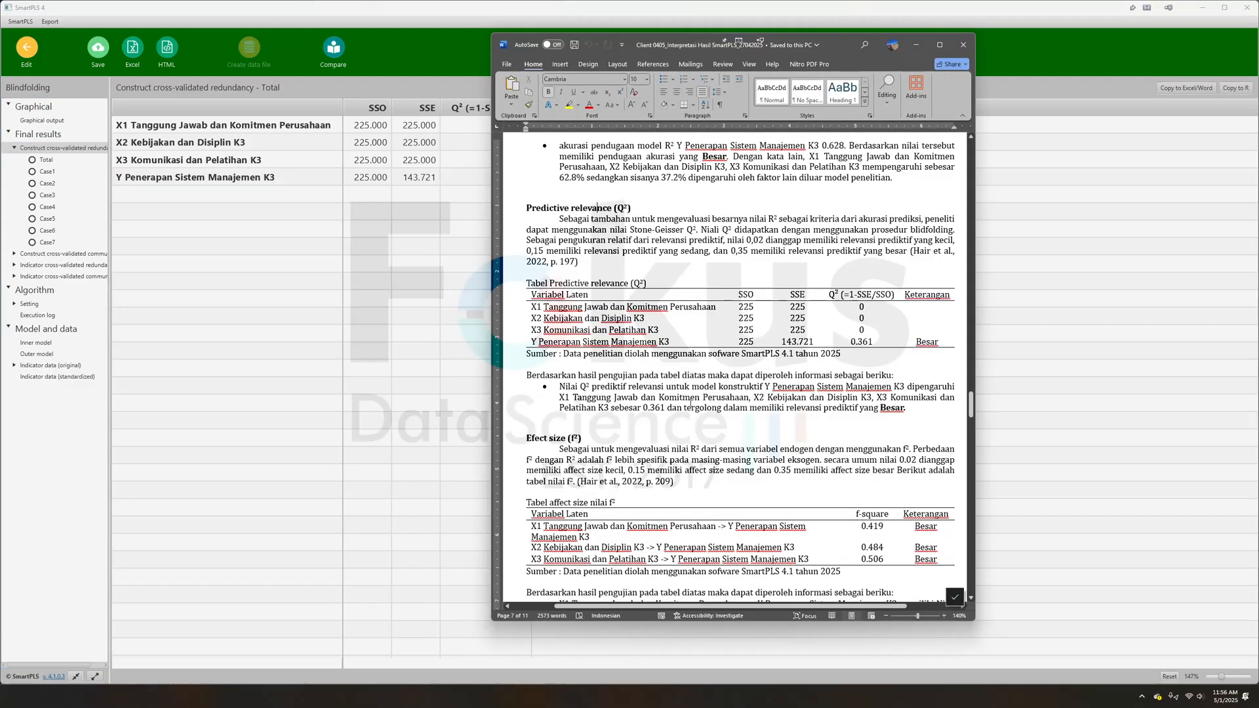
scroll(730, 424, down, 3)
scroll(835, 447, up, 3)
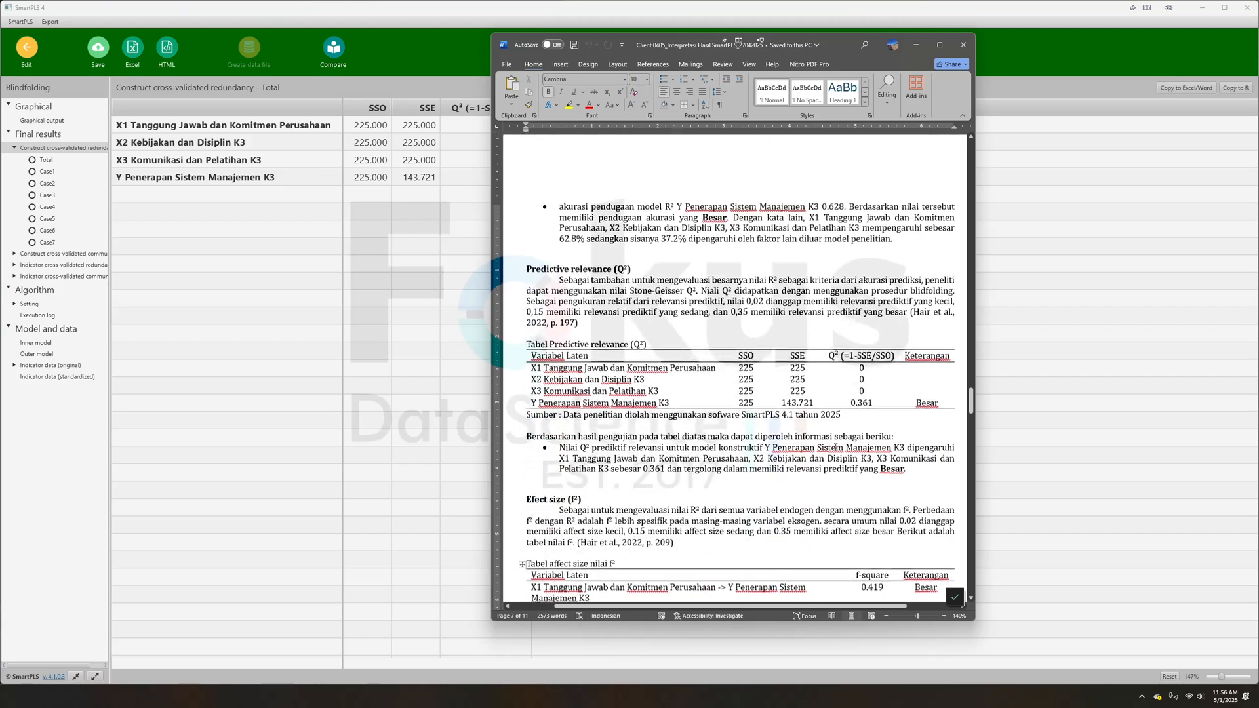
drag(879, 343, 848, 342)
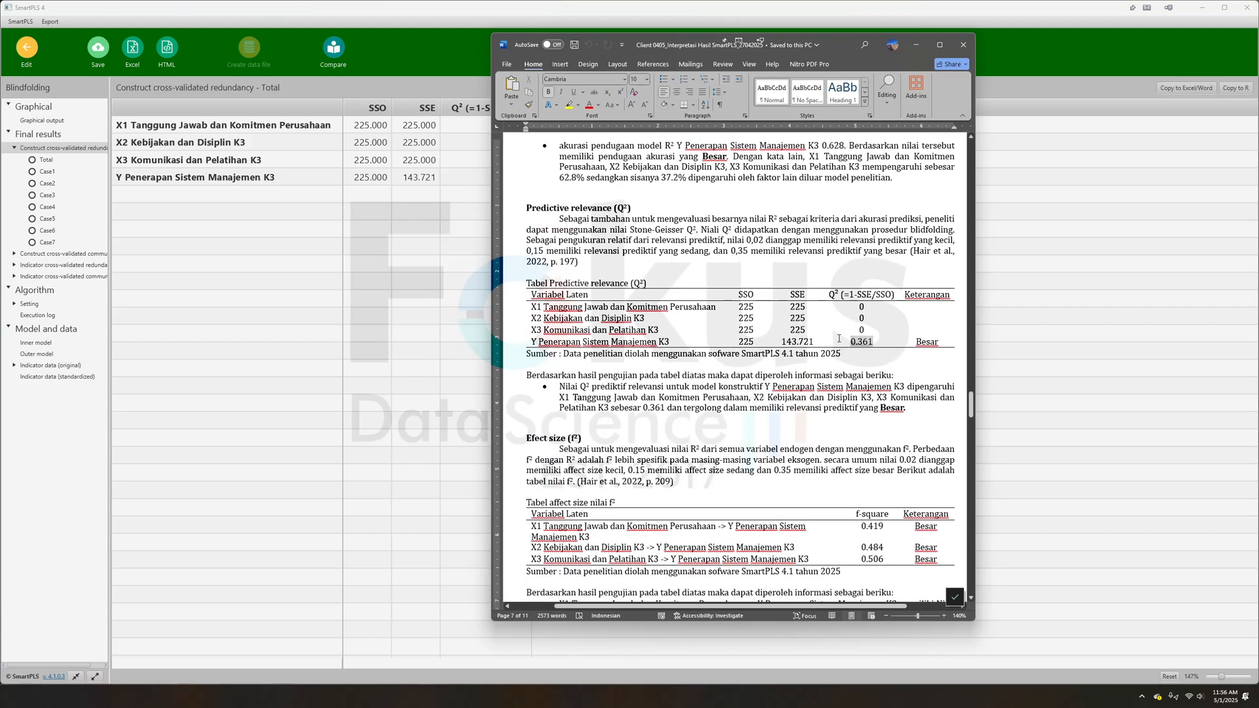
drag(547, 251, 729, 244)
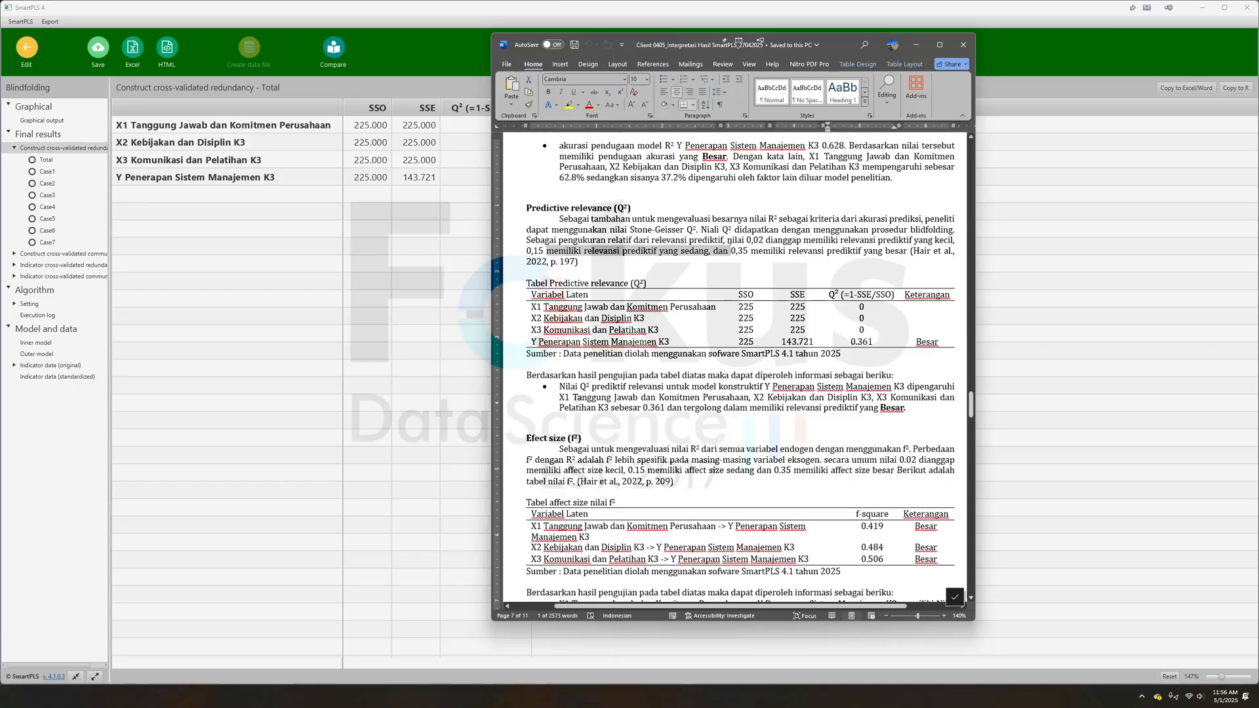
click(852, 341)
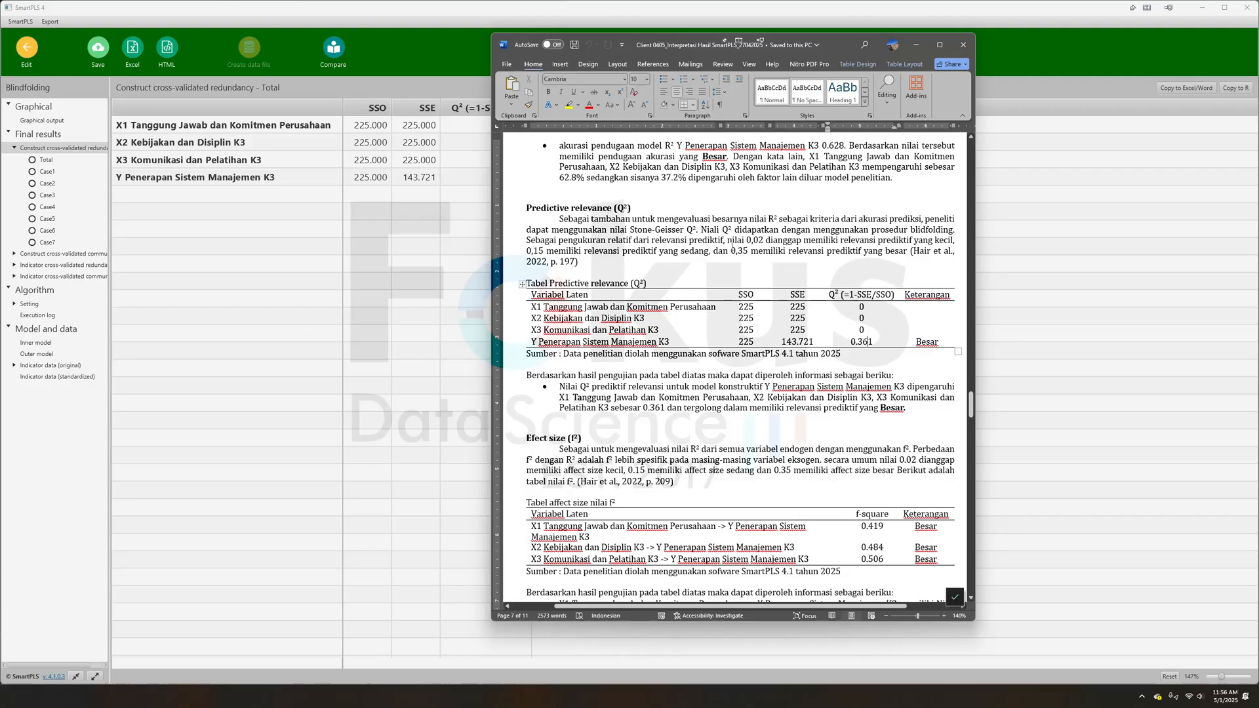
click(732, 246)
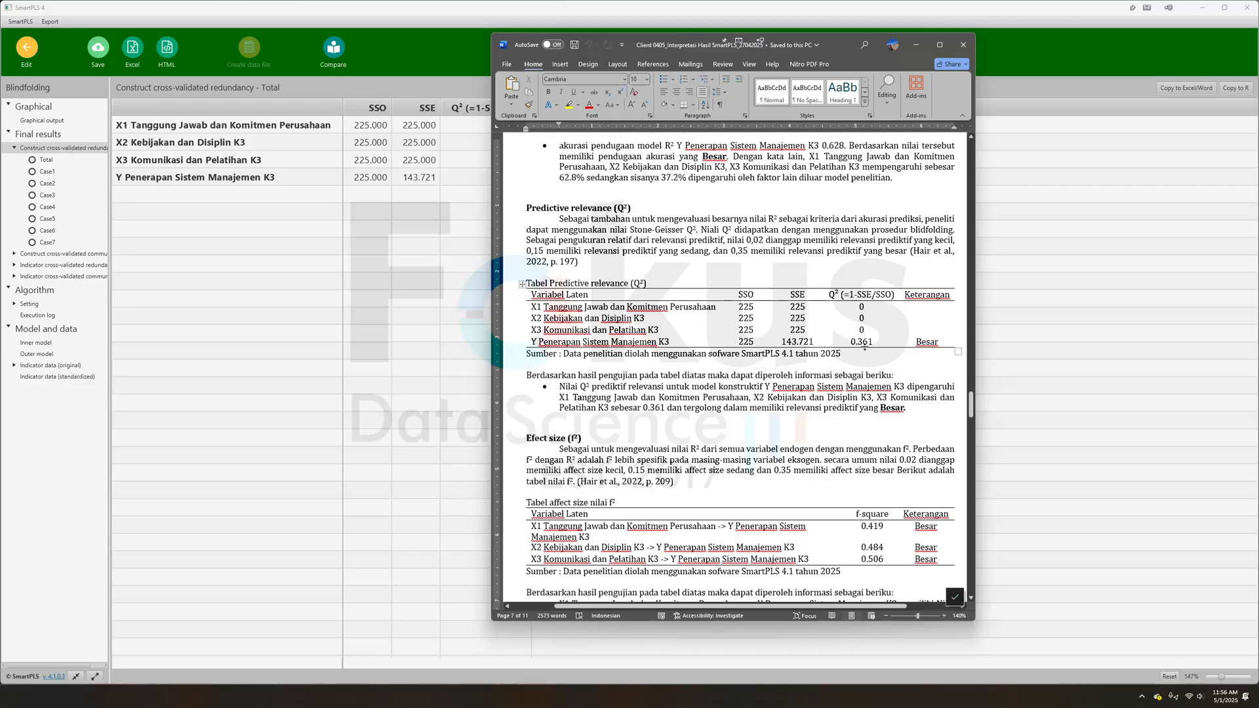
- Revisit the report's coefficient of determination (R²) table and return to the Q² interpretation
scroll(843, 348, up, 5)
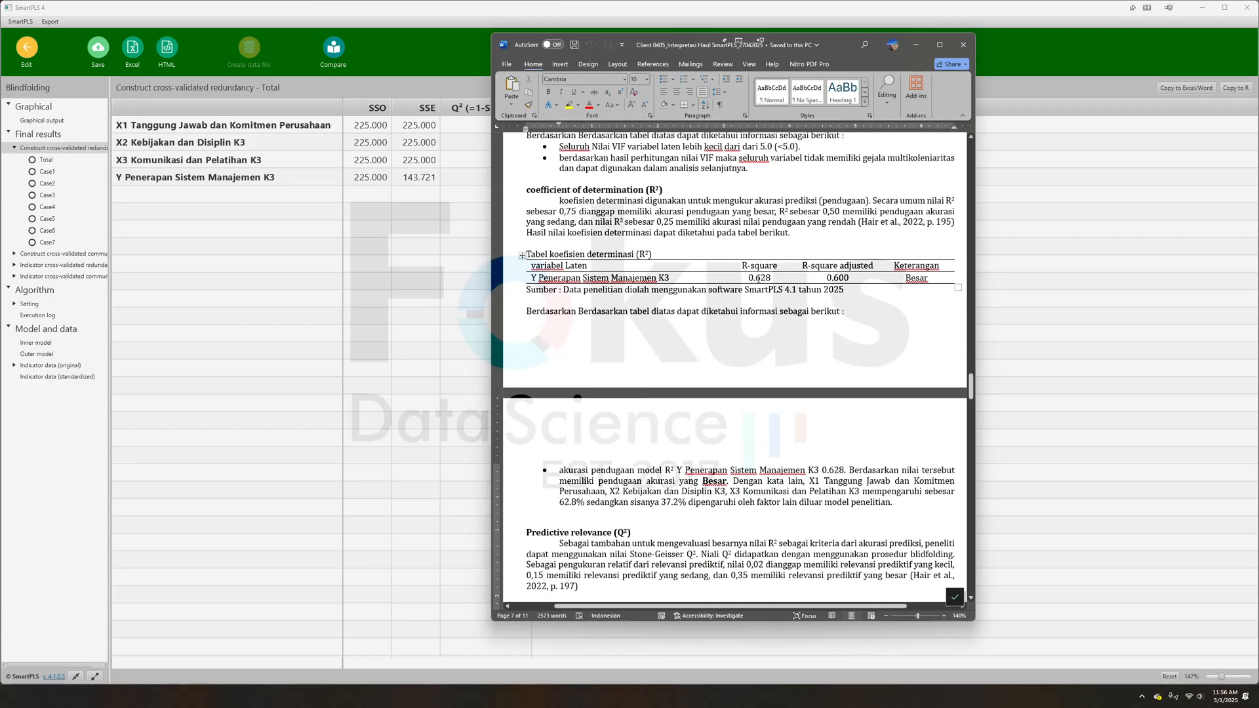
scroll(759, 279, down, 3)
scroll(759, 279, up, 2)
drag(751, 214, 841, 223)
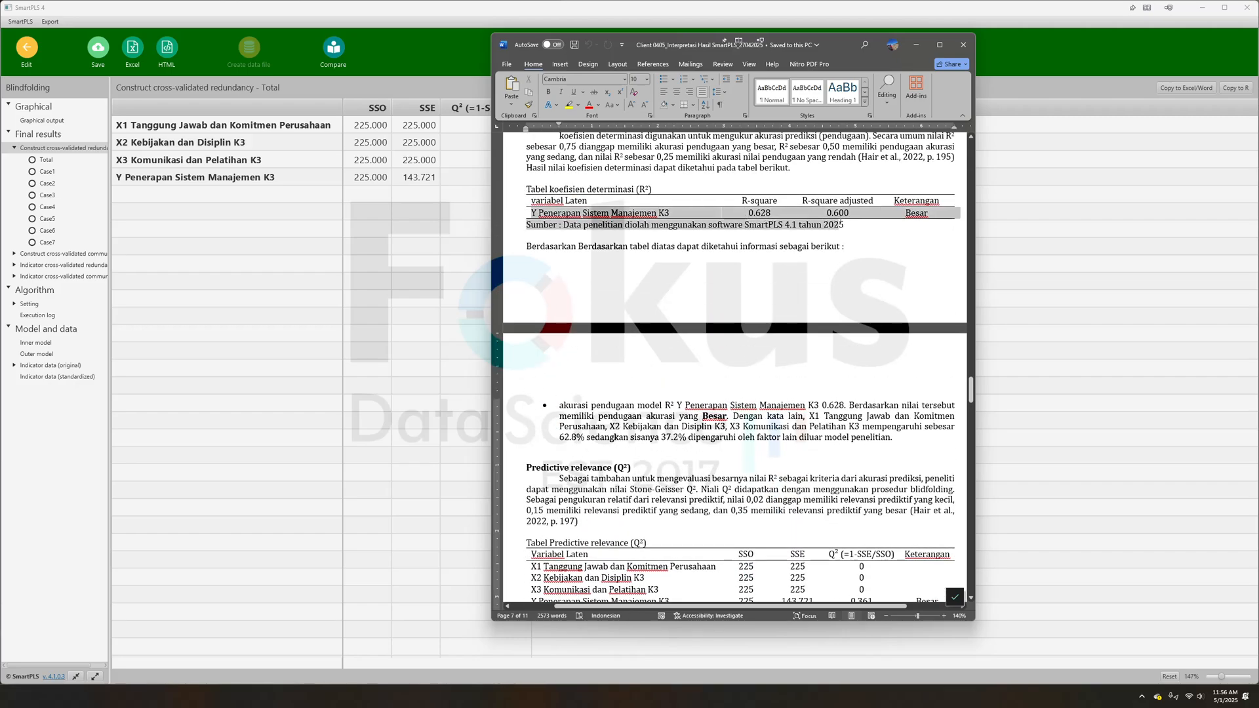
scroll(841, 224, down, 3)
click(822, 436)
scroll(855, 431, down, 1)
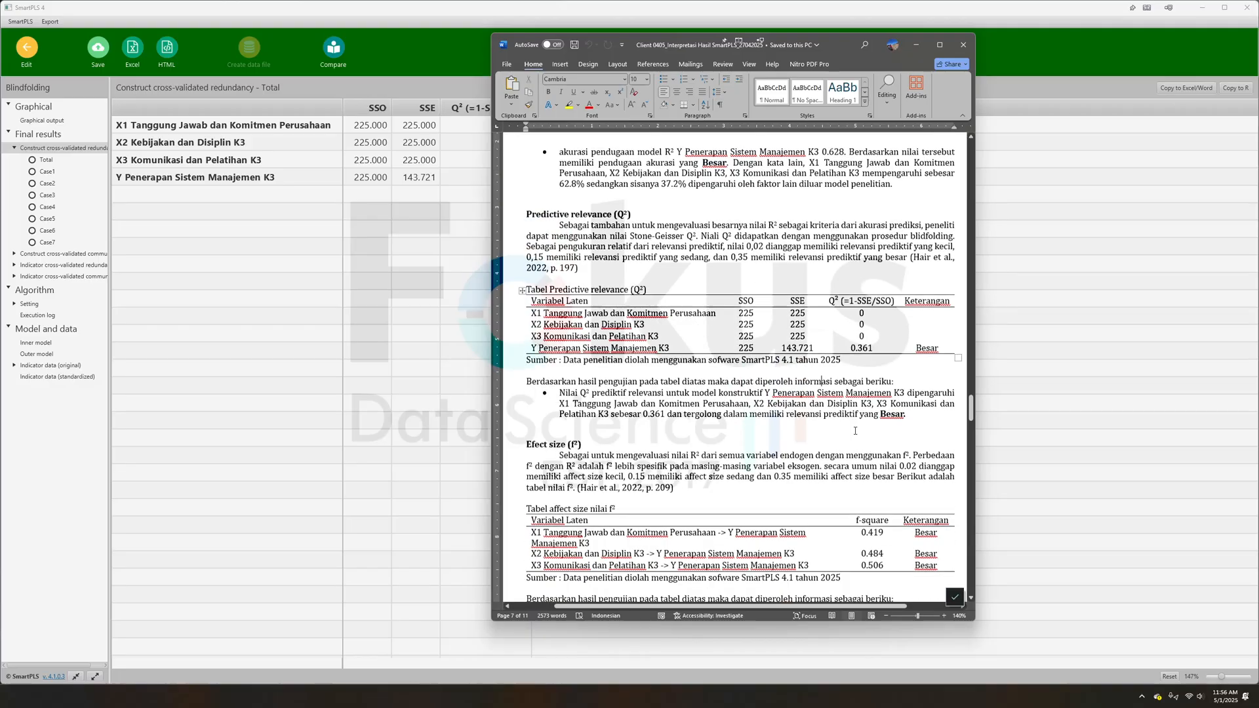
- Look over the report's Uji Hipotesis Penelitian diagram and the table of direct-effect hypothesis tests
scroll(856, 431, down, 6)
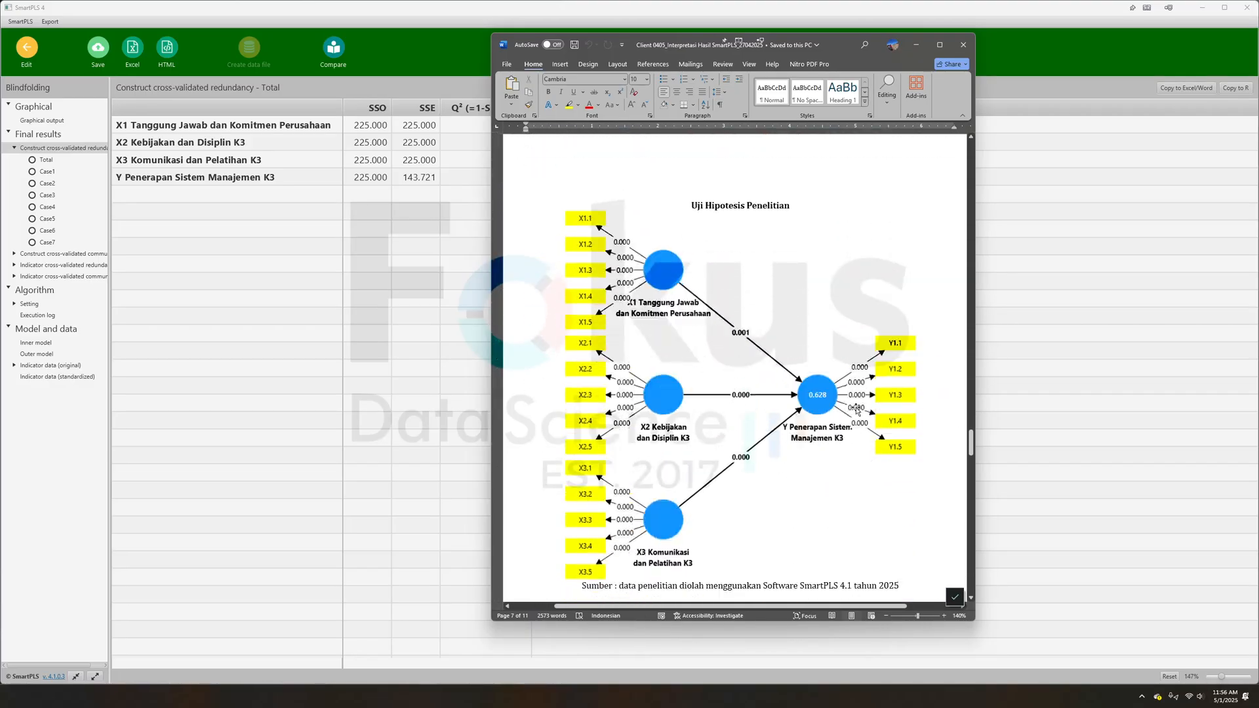
scroll(765, 266, down, 4)
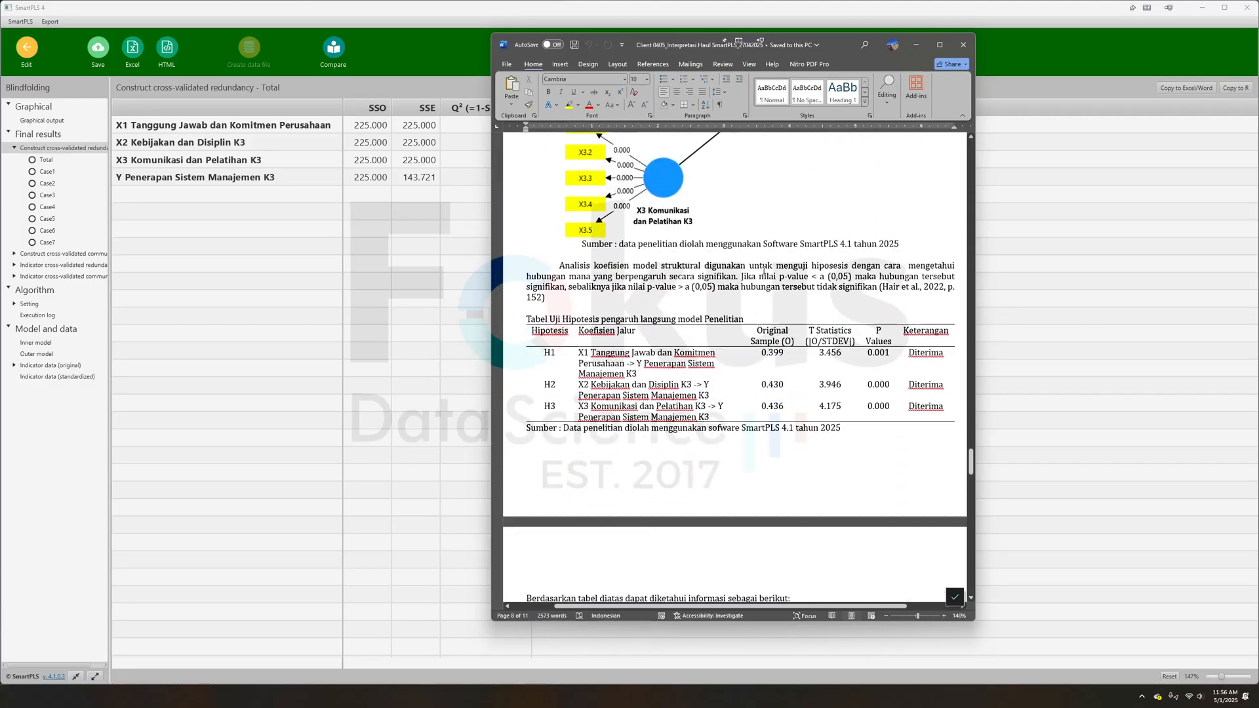
scroll(765, 266, up, 5)
- Switch to SmartPLS, run Bootstrapping on the Contoh model and display the path coefficients with T statistics and P values
click(28, 49)
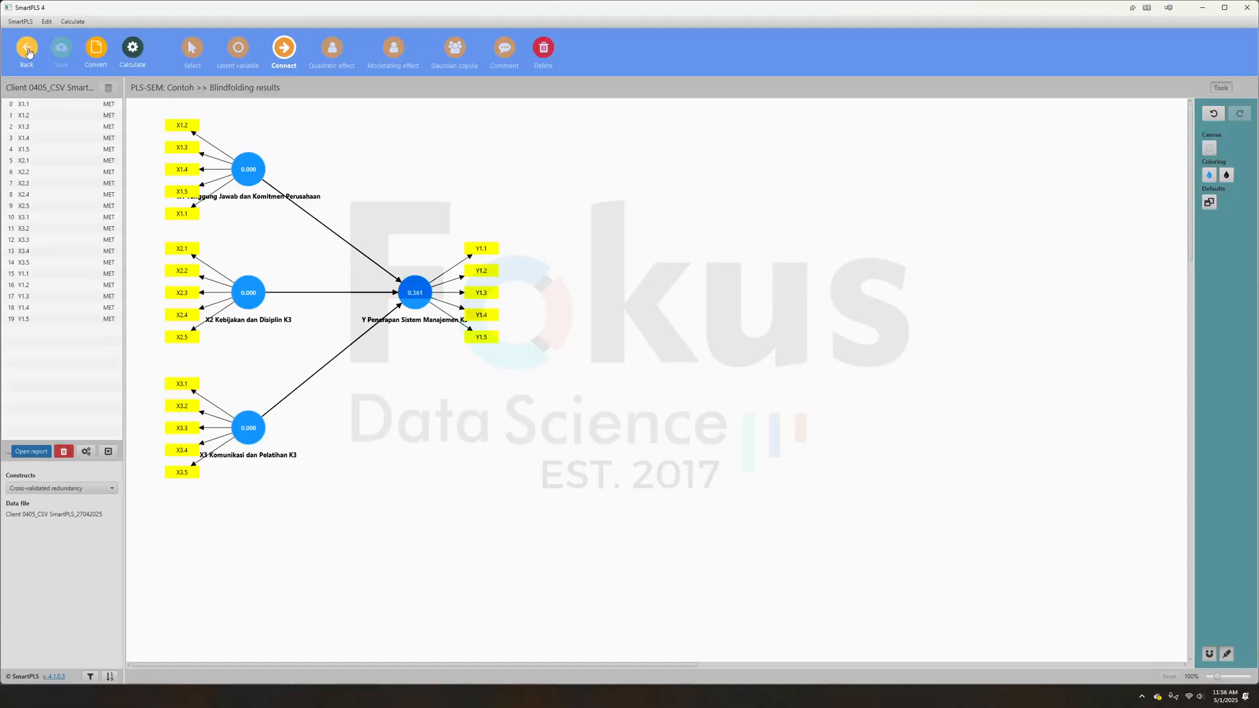
click(134, 52)
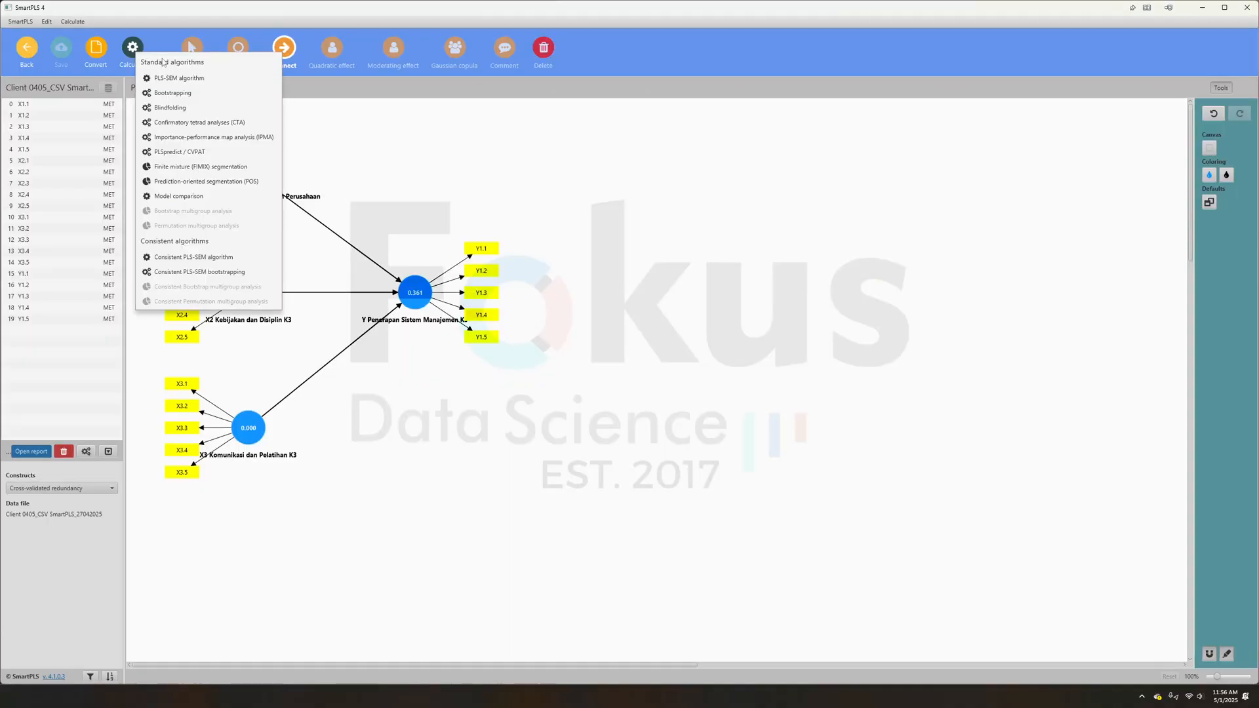
click(187, 96)
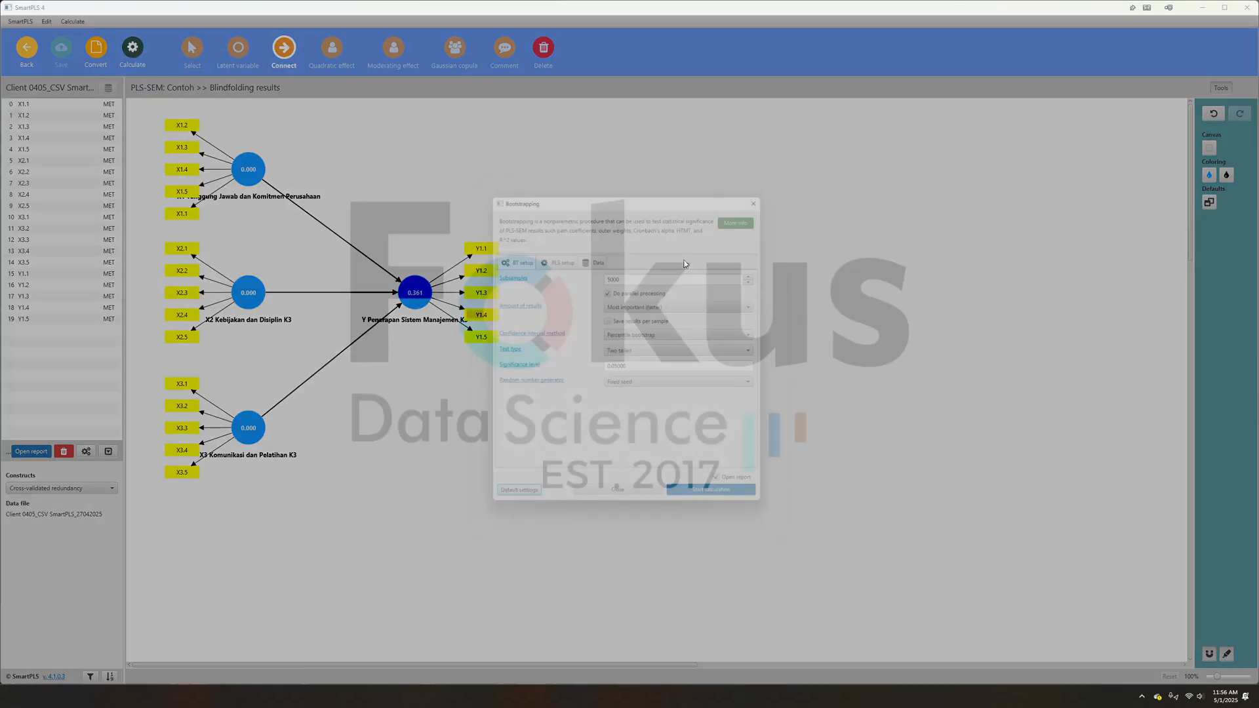
click(754, 505)
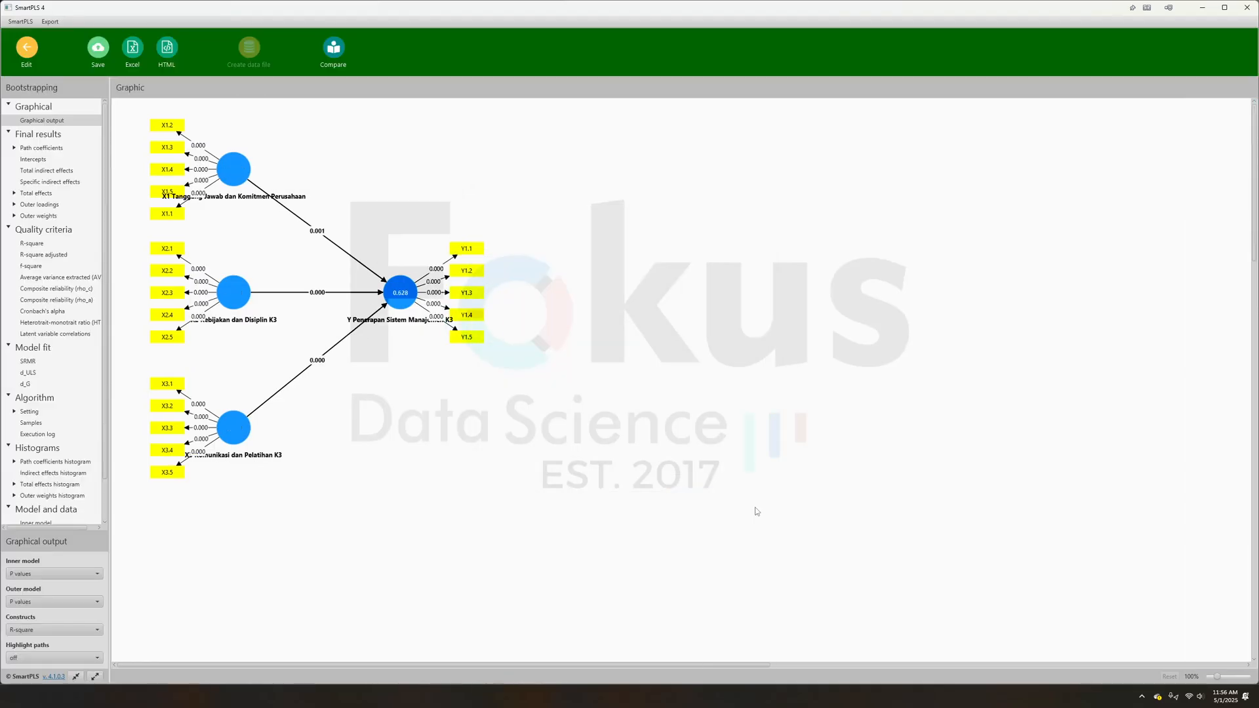
click(43, 148)
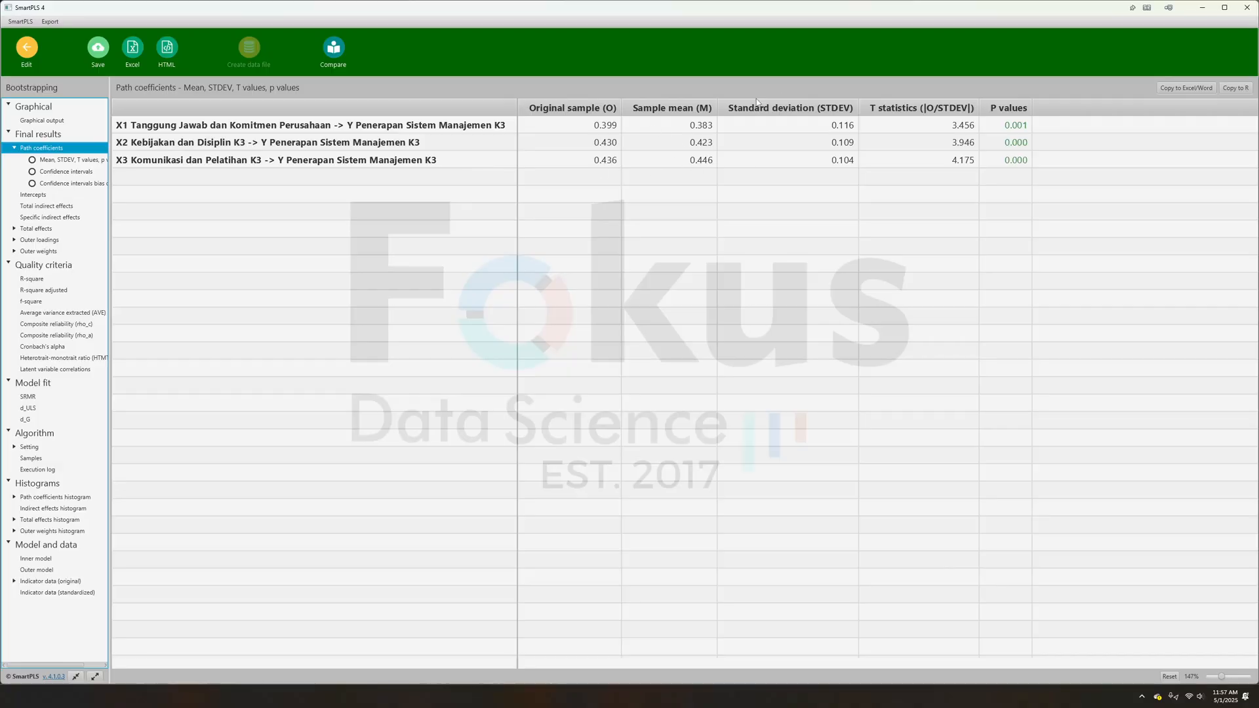
- Switch to the Word report and review the hypothesis table, its H1 to H3 interpretation bullets and the bootstrapping diagram
key(alt+Tab)
scroll(853, 531, down, 10)
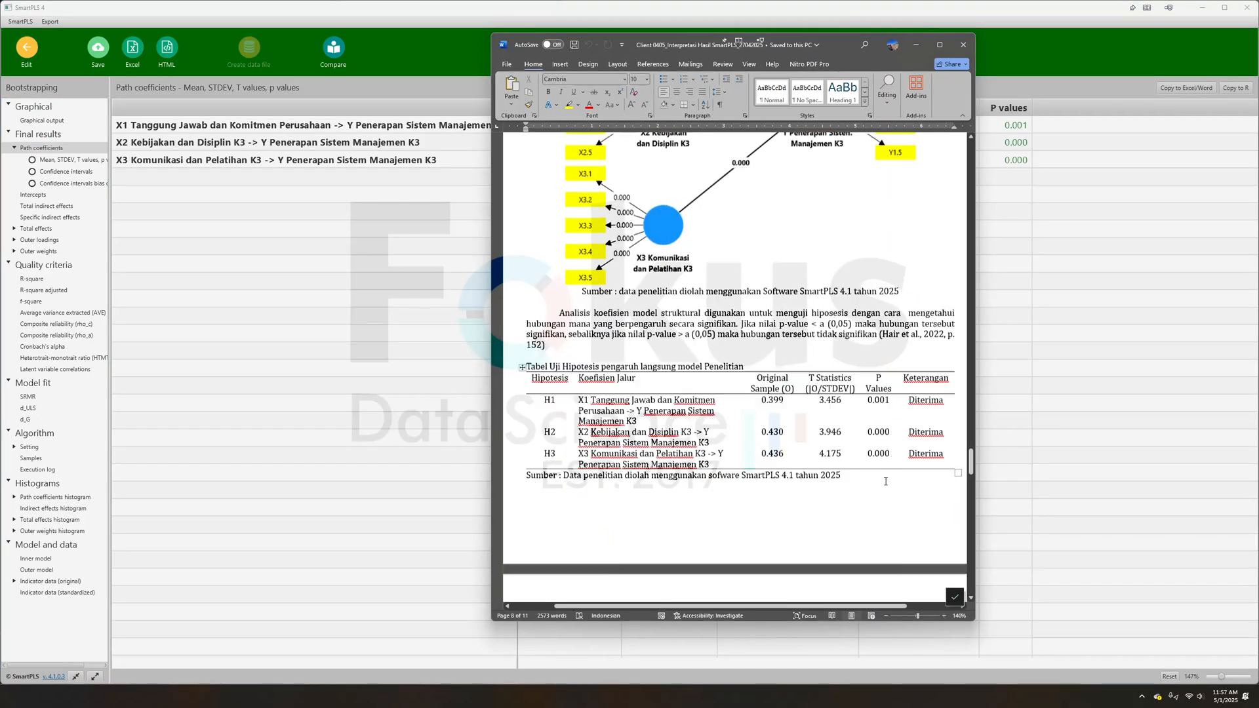
drag(875, 556, 561, 467)
scroll(646, 468, down, 7)
scroll(646, 468, up, 6)
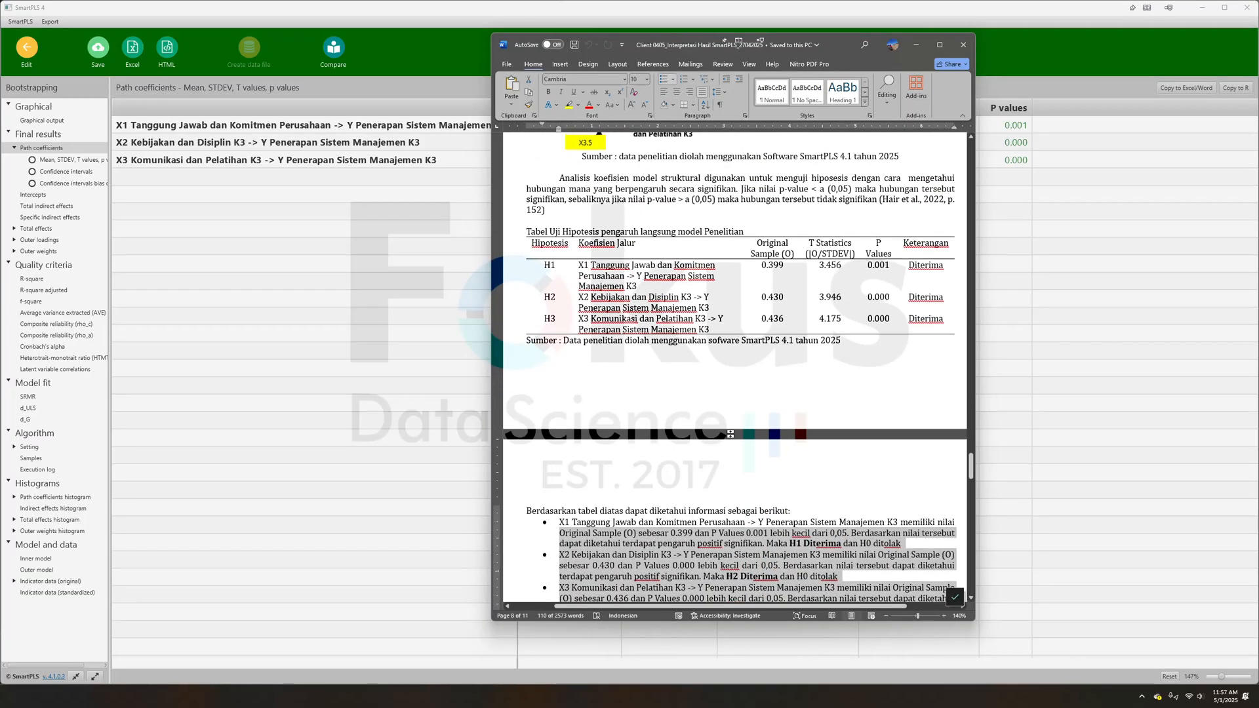
scroll(702, 419, up, 6)
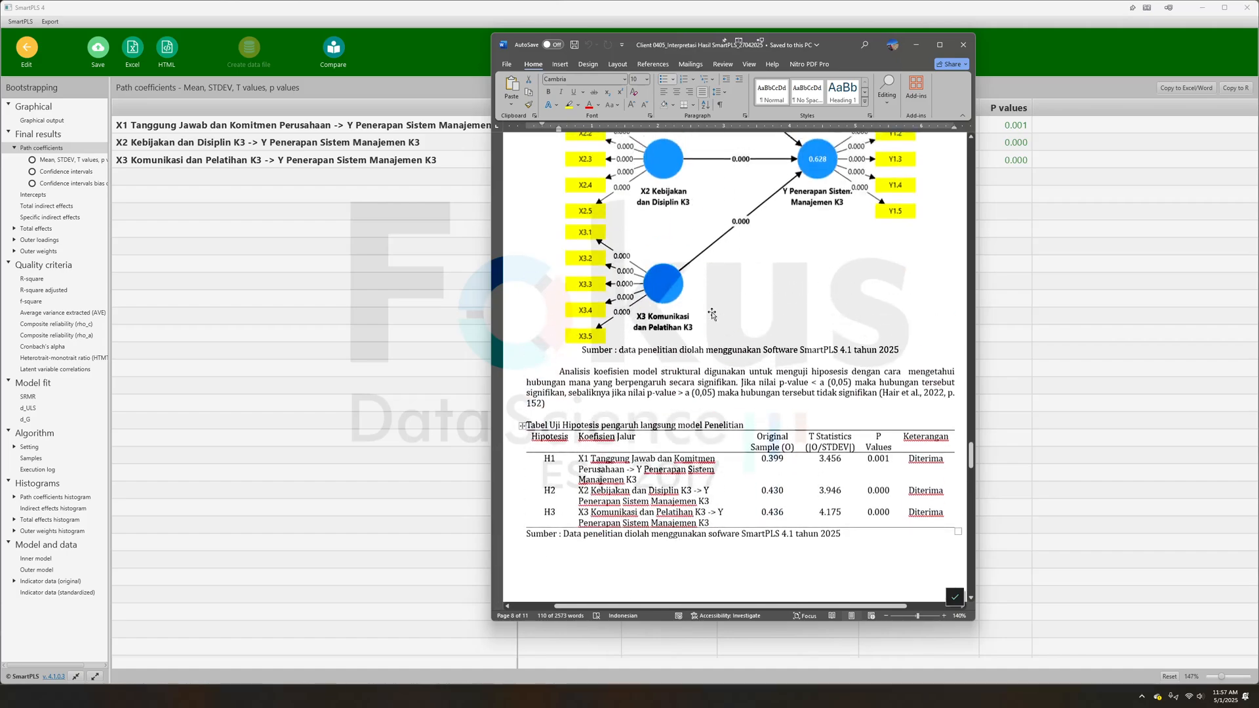
key(alt+Tab)
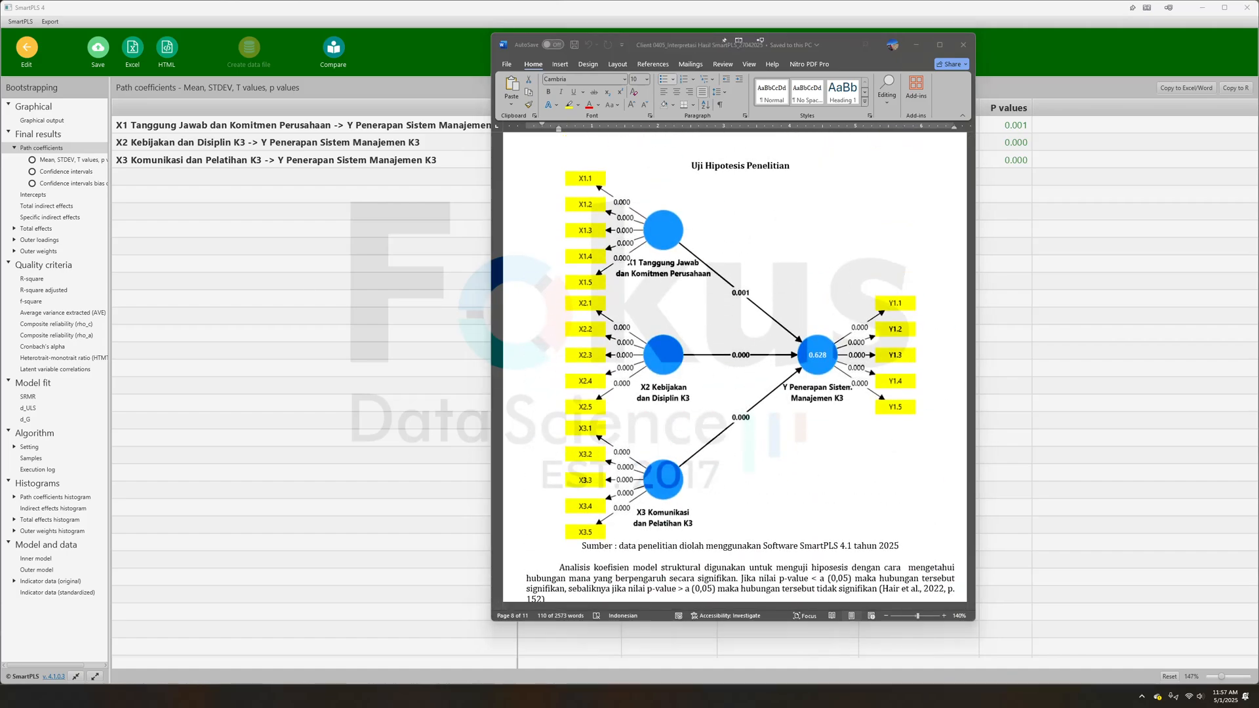